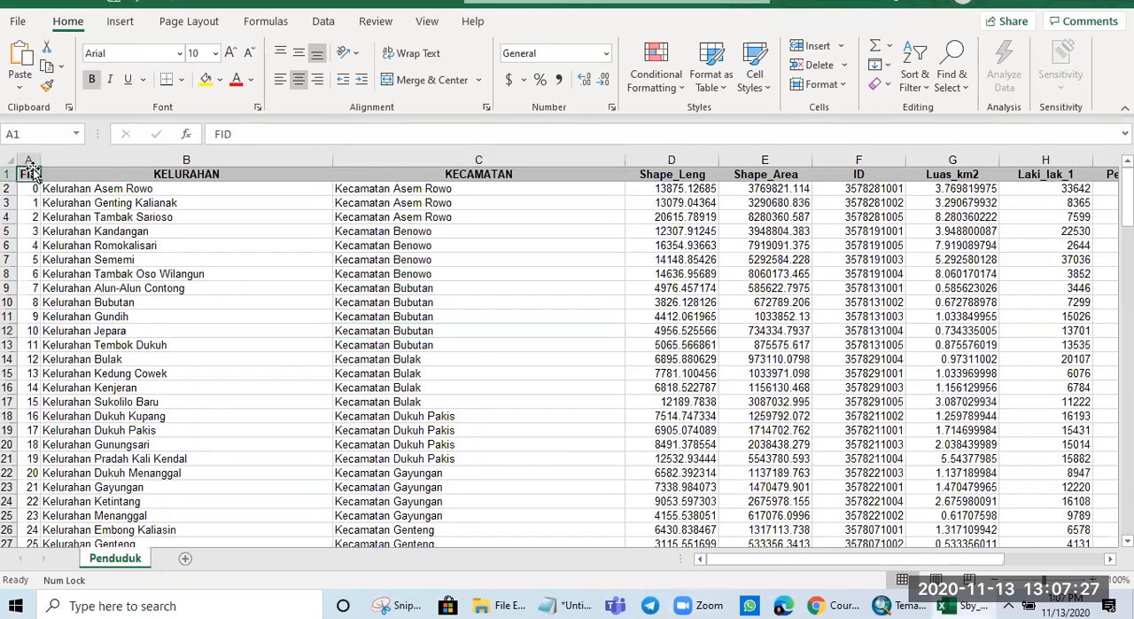
# - Narrow the KELURAHAN and KECAMATAN columns so that more of the sheet's data columns fit in view
pyautogui.click(27, 159)
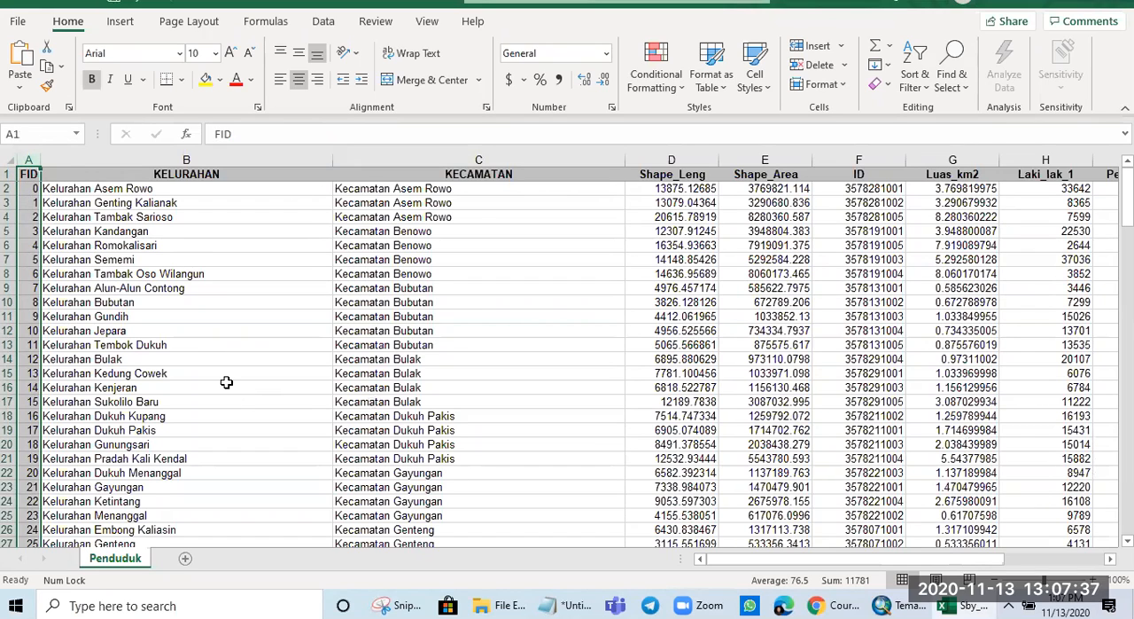
pyautogui.moveTo(330, 158); pyautogui.dragTo(290, 158)
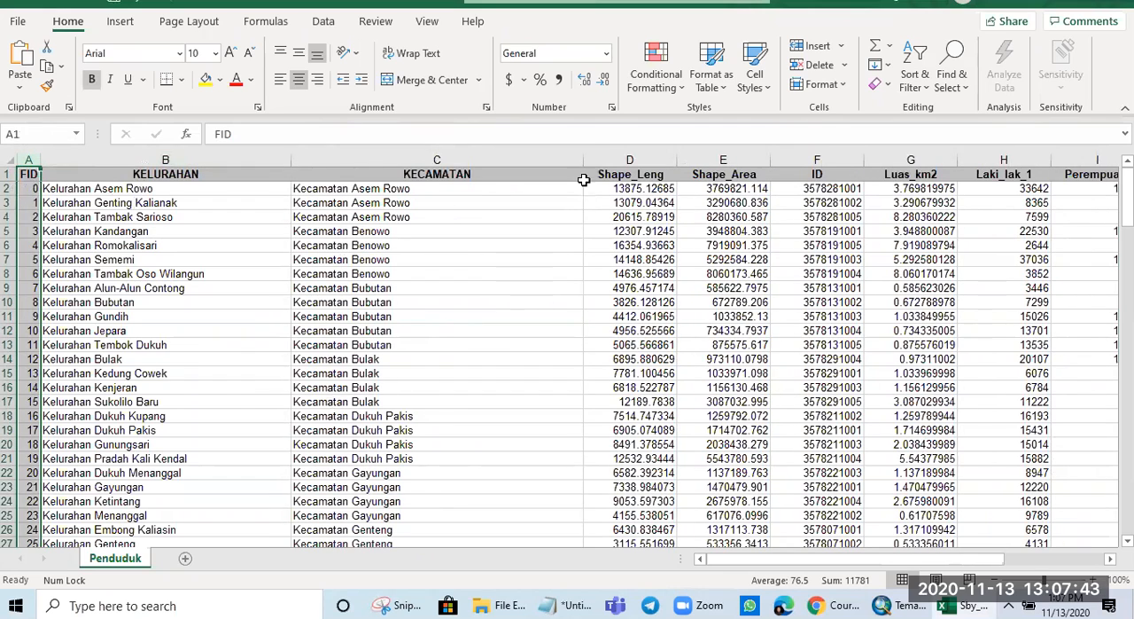
pyautogui.moveTo(587, 161); pyautogui.dragTo(555, 159)
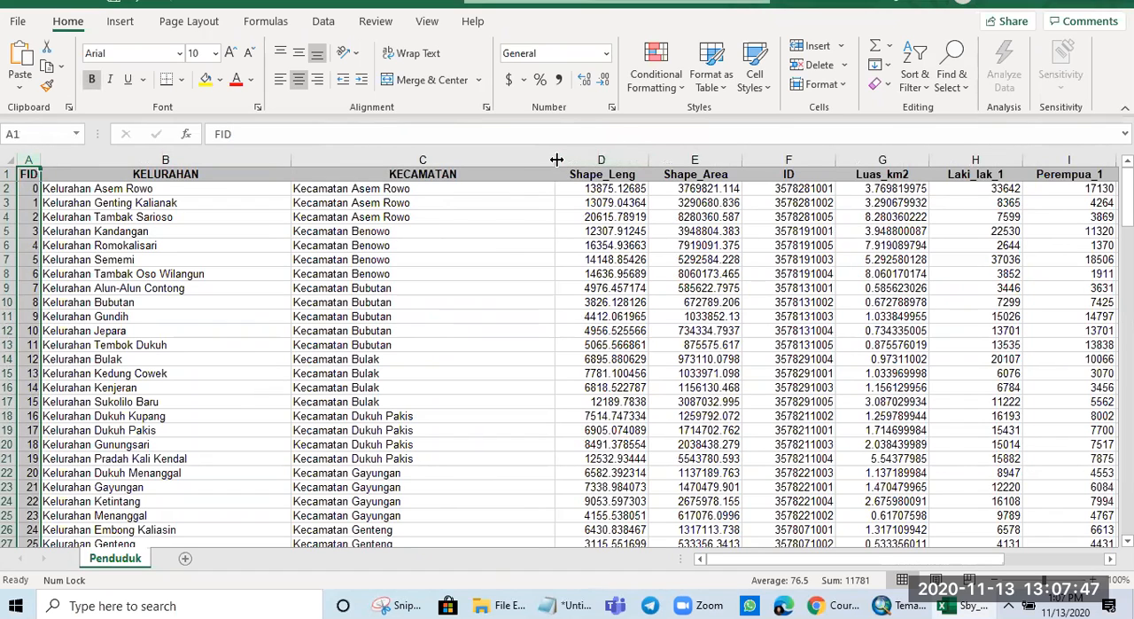
pyautogui.moveTo(555, 160); pyautogui.dragTo(529, 159)
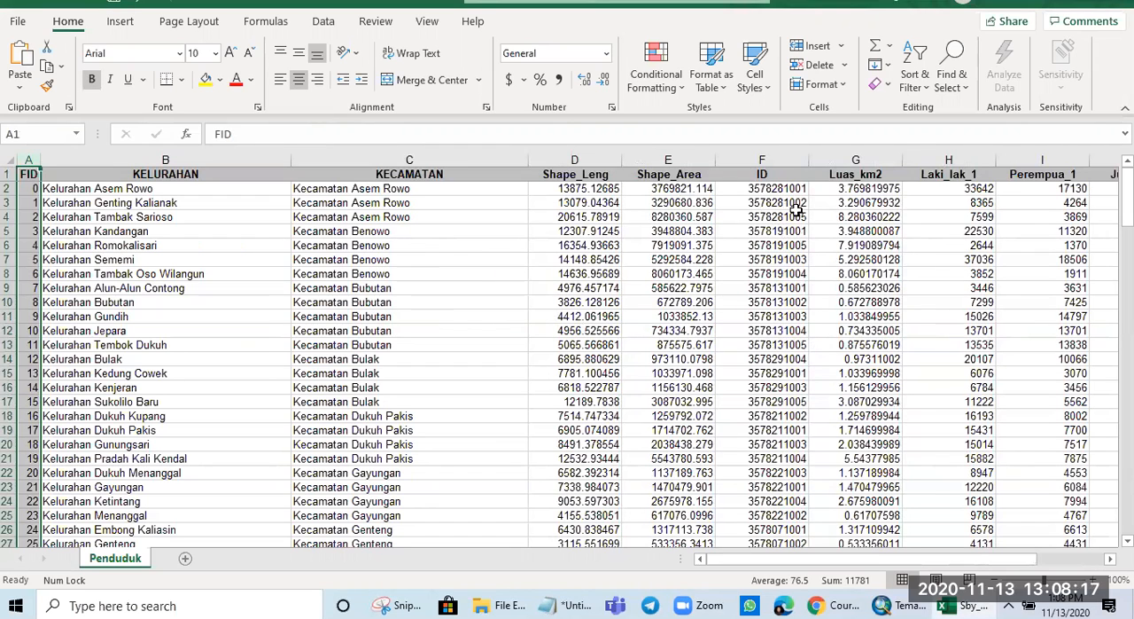
# - Examine the ID codes in column F of the Penduduk sheet
pyautogui.click(785, 171)
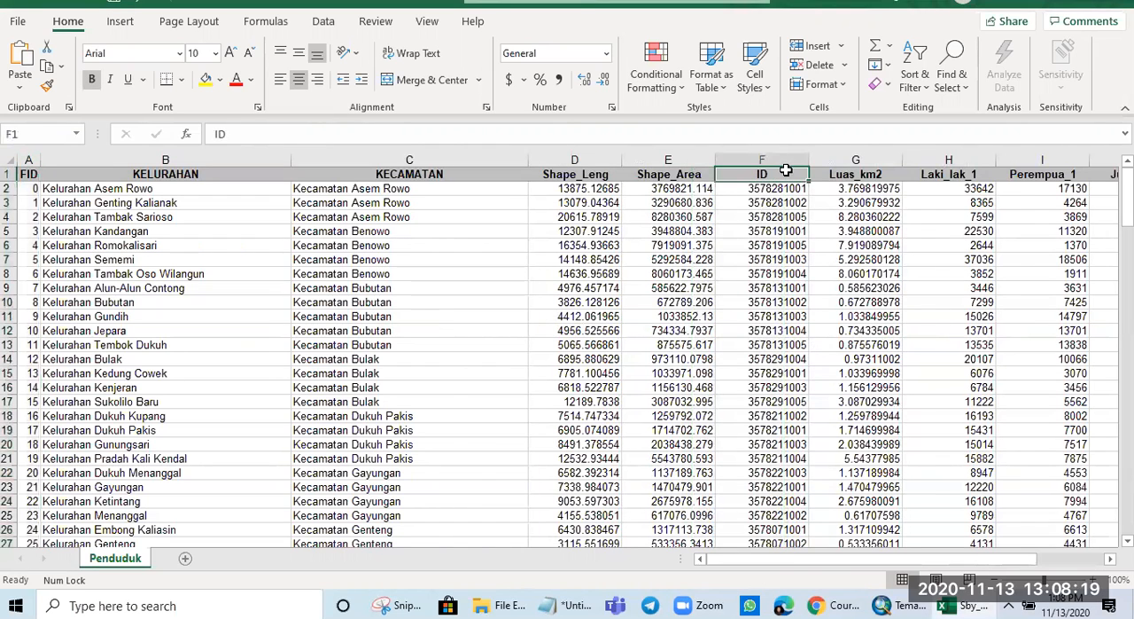
pyautogui.click(786, 160)
pyautogui.click(776, 231)
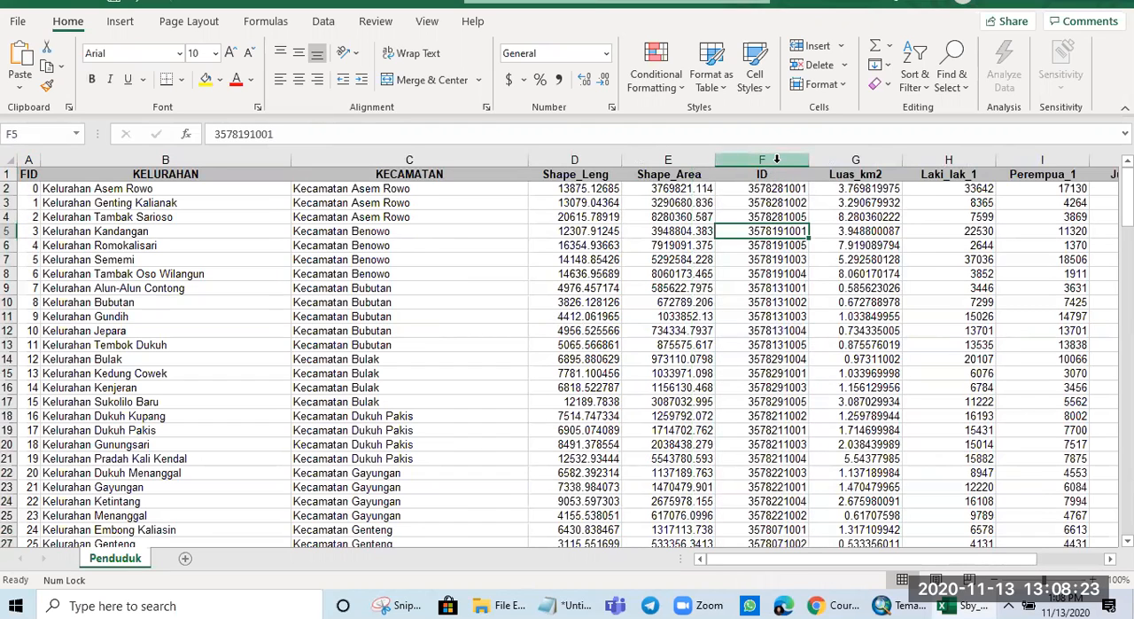
pyautogui.click(776, 159)
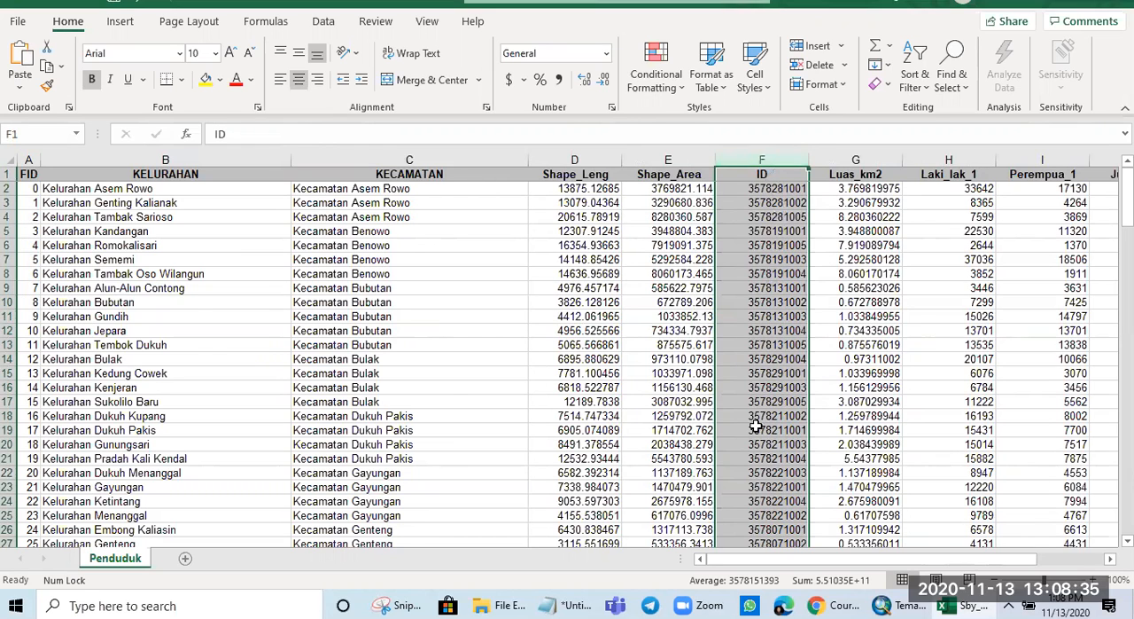
pyautogui.scroll(-4, 754, 461)
pyautogui.scroll(4, 751, 462)
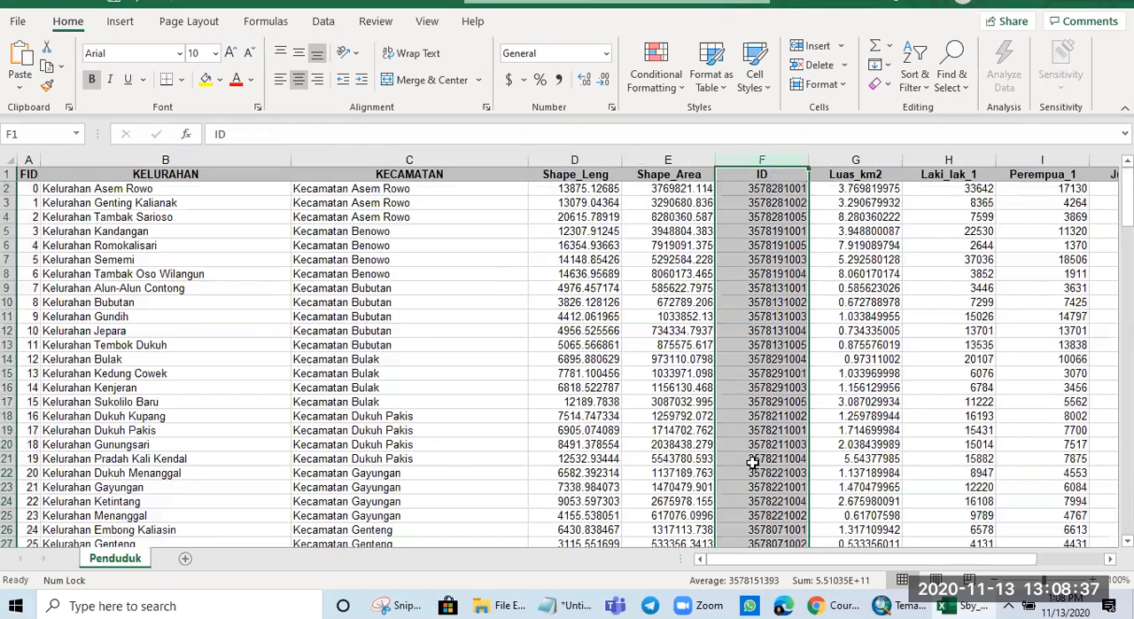
pyautogui.click(767, 302)
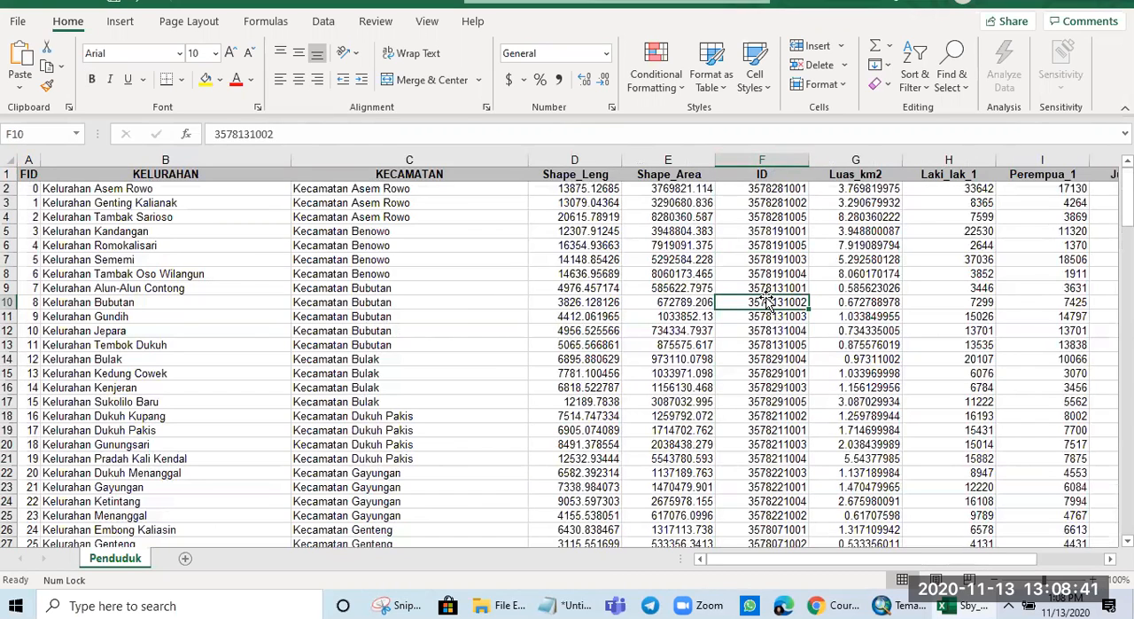
pyautogui.click(791, 157)
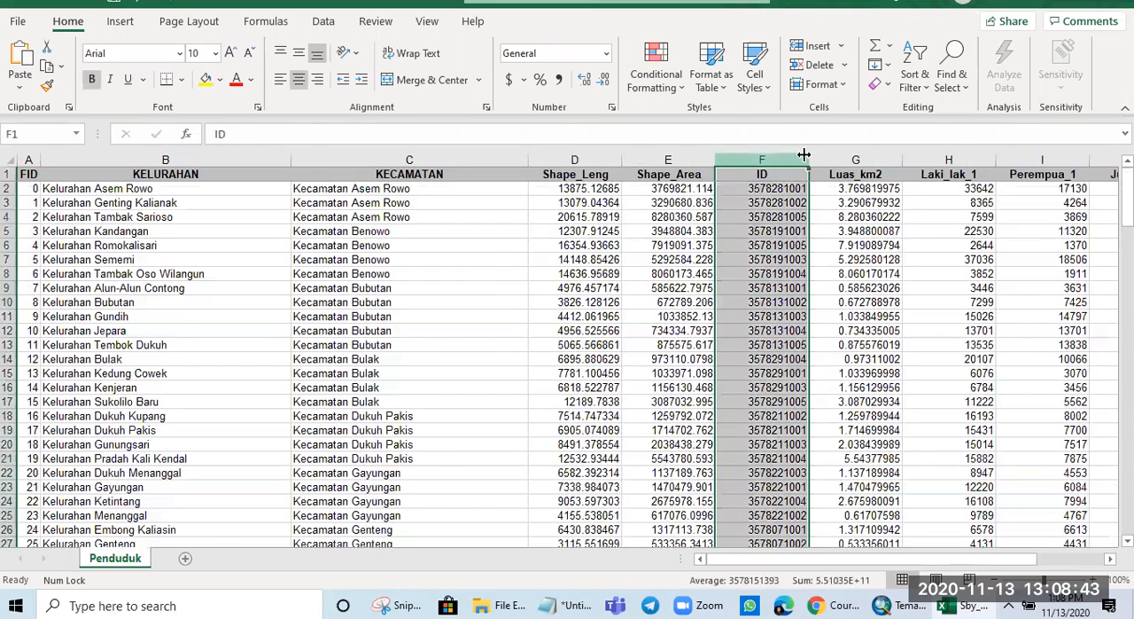
# - Review the Luas_km2, Laki_lak_1, Perempua_1, Jumlah_1, Kepadatan and Rasio columns one after another
pyautogui.click(844, 158)
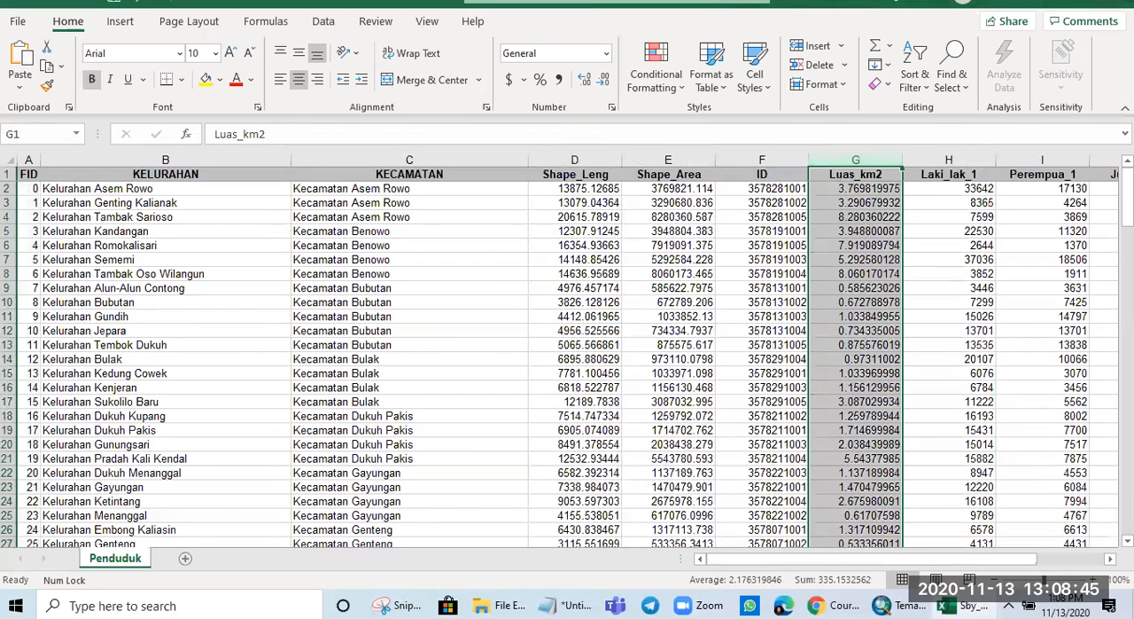
pyautogui.moveTo(790, 560); pyautogui.dragTo(853, 556)
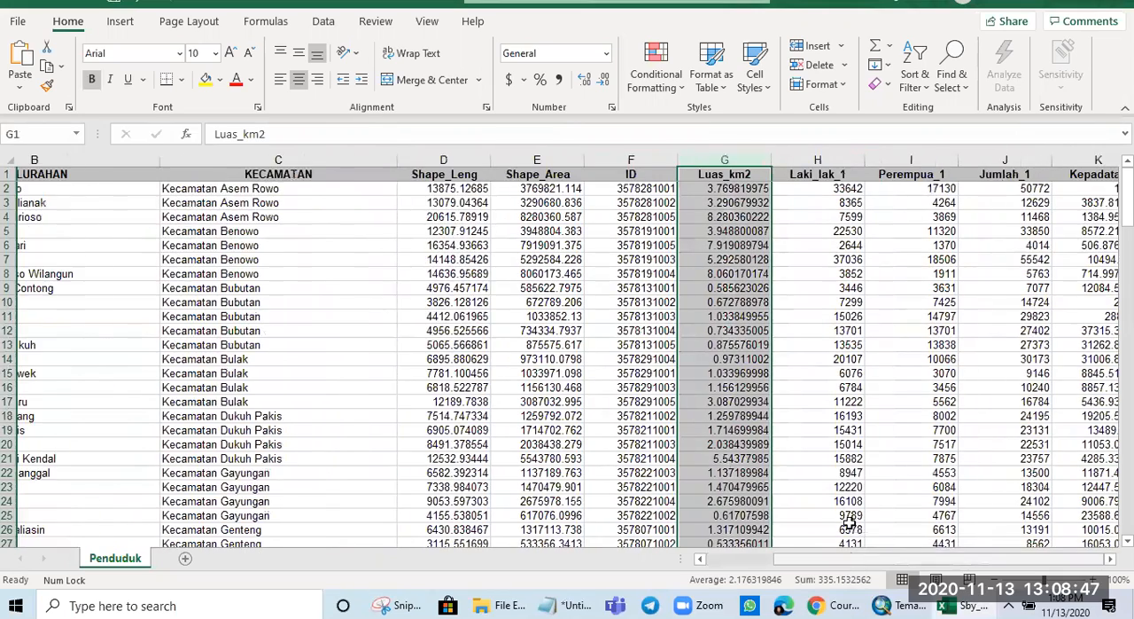
pyautogui.click(693, 157)
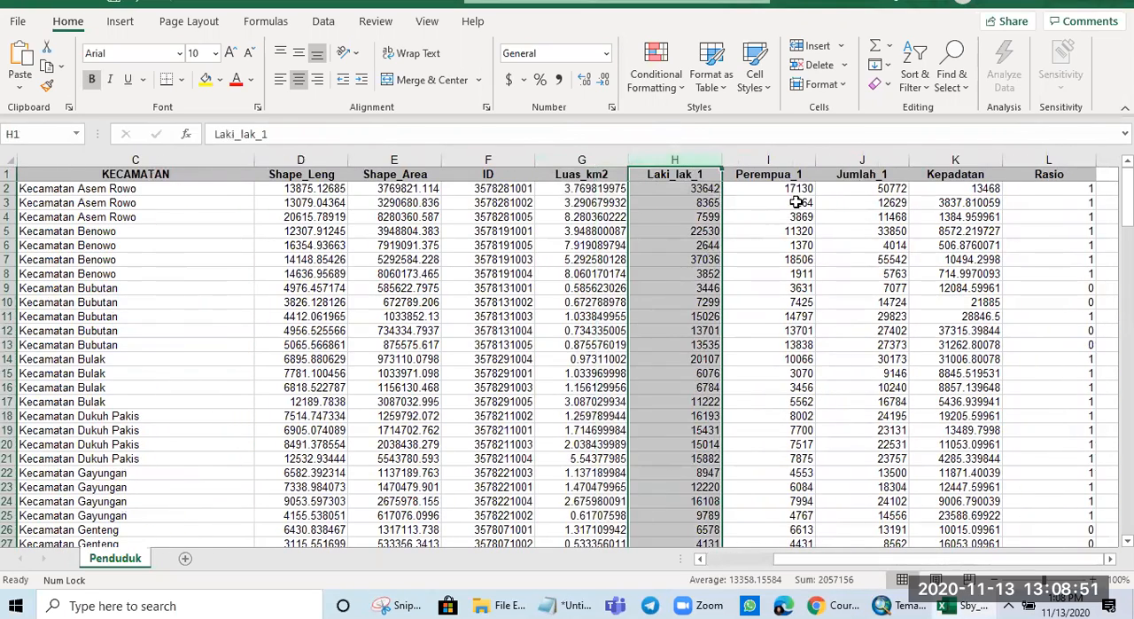
pyautogui.click(795, 158)
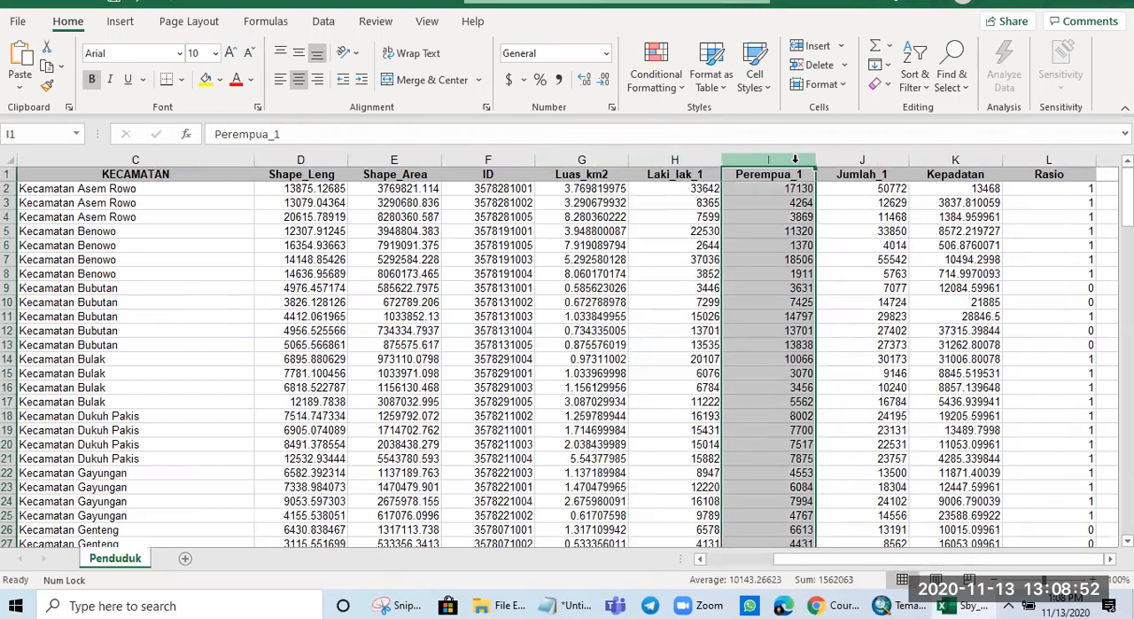
pyautogui.click(863, 158)
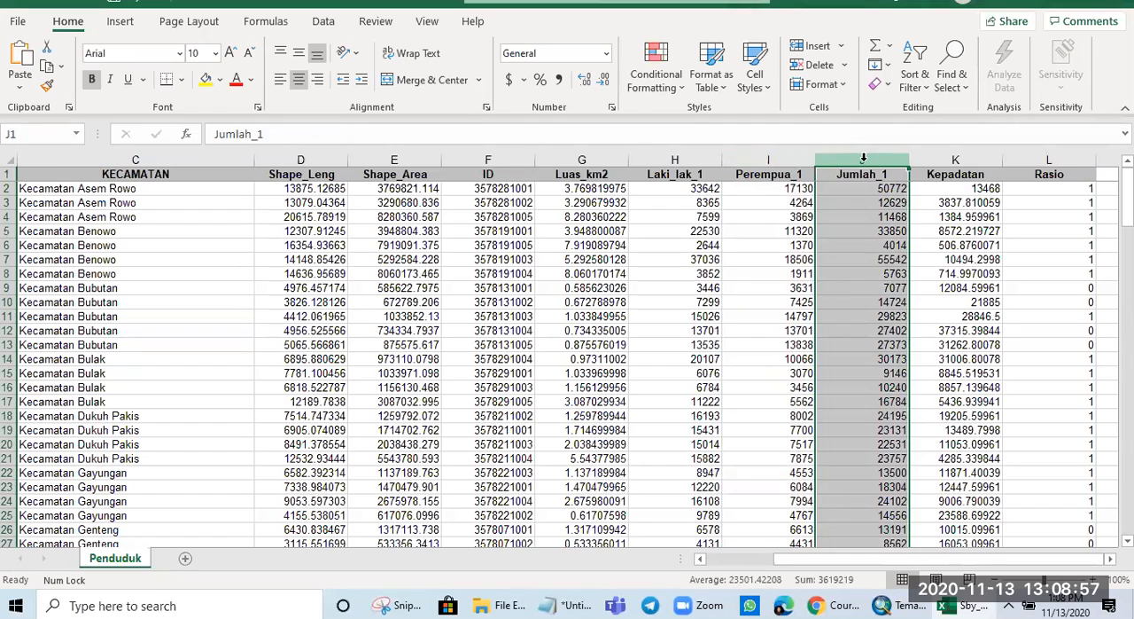
pyautogui.click(940, 158)
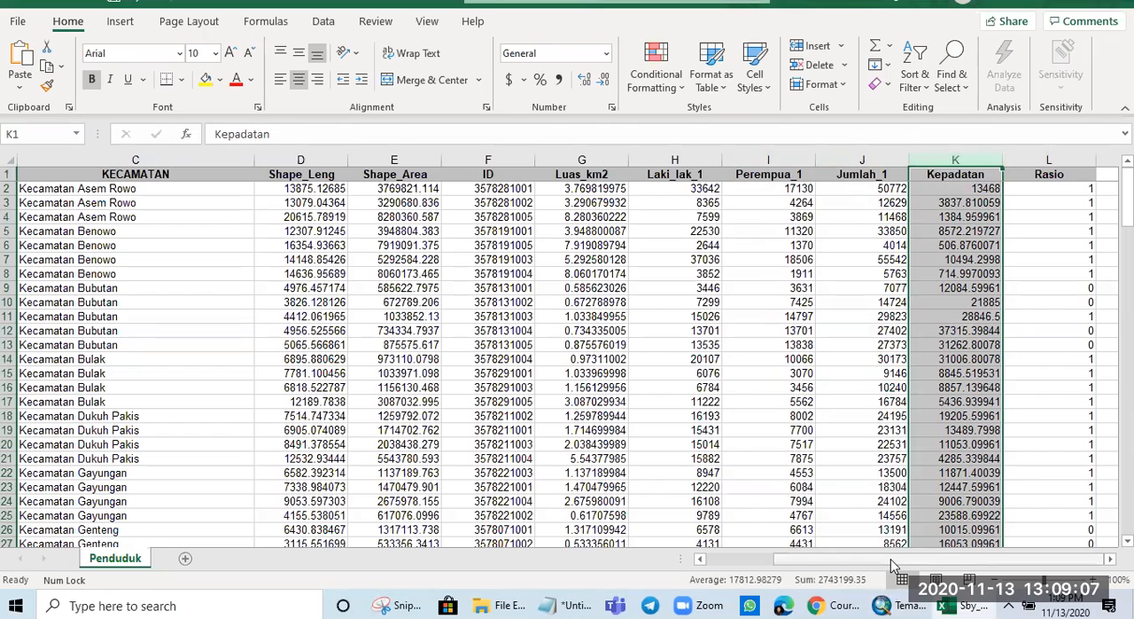
pyautogui.click(1045, 159)
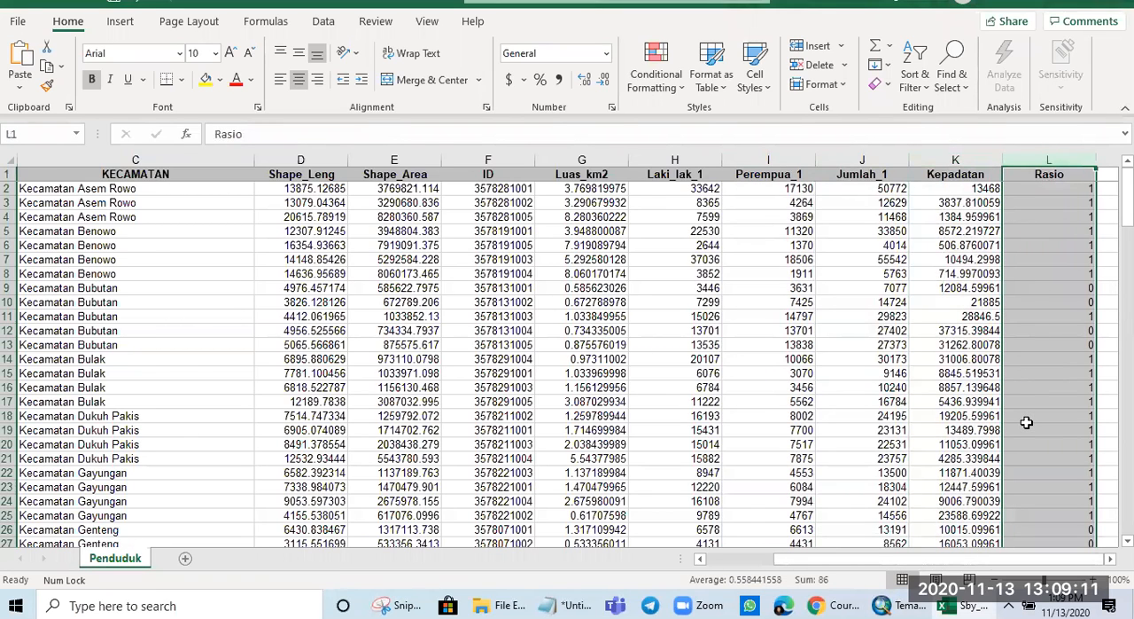
pyautogui.click(1058, 187)
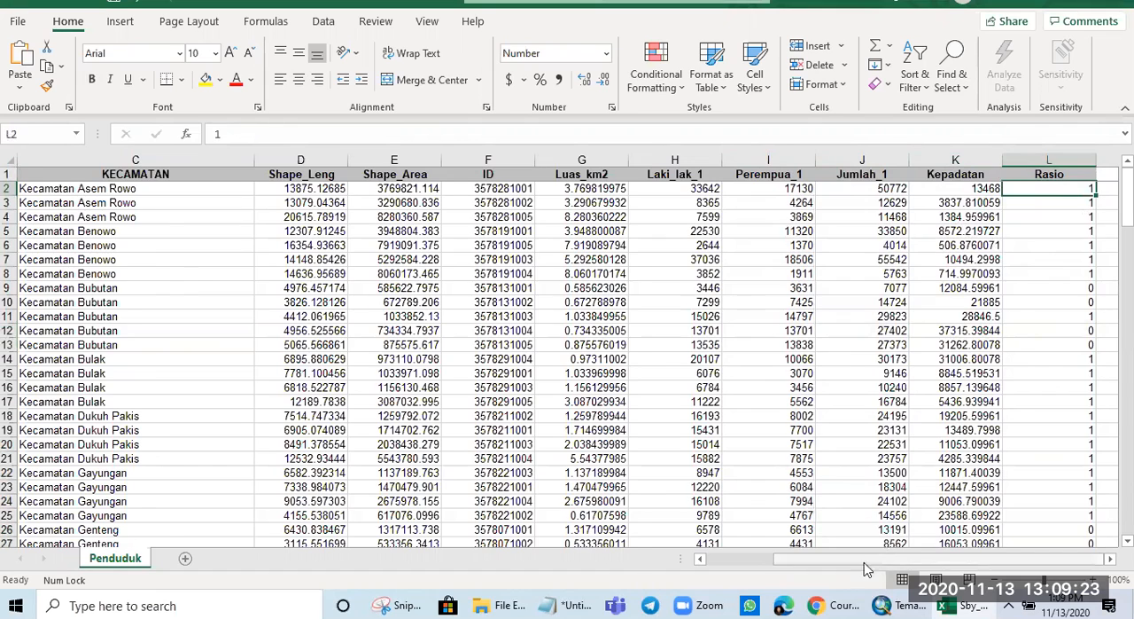
pyautogui.moveTo(880, 568); pyautogui.dragTo(631, 565)
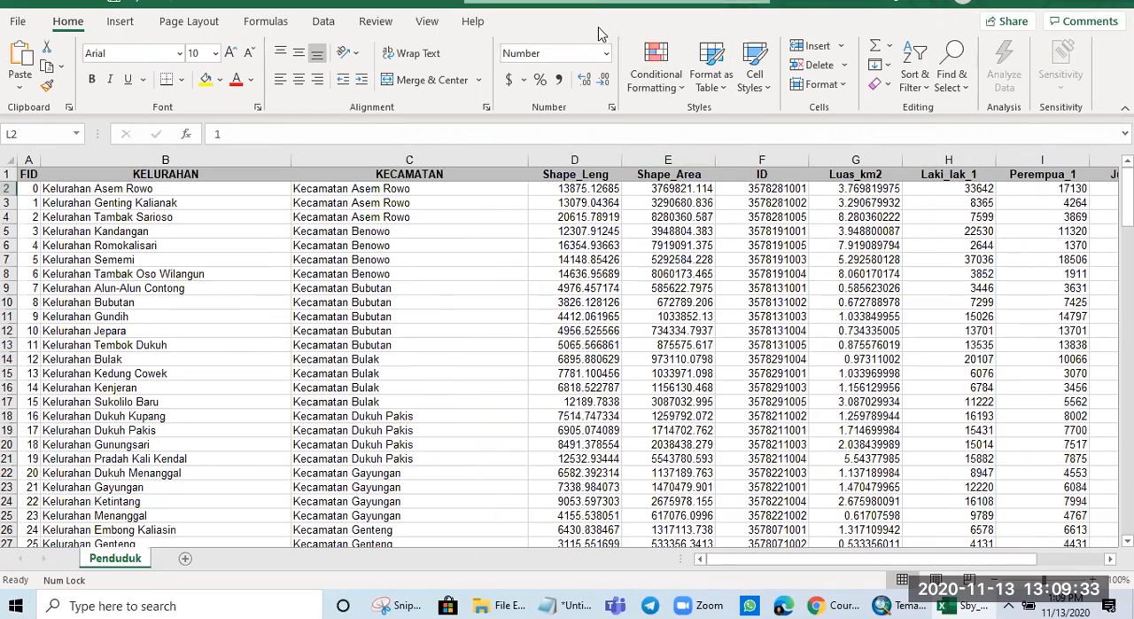
# - Switch from the workbook to ArcMap and examine the polygon boundaries of the Sby_geo layer on the map
pyautogui.moveTo(607, 3); pyautogui.dragTo(607, 54)
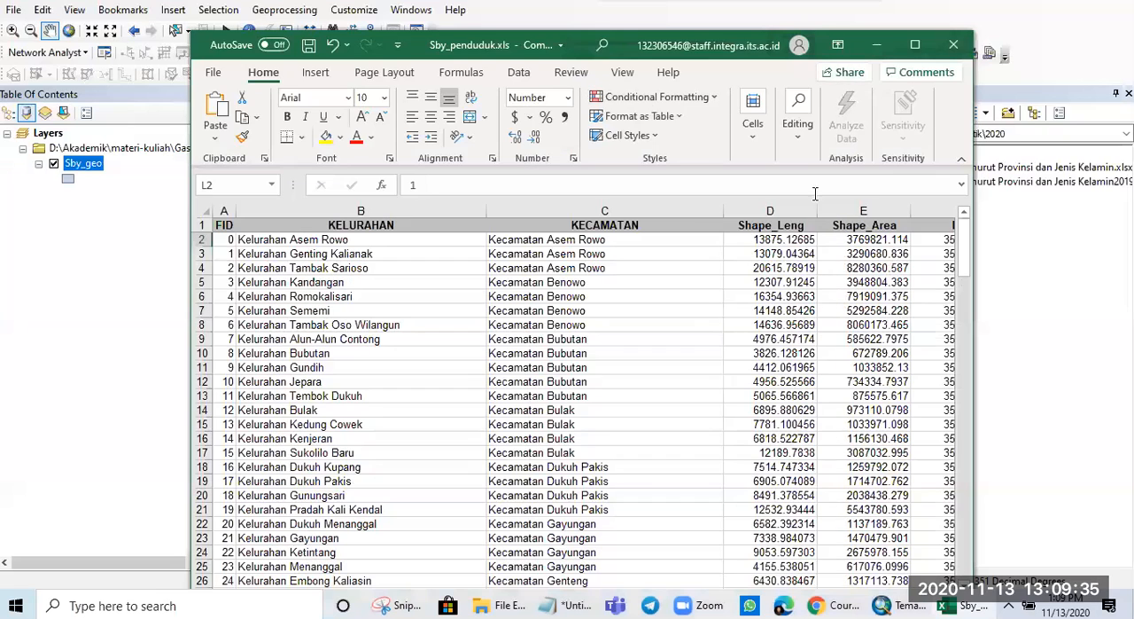
pyautogui.click(875, 46)
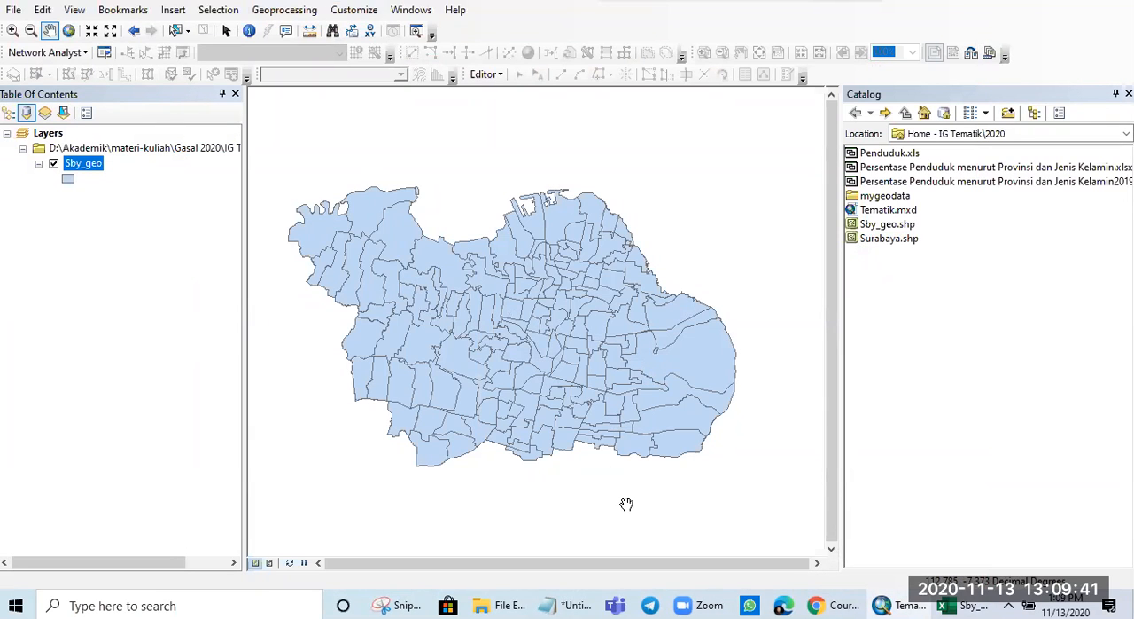
pyautogui.scroll(-2, 498, 340)
pyautogui.scroll(2, 498, 340)
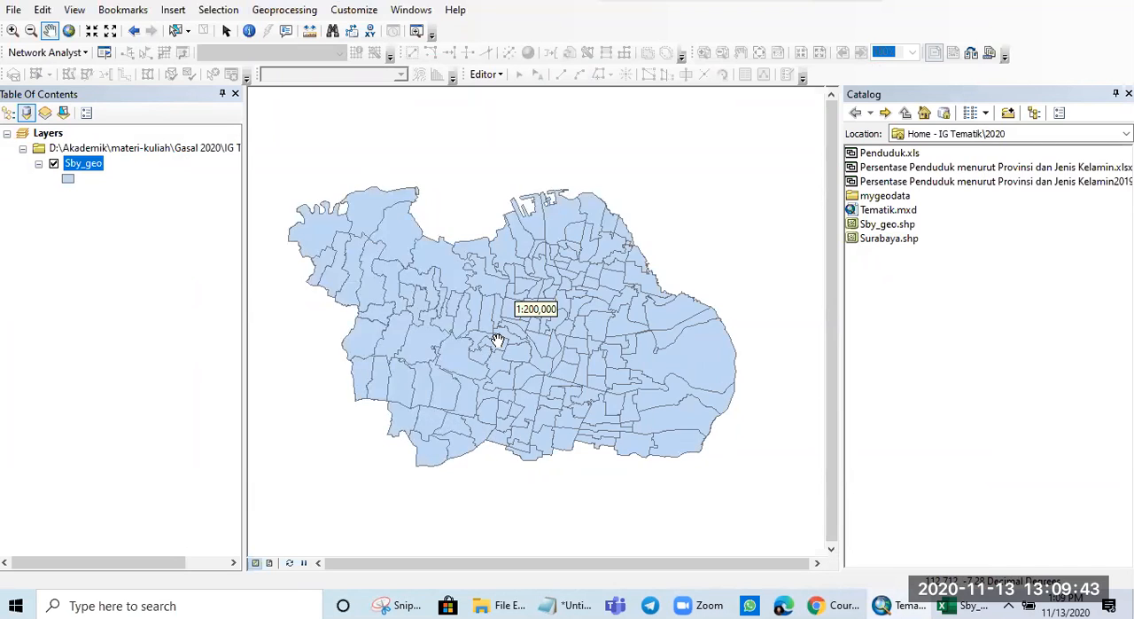
pyautogui.scroll(1, 498, 341)
pyautogui.scroll(1, 498, 340)
pyautogui.scroll(-2, 498, 340)
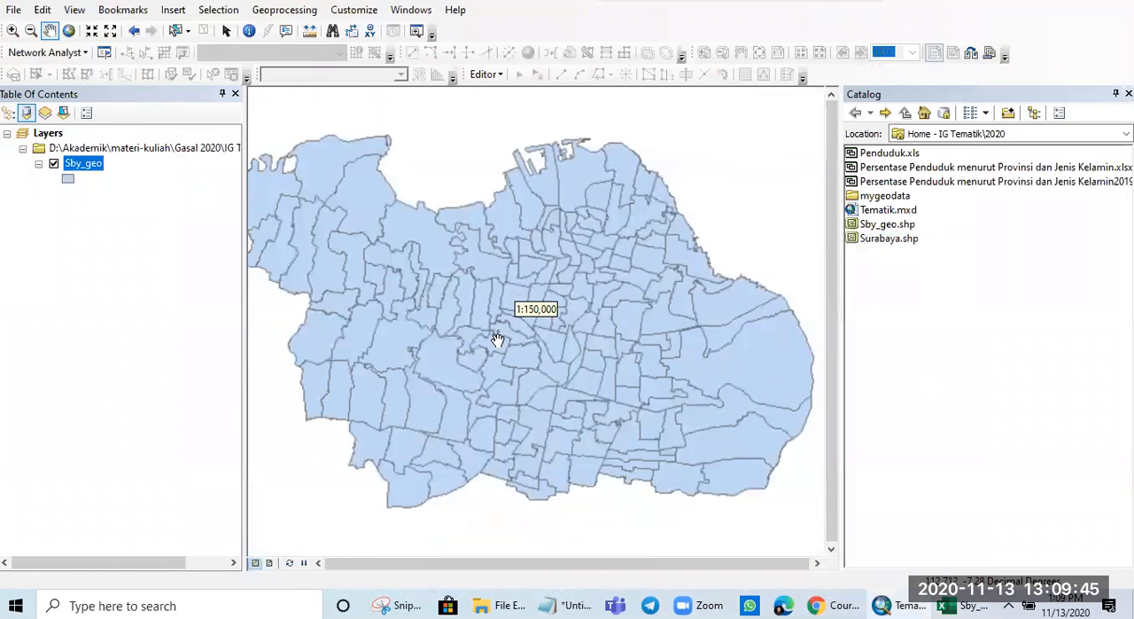
pyautogui.scroll(1, 498, 340)
pyautogui.scroll(-1, 498, 341)
pyautogui.scroll(-1, 498, 341)
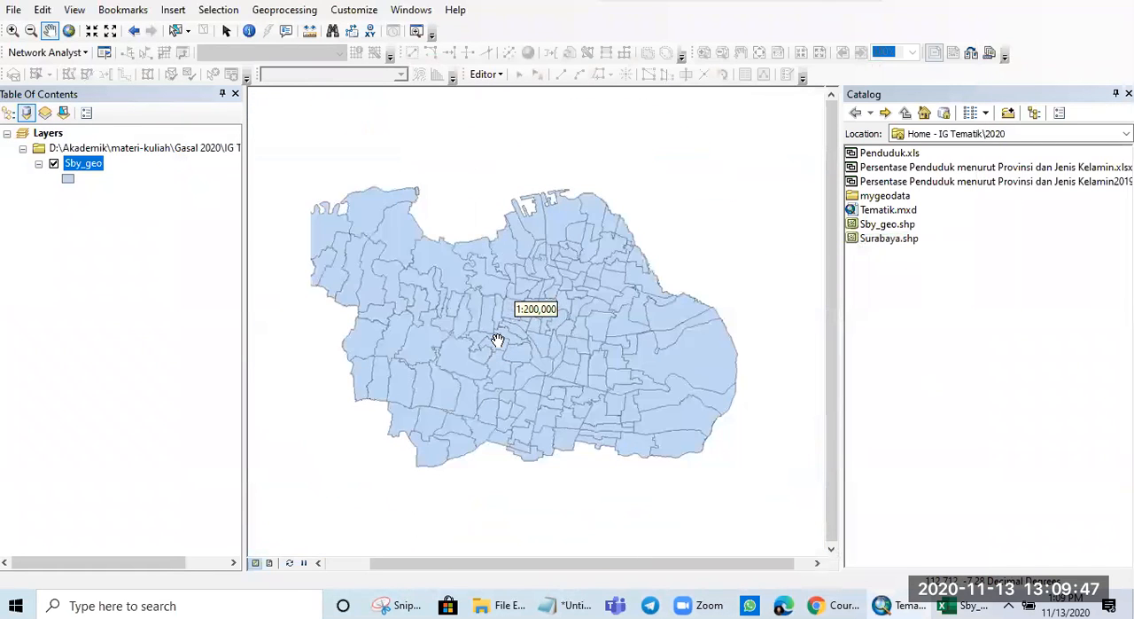
pyautogui.moveTo(570, 338); pyautogui.dragTo(586, 302)
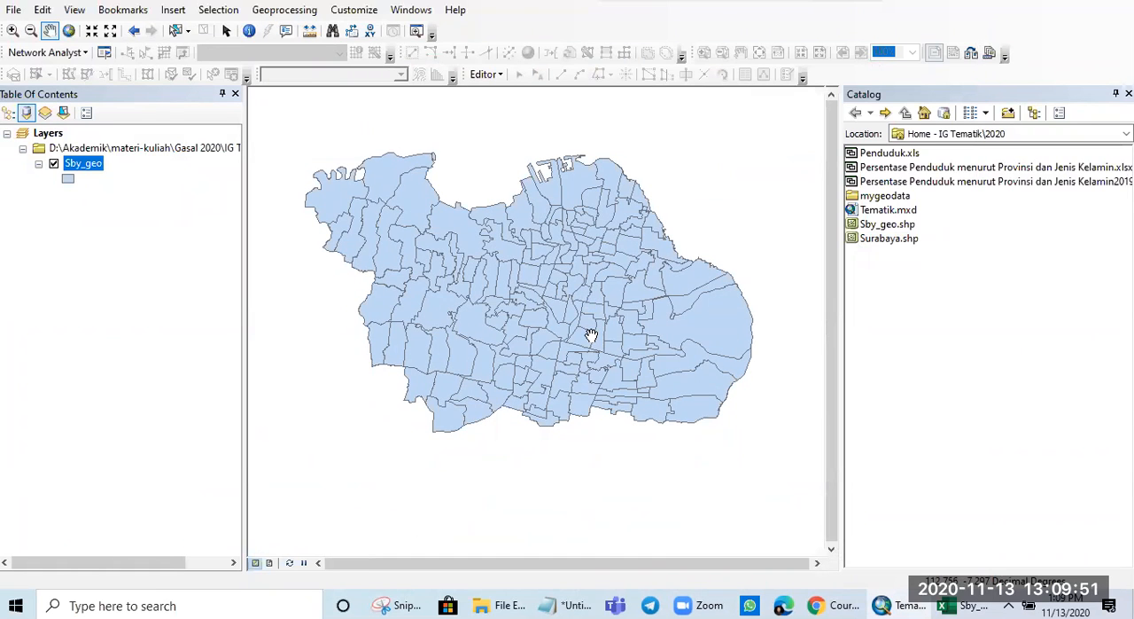
pyautogui.scroll(1, 591, 335)
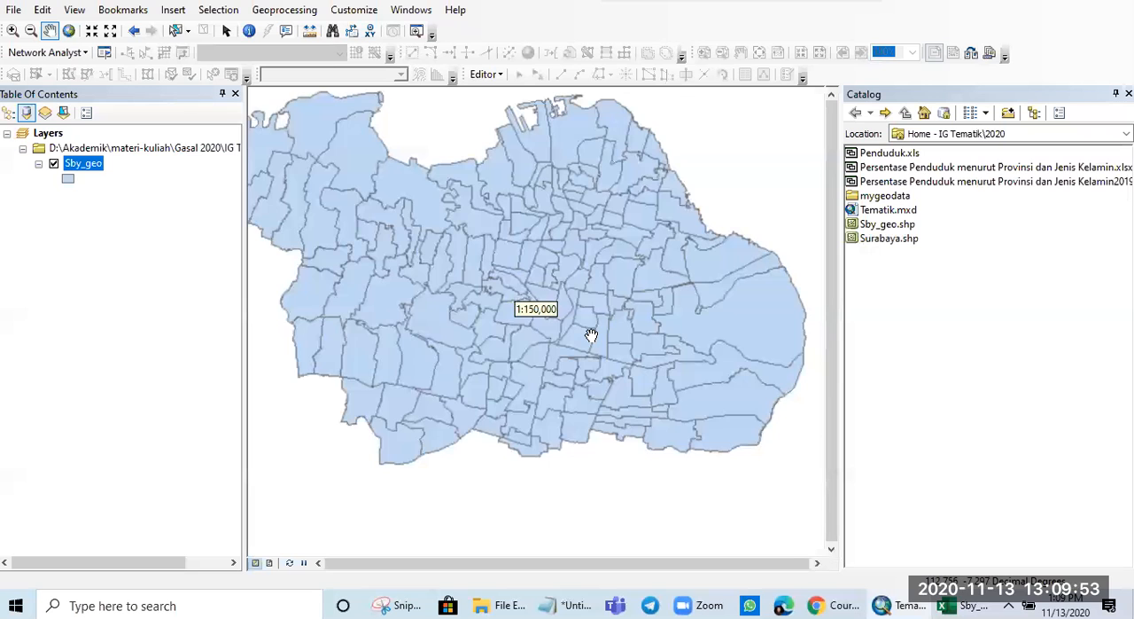
pyautogui.moveTo(570, 284); pyautogui.dragTo(608, 310)
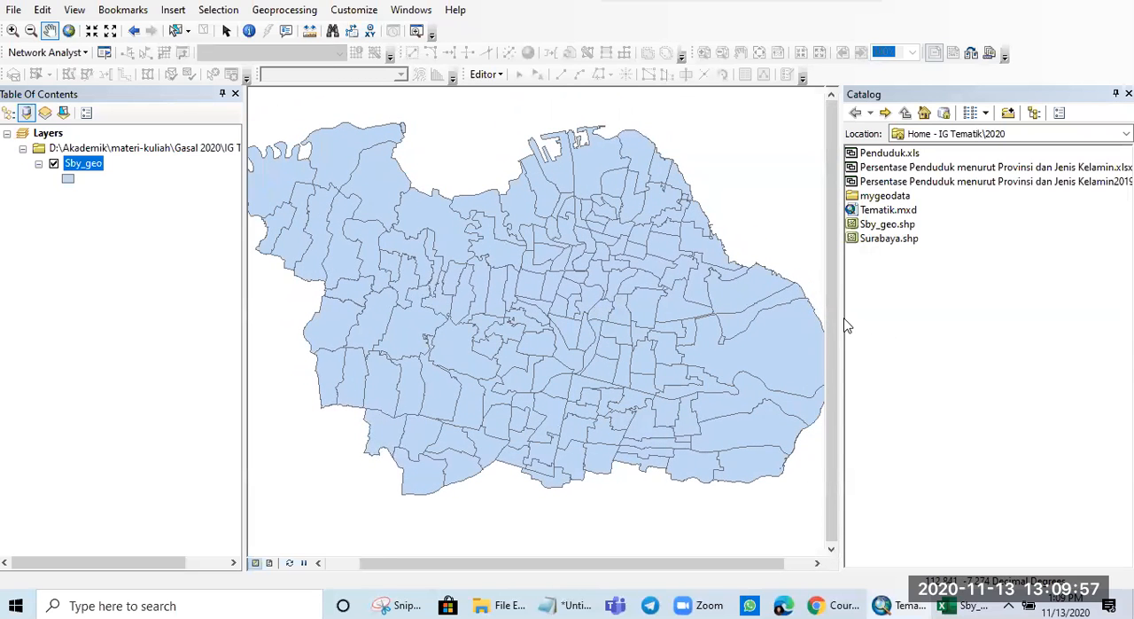
# - Narrow the Catalog pane to widen the map area and fit the whole Sby_geo map inside it
pyautogui.moveTo(840, 318); pyautogui.dragTo(895, 319)
pyautogui.moveTo(605, 562); pyautogui.dragTo(543, 565)
pyautogui.moveTo(768, 310); pyautogui.dragTo(701, 347)
pyautogui.moveTo(543, 281); pyautogui.dragTo(611, 276)
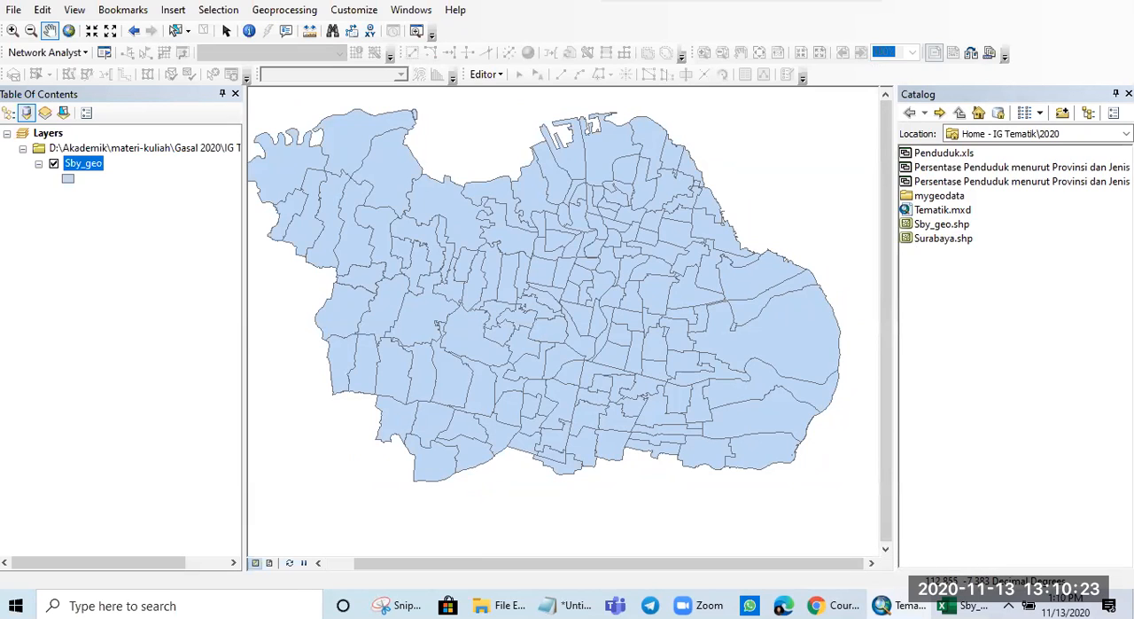
pyautogui.moveTo(579, 304); pyautogui.dragTo(603, 323)
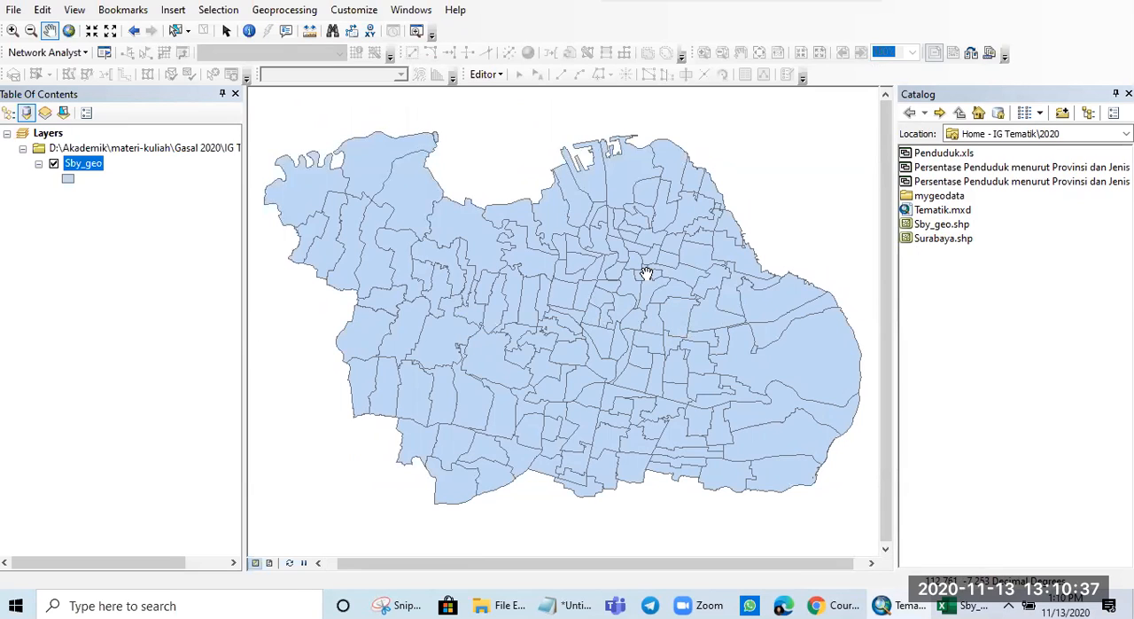
# - Open the attribute table of the Sby_geo layer and move its window clear of the table of contents
pyautogui.rightClick(85, 168)
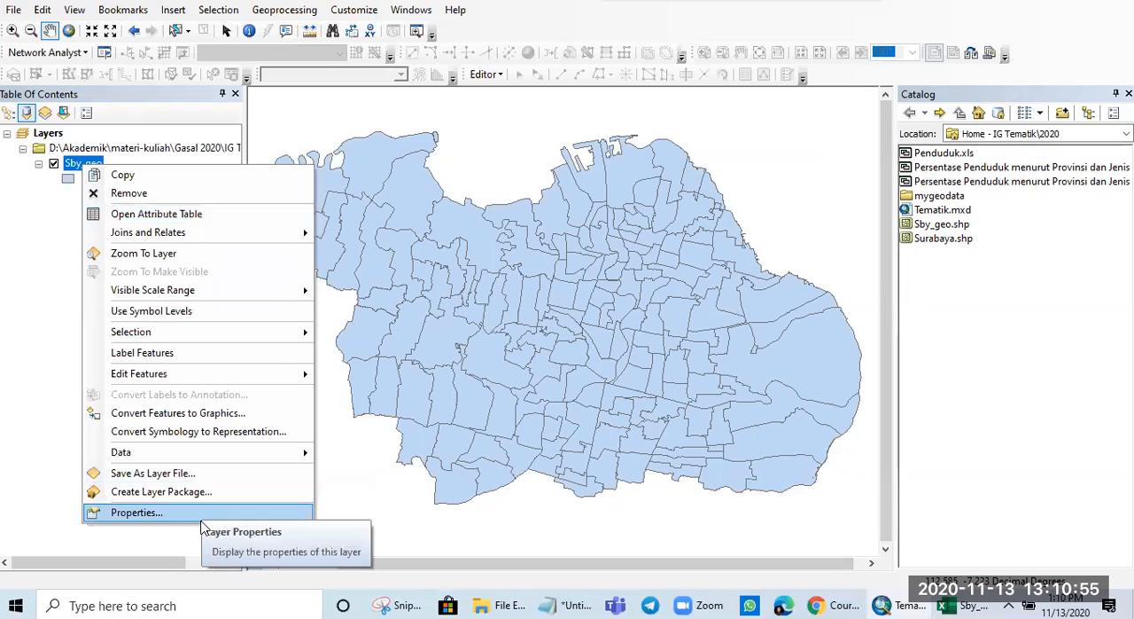
pyautogui.click(225, 219)
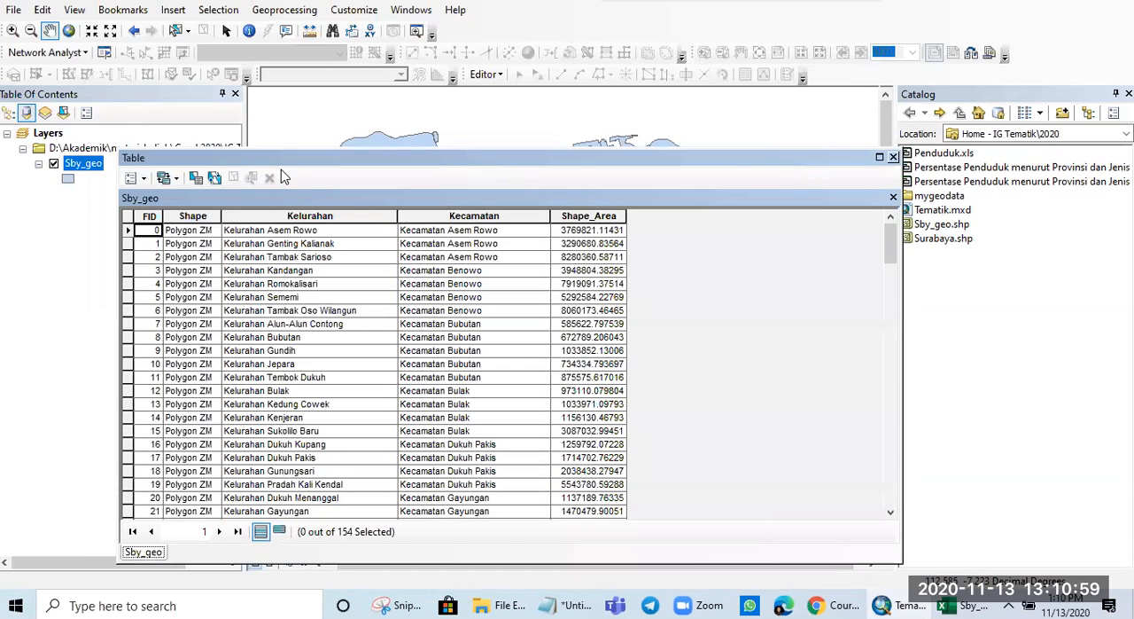
pyautogui.moveTo(292, 168); pyautogui.dragTo(510, 135)
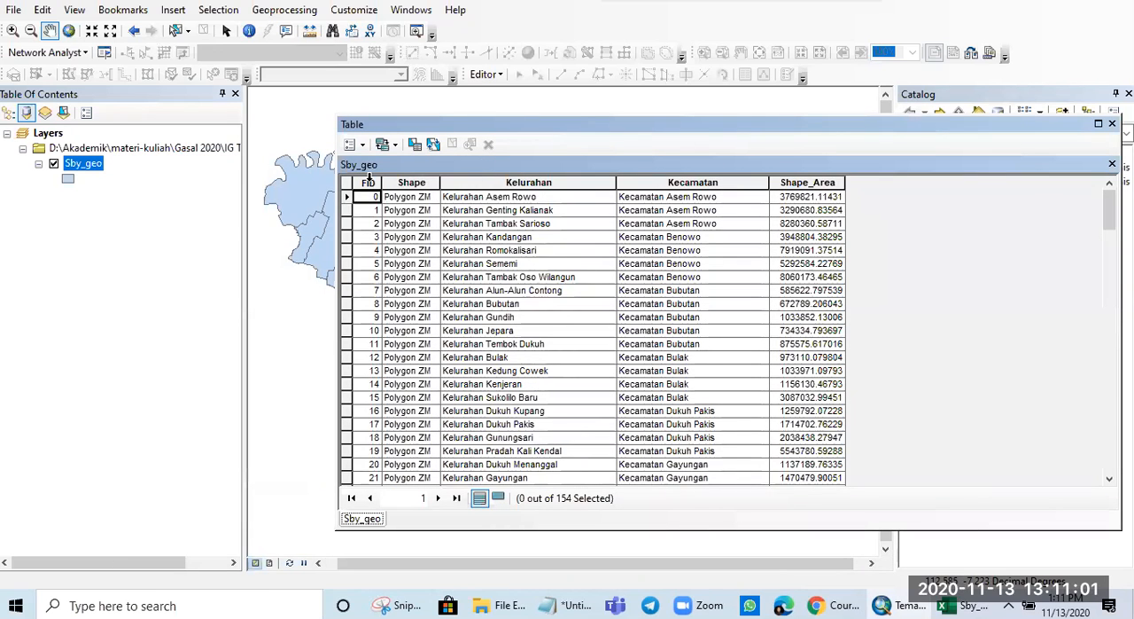
# - Examine the FID, Shape, Kelurahan and Kecamatan fields in the Sby_geo attribute table
pyautogui.click(370, 181)
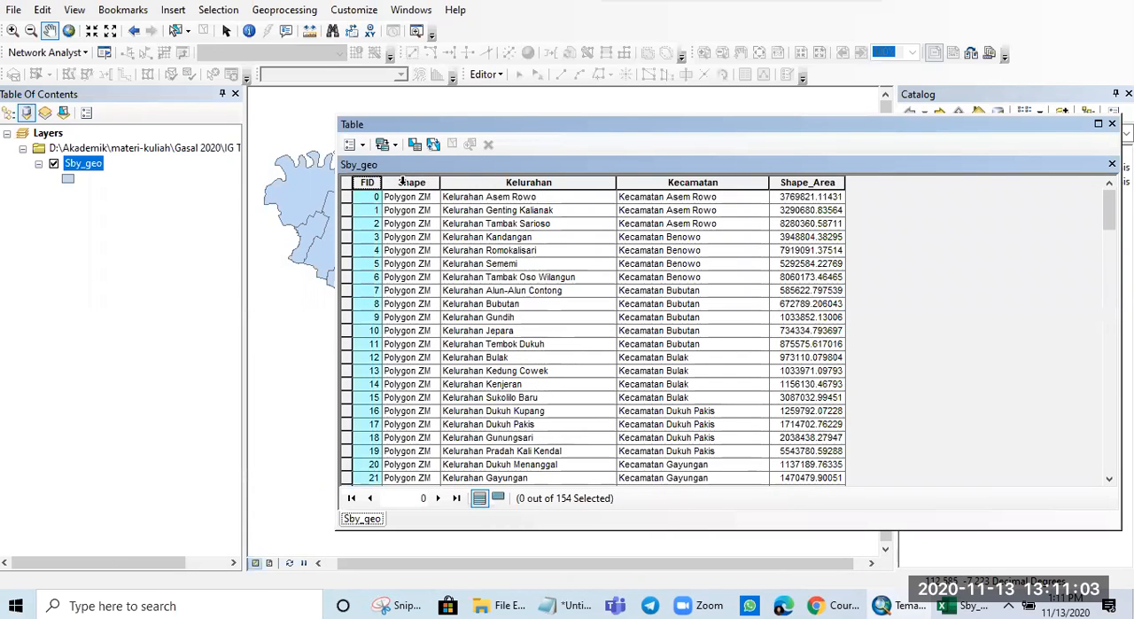
pyautogui.click(403, 181)
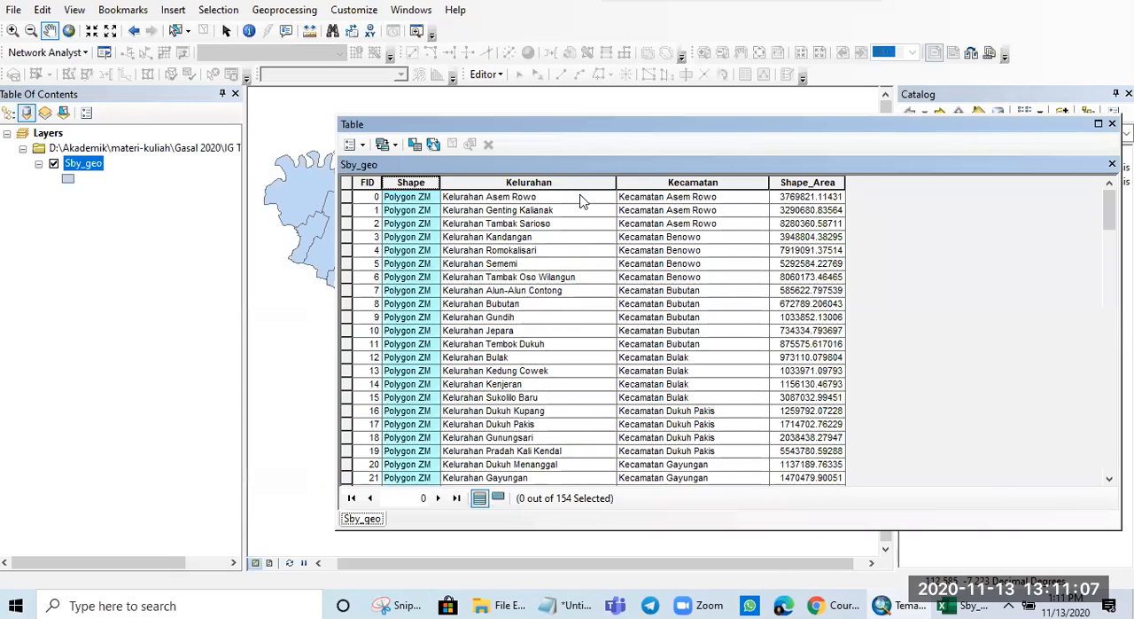
pyautogui.click(562, 181)
pyautogui.click(657, 181)
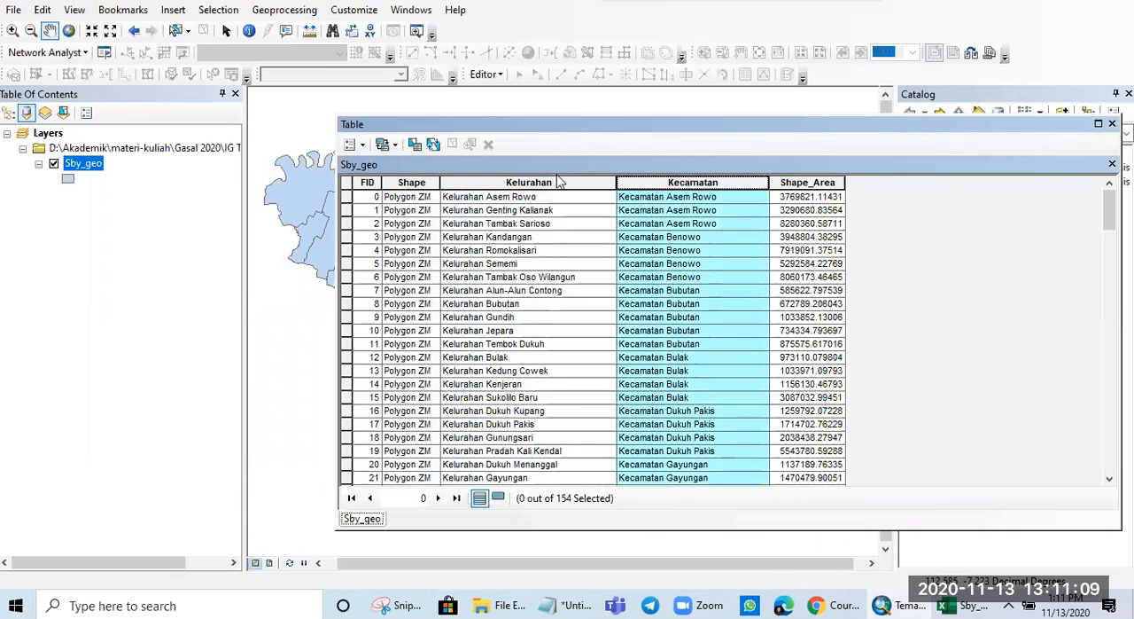
pyautogui.click(553, 183)
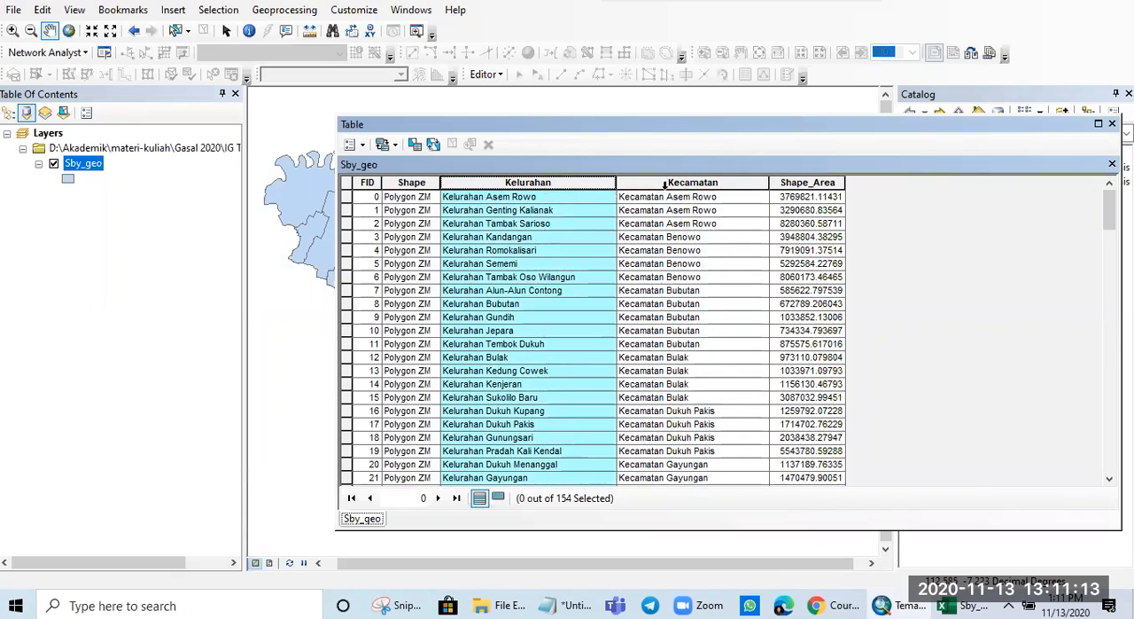
# - Examine the Kecamatan, Shape_Area and Kelurahan fields in the Sby_geo attribute table, then close the table
pyautogui.click(694, 183)
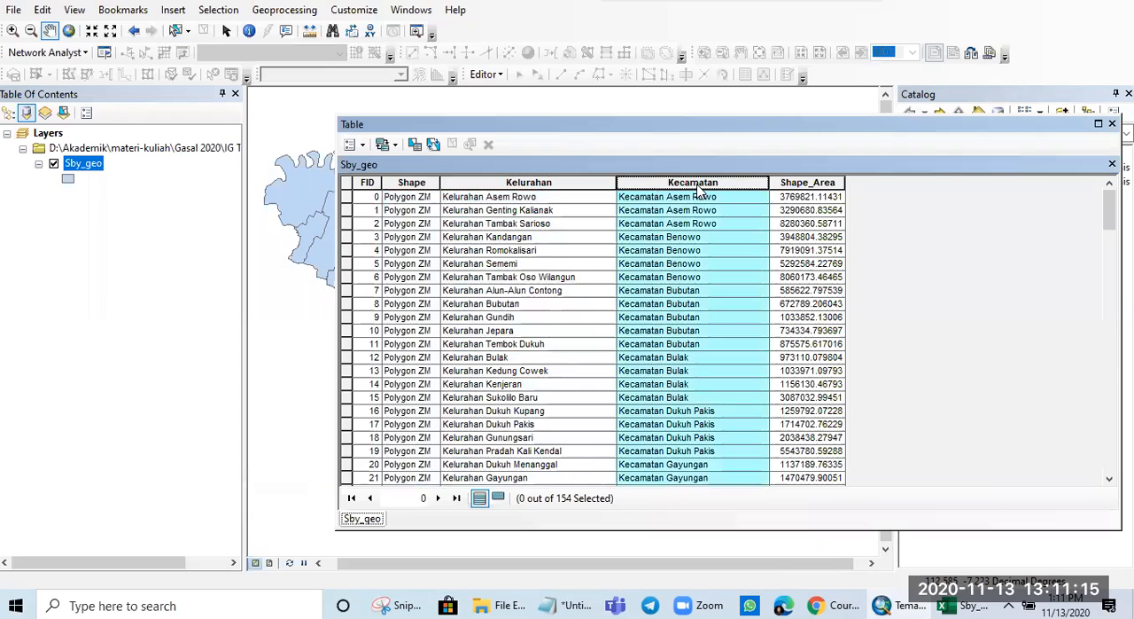
pyautogui.click(813, 181)
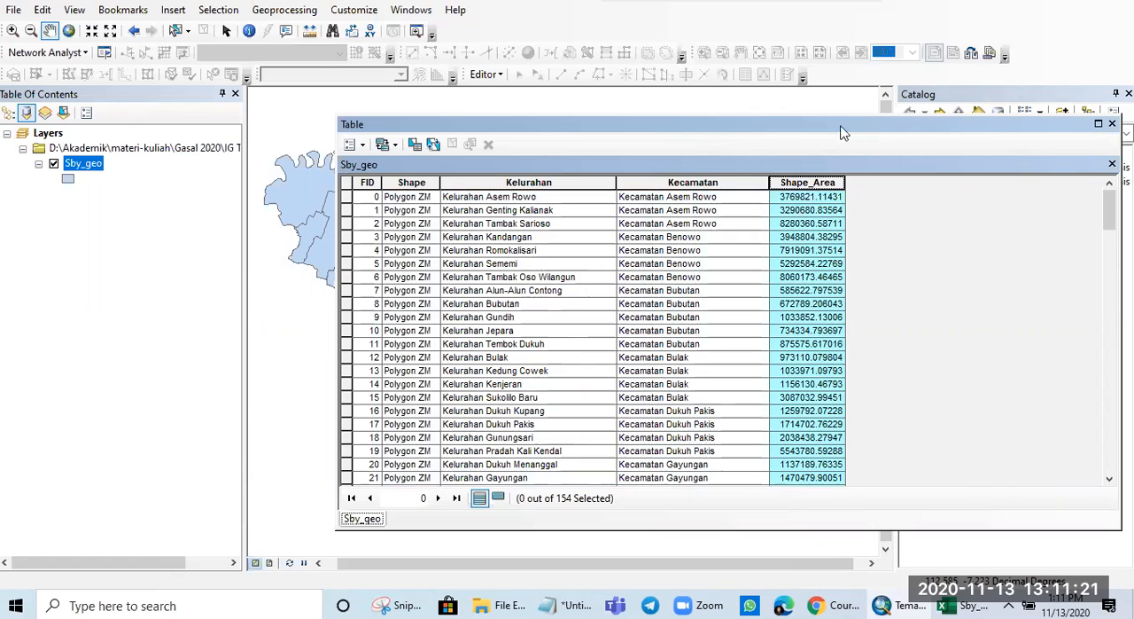
pyautogui.moveTo(843, 132); pyautogui.dragTo(730, 134)
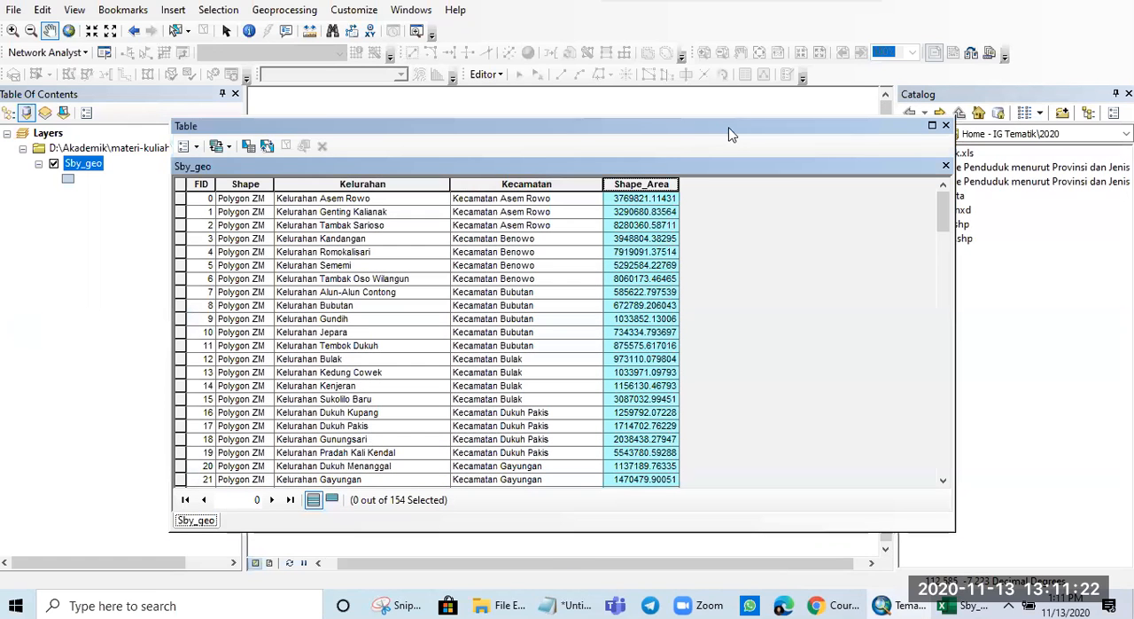
pyautogui.click(396, 182)
pyautogui.click(516, 184)
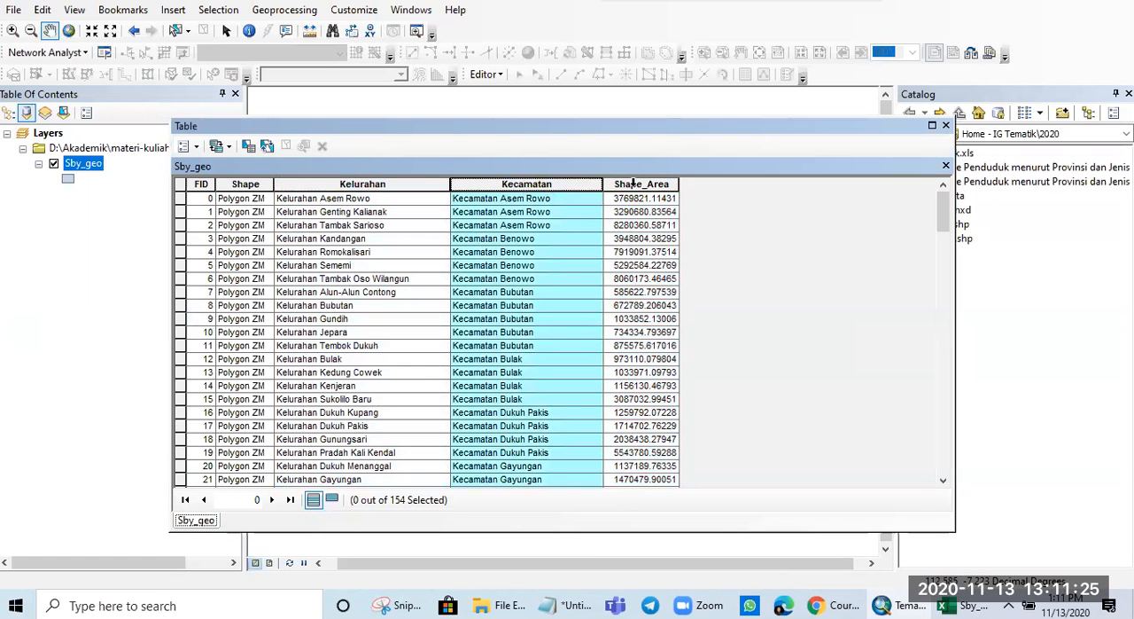
pyautogui.click(634, 184)
pyautogui.click(403, 185)
pyautogui.click(532, 185)
pyautogui.click(632, 184)
pyautogui.click(427, 185)
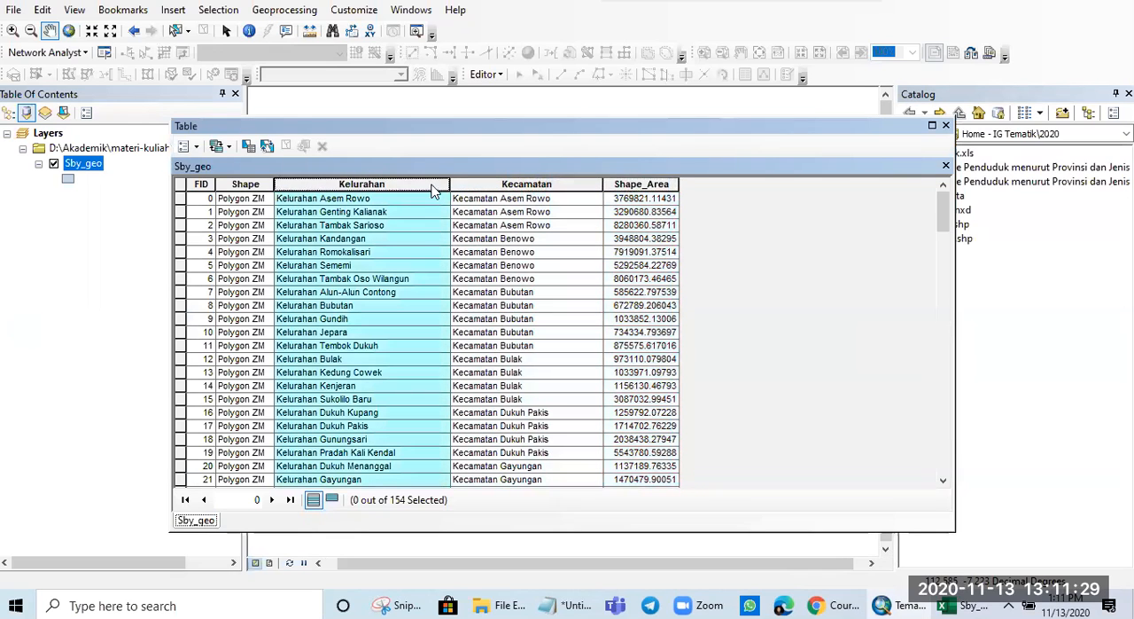
pyautogui.click(946, 126)
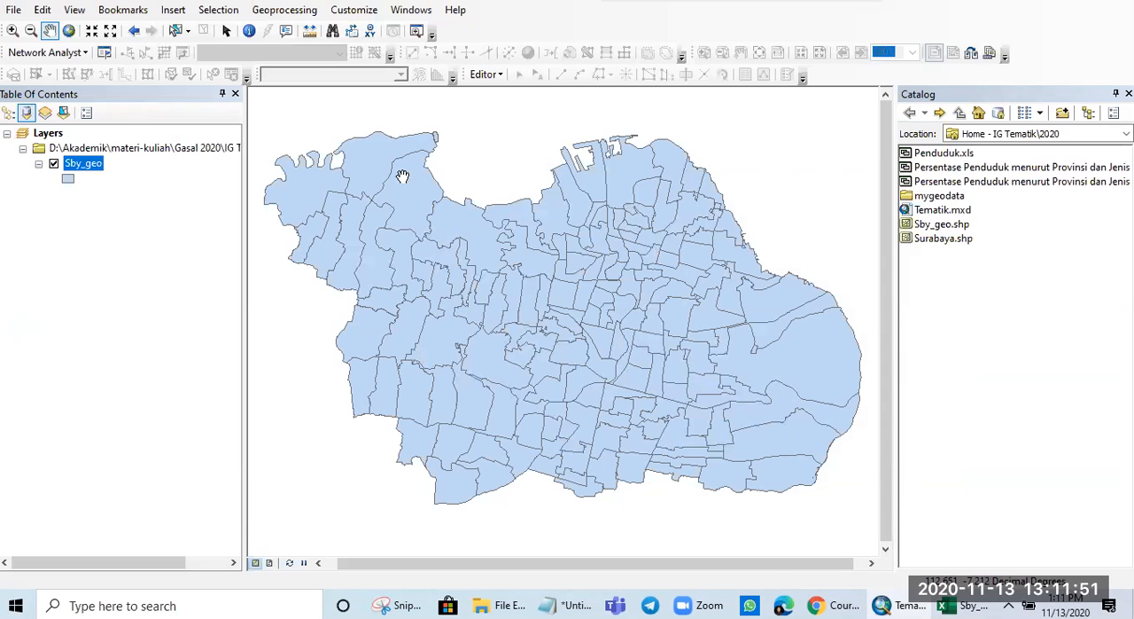
# - Change the Sby_geo layer's single symbol to the ESRI Sun yellow fill and apply it to the map
pyautogui.rightClick(92, 169)
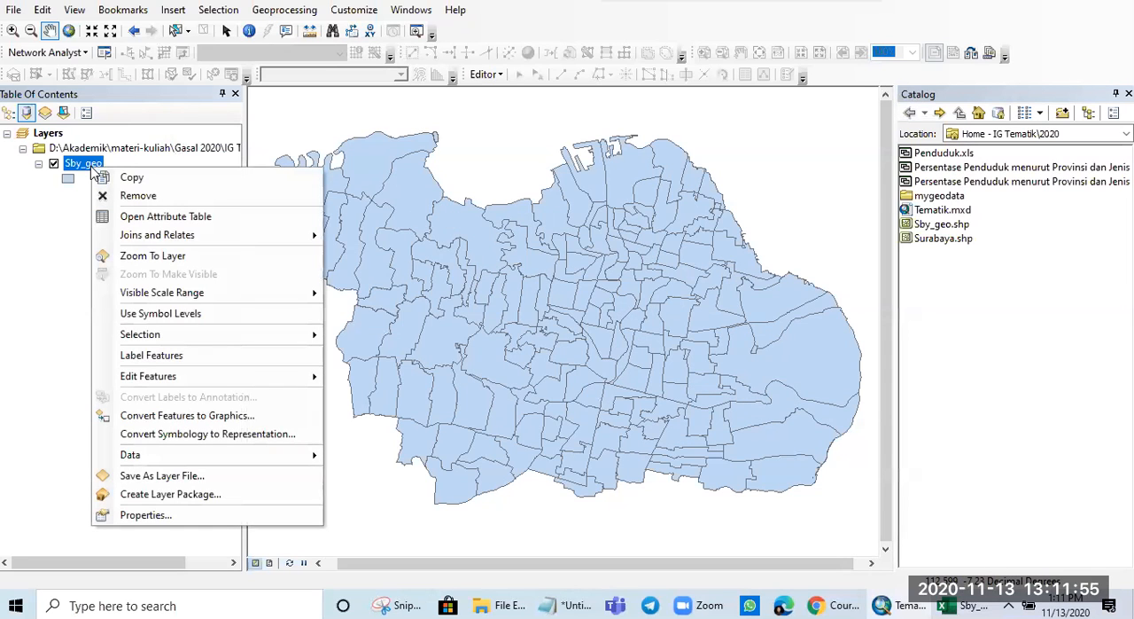
pyautogui.rightClick(83, 165)
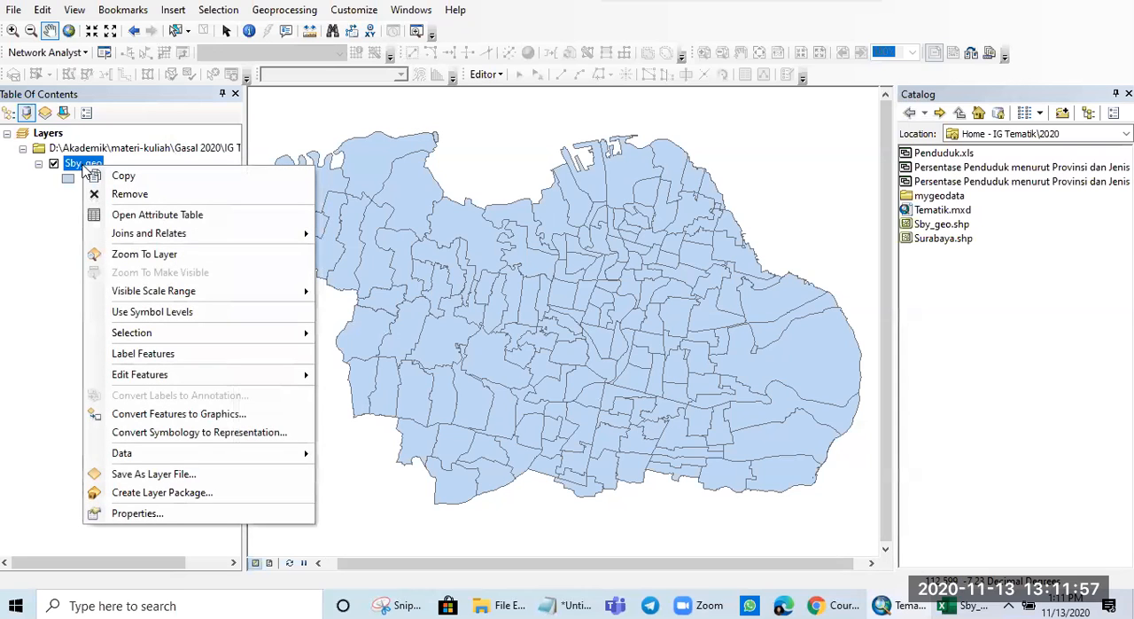
pyautogui.click(172, 513)
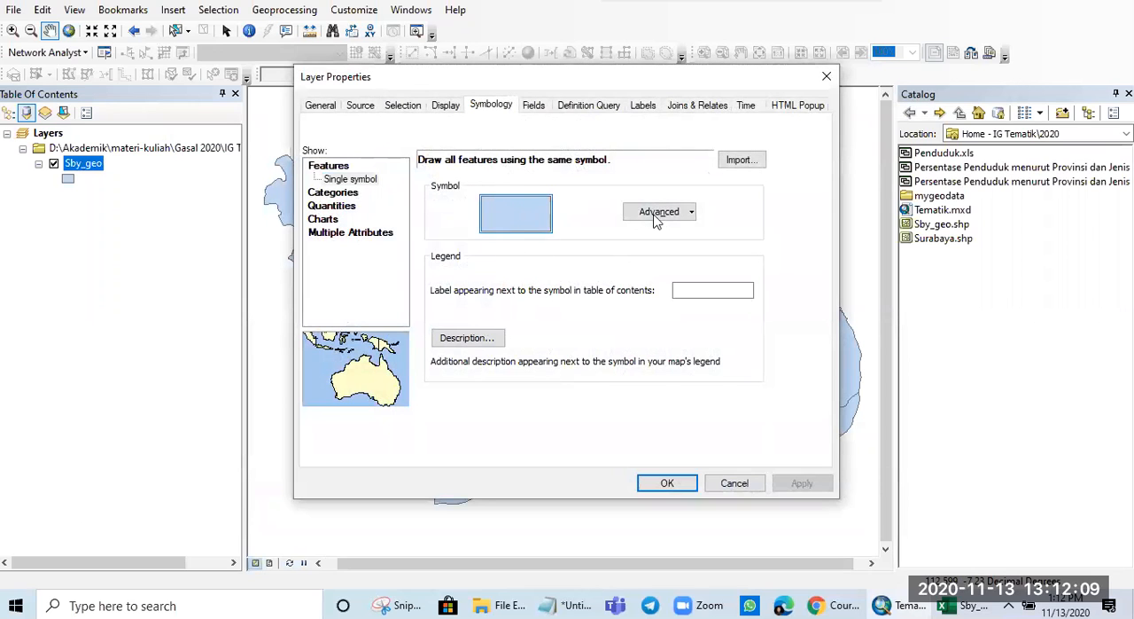
pyautogui.click(512, 203)
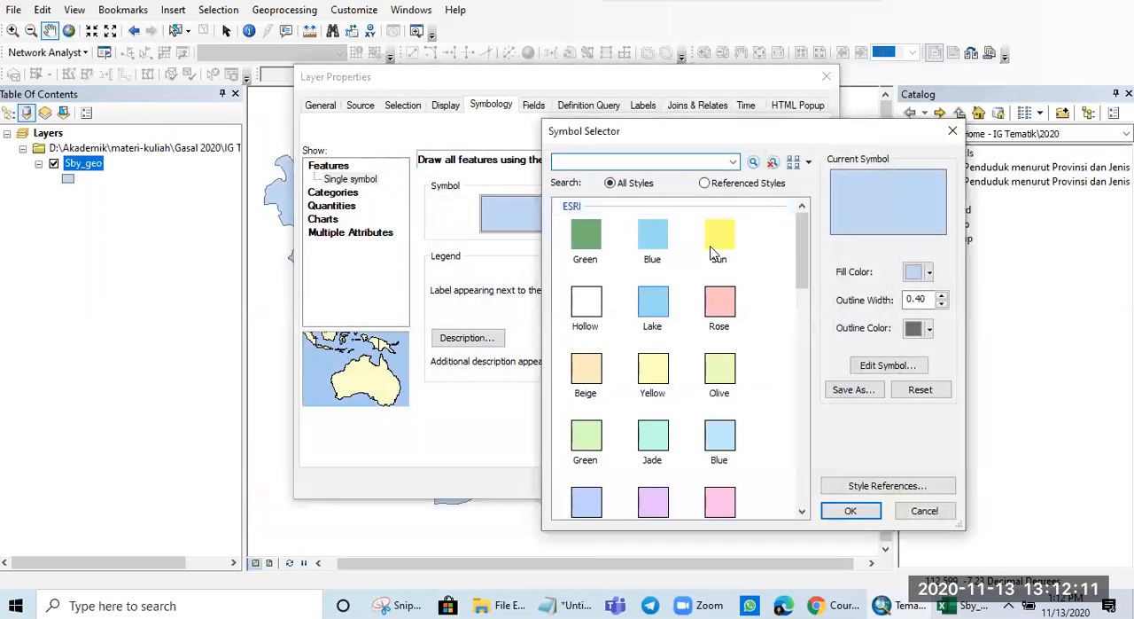
pyautogui.click(719, 241)
pyautogui.click(849, 509)
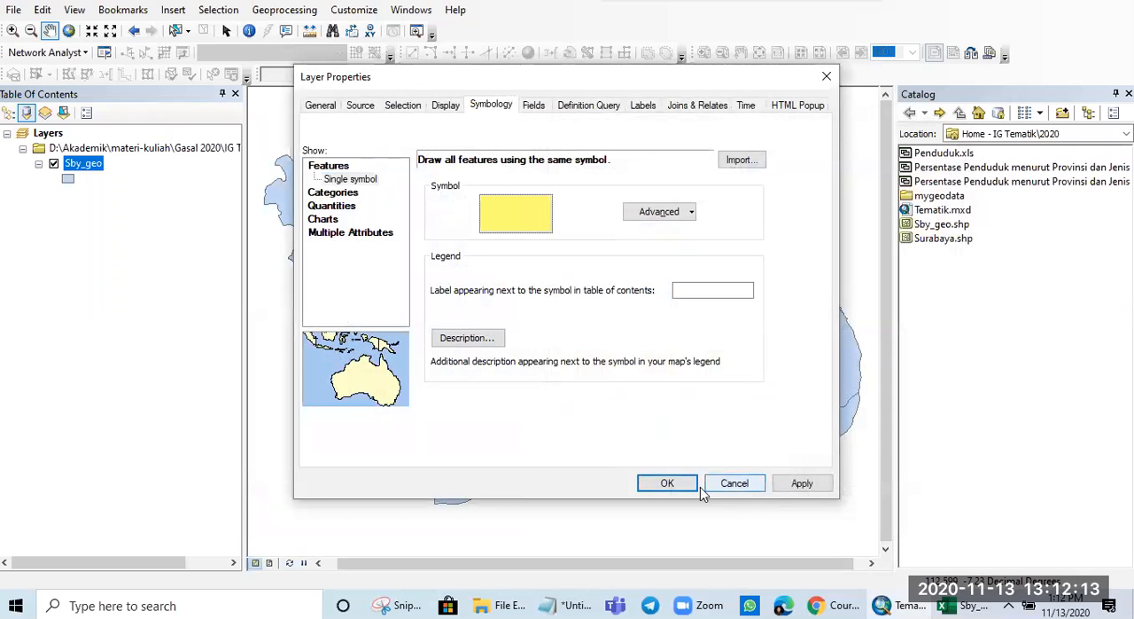
pyautogui.click(800, 483)
pyautogui.click(667, 482)
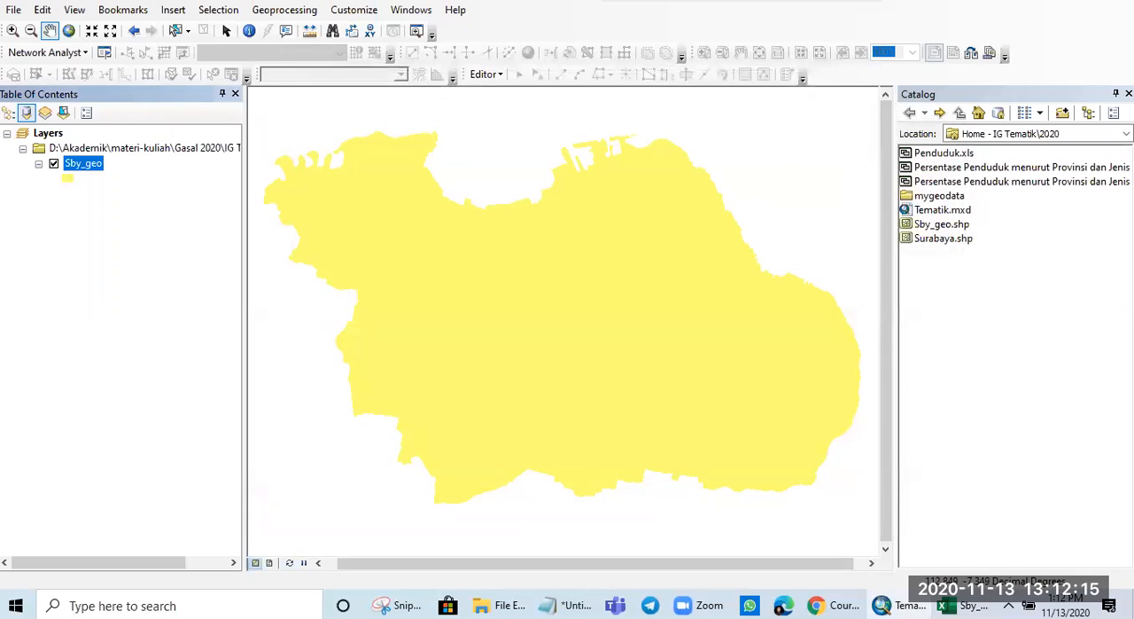
# - Set the Sby_geo layer's symbology to unique-value categories with Kecamatan as the value field
pyautogui.rightClick(84, 169)
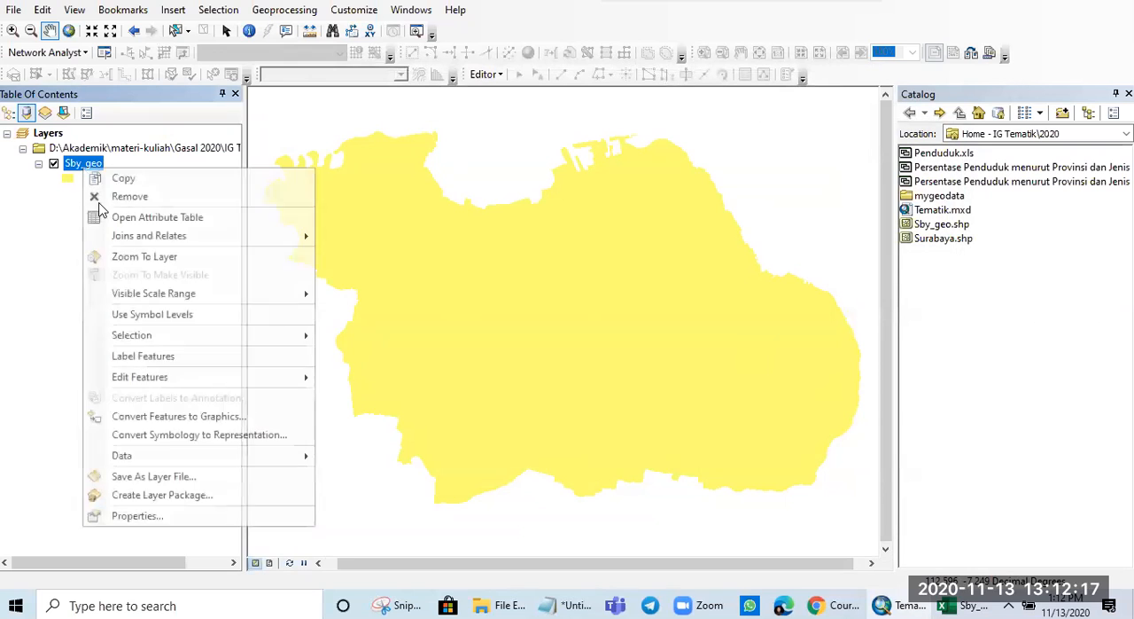
pyautogui.click(133, 515)
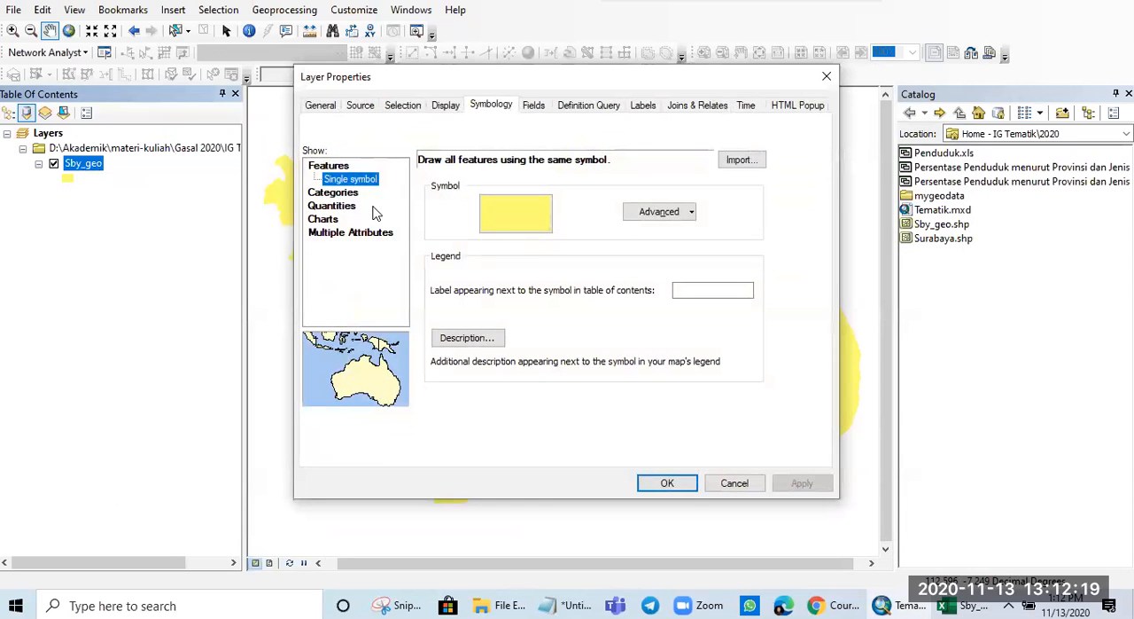
pyautogui.click(348, 193)
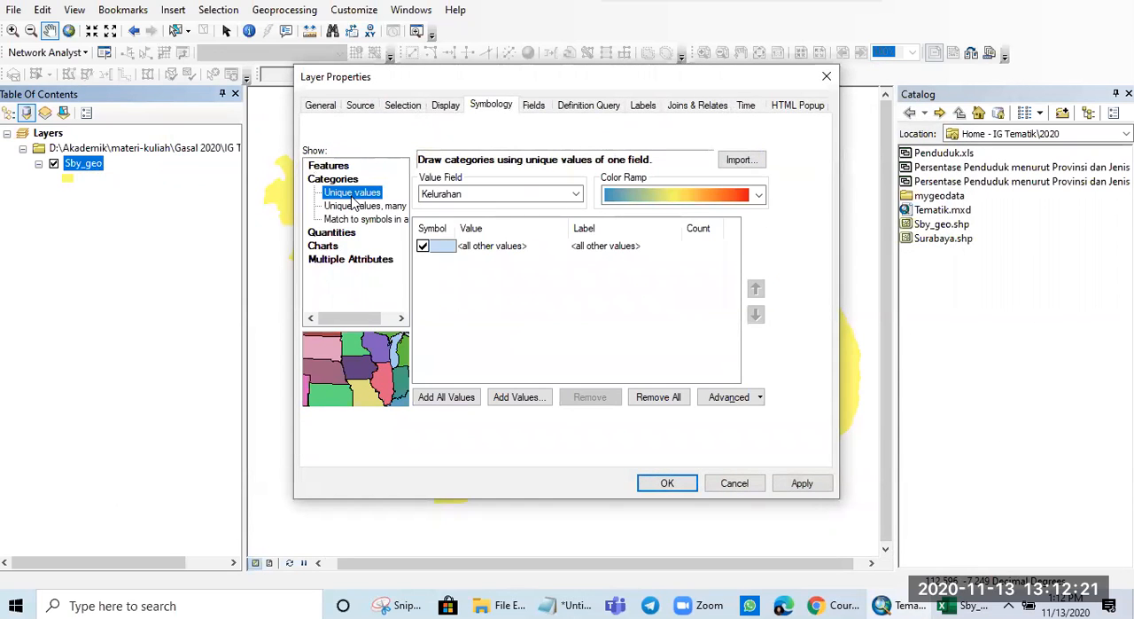
pyautogui.click(494, 194)
pyautogui.click(489, 223)
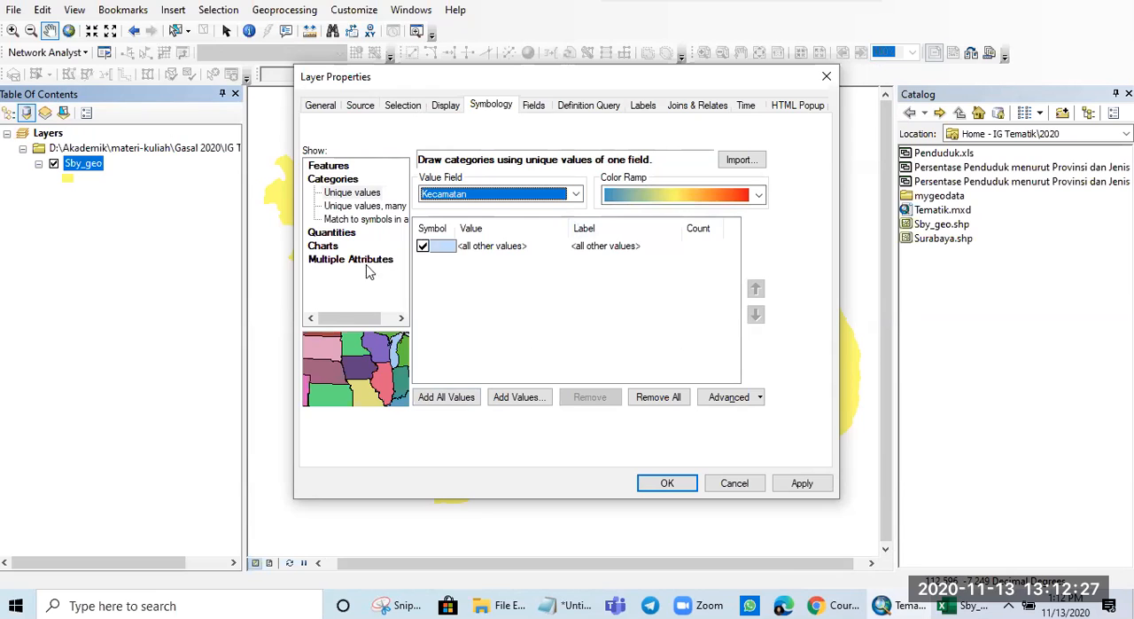
# - Add all Kecamatan values to the category list, review their colors and apply the symbology to the Sby_geo layer
pyautogui.click(446, 399)
pyautogui.scroll(-5, 523, 333)
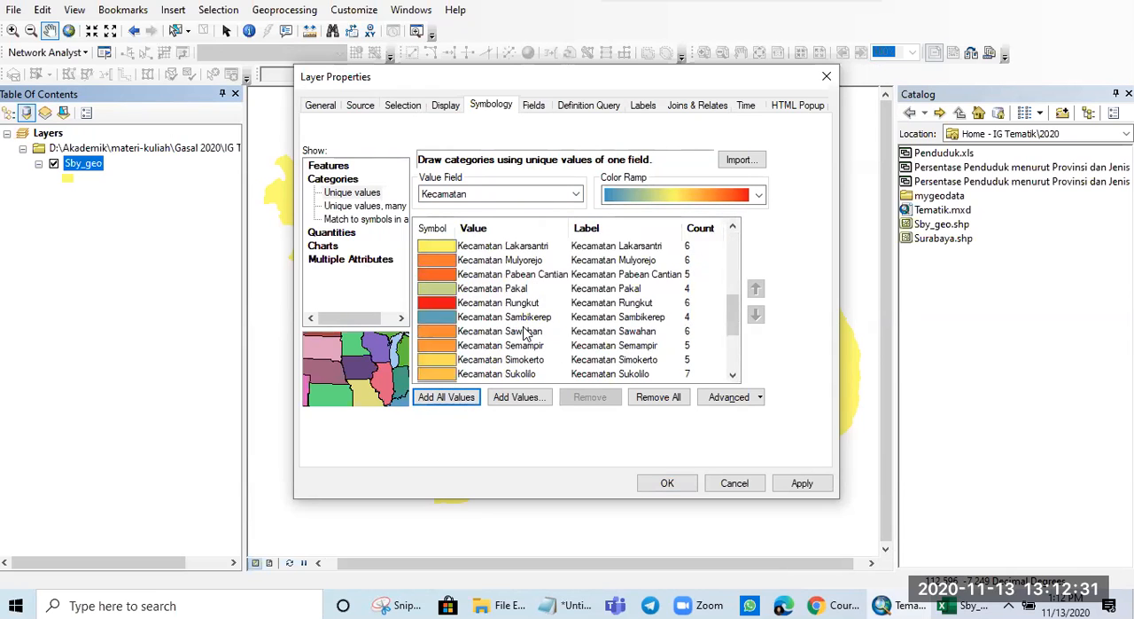
pyautogui.scroll(-3, 523, 332)
pyautogui.scroll(7, 523, 332)
pyautogui.scroll(1, 523, 332)
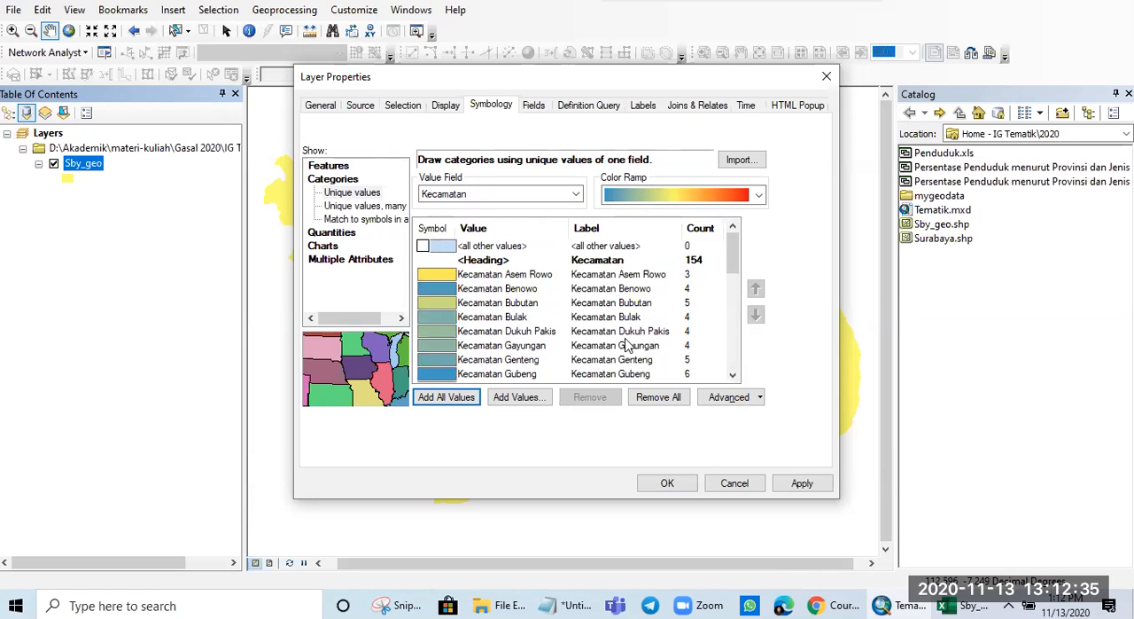
pyautogui.click(802, 483)
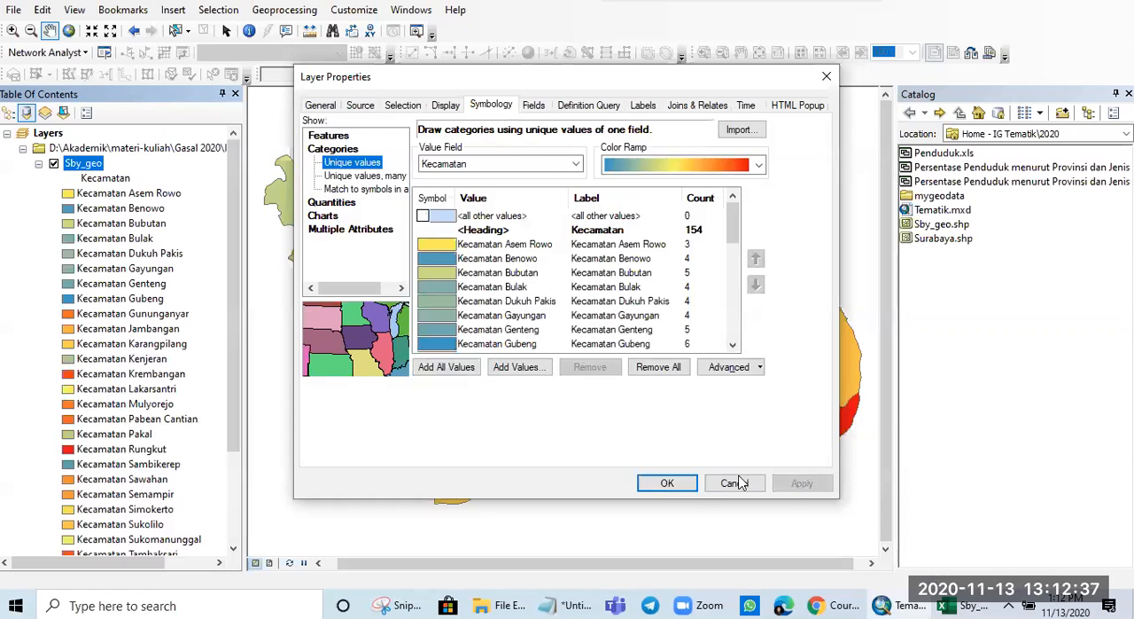
pyautogui.click(667, 483)
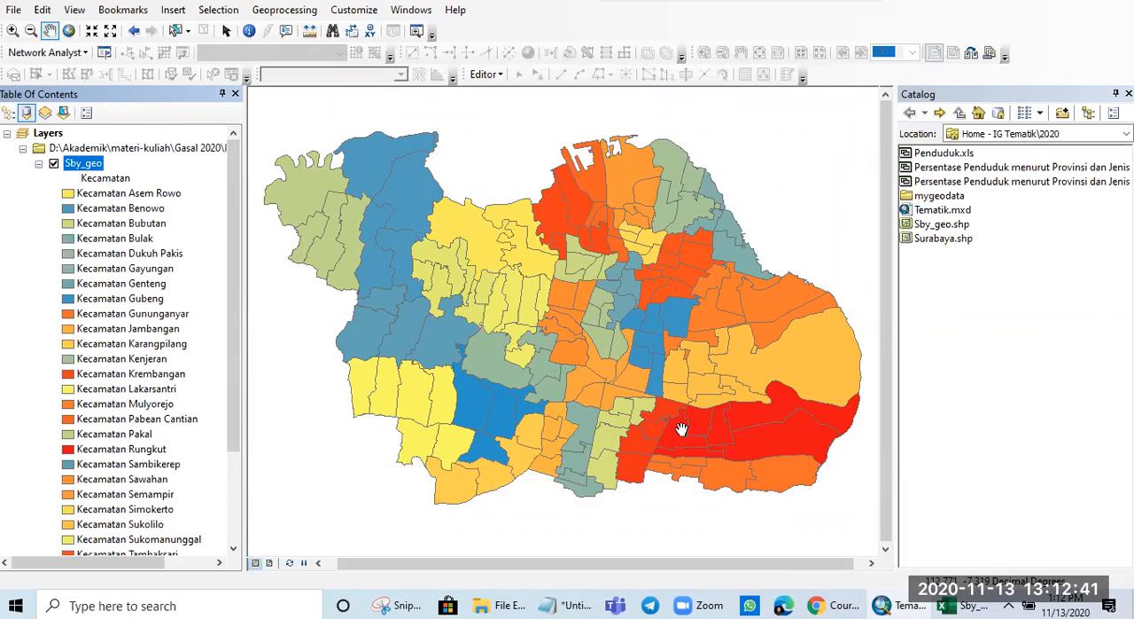
# - Examine how the Kecamatan colors group the Kelurahan polygons across the Sby_geo map, especially in the eastern districts
pyautogui.scroll(2, 681, 429)
pyautogui.scroll(-5, 681, 429)
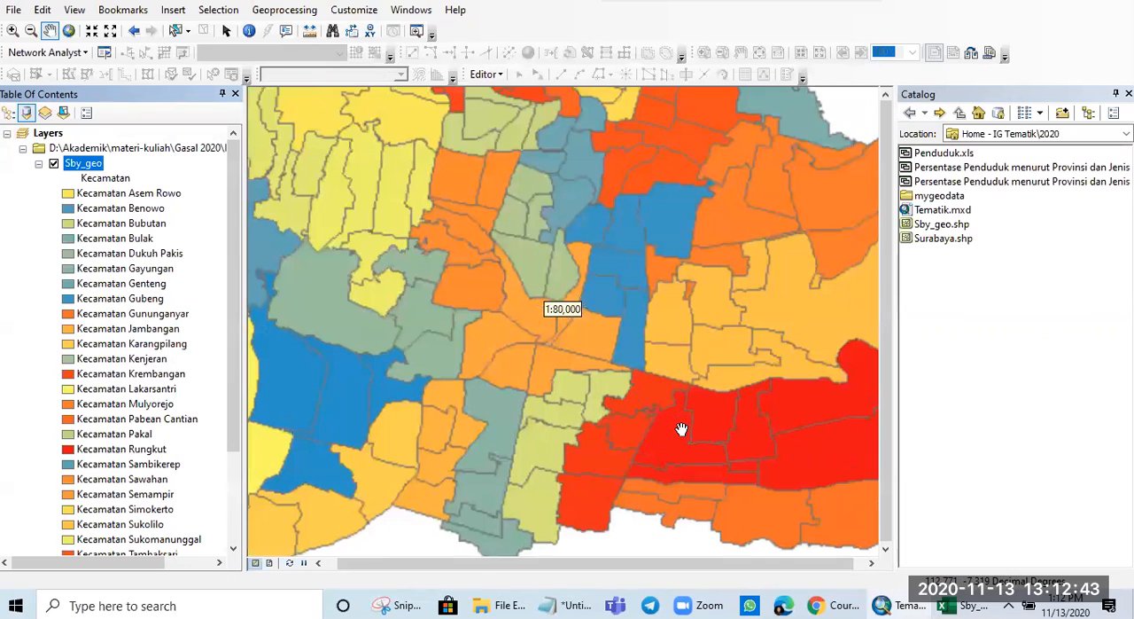
pyautogui.moveTo(693, 385); pyautogui.dragTo(438, 381)
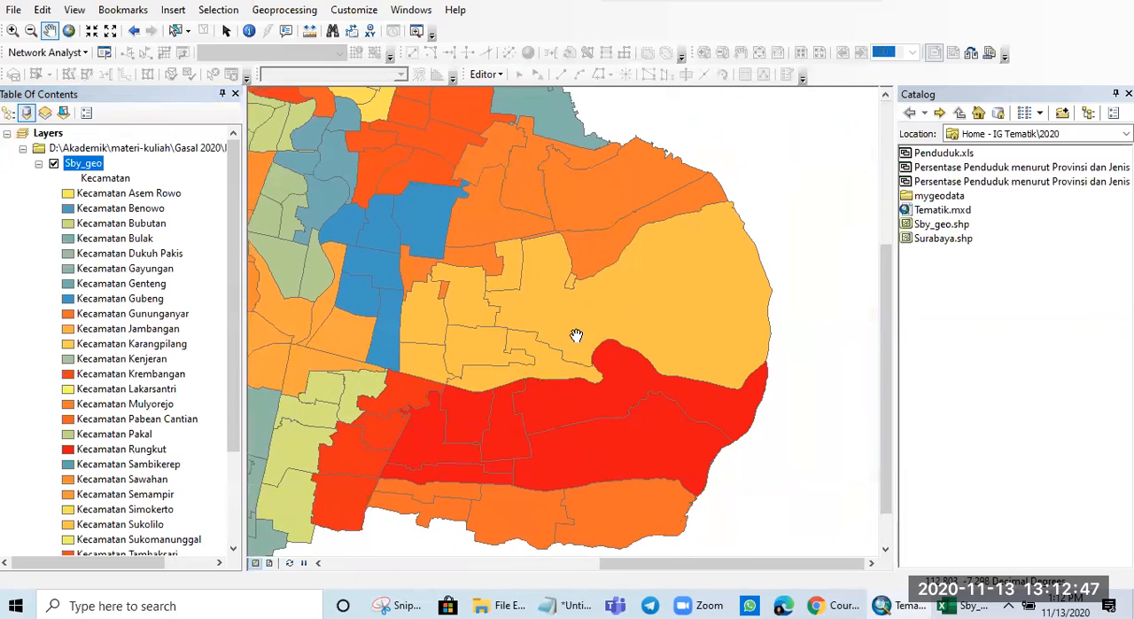
pyautogui.moveTo(517, 337); pyautogui.dragTo(590, 329)
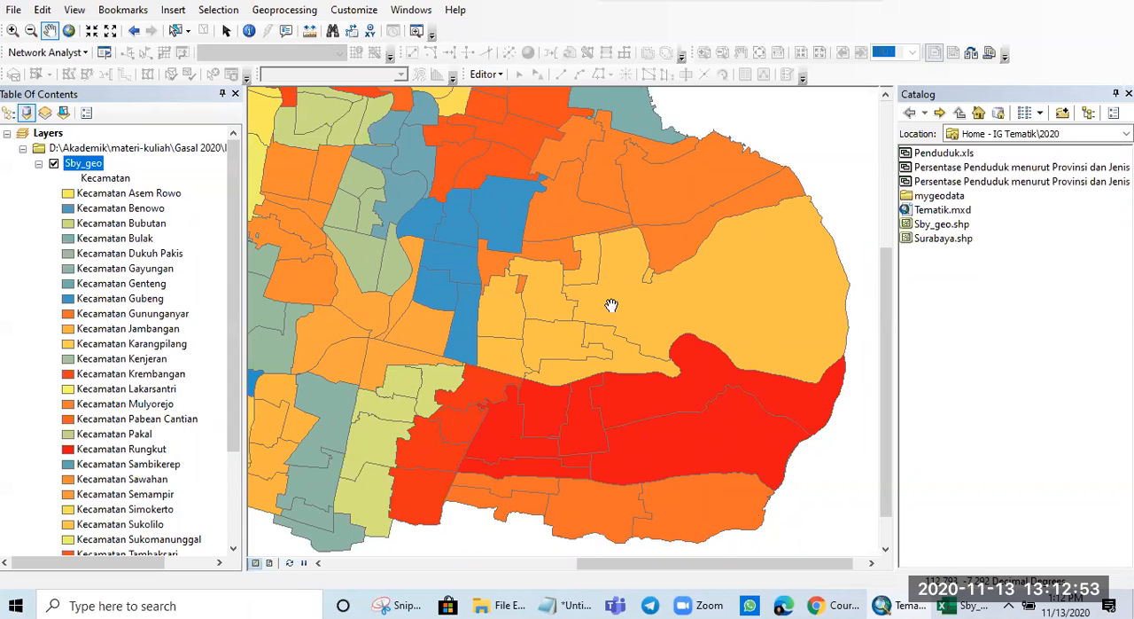
pyautogui.moveTo(615, 304); pyautogui.dragTo(660, 294)
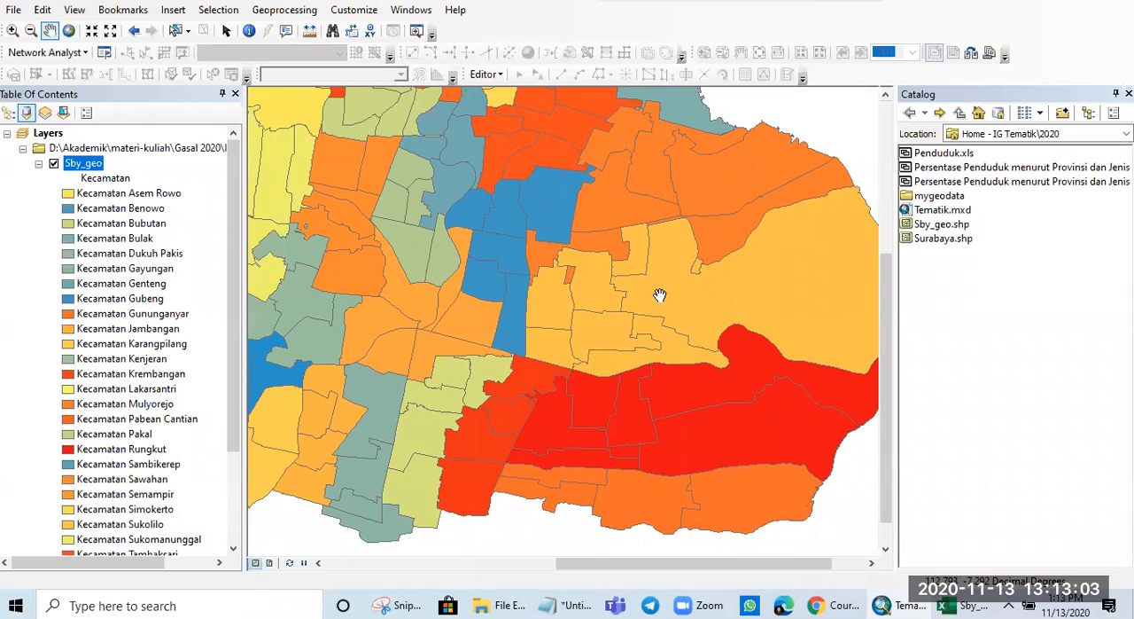
pyautogui.scroll(2, 659, 295)
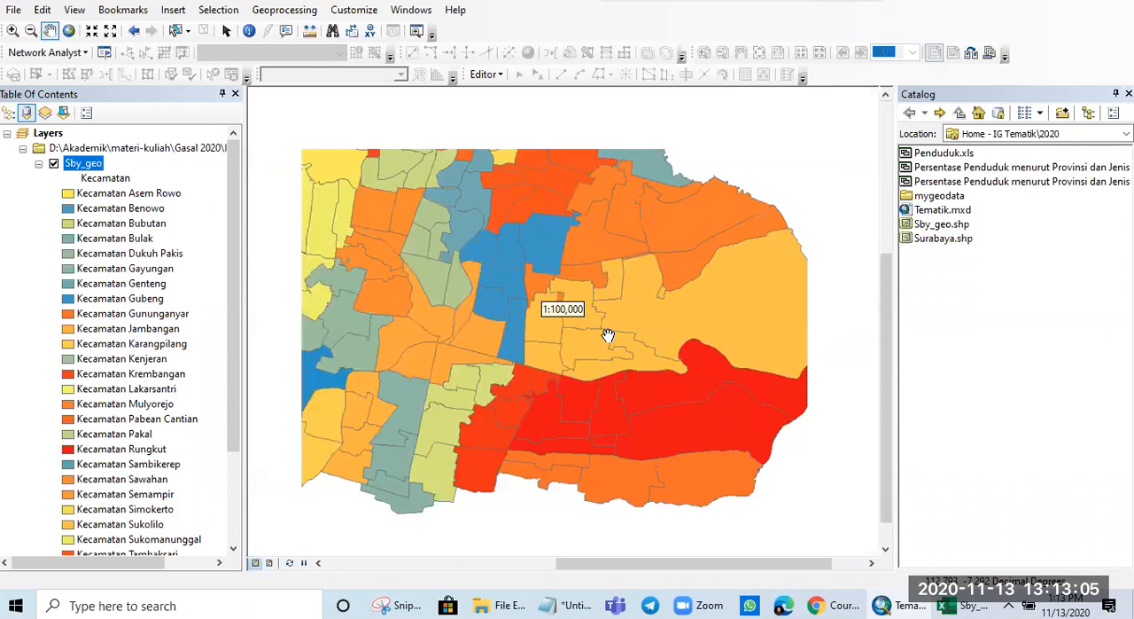
pyautogui.scroll(2, 608, 335)
pyautogui.scroll(-2, 576, 319)
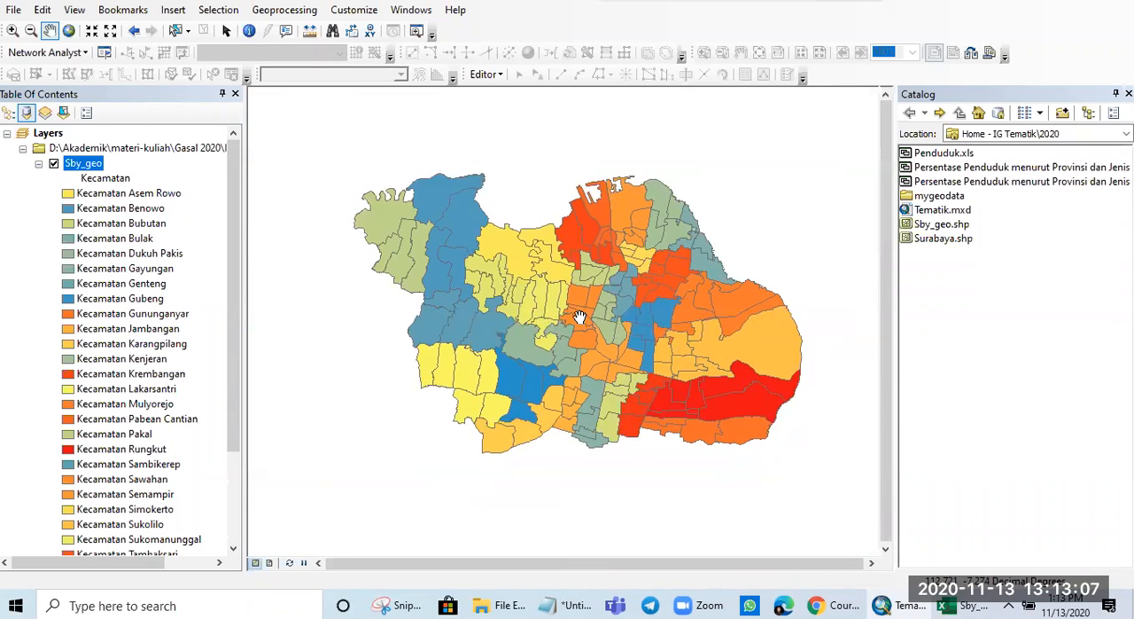
pyautogui.scroll(1, 580, 322)
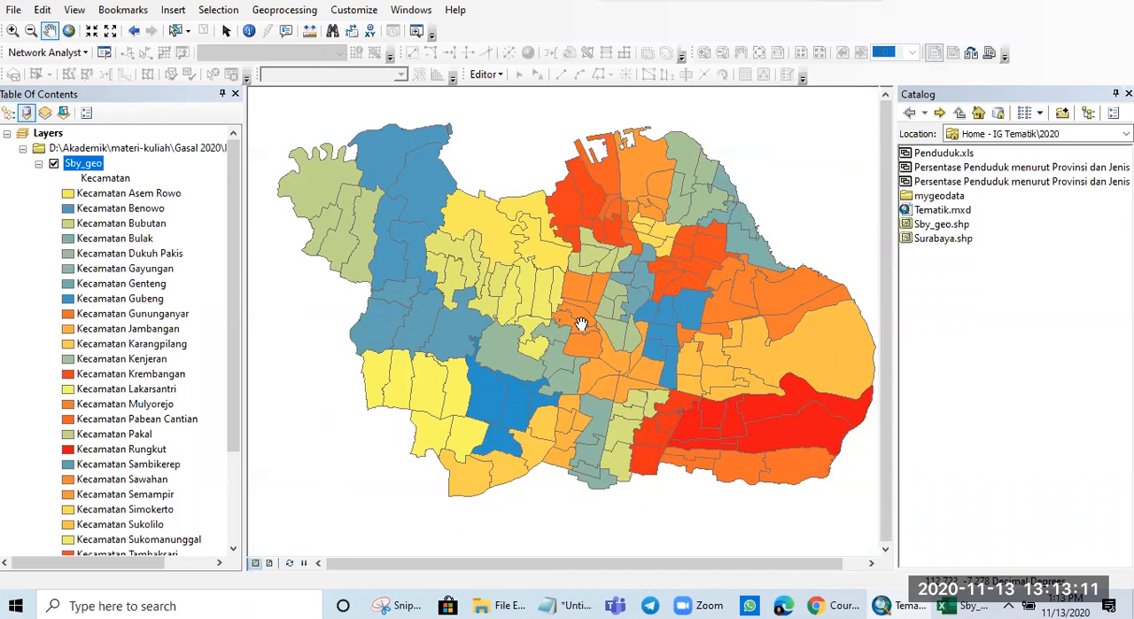
pyautogui.scroll(-1, 704, 347)
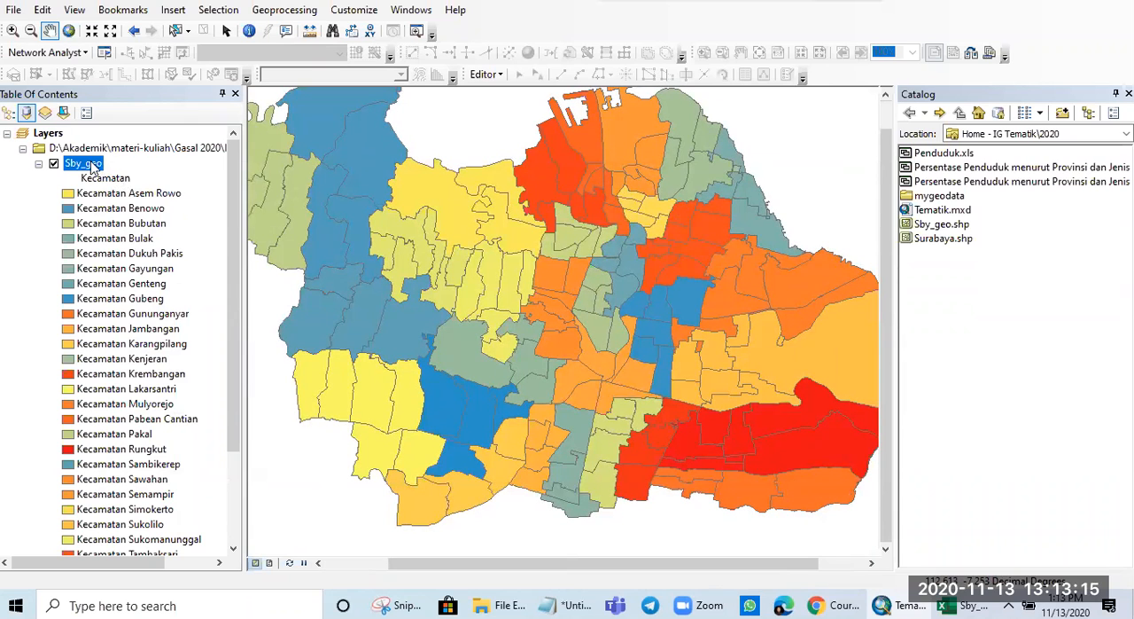
# - Recolor the Sby_geo layer by unique Kelurahan values, adding all values and applying the symbology to the map
pyautogui.rightClick(93, 166)
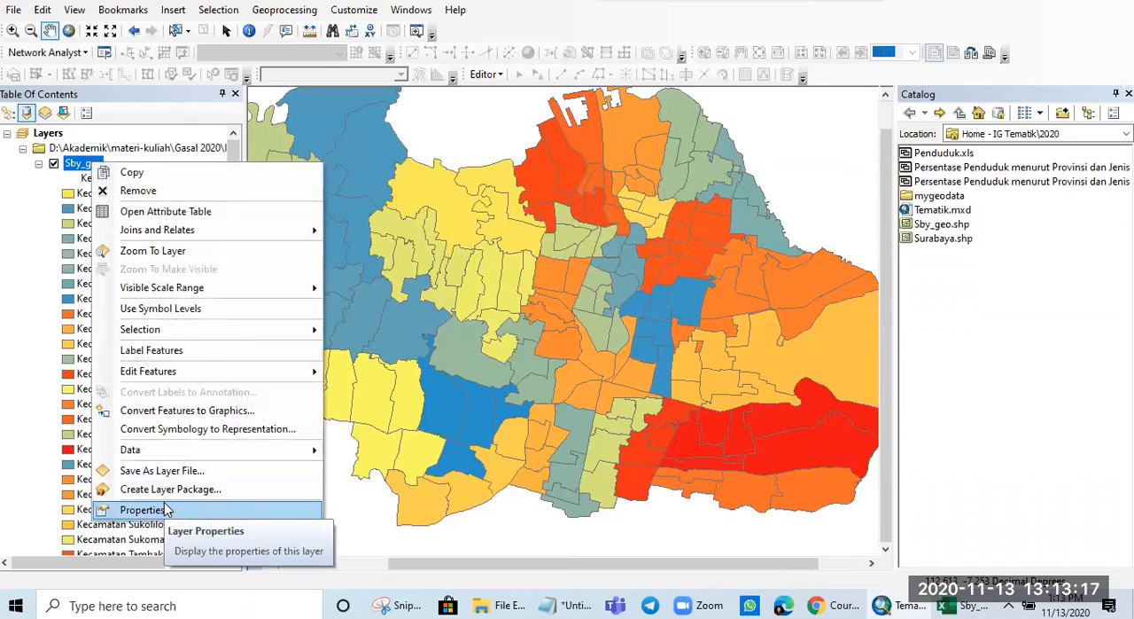
pyautogui.click(165, 510)
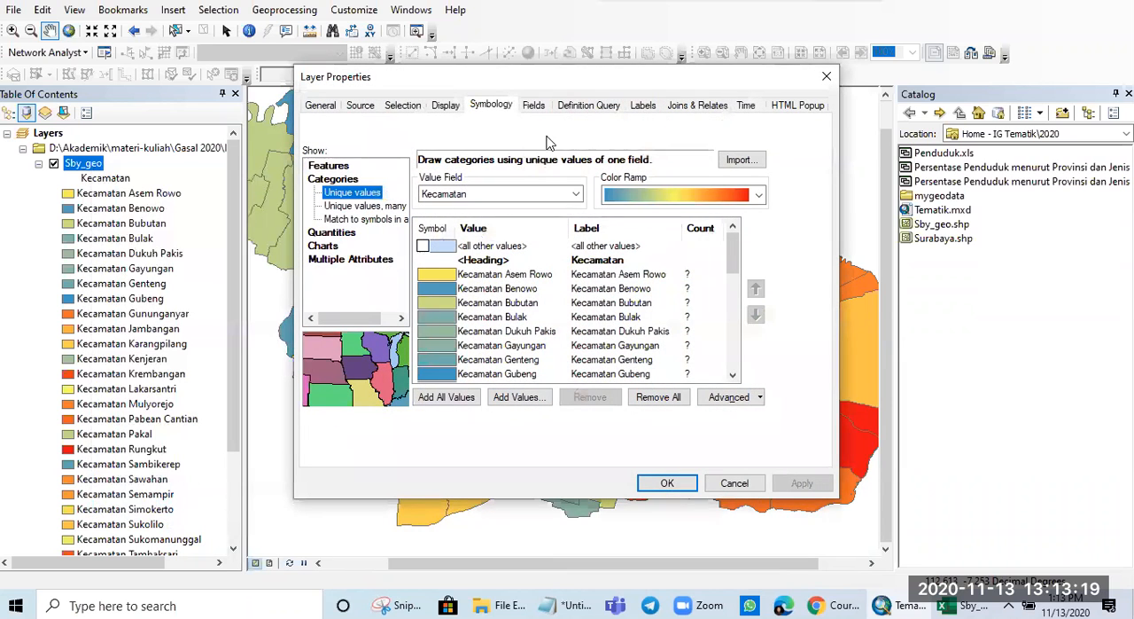
pyautogui.click(483, 195)
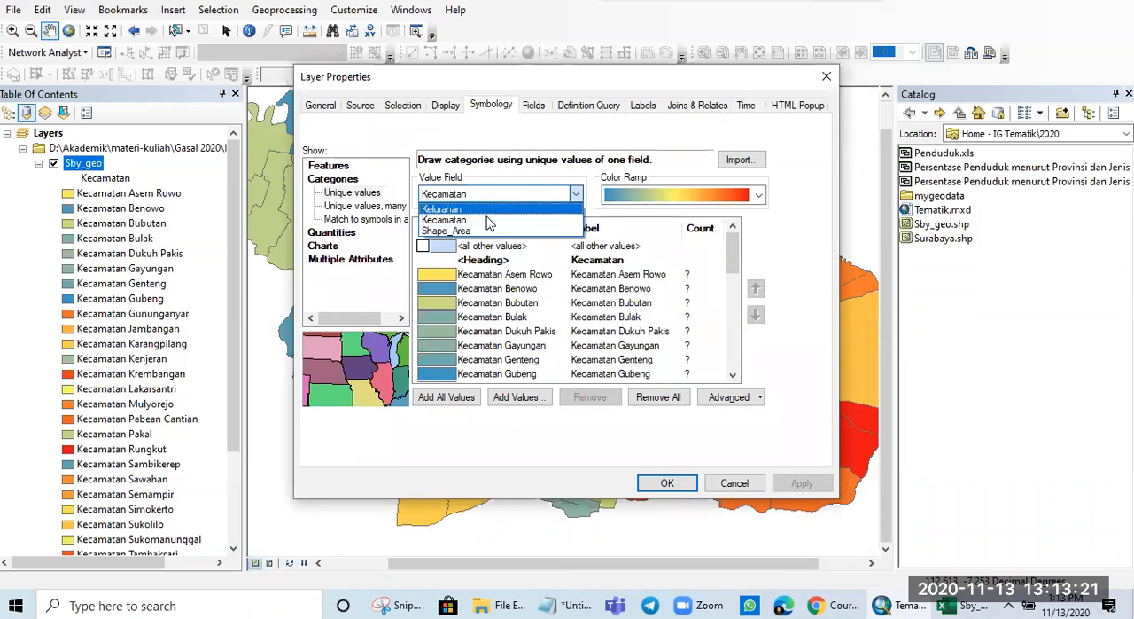
pyautogui.click(481, 209)
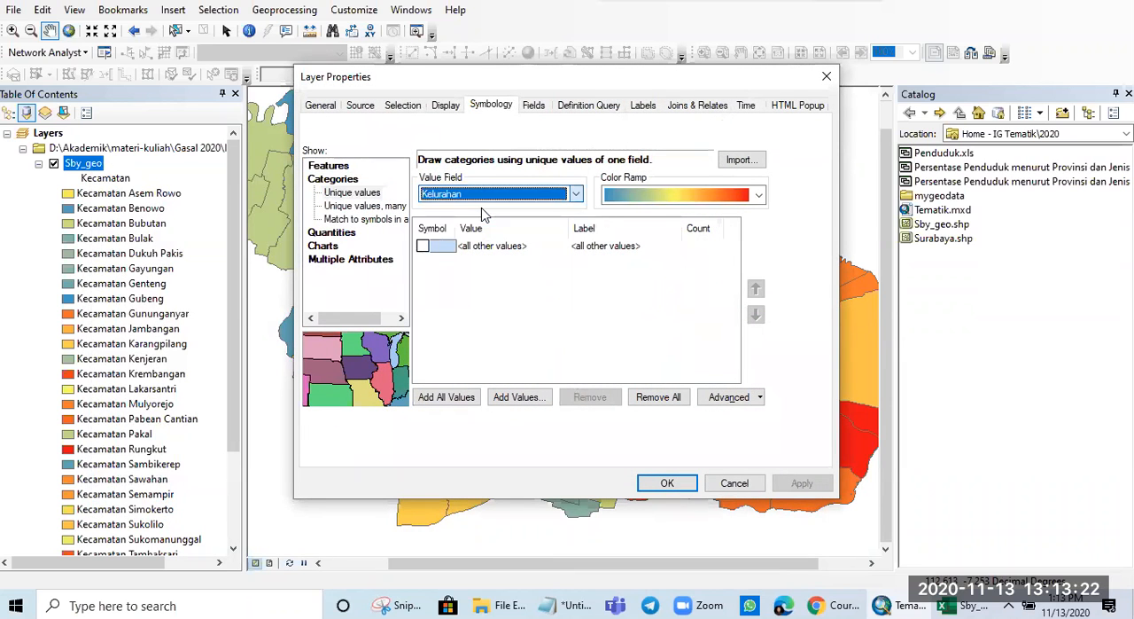
pyautogui.click(448, 398)
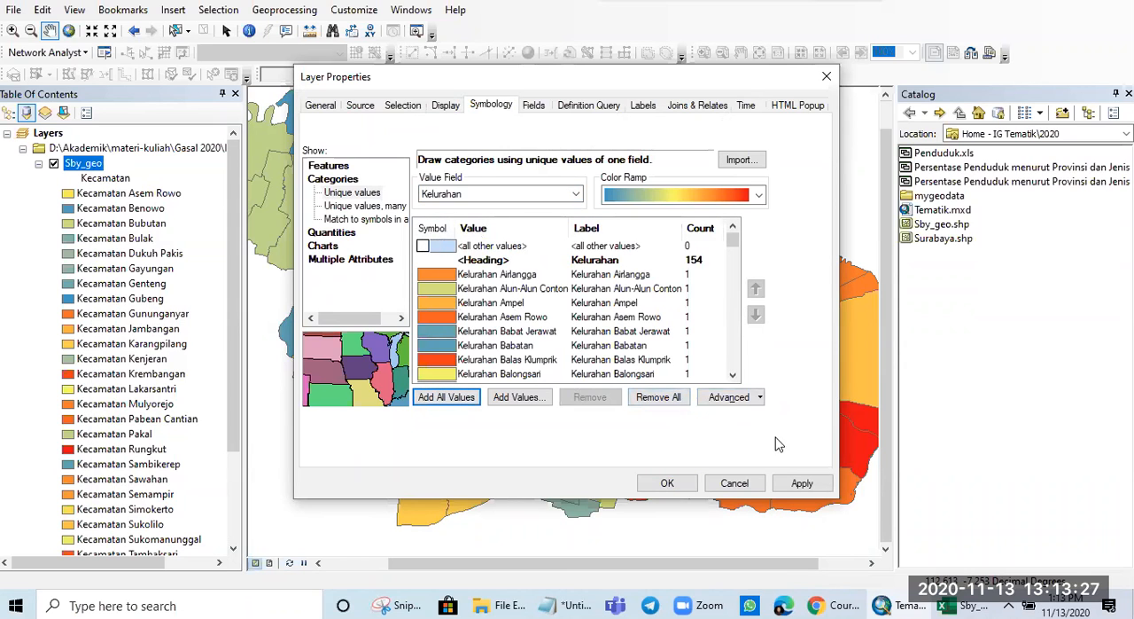
pyautogui.click(802, 483)
pyautogui.click(667, 483)
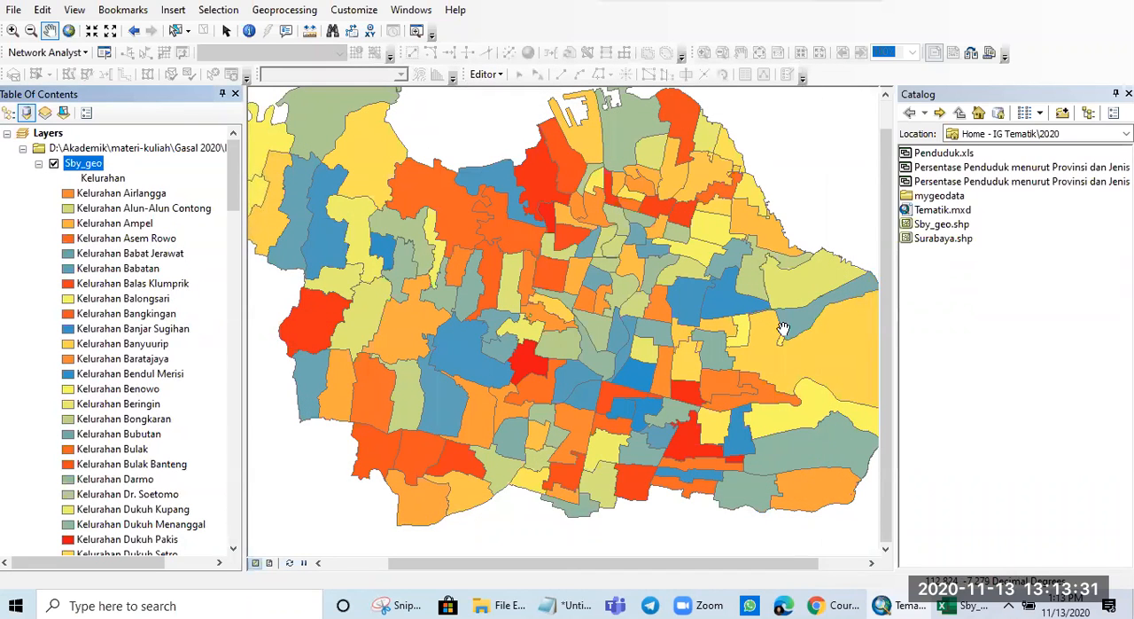
pyautogui.scroll(-1, 657, 334)
pyautogui.scroll(1, 657, 334)
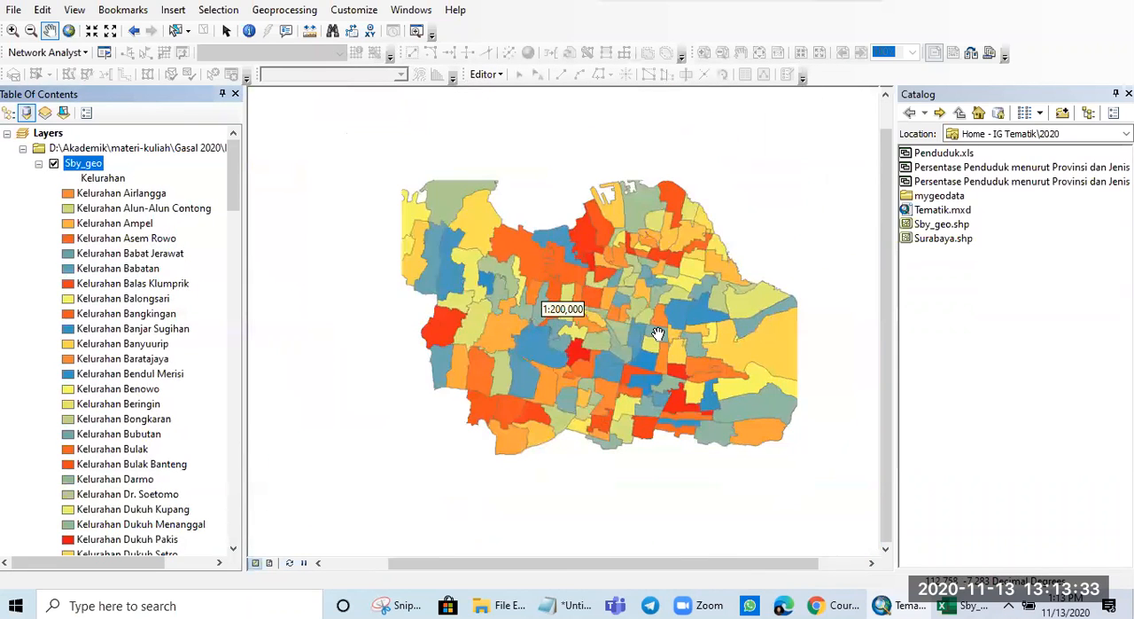
# - Examine the Kelurahan coloring of the polygons in Surabaya's eastern districts at several map scales
pyautogui.scroll(-2, 657, 334)
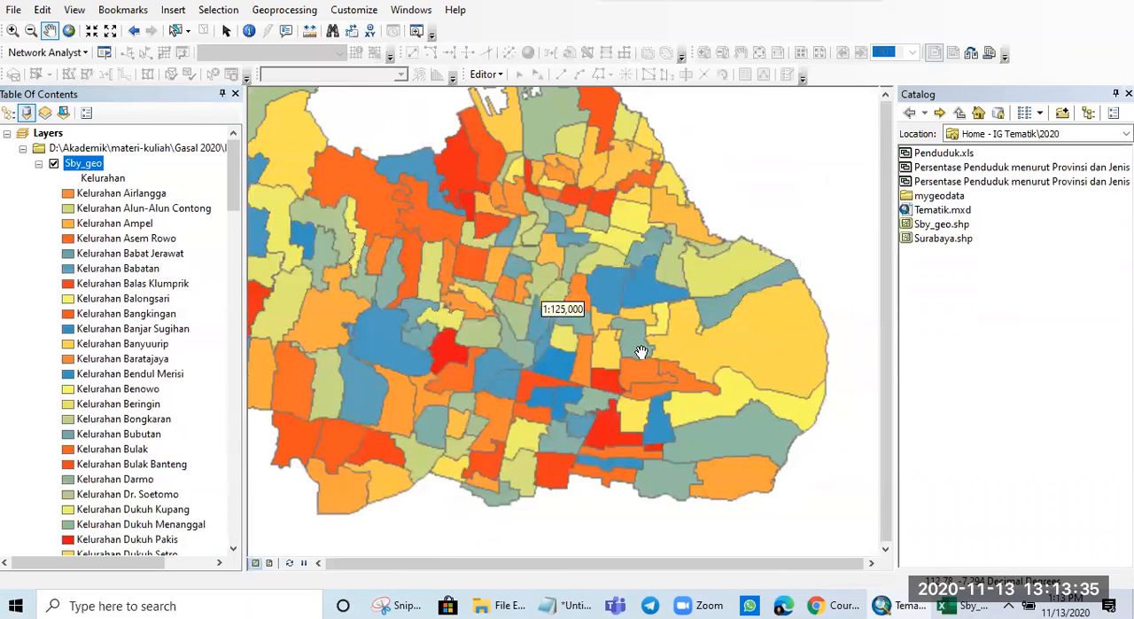
pyautogui.scroll(2, 620, 339)
pyautogui.scroll(-3, 608, 337)
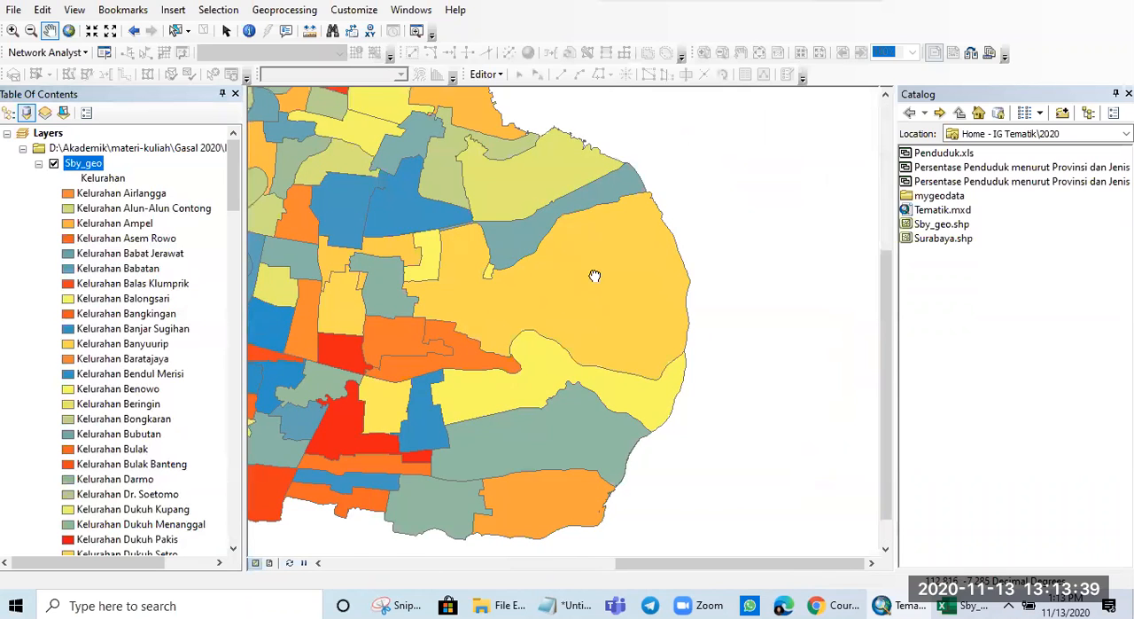
pyautogui.scroll(-2, 683, 335)
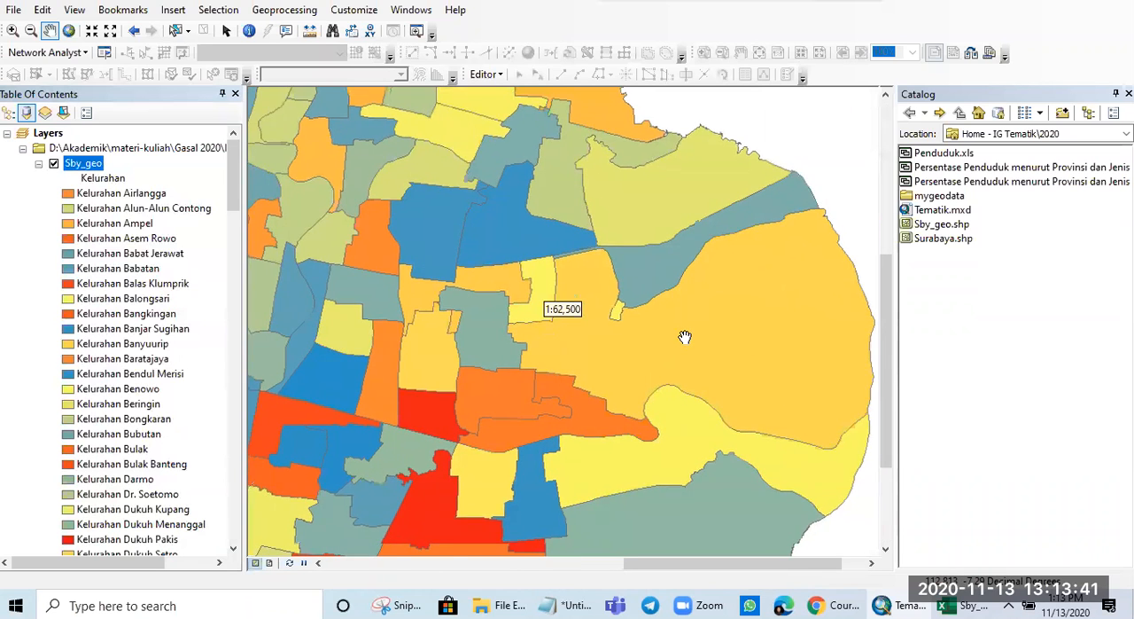
pyautogui.scroll(-1, 684, 337)
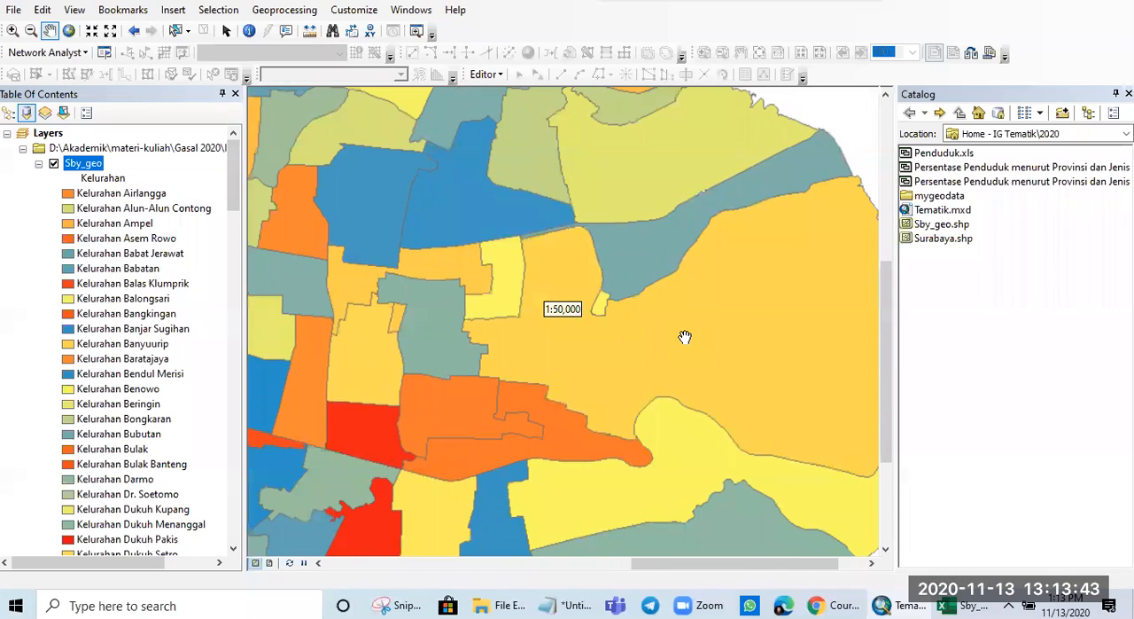
pyautogui.moveTo(682, 330); pyautogui.dragTo(598, 328)
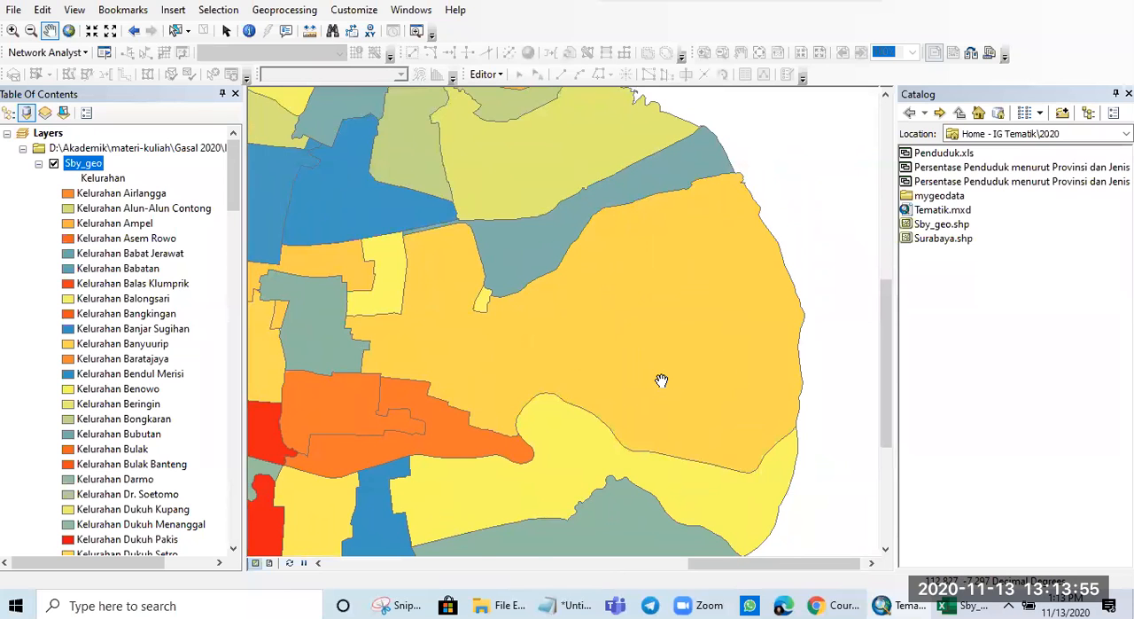
pyautogui.scroll(3, 661, 381)
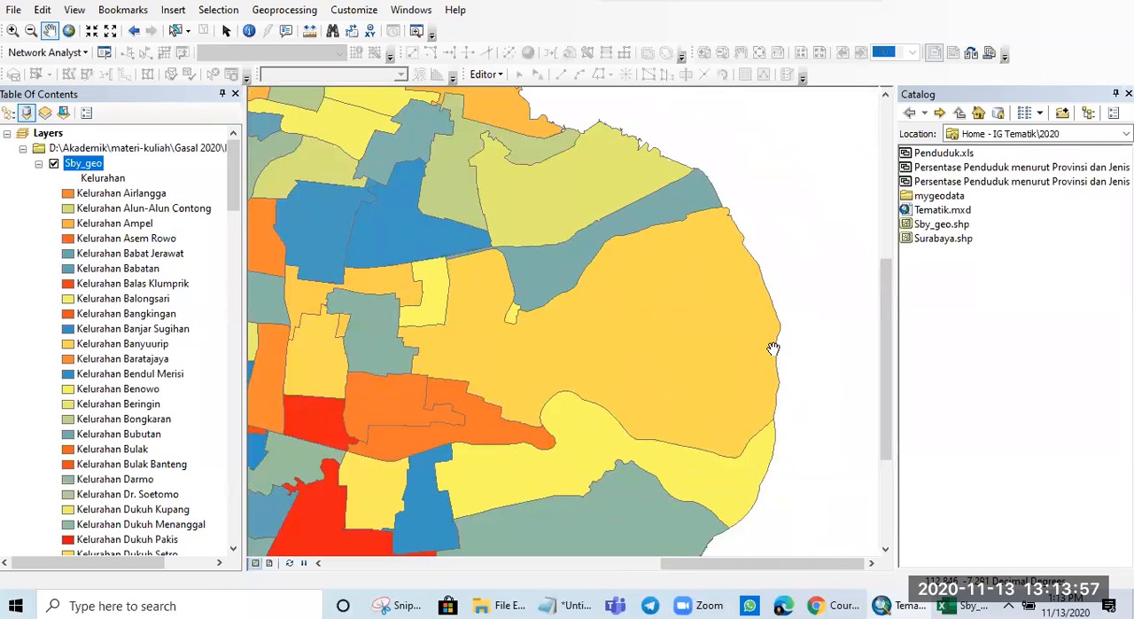
pyautogui.moveTo(607, 349); pyautogui.dragTo(736, 344)
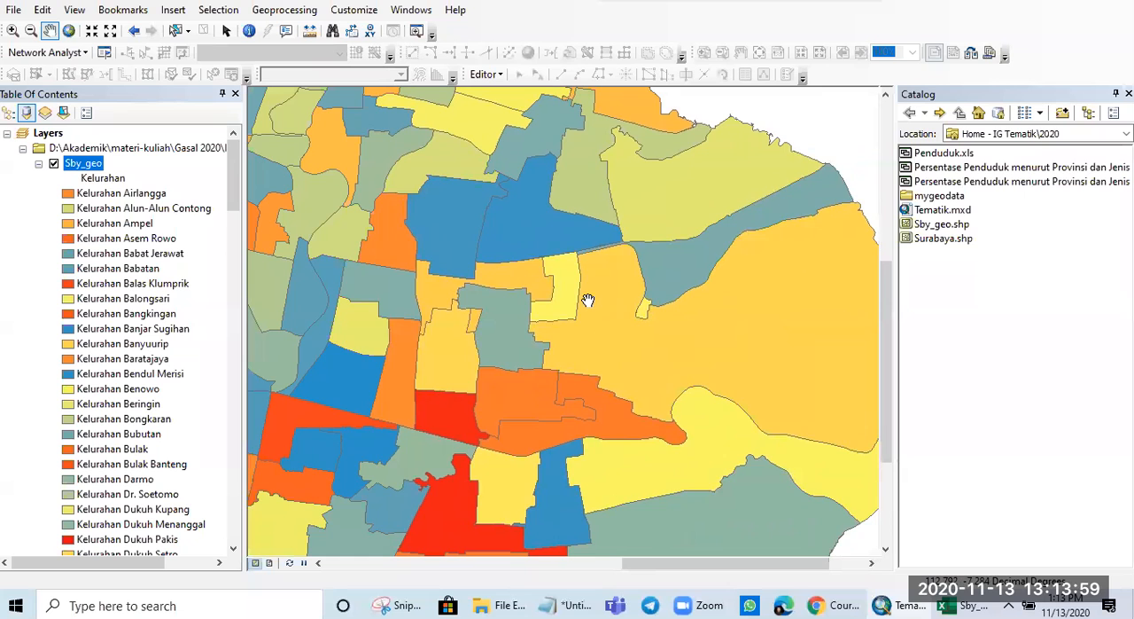
pyautogui.scroll(-1, 590, 301)
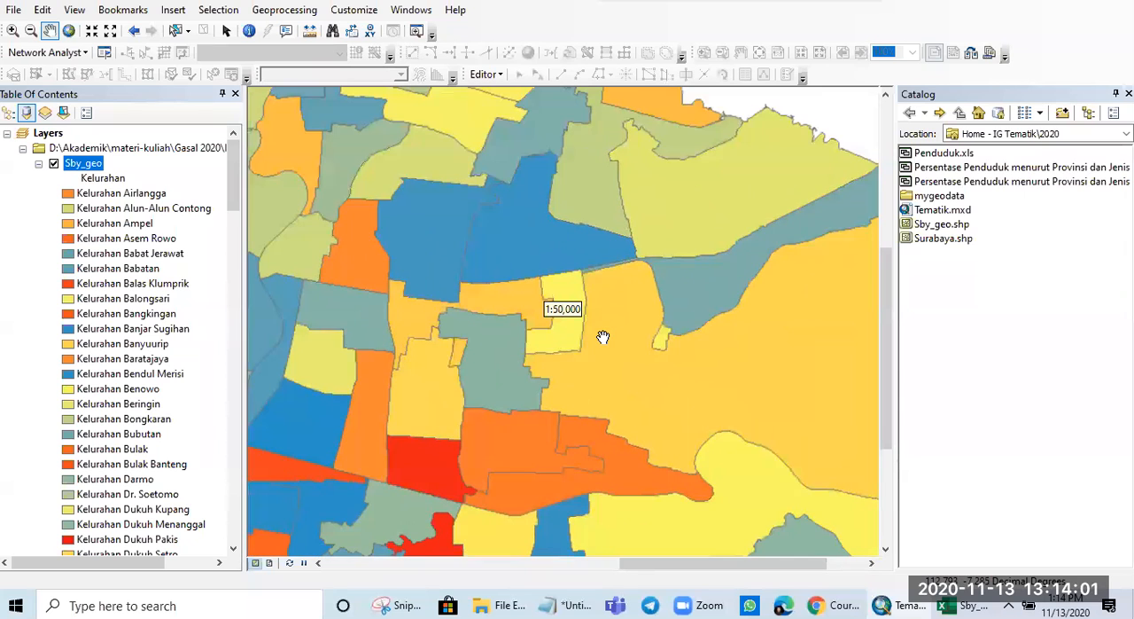
pyautogui.scroll(-2, 602, 337)
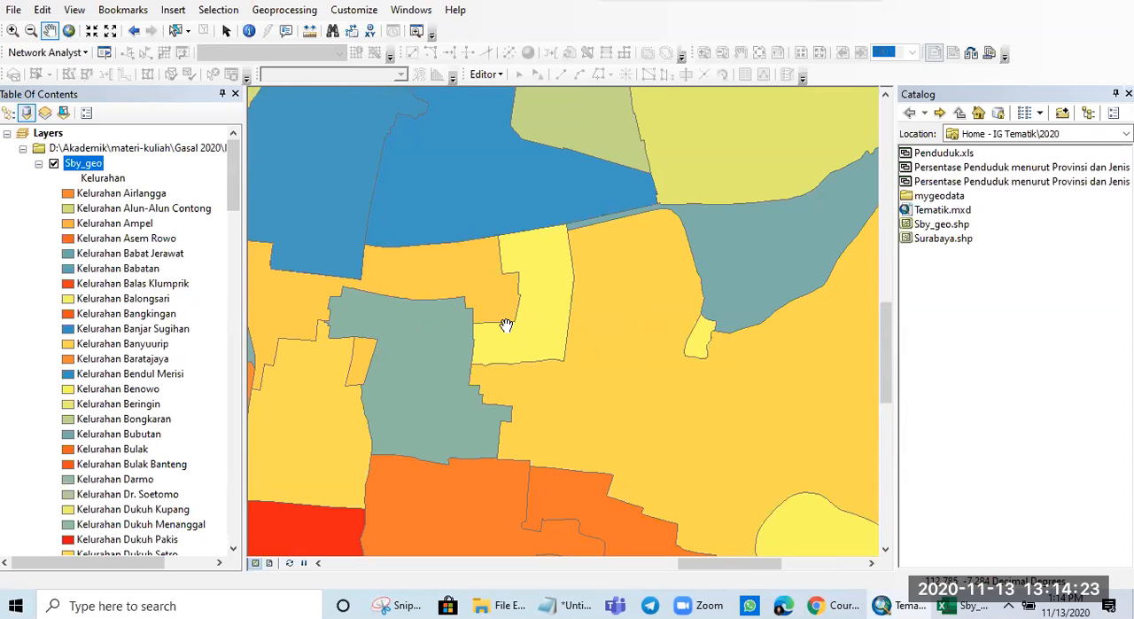
pyautogui.scroll(-3, 664, 393)
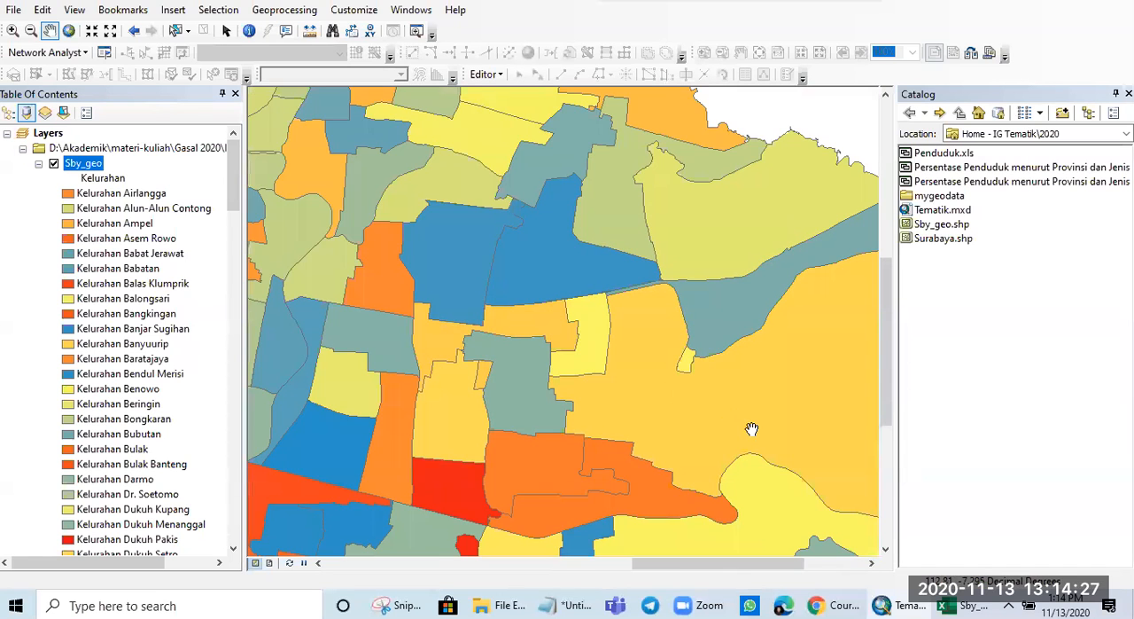
pyautogui.scroll(1, 753, 430)
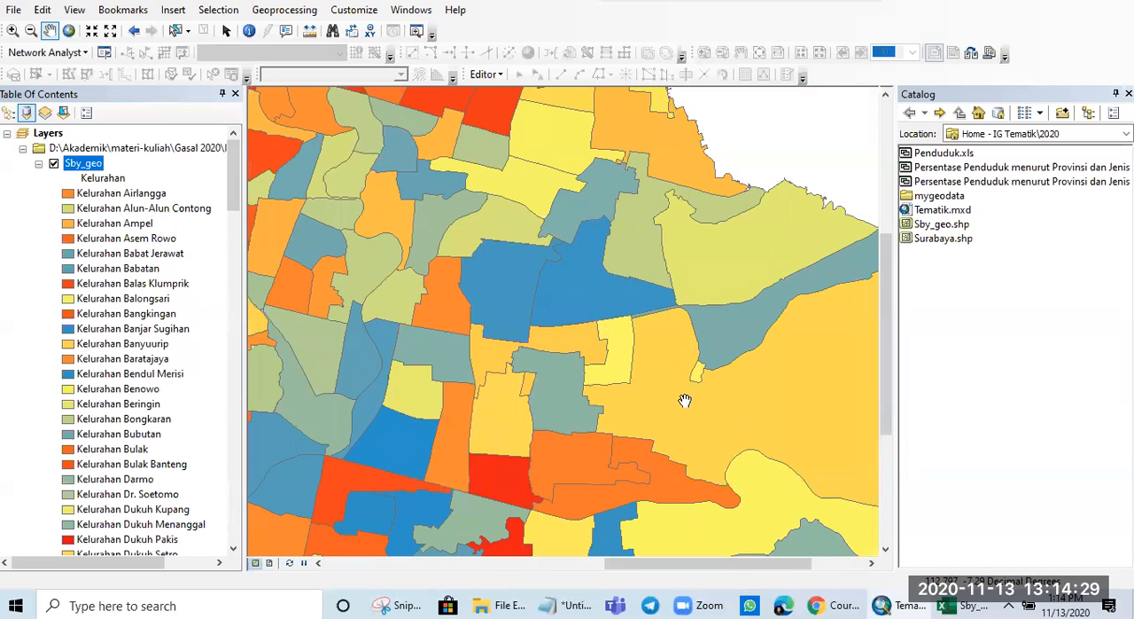
pyautogui.moveTo(685, 400); pyautogui.dragTo(603, 357)
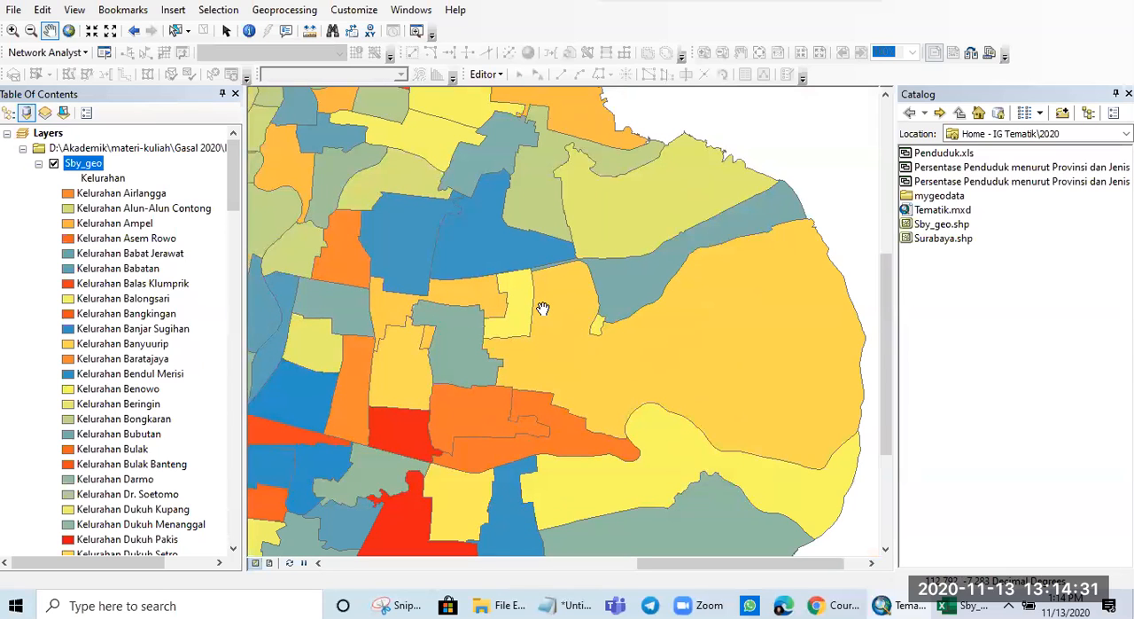
pyautogui.scroll(-1, 595, 379)
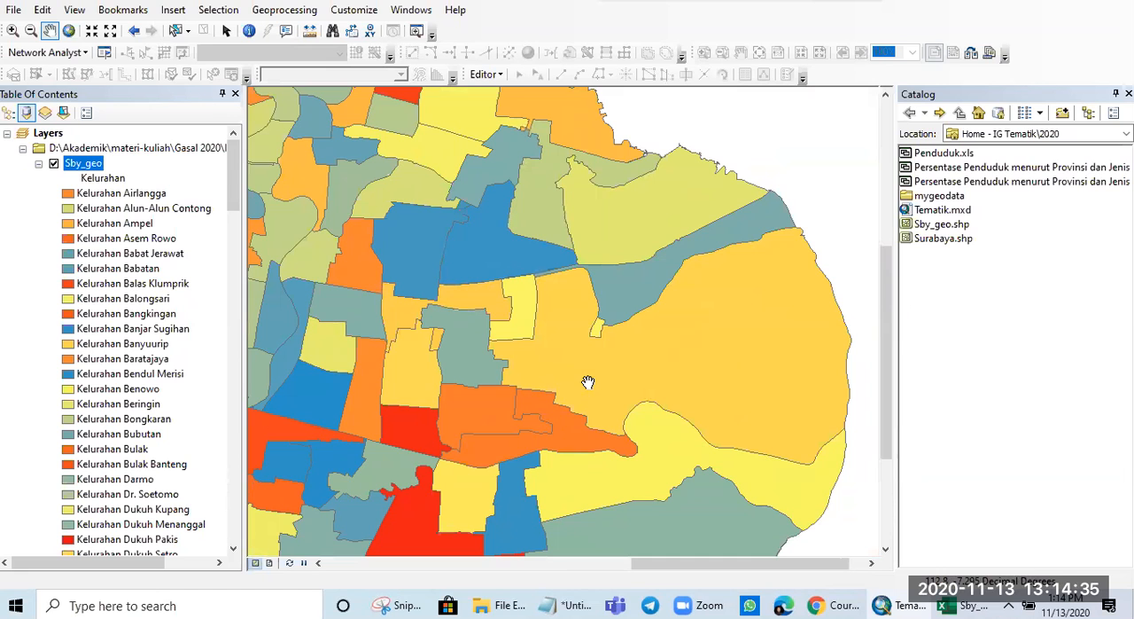
# - Examine the Kelurahan coloring across the western and northwestern districts and return to an overview of the whole Sby_geo map
pyautogui.moveTo(542, 385); pyautogui.dragTo(611, 343)
pyautogui.moveTo(541, 398); pyautogui.dragTo(607, 288)
pyautogui.moveTo(515, 385); pyautogui.dragTo(679, 385)
pyautogui.moveTo(467, 315); pyautogui.dragTo(634, 363)
pyautogui.moveTo(537, 319); pyautogui.dragTo(689, 345)
pyautogui.moveTo(400, 311); pyautogui.dragTo(556, 326)
pyautogui.moveTo(598, 206); pyautogui.dragTo(575, 346)
pyautogui.scroll(-5, 567, 341)
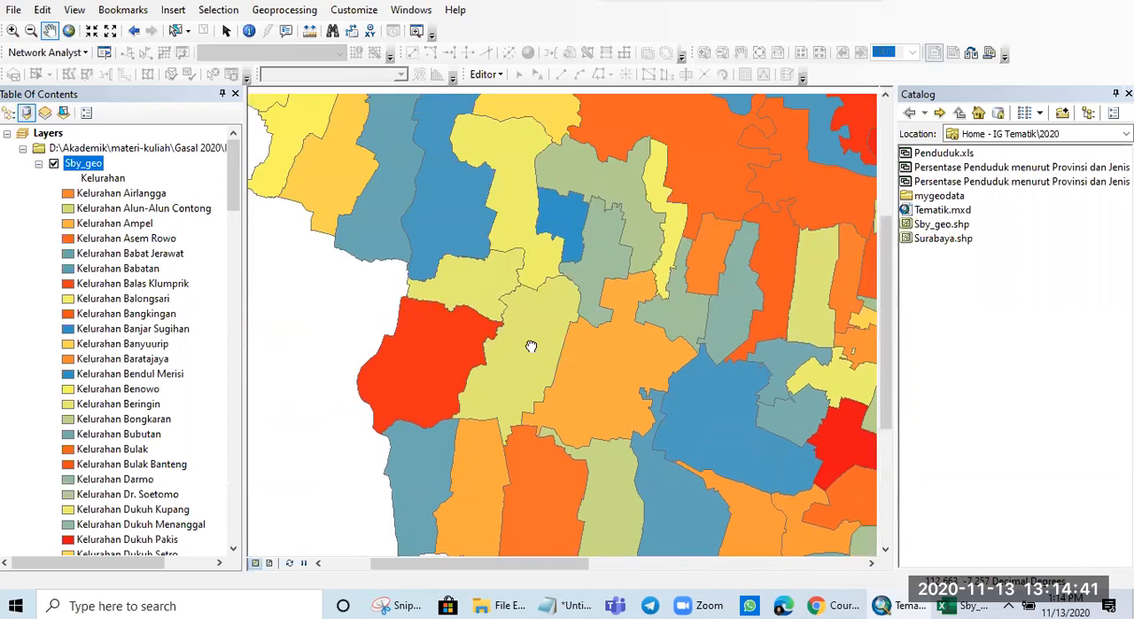
pyautogui.scroll(5, 548, 327)
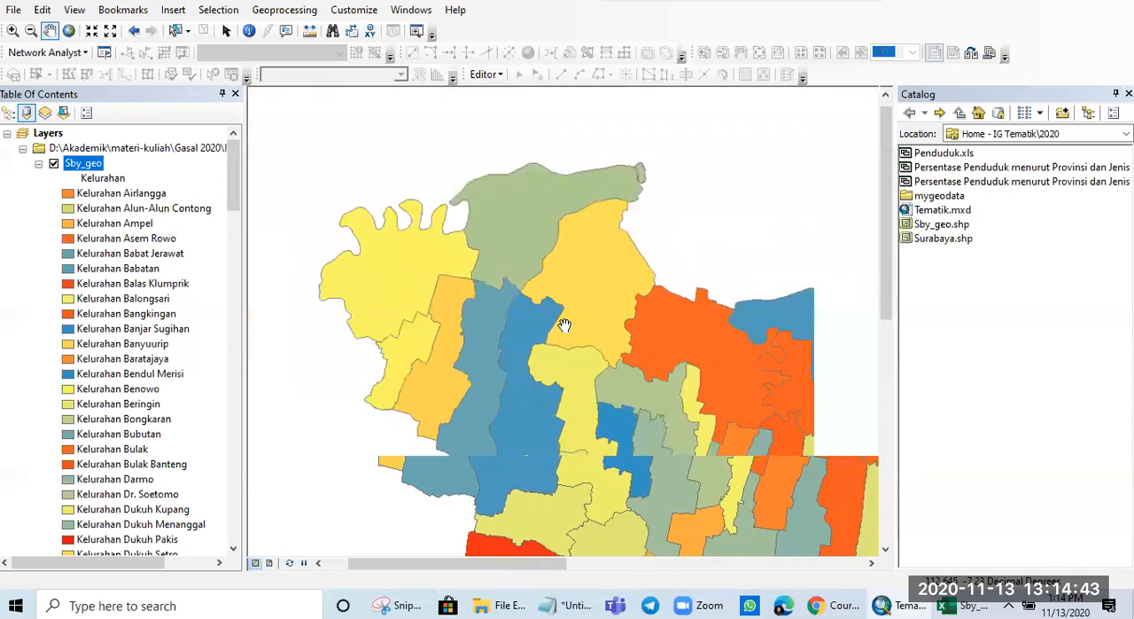
pyautogui.moveTo(638, 370); pyautogui.dragTo(494, 290)
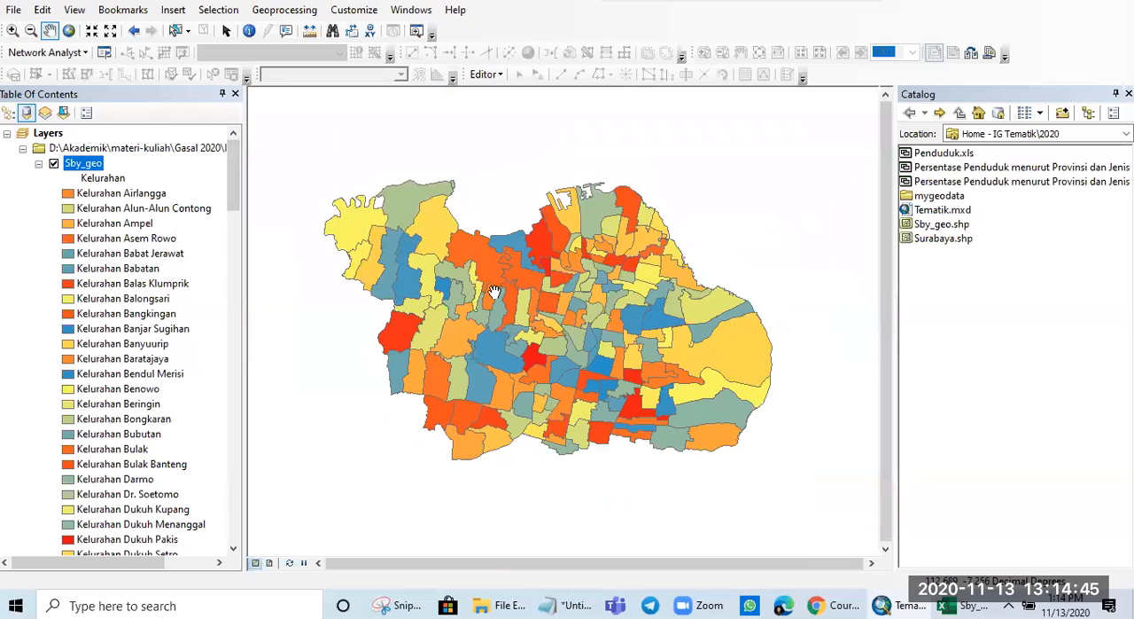
# - Recolor the Sby_geo layer by unique Shape_Area values, adding all values and applying the symbology
pyautogui.rightClick(94, 172)
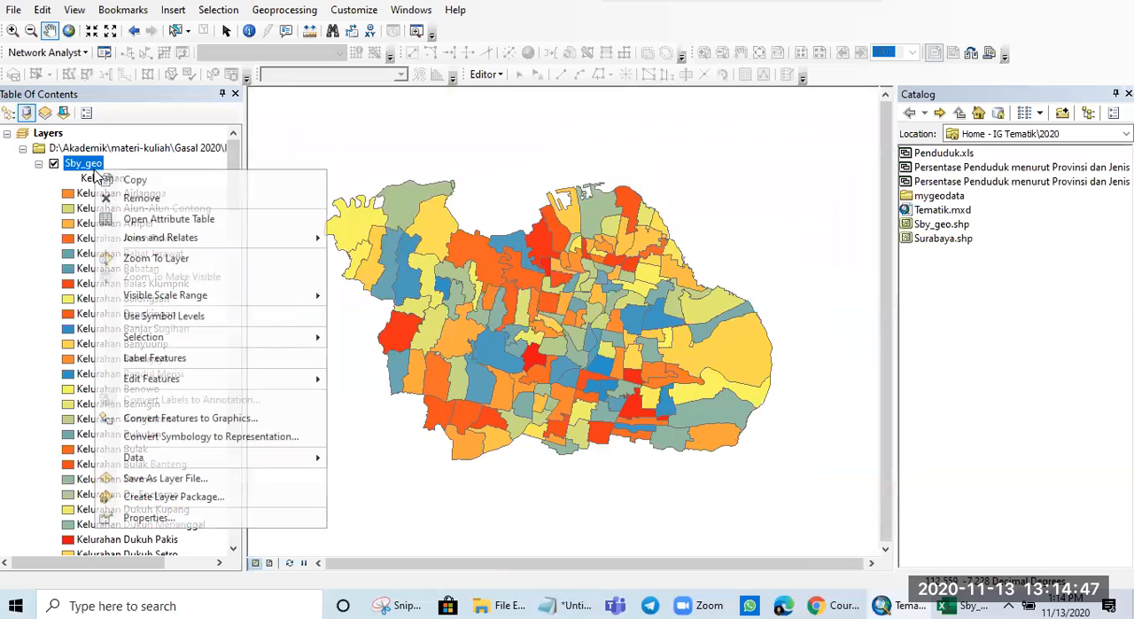
pyautogui.click(168, 518)
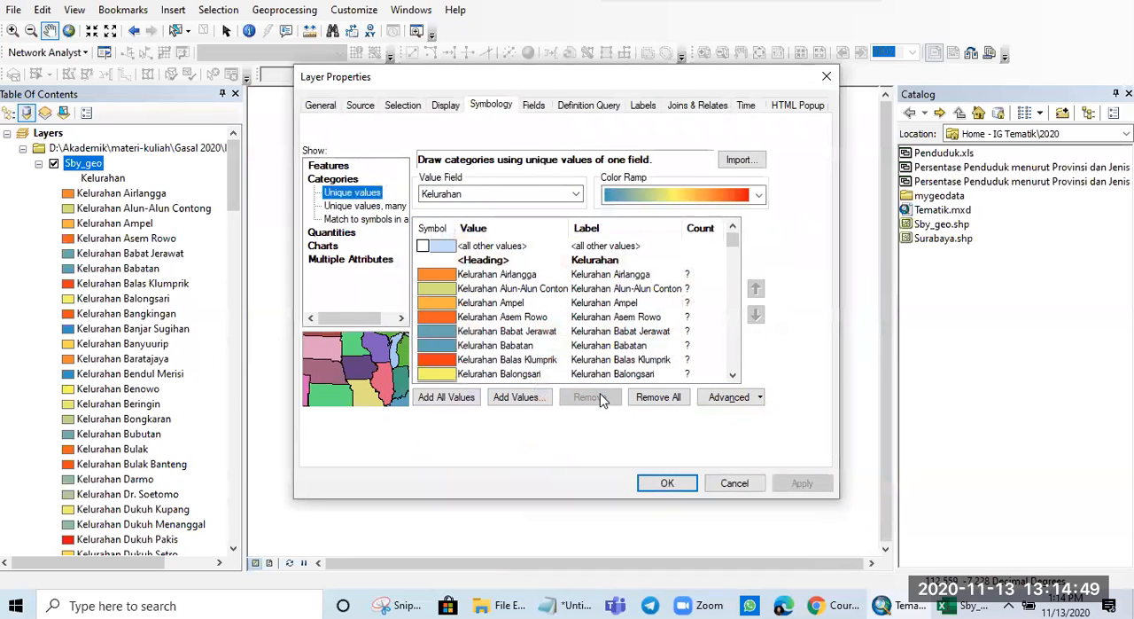
pyautogui.click(547, 196)
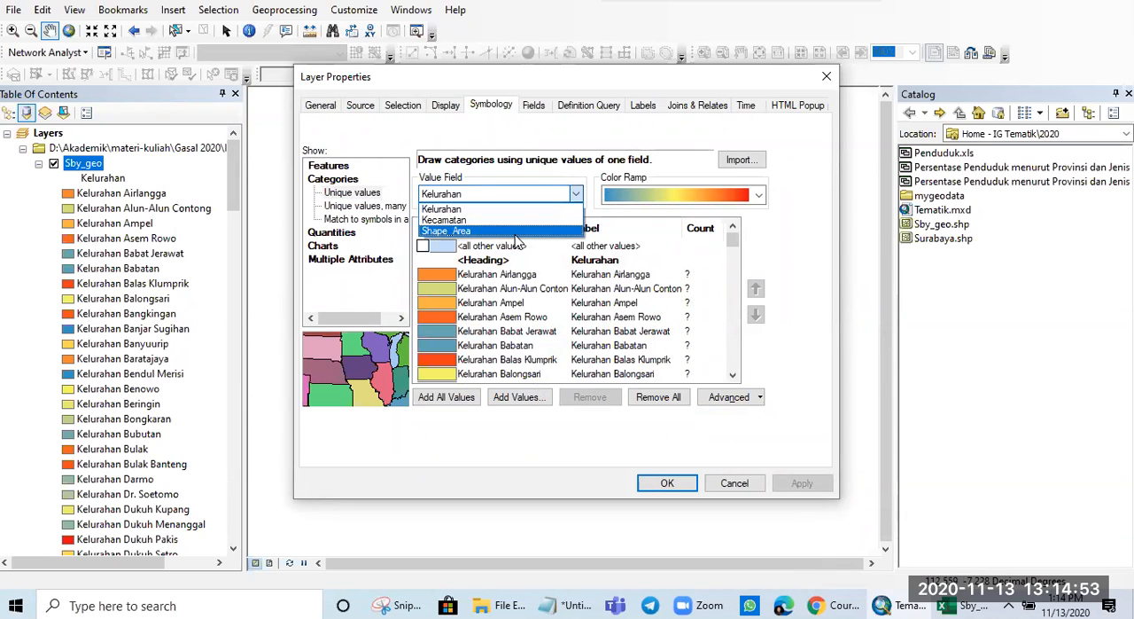
pyautogui.click(516, 232)
pyautogui.click(434, 395)
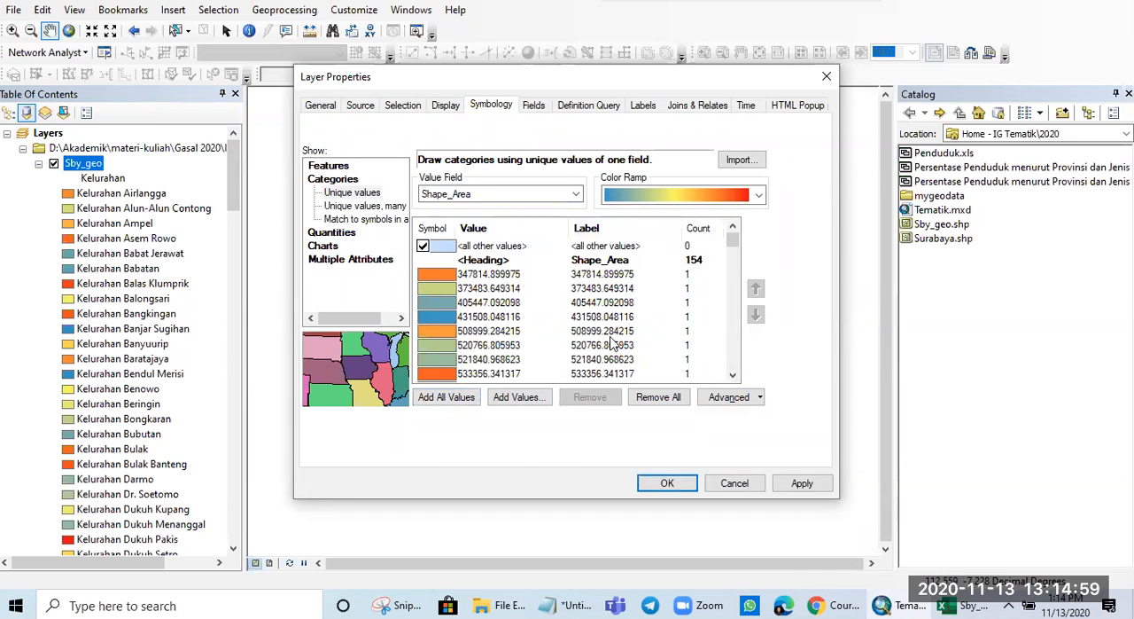
pyautogui.scroll(-5, 610, 341)
pyautogui.click(801, 482)
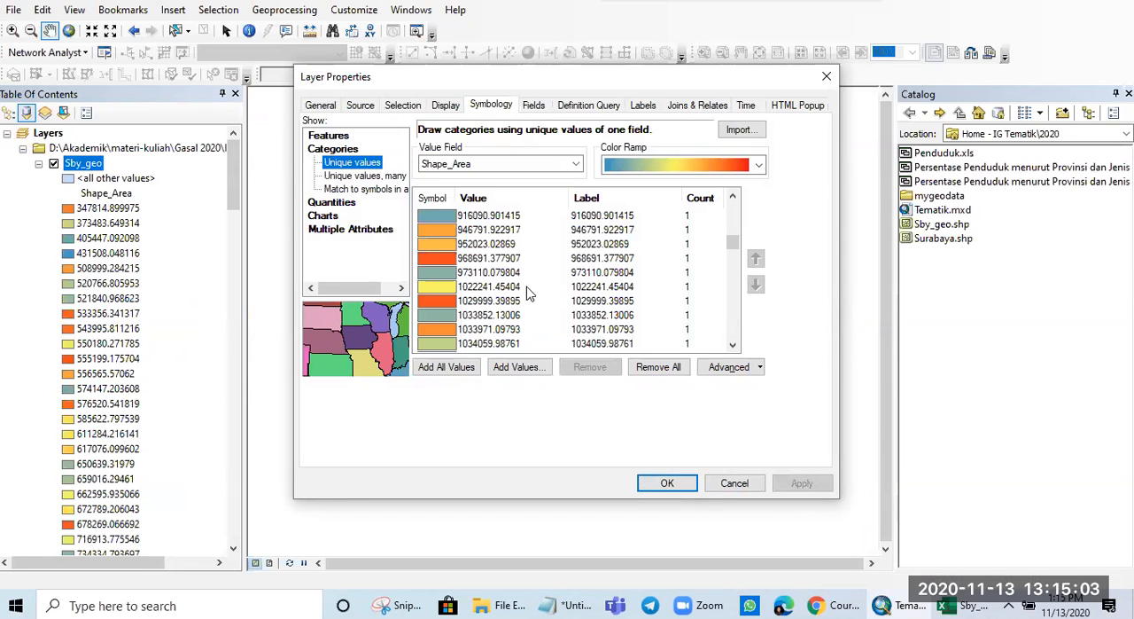
# - Review the Shape_Area values and their colors in the category list and on the Sby_geo map
pyautogui.scroll(-10, 528, 290)
pyautogui.scroll(-10, 527, 288)
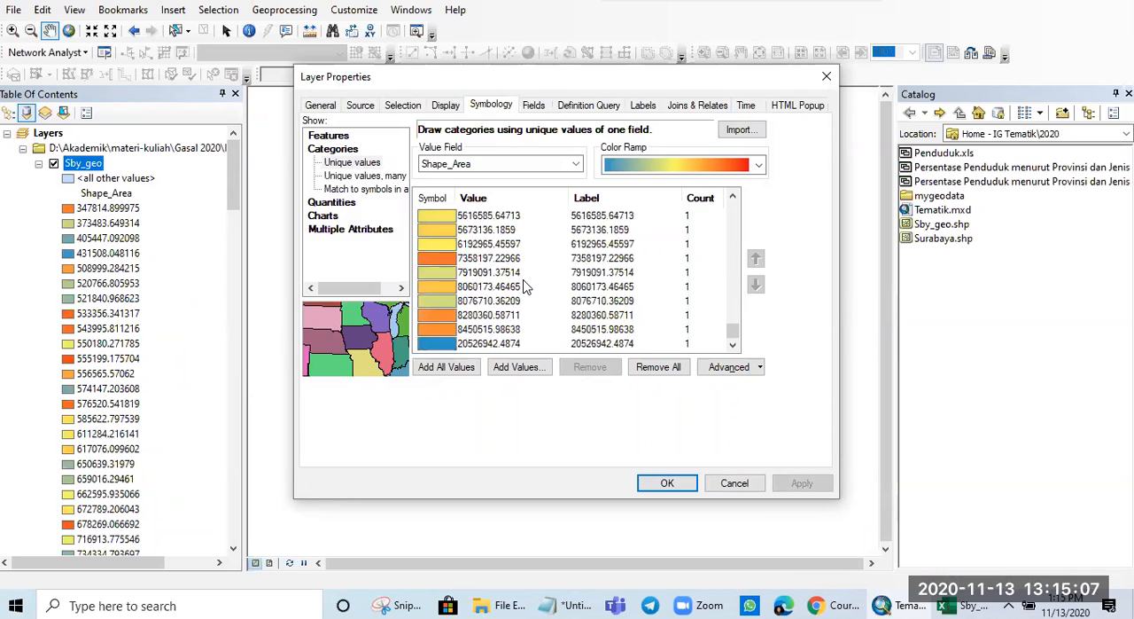
pyautogui.scroll(5, 527, 288)
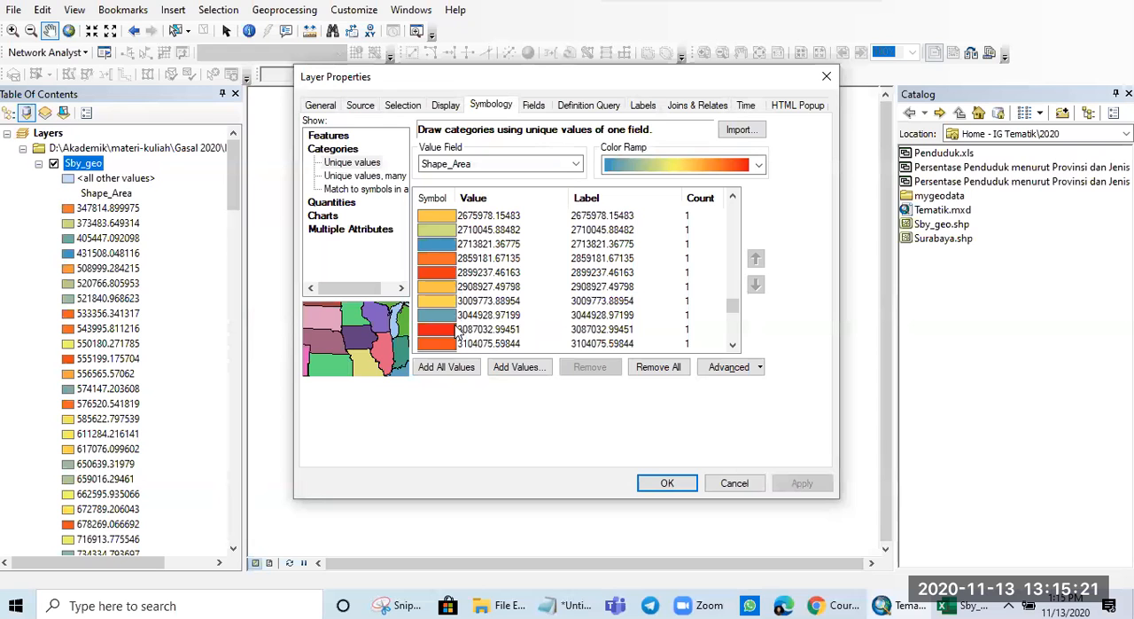
pyautogui.click(667, 482)
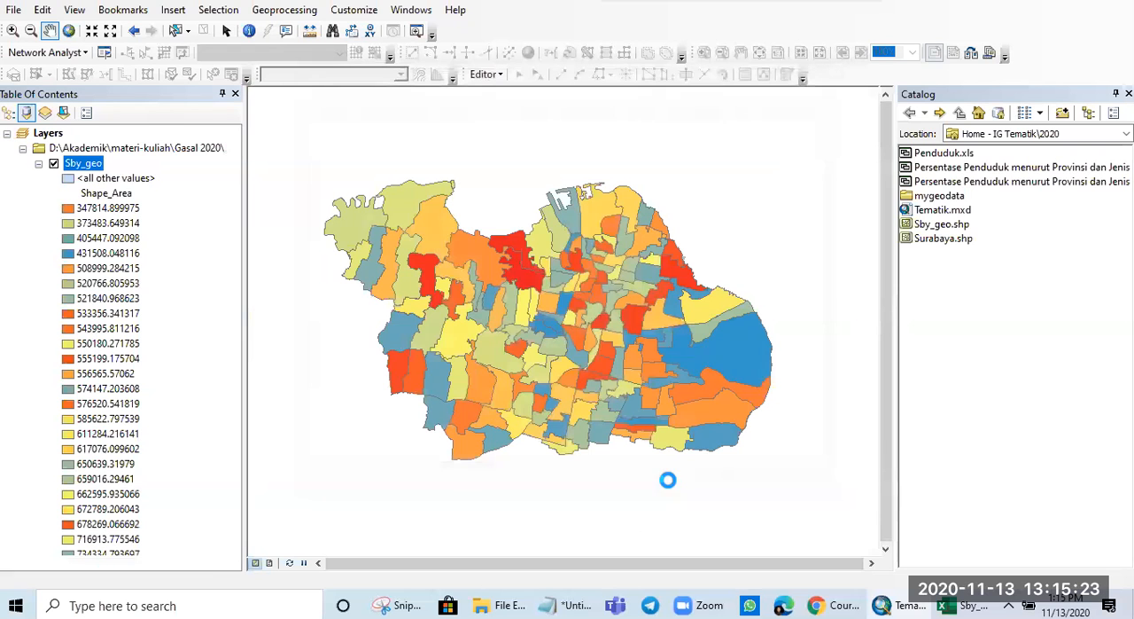
pyautogui.scroll(-3, 588, 387)
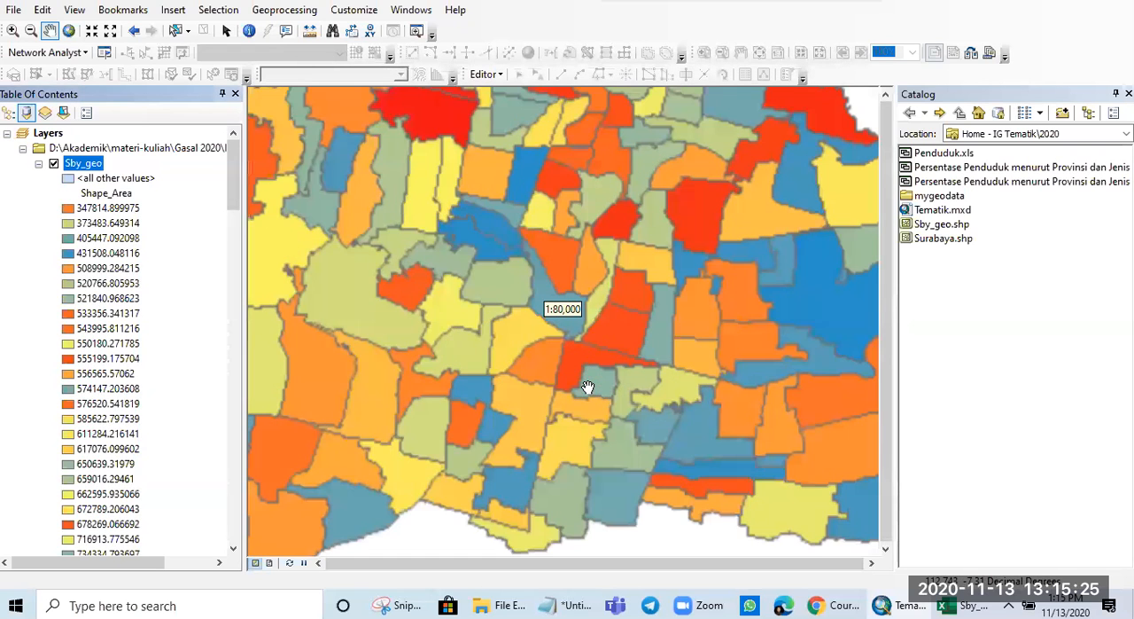
pyautogui.scroll(2, 587, 387)
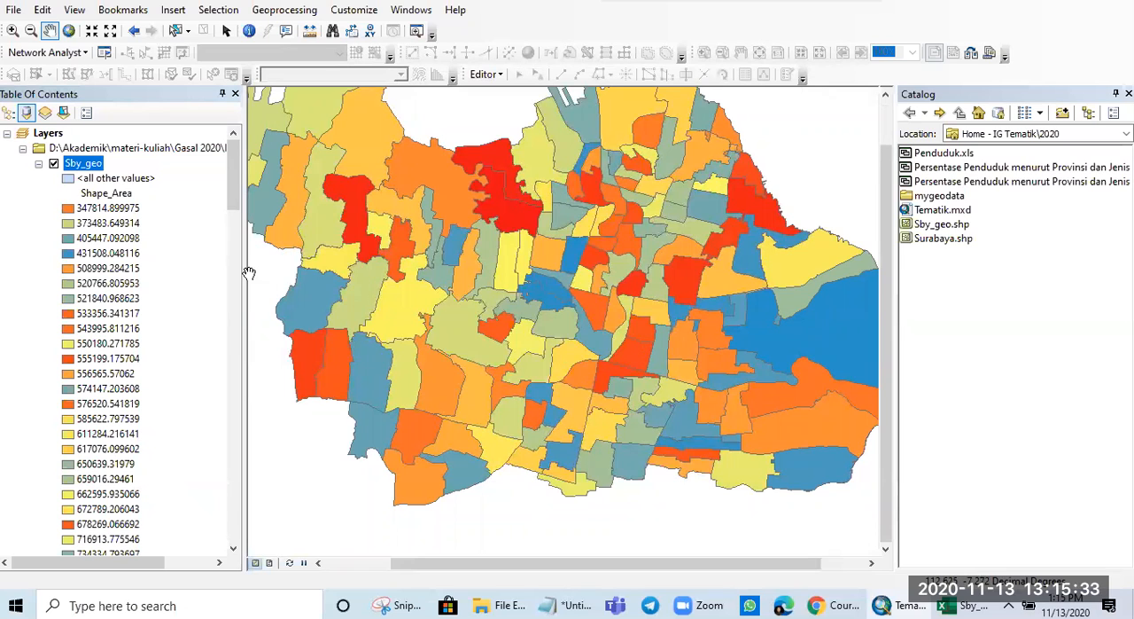
# - Review the many-fields unique-value option in the Sby_geo symbology, leaving the second value field set to none
pyautogui.rightClick(77, 166)
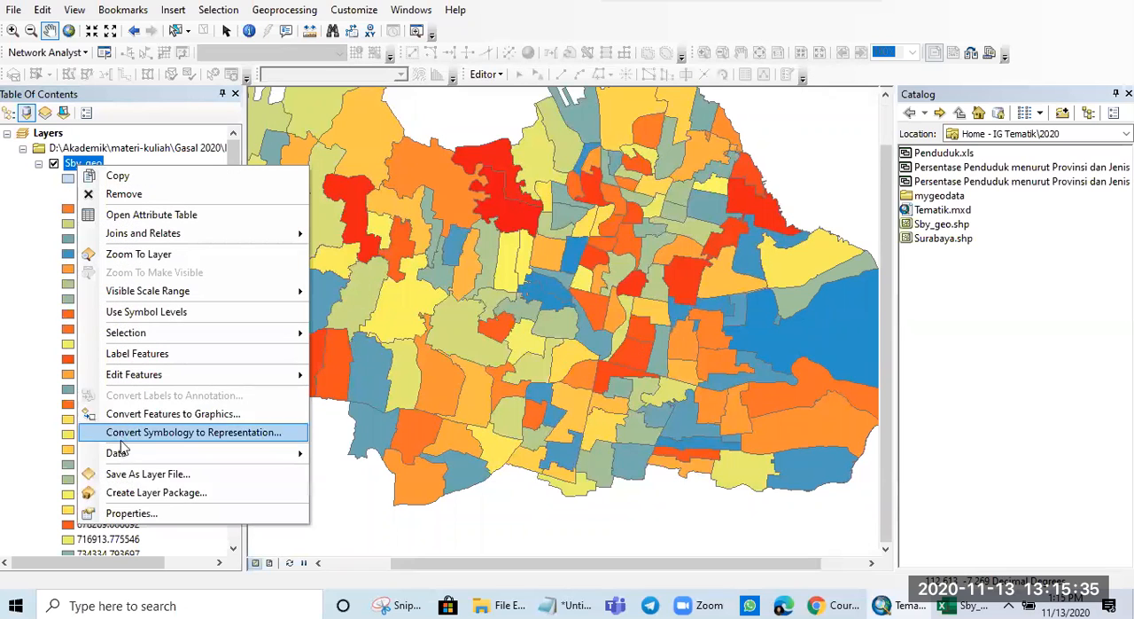
pyautogui.click(131, 513)
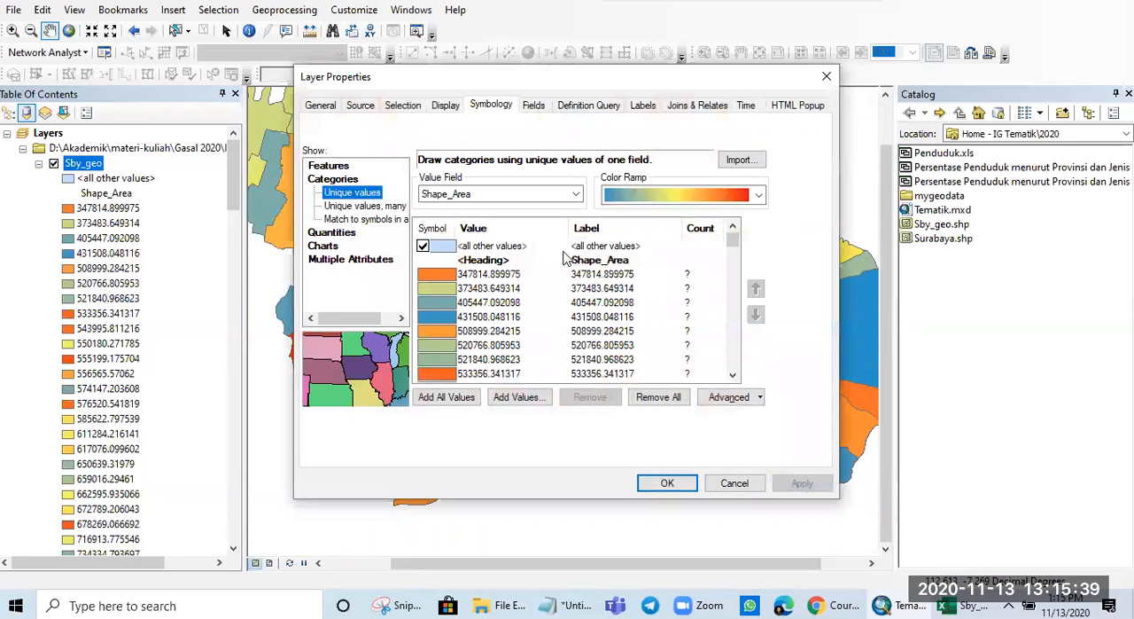
pyautogui.click(365, 209)
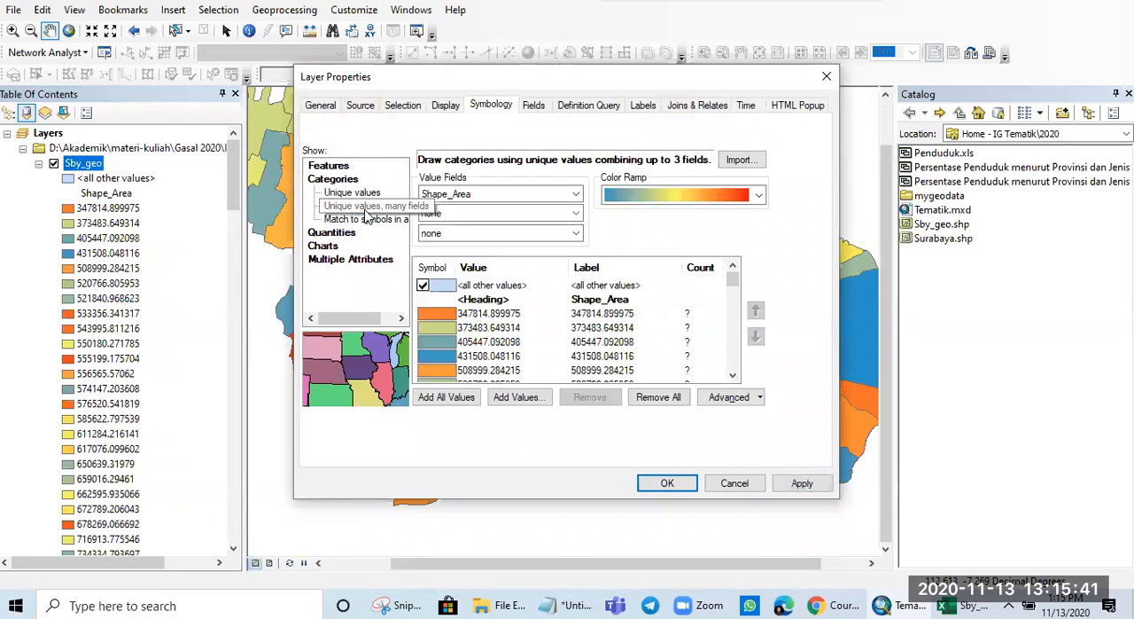
pyautogui.click(542, 213)
pyautogui.click(544, 226)
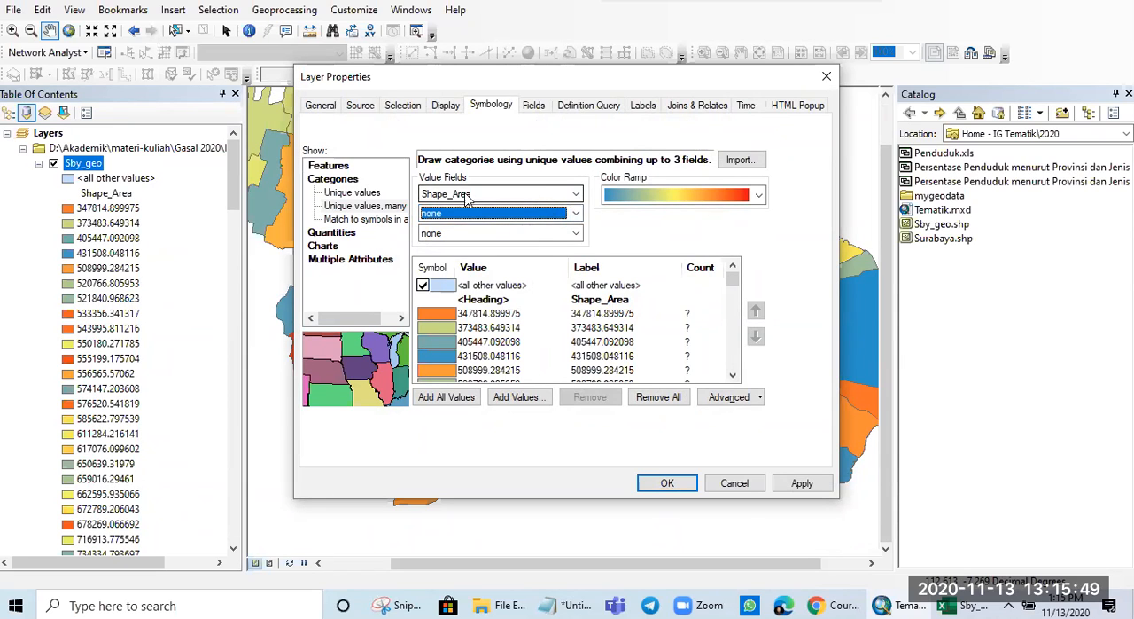
# - Switch the Sby_geo symbology to matching symbols in a style, with Shape_Area as the value field, and apply it
pyautogui.click(372, 219)
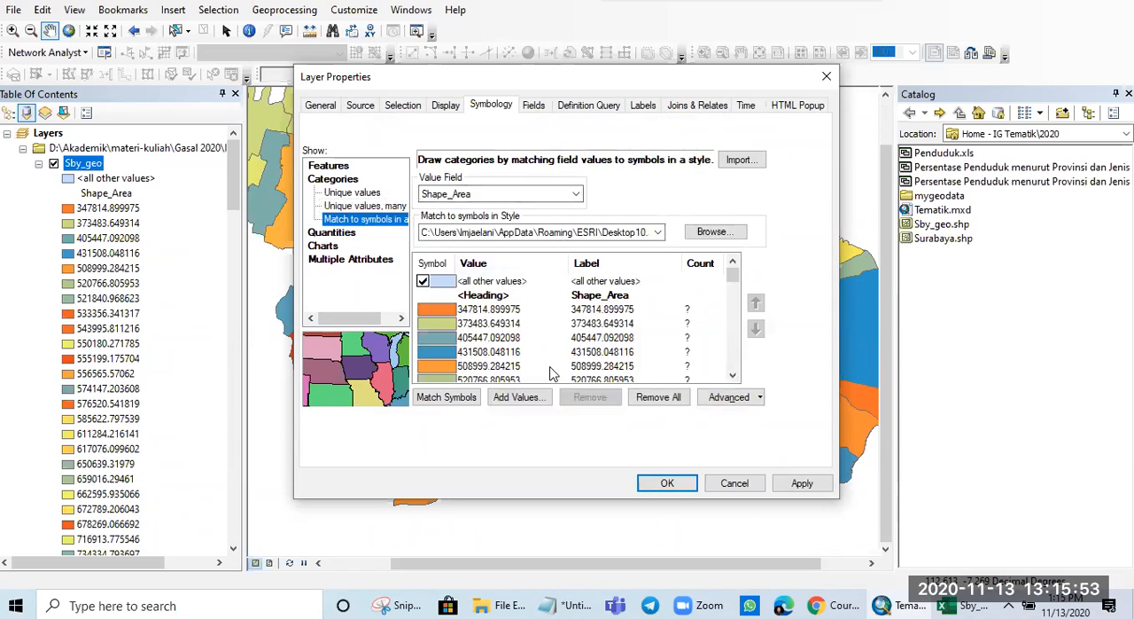
pyautogui.scroll(-8, 550, 372)
pyautogui.scroll(8, 550, 372)
pyautogui.click(521, 194)
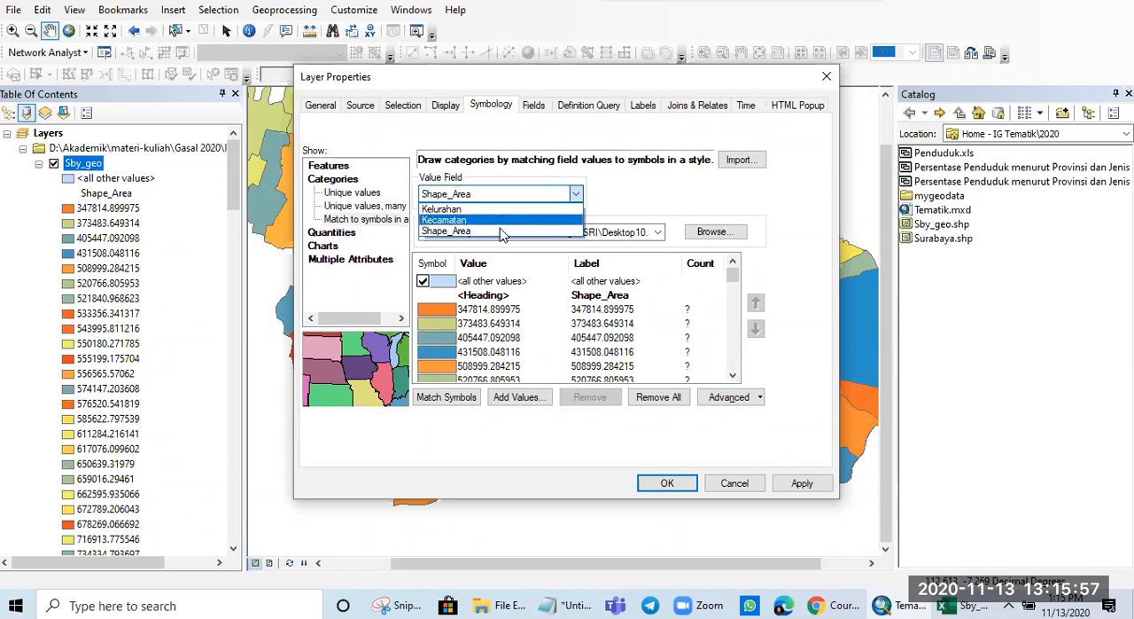
pyautogui.click(519, 232)
pyautogui.click(802, 483)
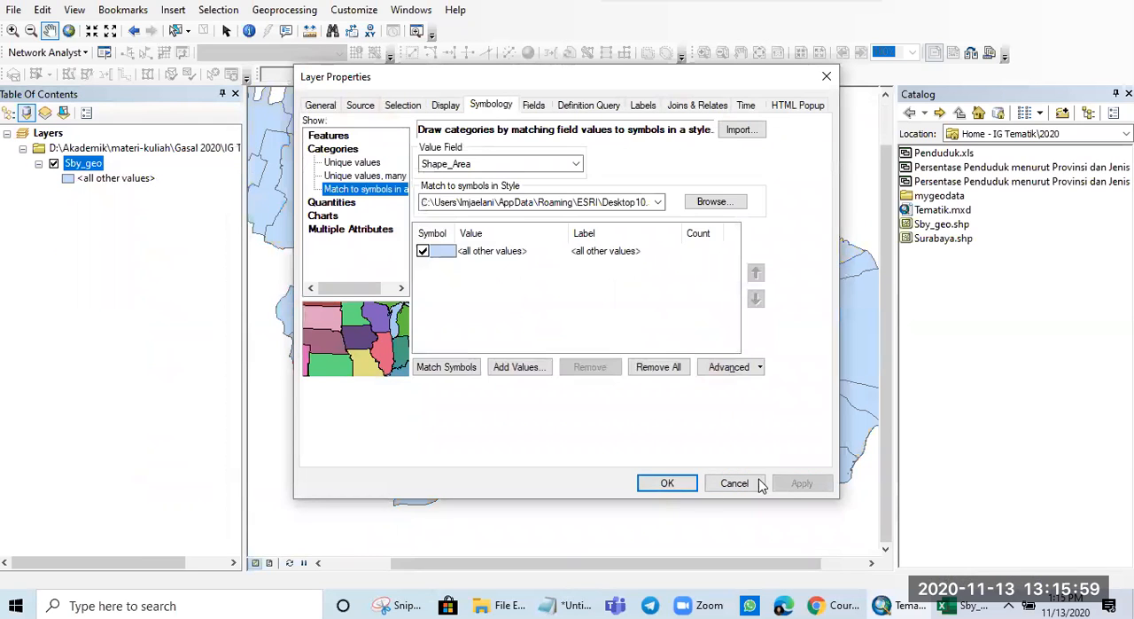
pyautogui.click(663, 483)
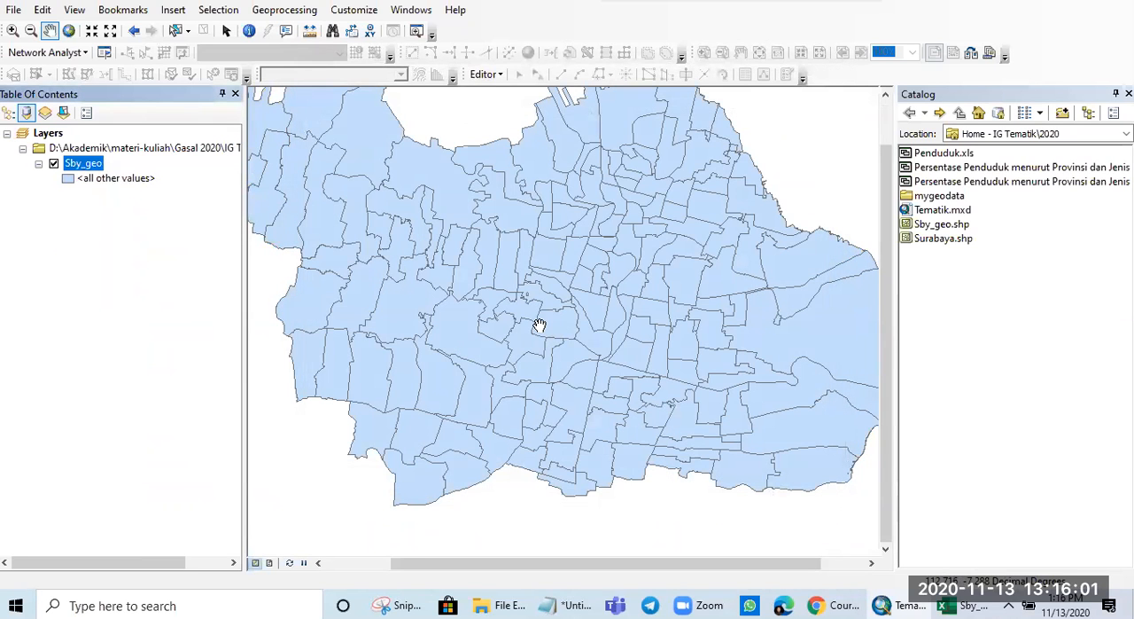
# - Switch the Sby_geo layer's symbology to graduated colors, using Shape_Area as the value field
pyautogui.rightClick(74, 163)
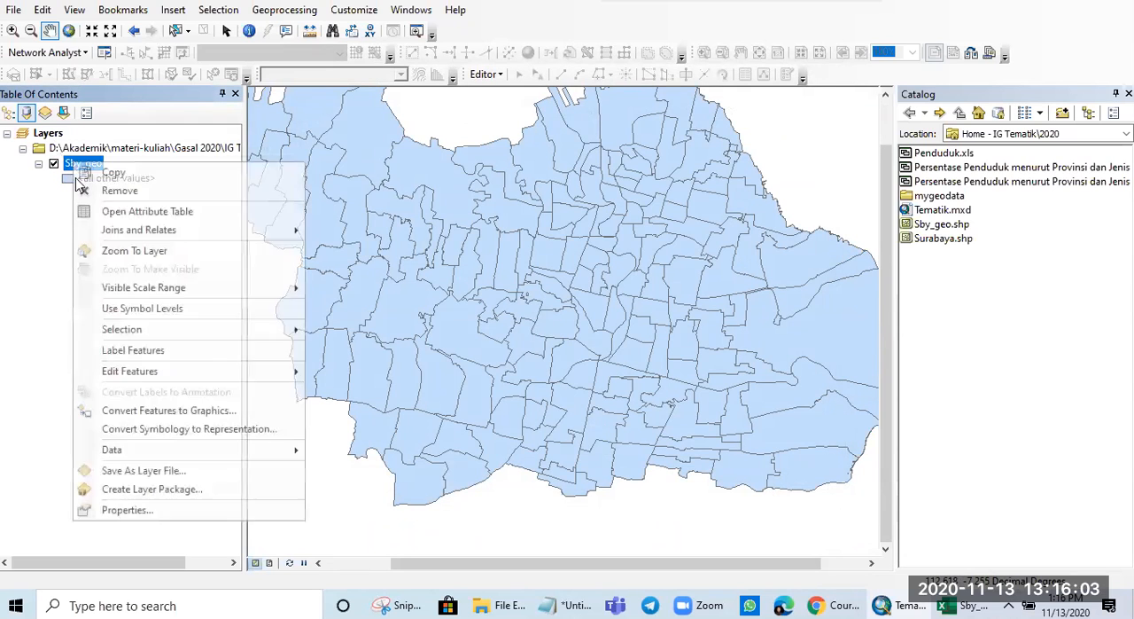
pyautogui.click(122, 509)
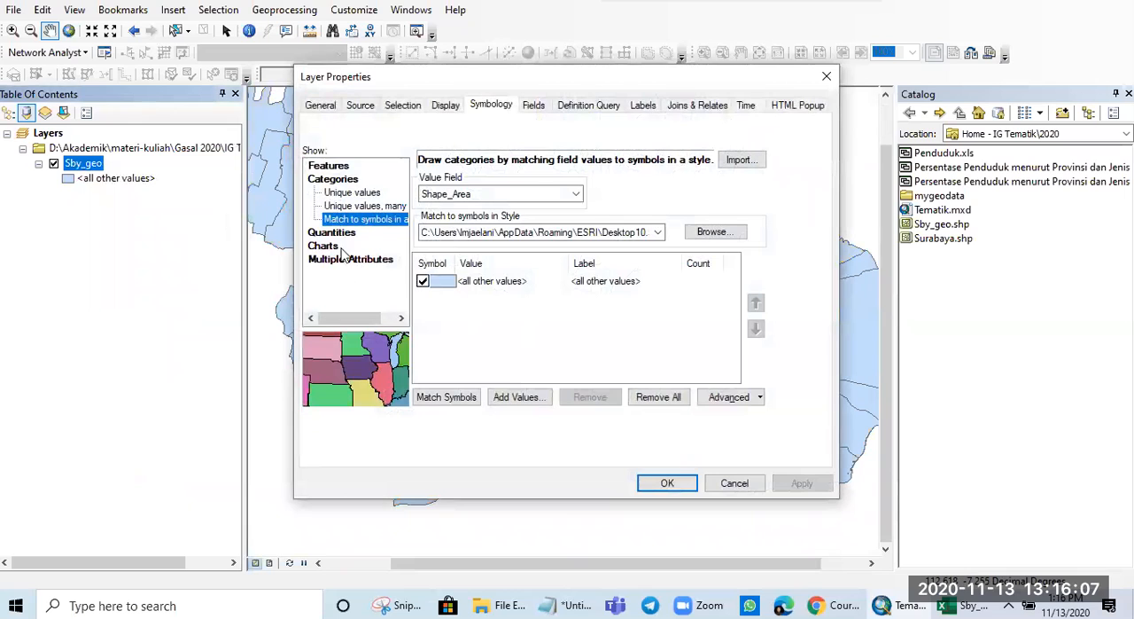
pyautogui.click(333, 232)
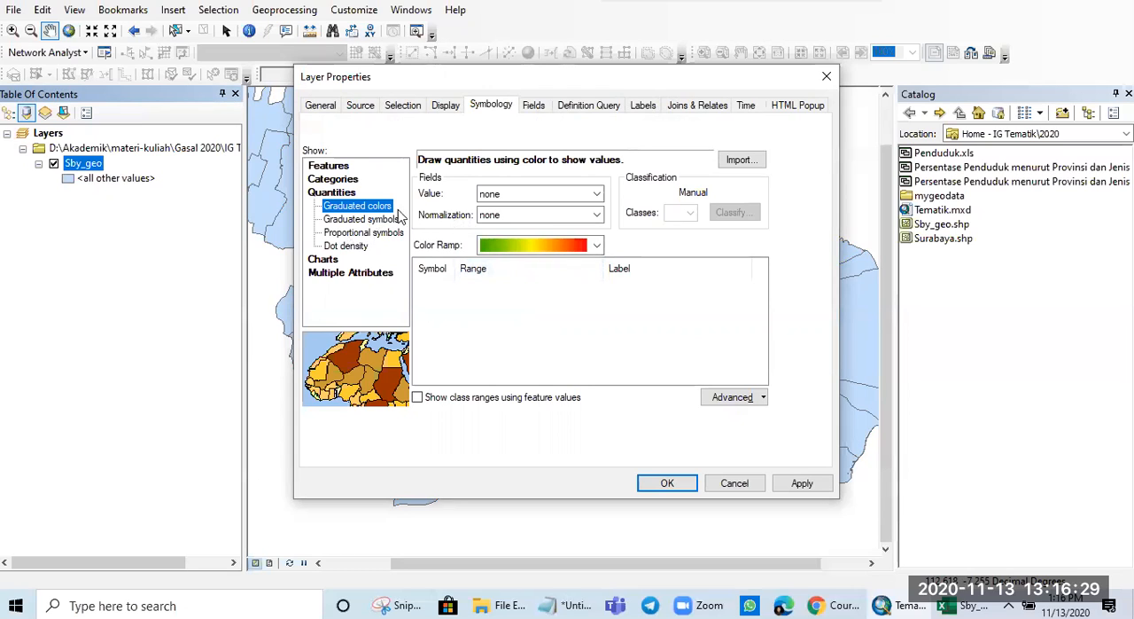
pyautogui.click(542, 194)
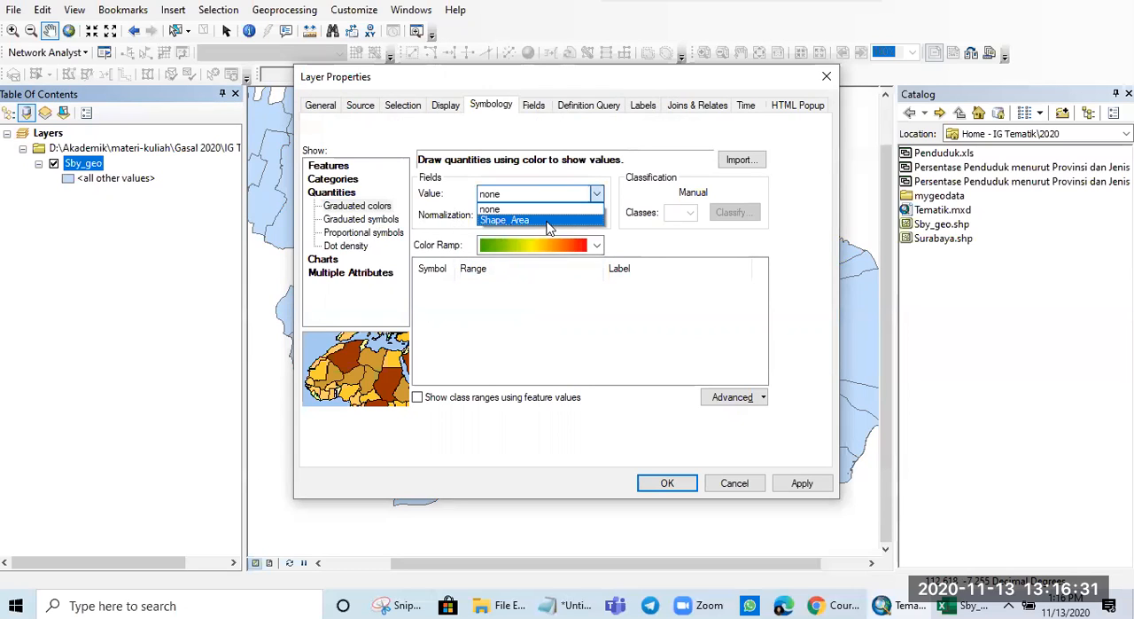
pyautogui.click(542, 219)
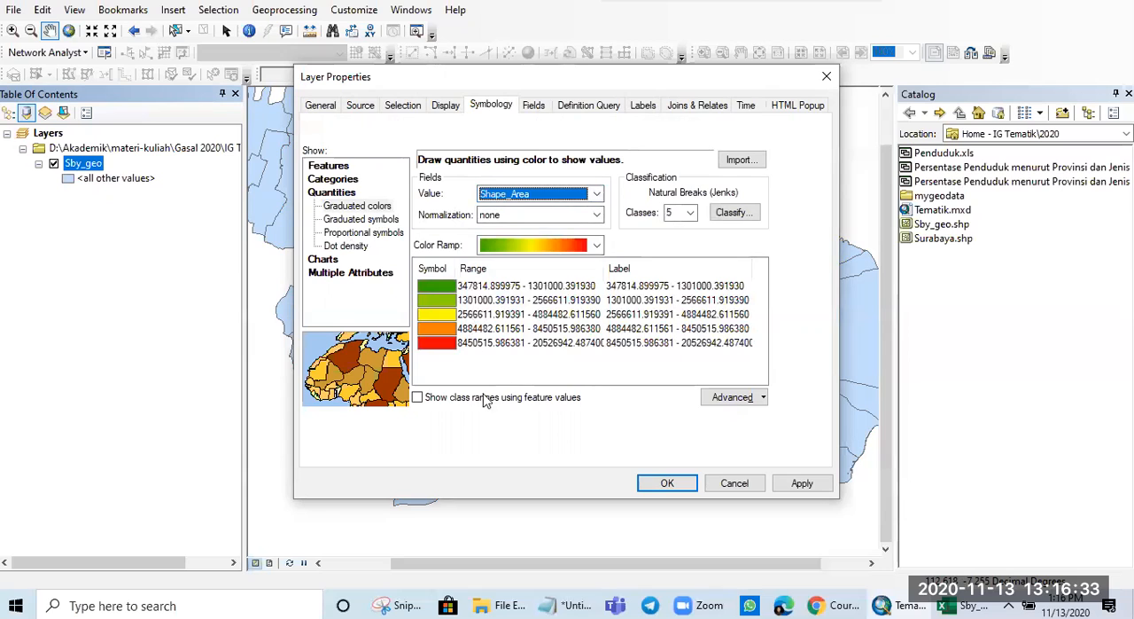
pyautogui.click(452, 400)
pyautogui.click(451, 400)
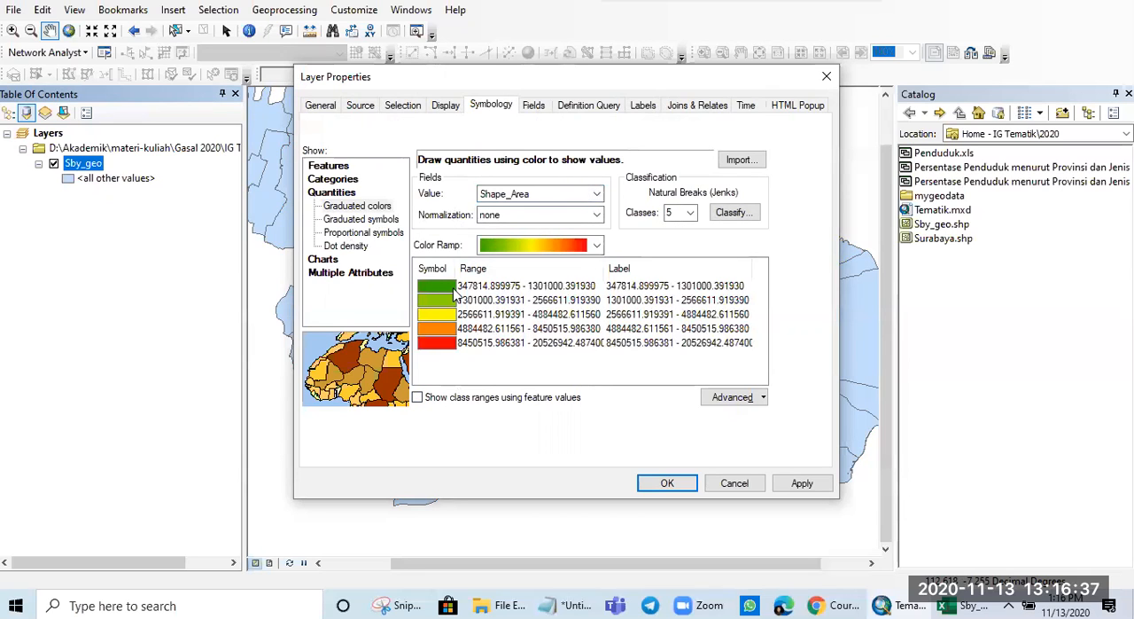
# - Set the graduated-color classification to 10 classes and apply it to the Sby_geo map
pyautogui.click(687, 214)
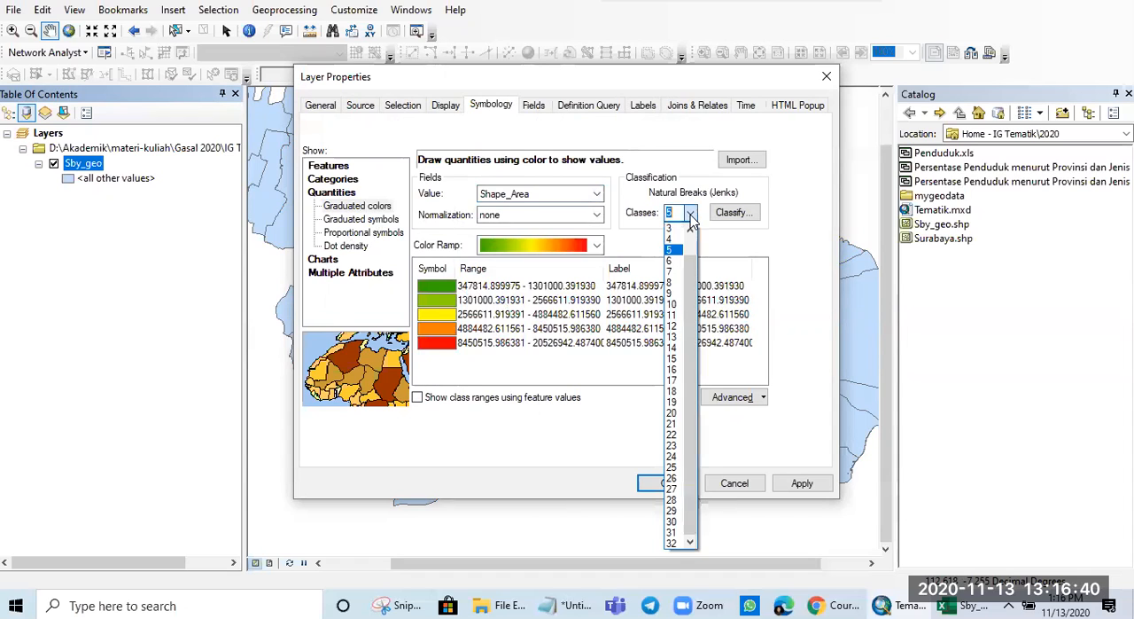
pyautogui.click(674, 304)
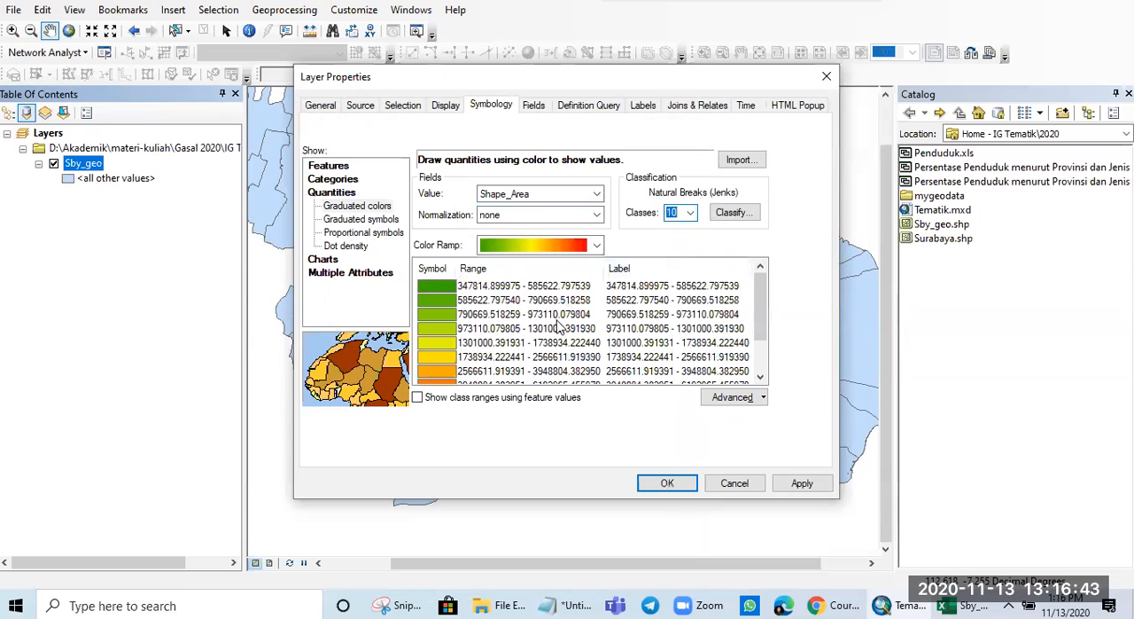
pyautogui.scroll(1, 552, 342)
pyautogui.scroll(-1, 551, 342)
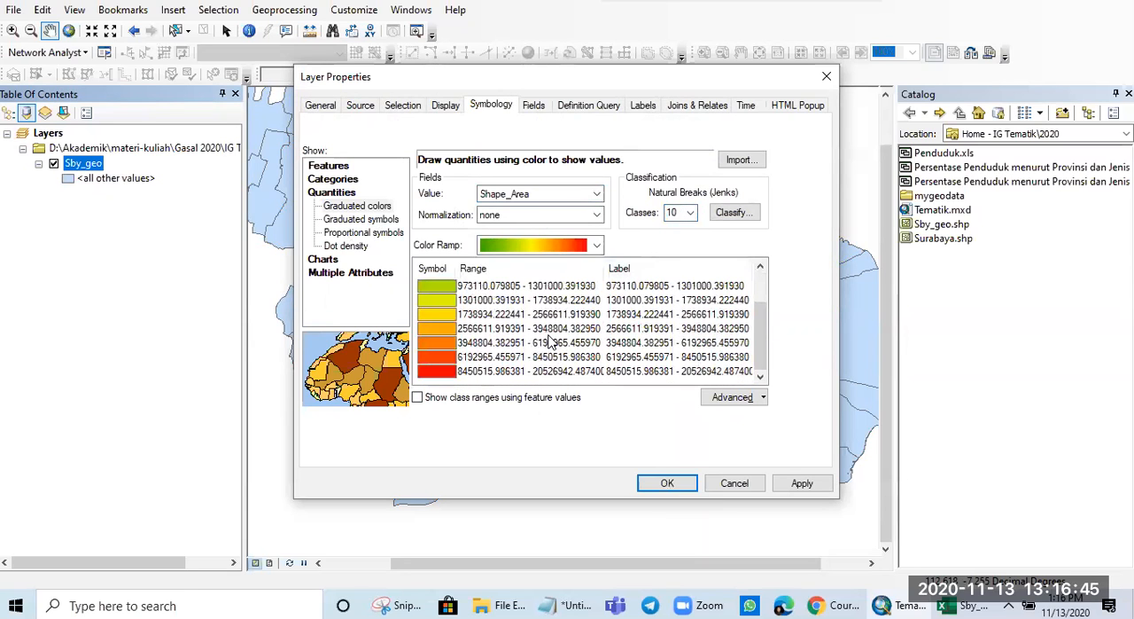
pyautogui.click(802, 483)
pyautogui.click(671, 489)
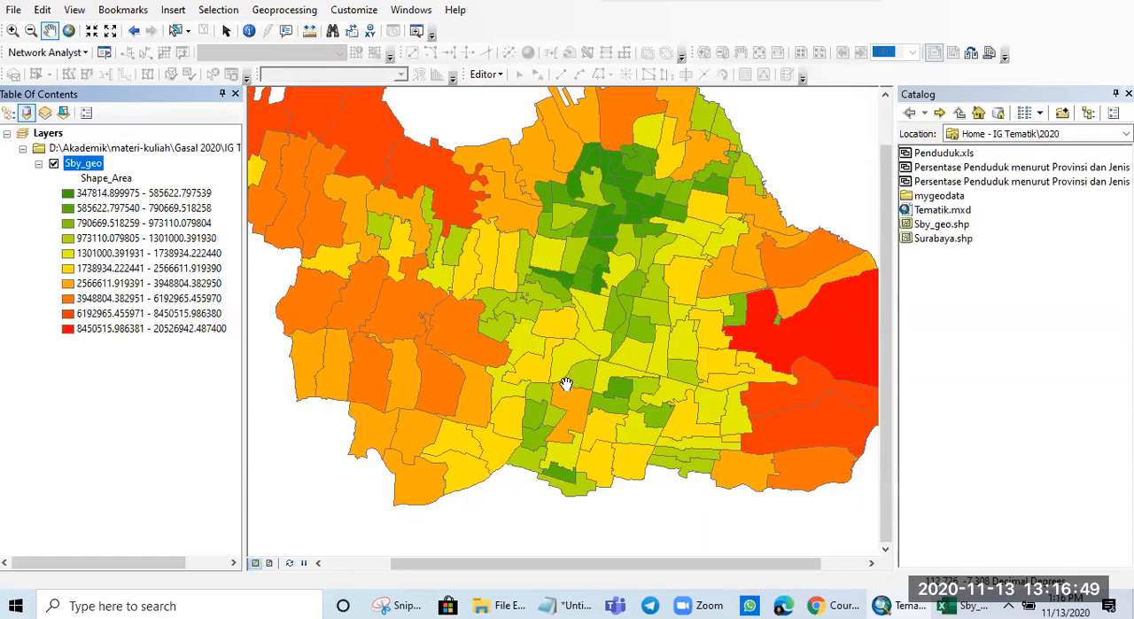
# - Examine how the graduated Shape_Area colors are distributed across the whole Sby_geo map and in the city centre
pyautogui.scroll(2, 571, 384)
pyautogui.scroll(1, 631, 405)
pyautogui.scroll(-1, 631, 405)
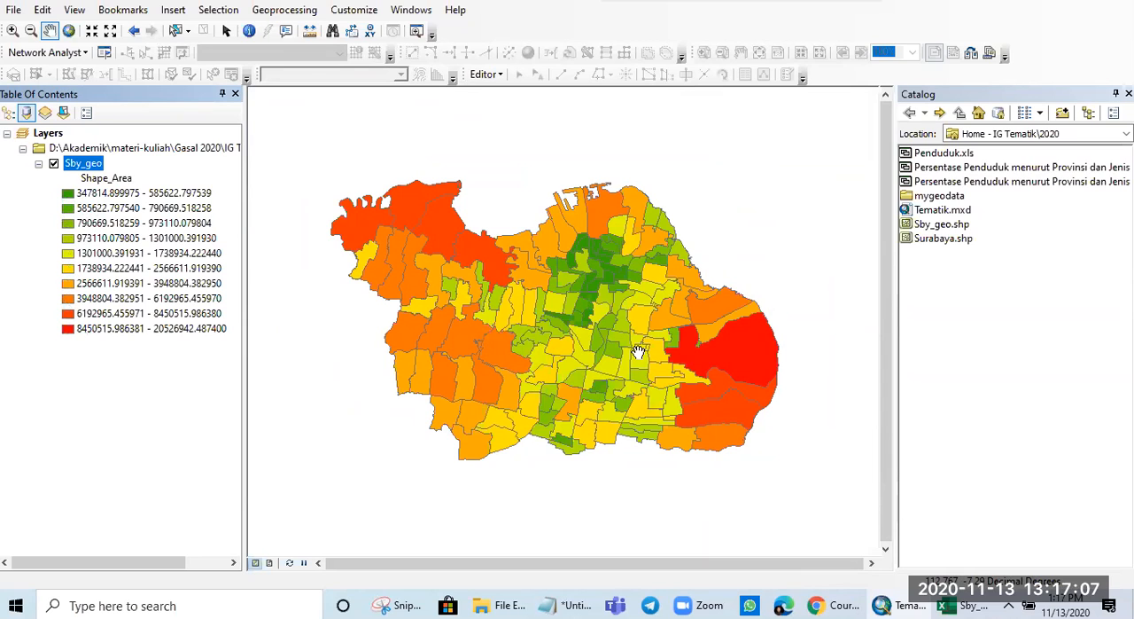
pyautogui.scroll(2, 556, 342)
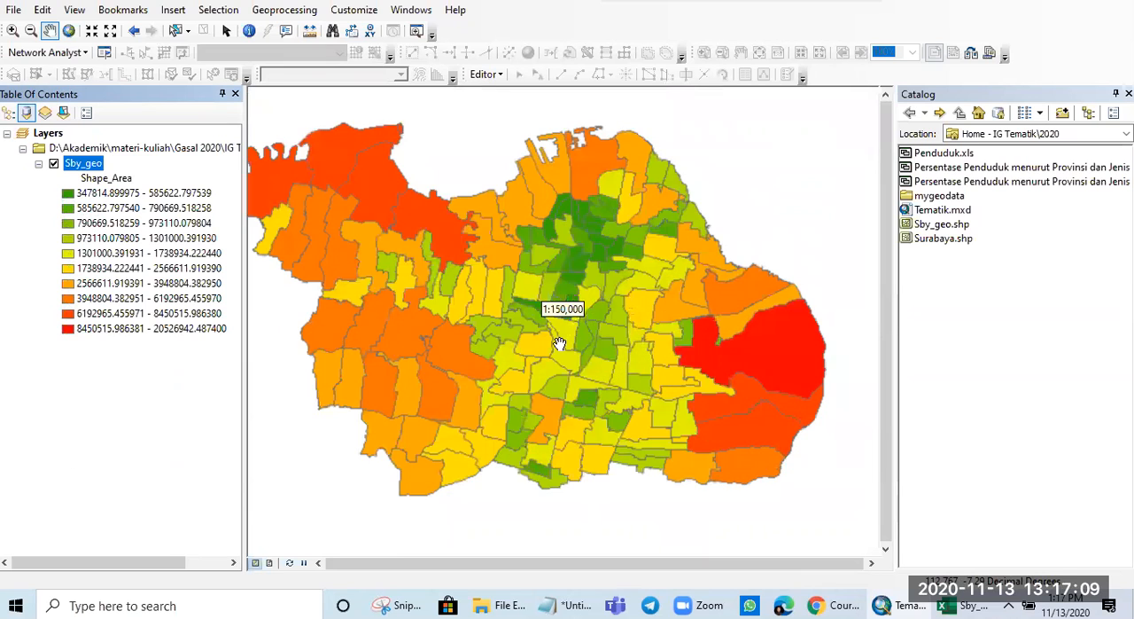
pyautogui.moveTo(554, 343); pyautogui.dragTo(582, 338)
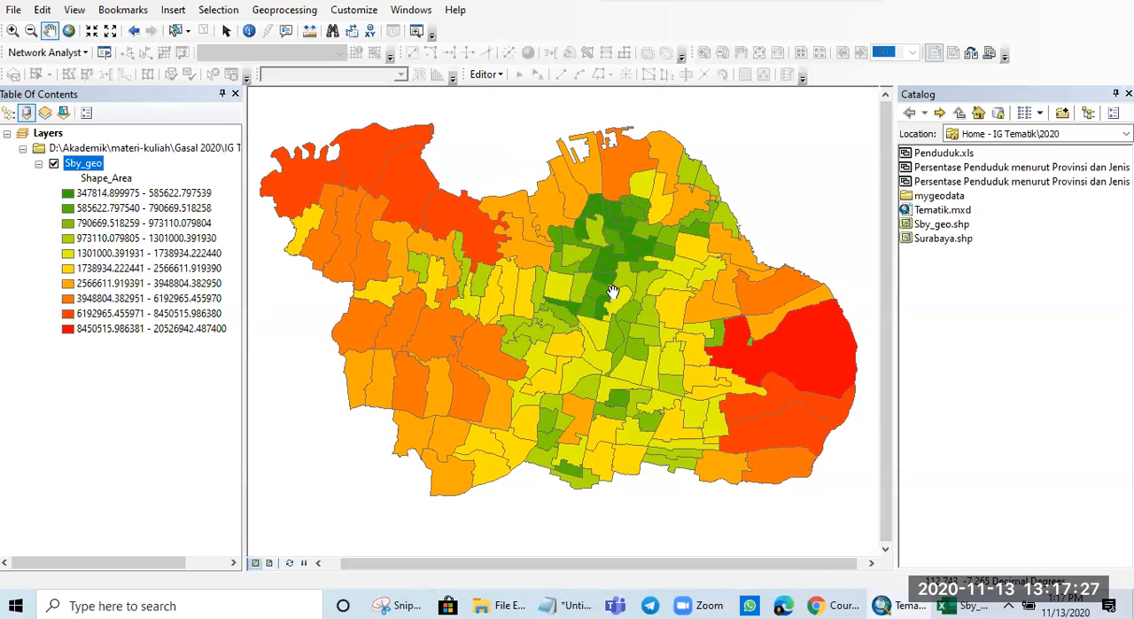
pyautogui.scroll(3, 613, 293)
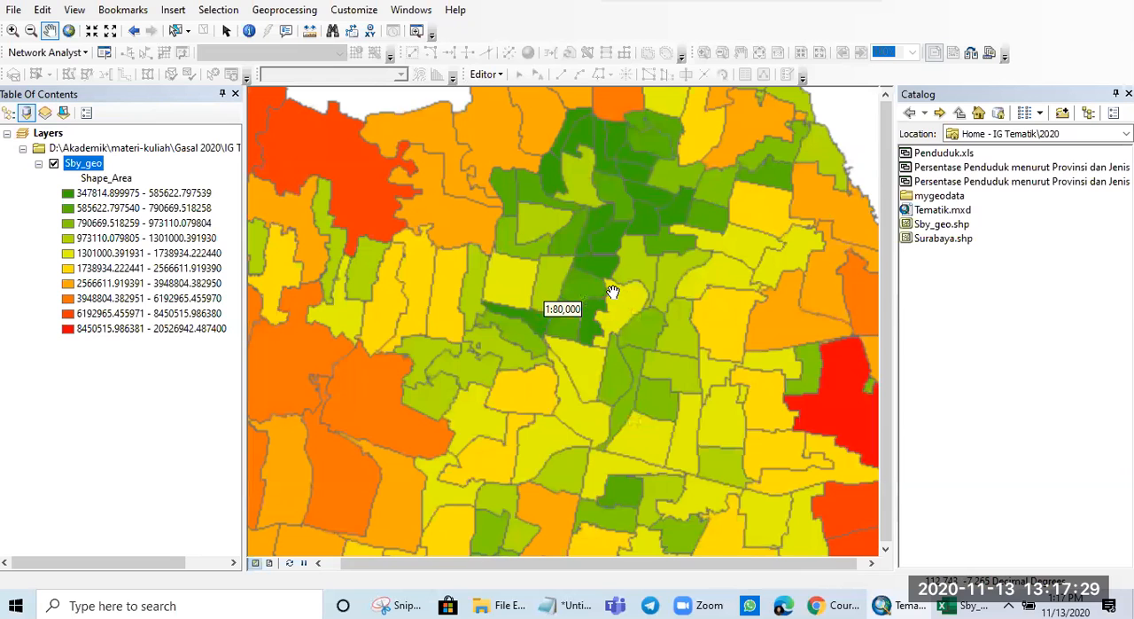
pyautogui.scroll(3, 613, 292)
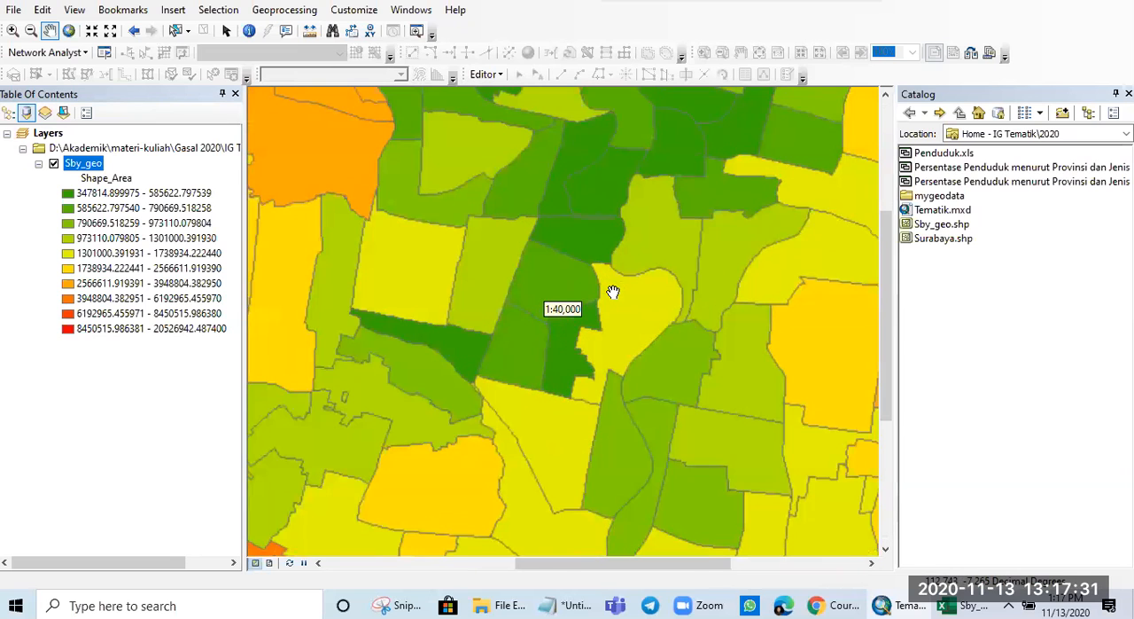
pyautogui.scroll(-4, 612, 293)
# - Switch the Sby_geo symbology to graduated symbols based on Shape_Area, with 5 classes
pyautogui.rightClick(94, 170)
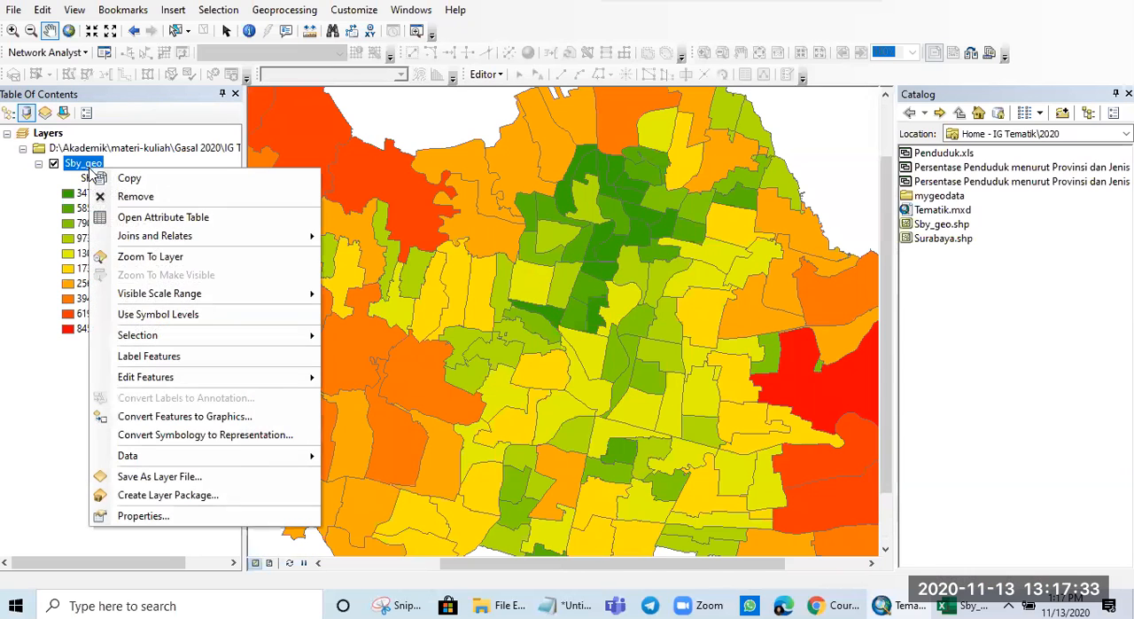
pyautogui.click(187, 518)
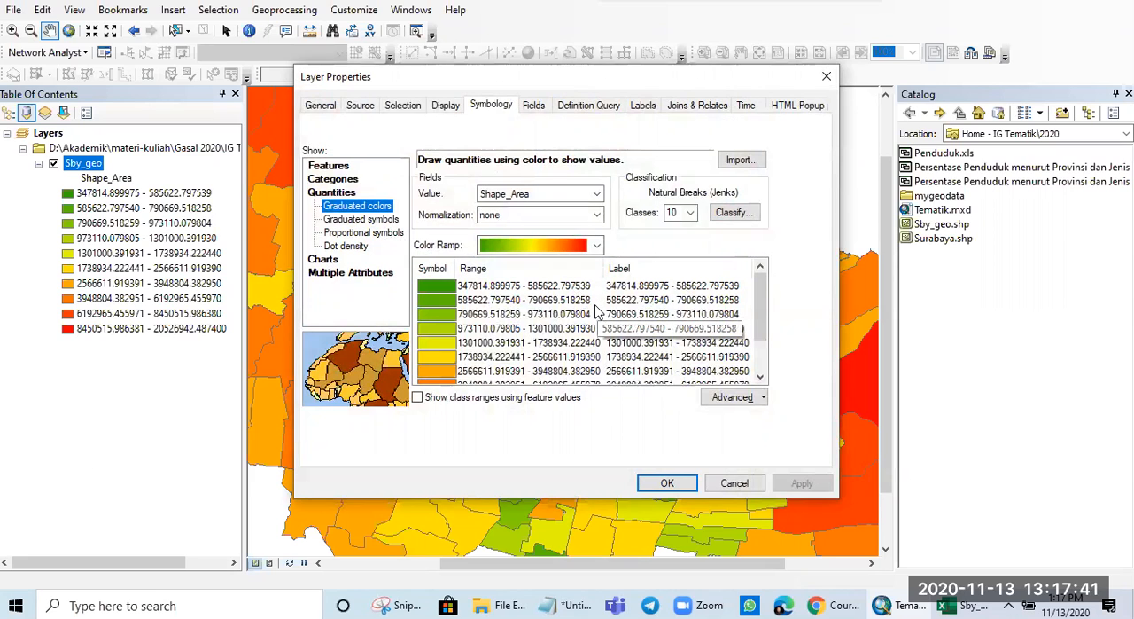
pyautogui.click(381, 220)
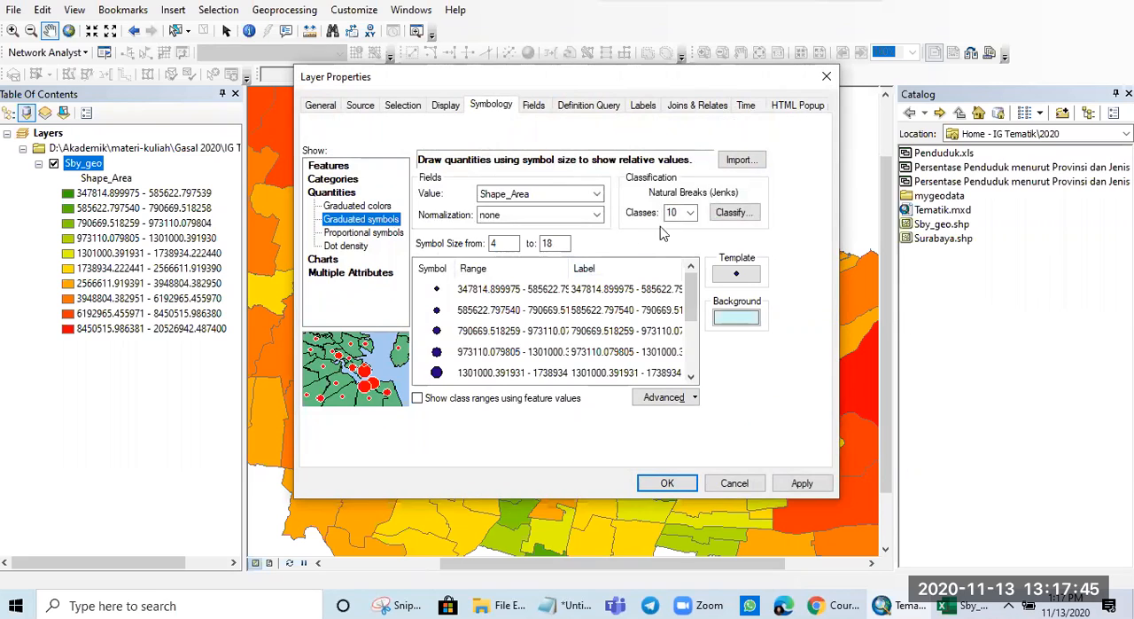
pyautogui.click(684, 216)
pyautogui.click(690, 216)
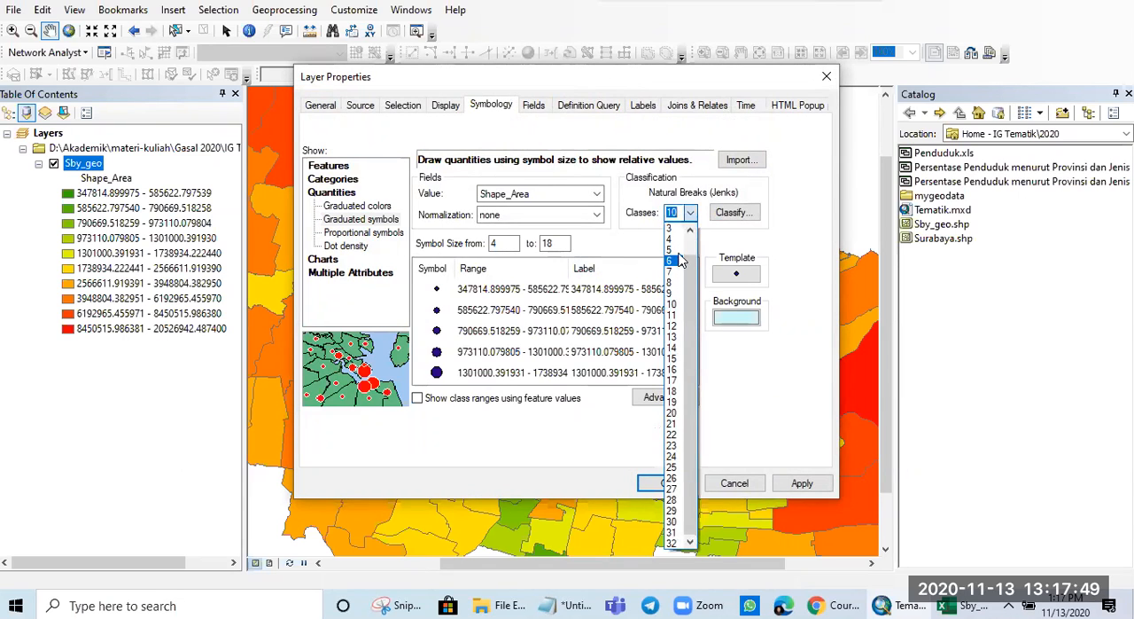
pyautogui.click(672, 250)
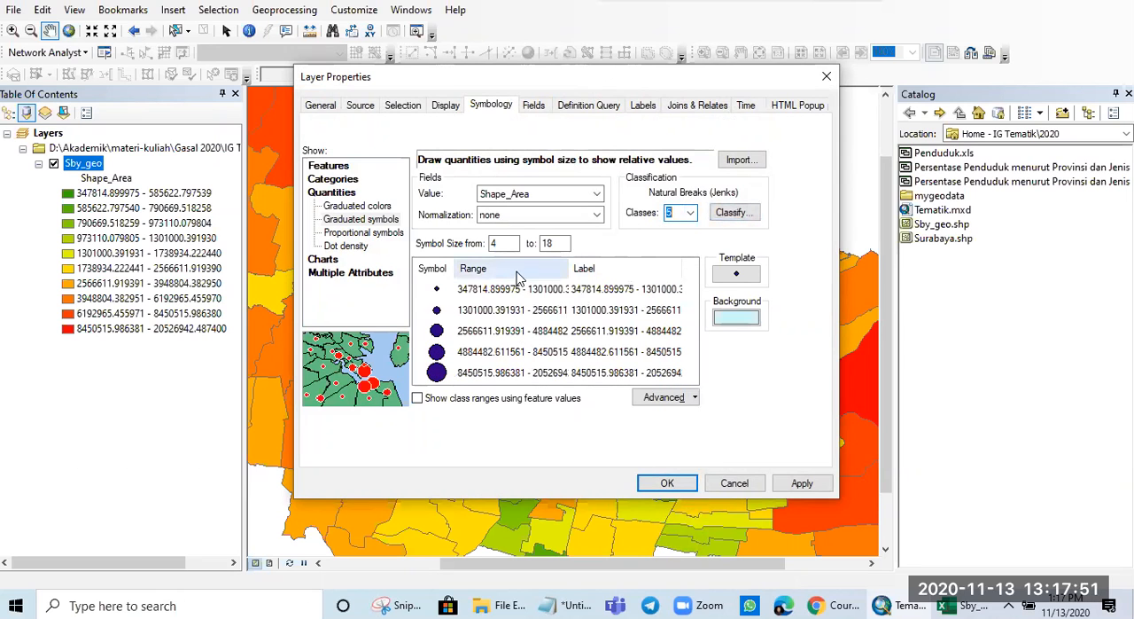
# - Set the graduated symbols' template to the green Circle 2 marker and apply the symbology to Sby_geo
pyautogui.click(732, 278)
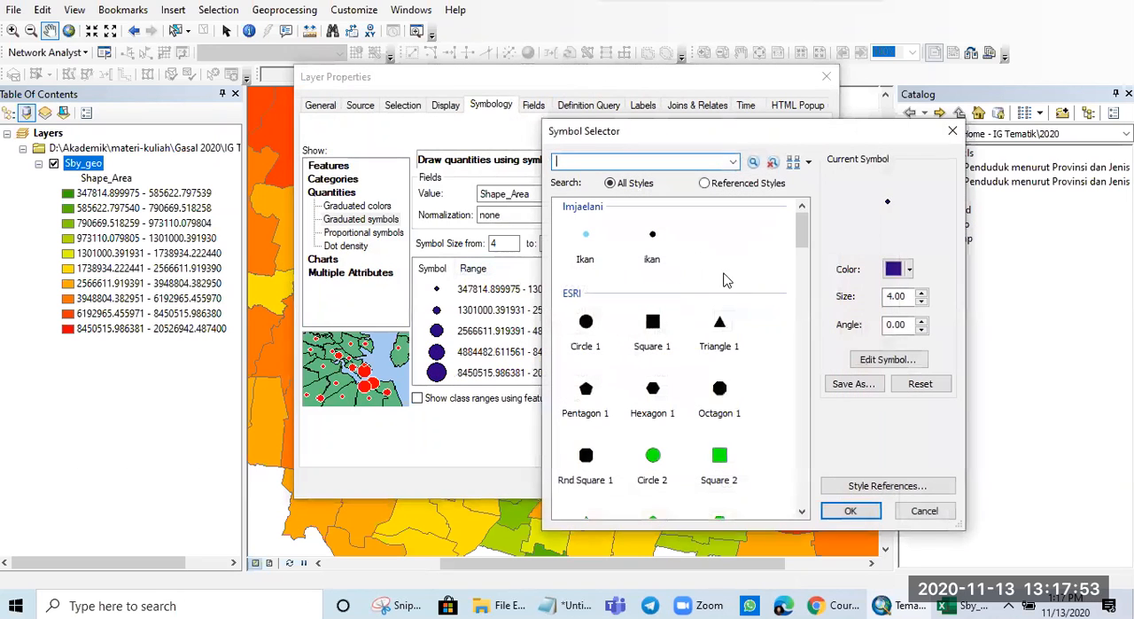
pyautogui.click(654, 457)
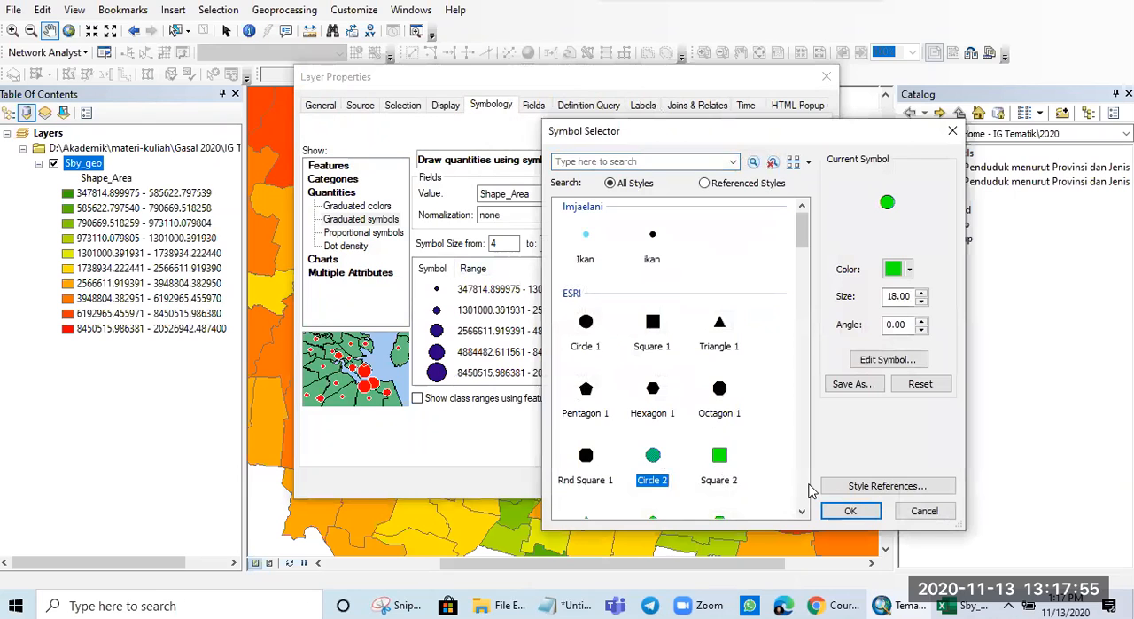
pyautogui.click(850, 510)
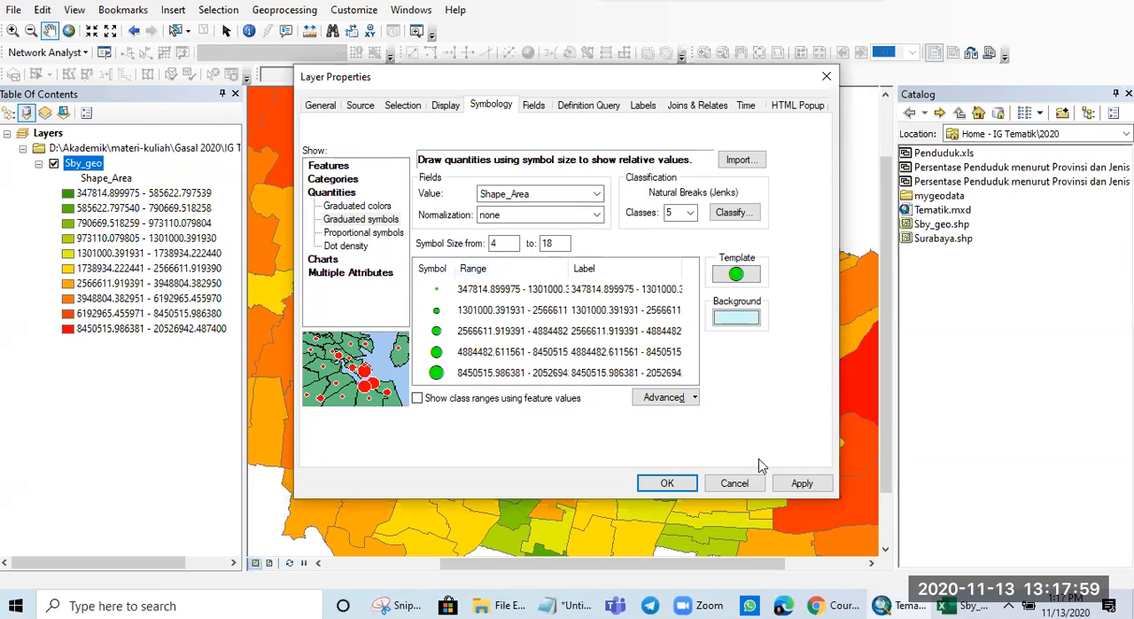
pyautogui.click(797, 486)
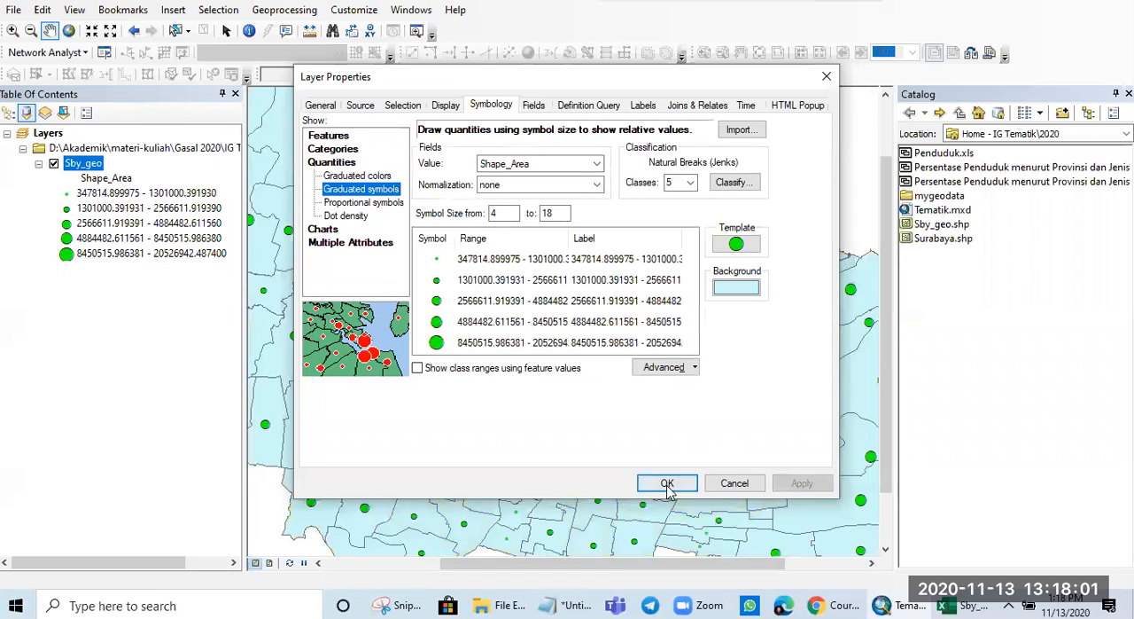
pyautogui.click(666, 481)
# - Switch the Sby_geo symbology to proportional symbols with Shape_Area as the value field and apply it
pyautogui.scroll(3, 651, 417)
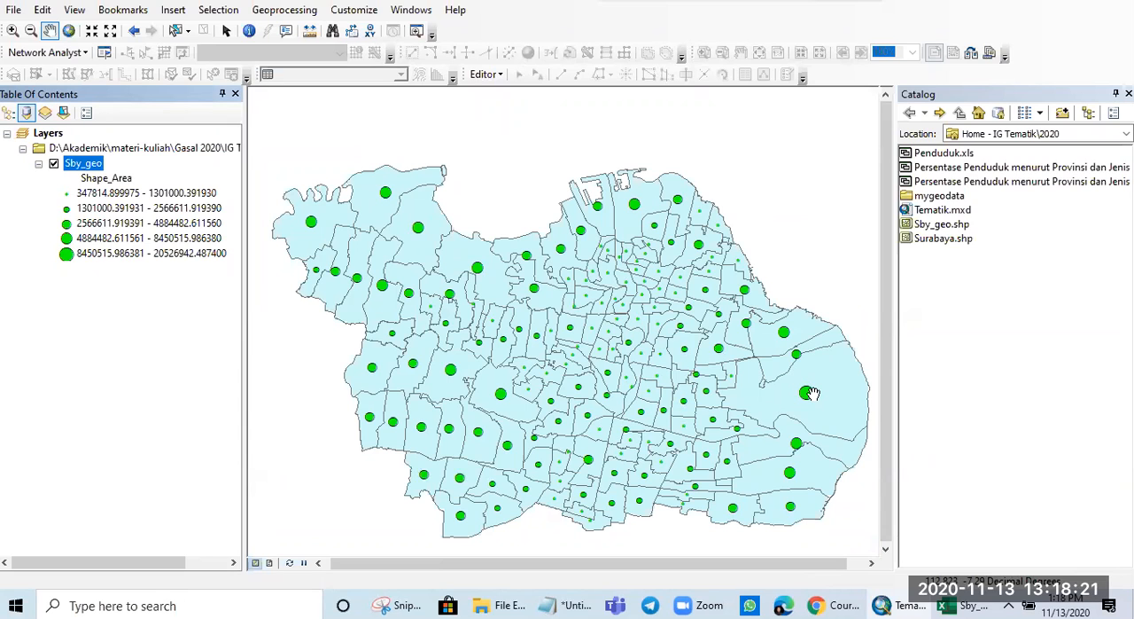
pyautogui.rightClick(97, 173)
pyautogui.click(159, 512)
pyautogui.click(384, 233)
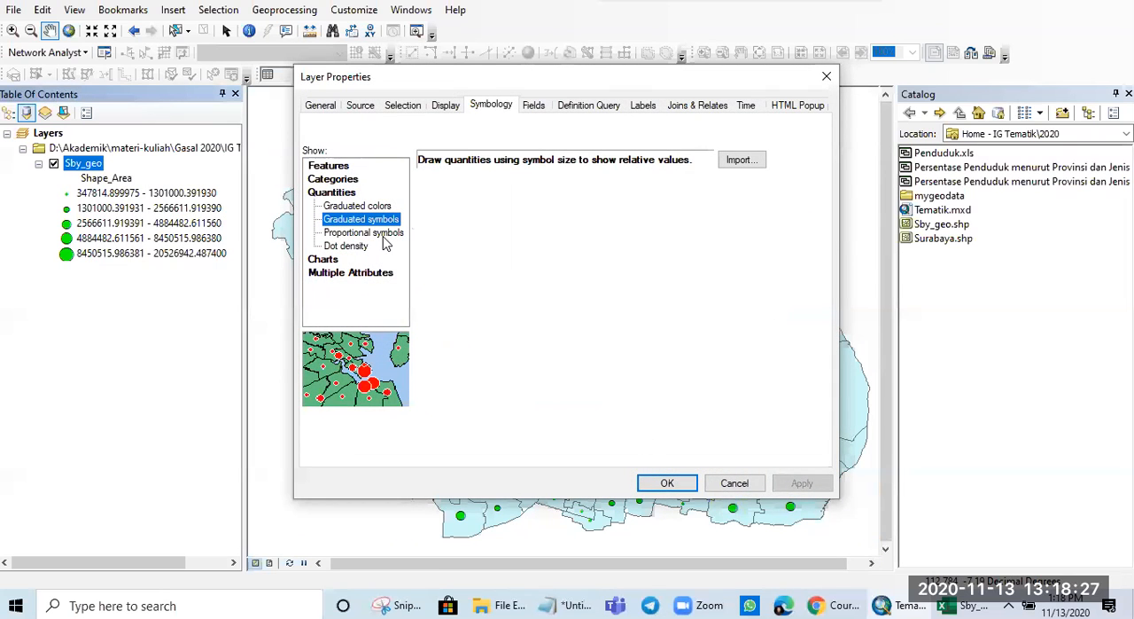
pyautogui.click(598, 192)
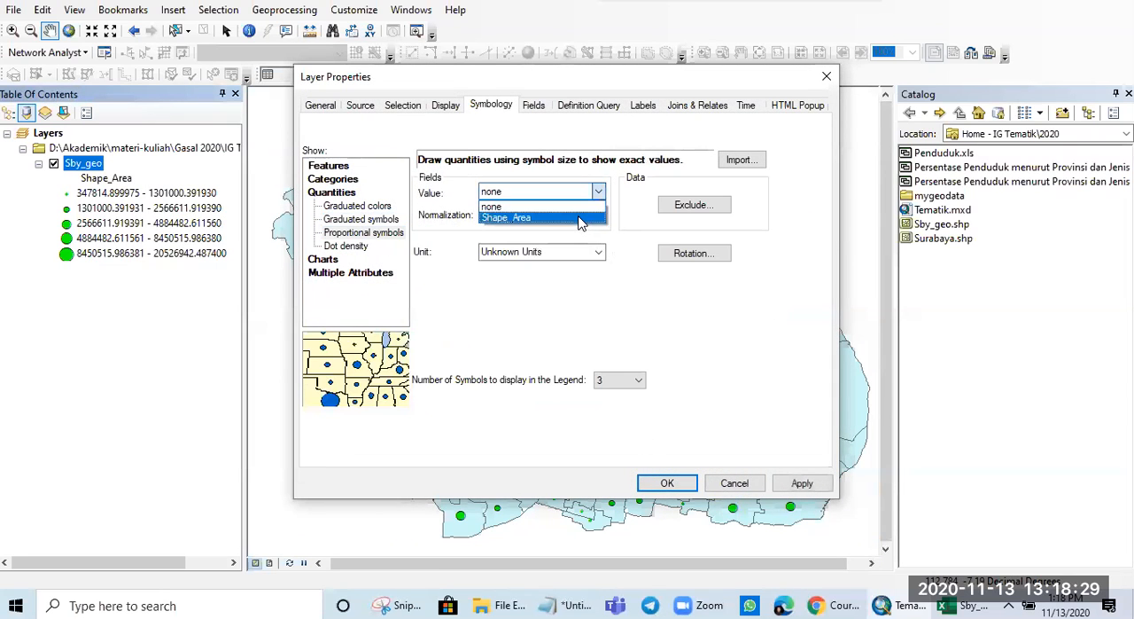
pyautogui.click(581, 220)
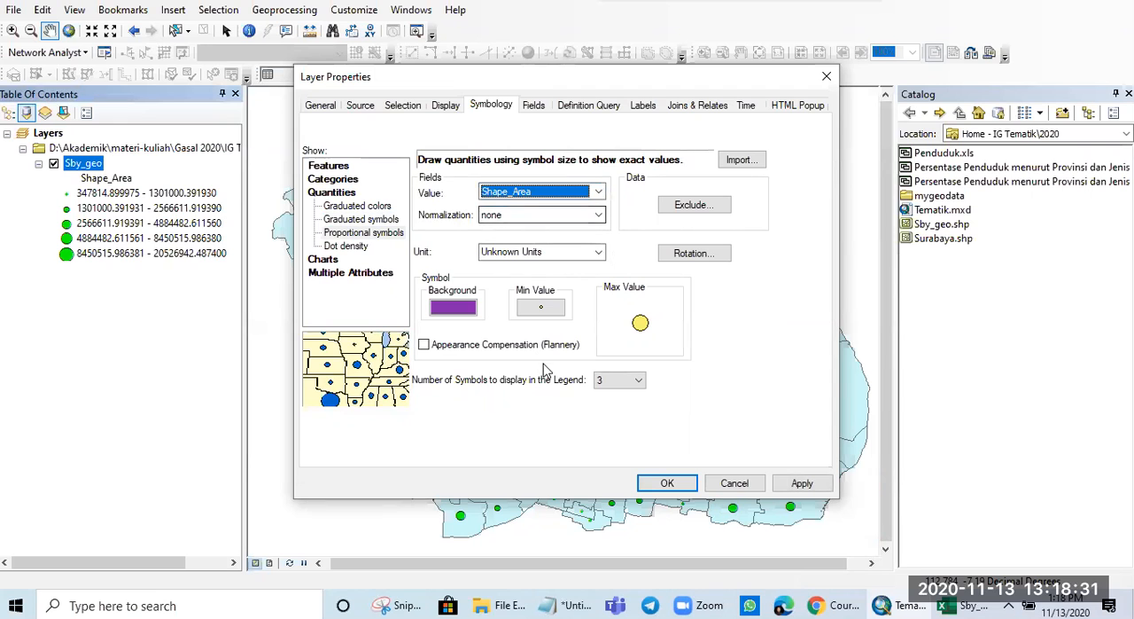
pyautogui.click(813, 486)
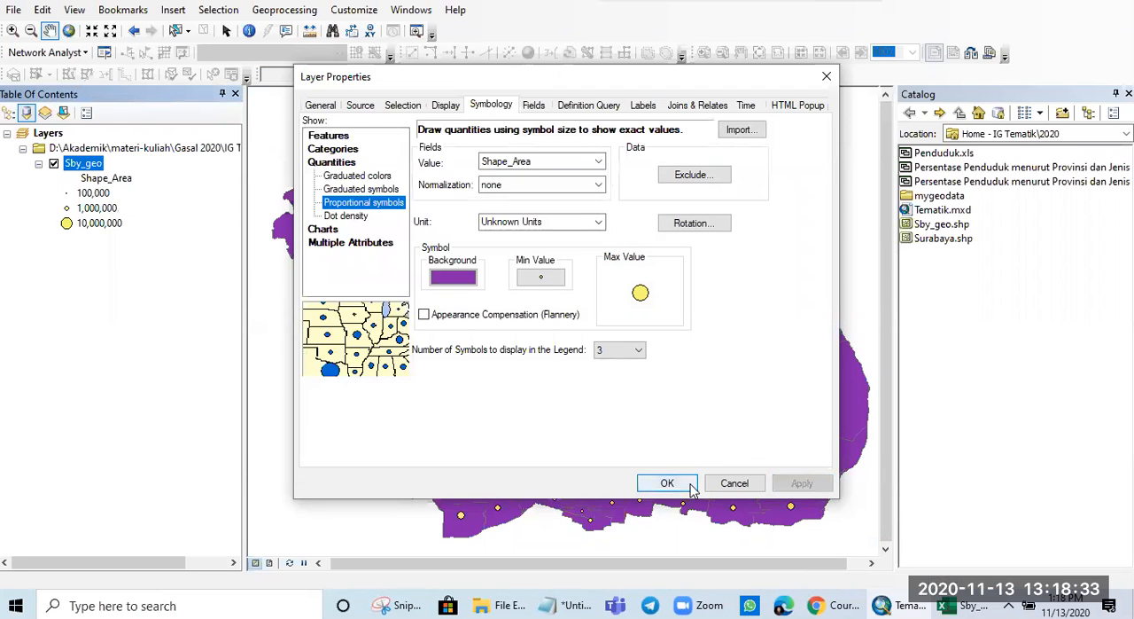
pyautogui.click(667, 482)
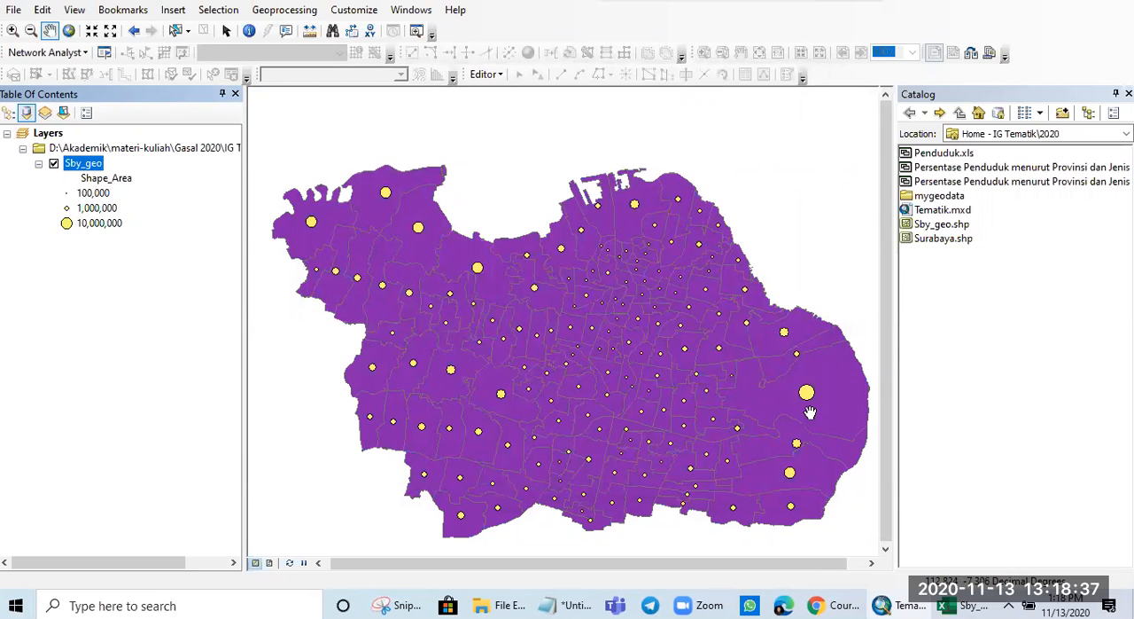
# - Set the background fill of the Sby_geo proportional symbols to black and apply the symbology
pyautogui.scroll(2, 656, 405)
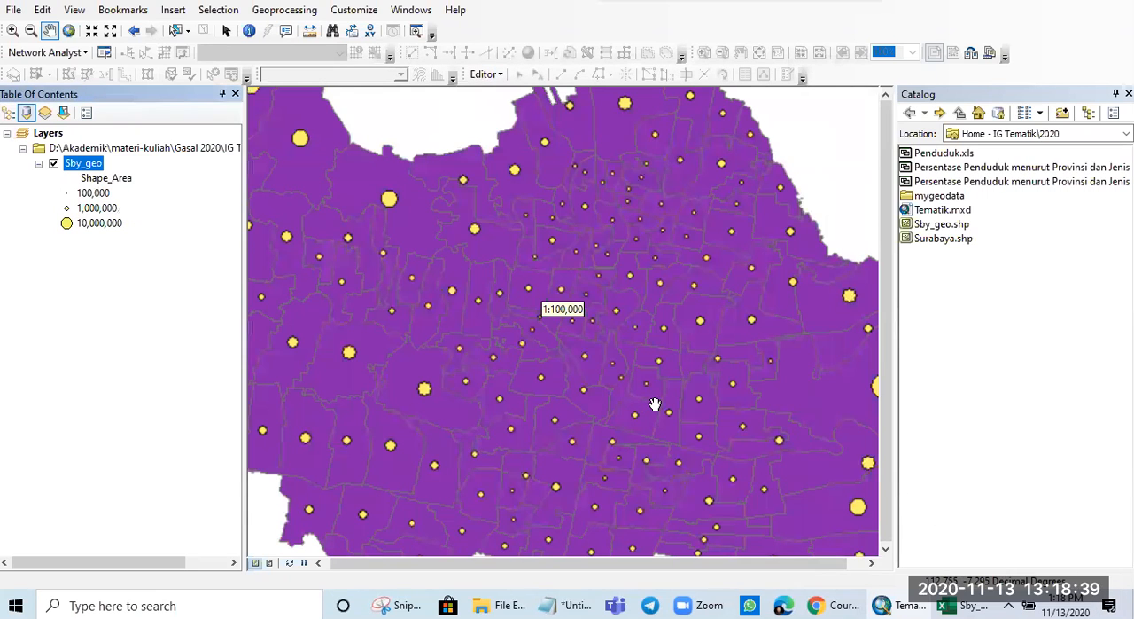
pyautogui.scroll(-2, 663, 406)
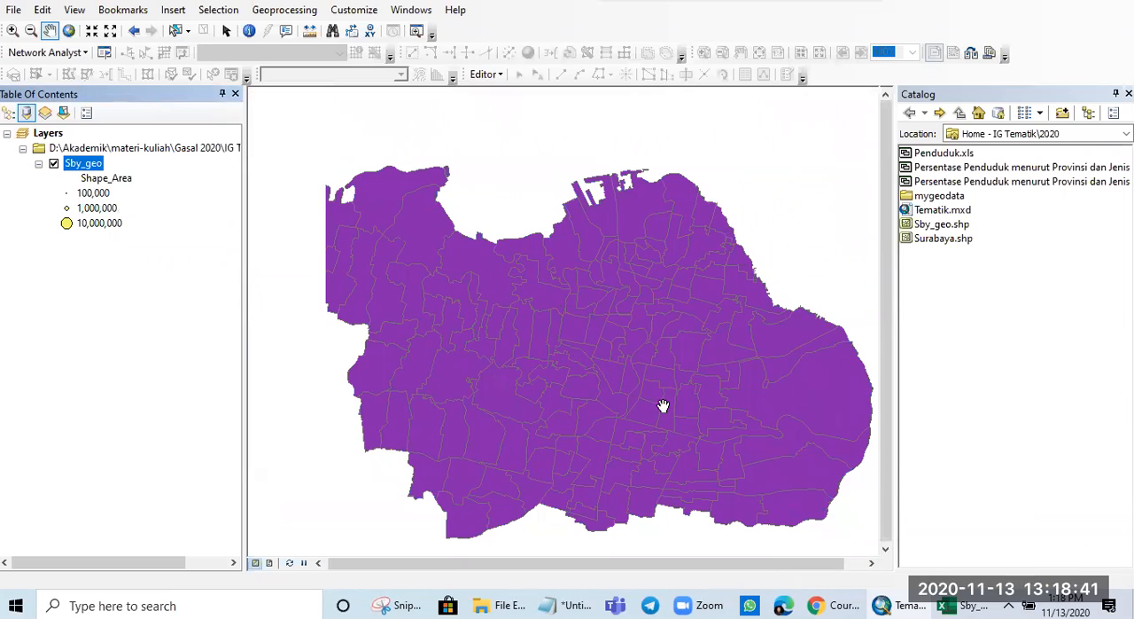
pyautogui.rightClick(79, 172)
pyautogui.click(142, 514)
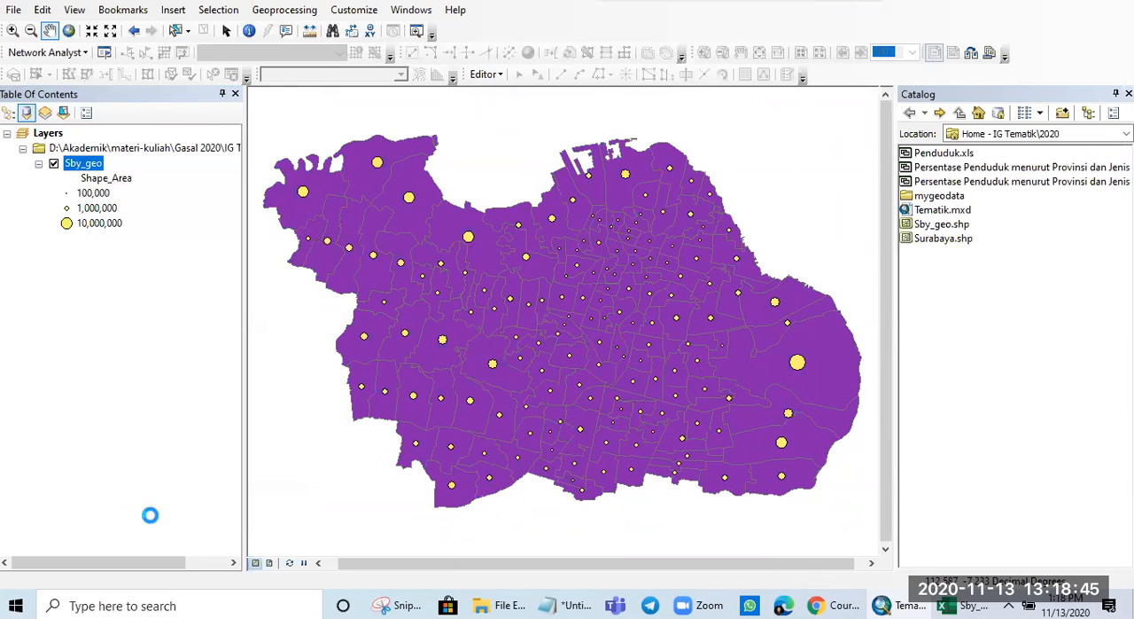
pyautogui.click(453, 309)
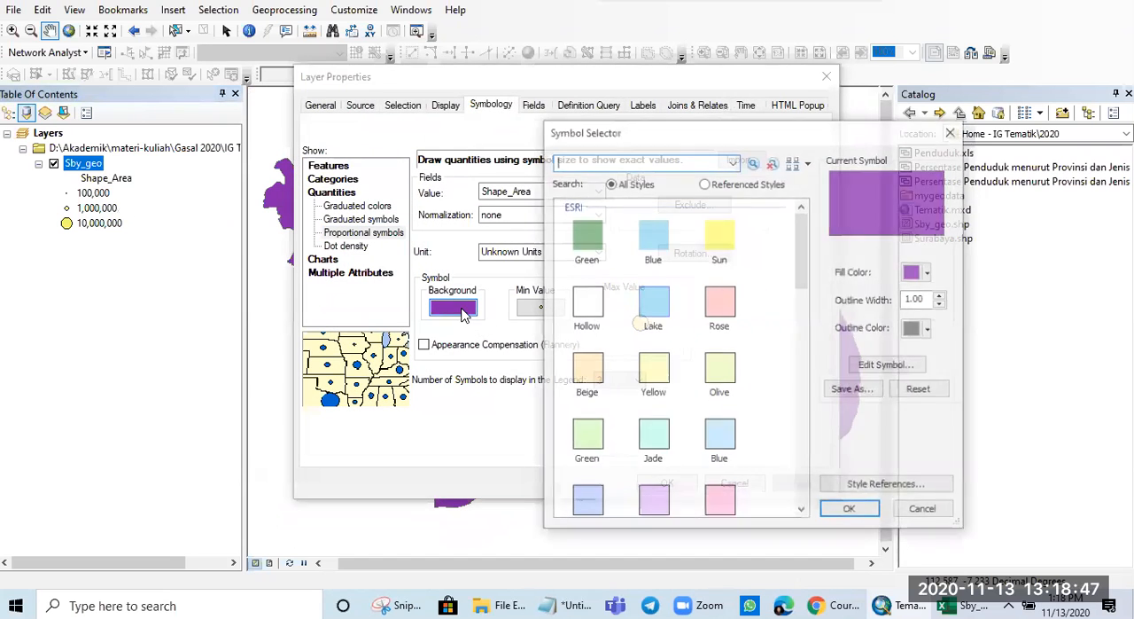
pyautogui.click(928, 273)
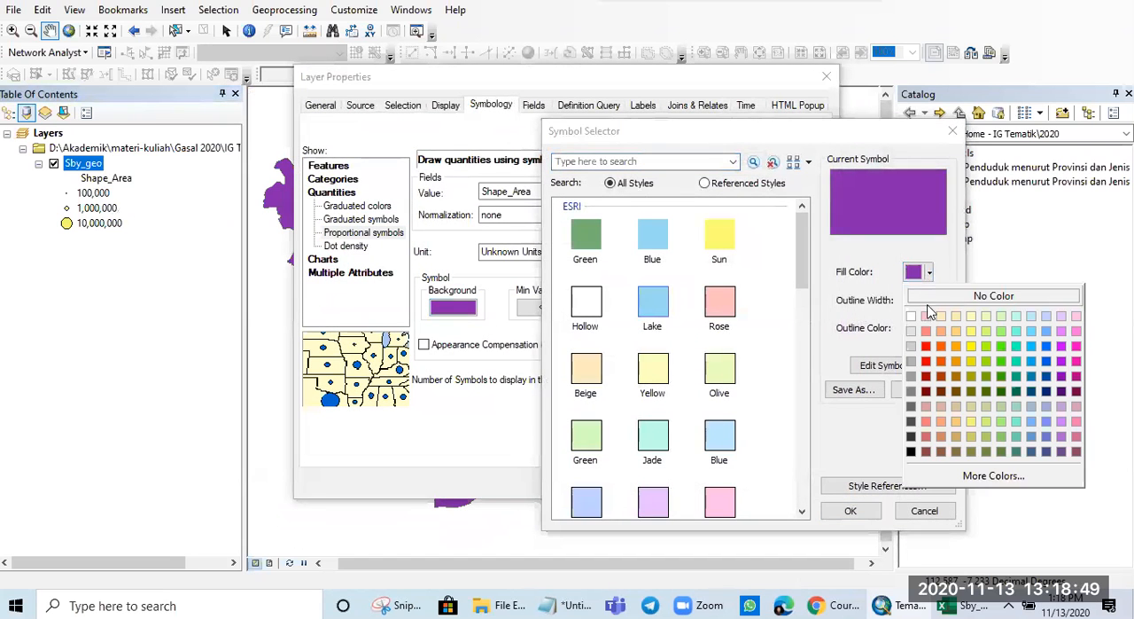
pyautogui.click(911, 451)
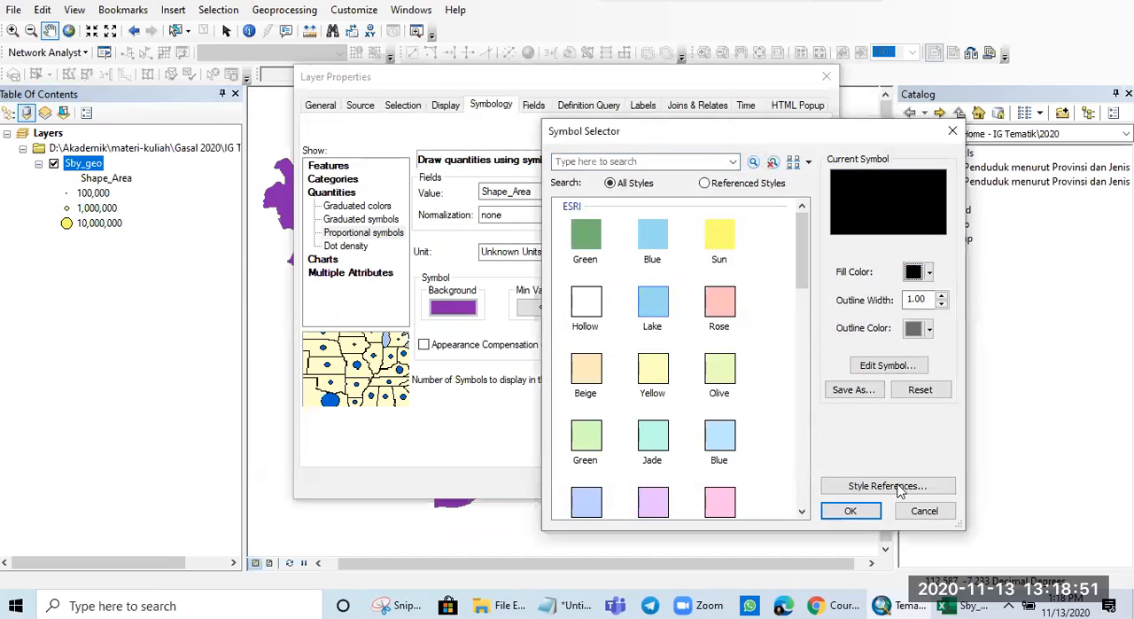
pyautogui.click(853, 511)
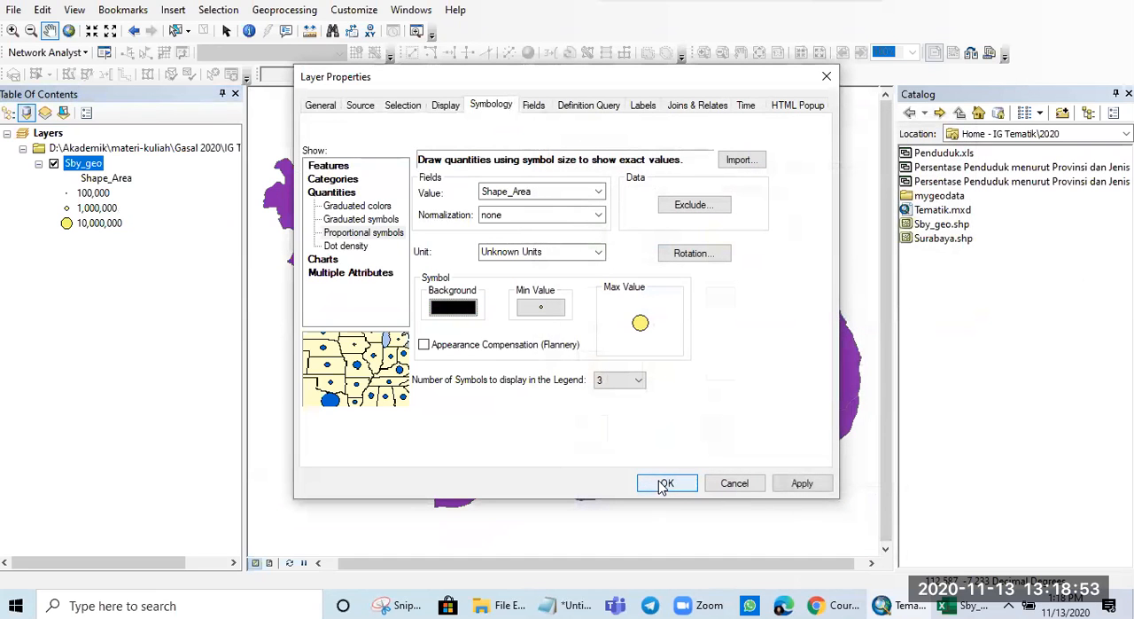
pyautogui.click(797, 483)
pyautogui.click(668, 483)
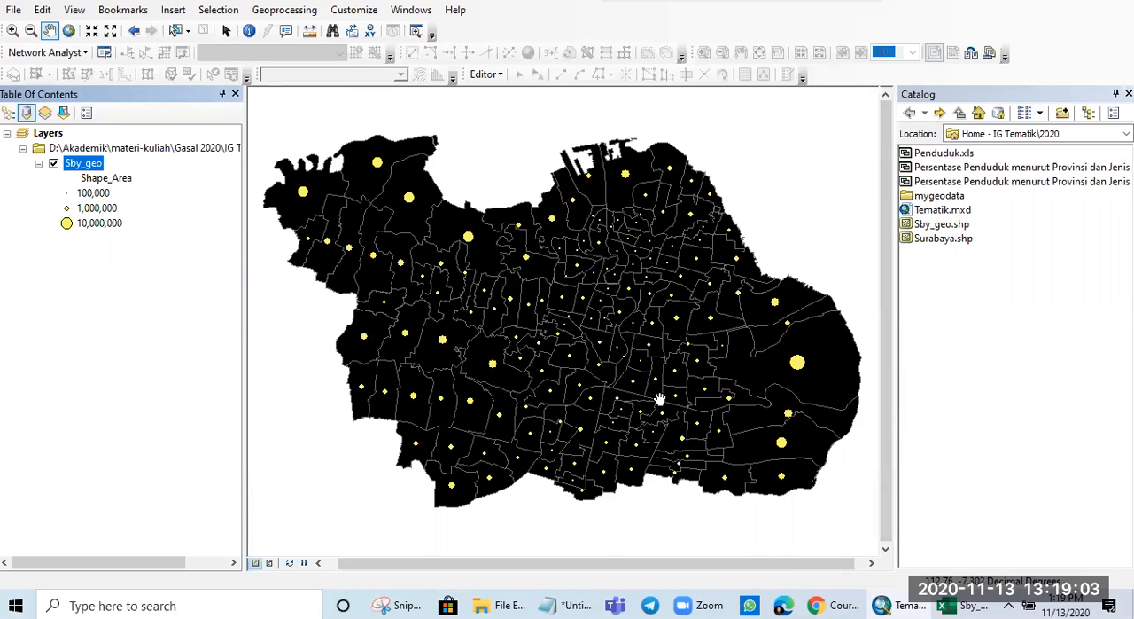
# - Switch the Sby_geo symbology to dot density and add Shape_Area as the dot field
pyautogui.rightClick(84, 166)
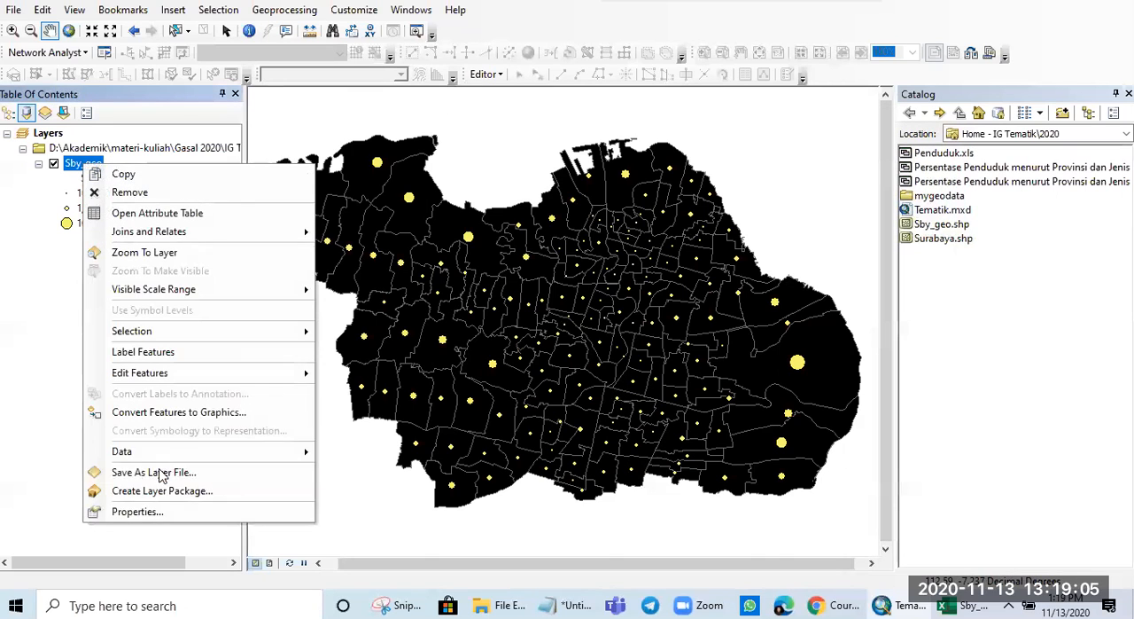
pyautogui.click(160, 511)
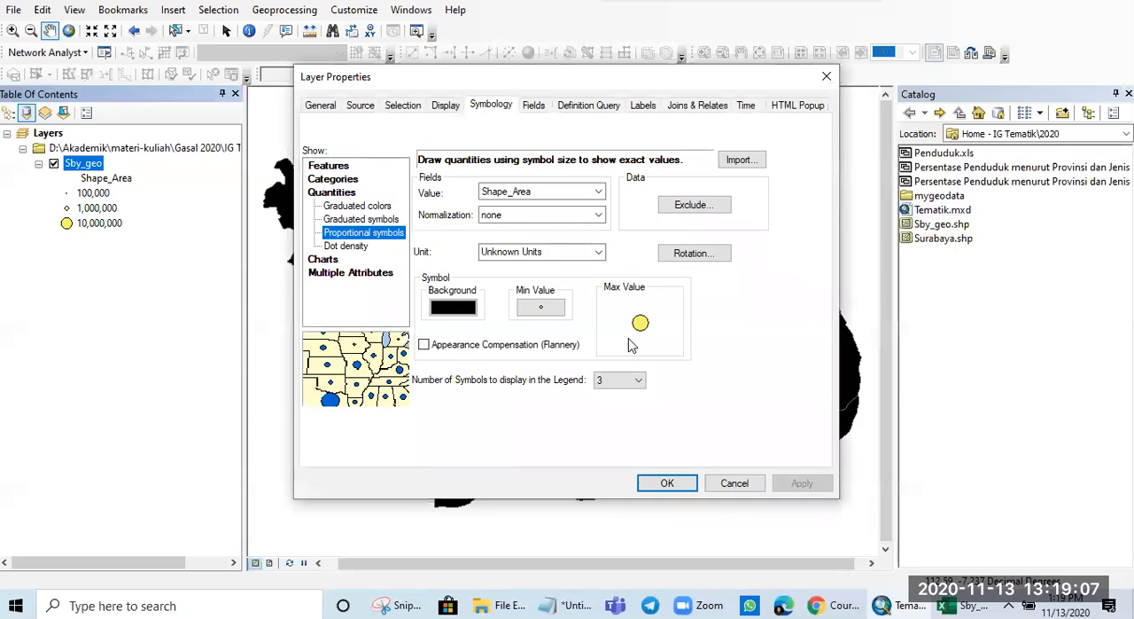
pyautogui.click(346, 245)
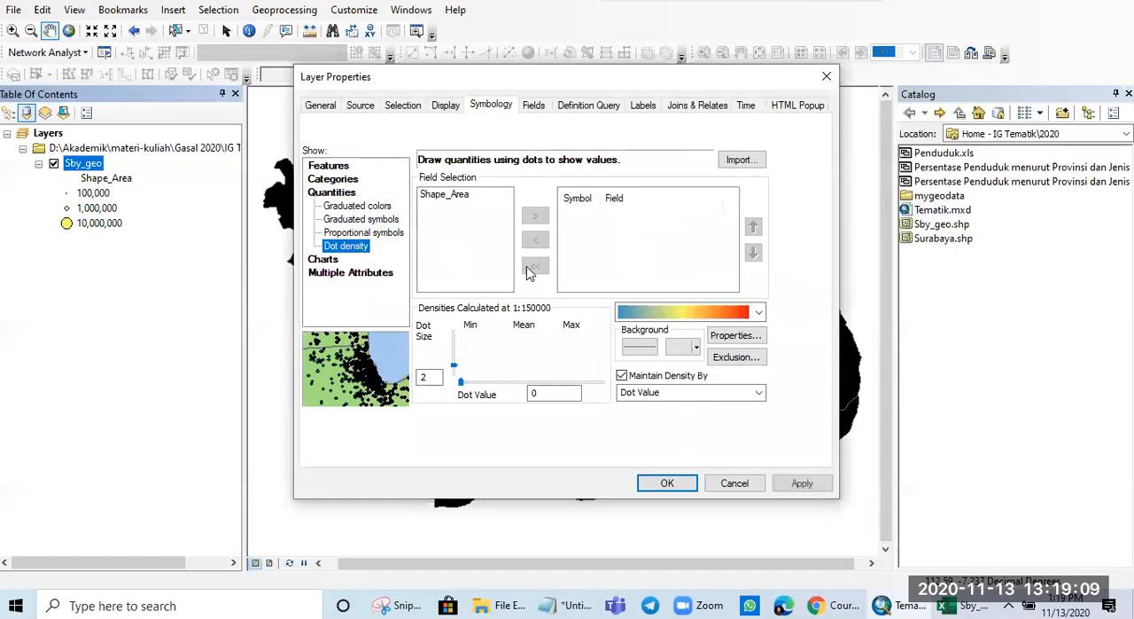
pyautogui.click(450, 195)
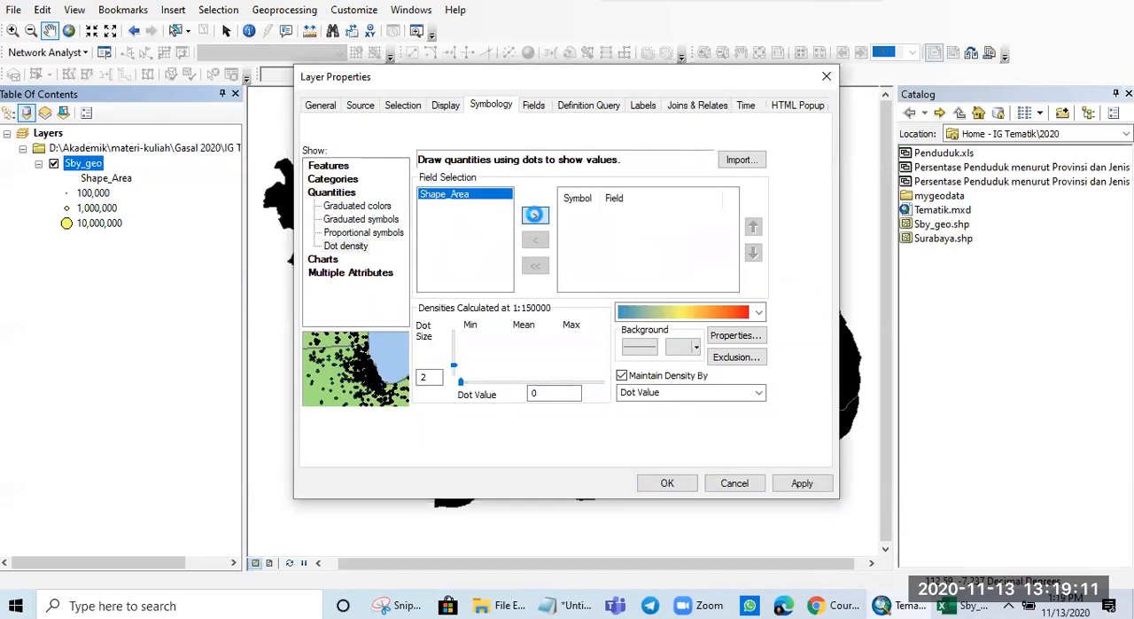
pyautogui.click(536, 216)
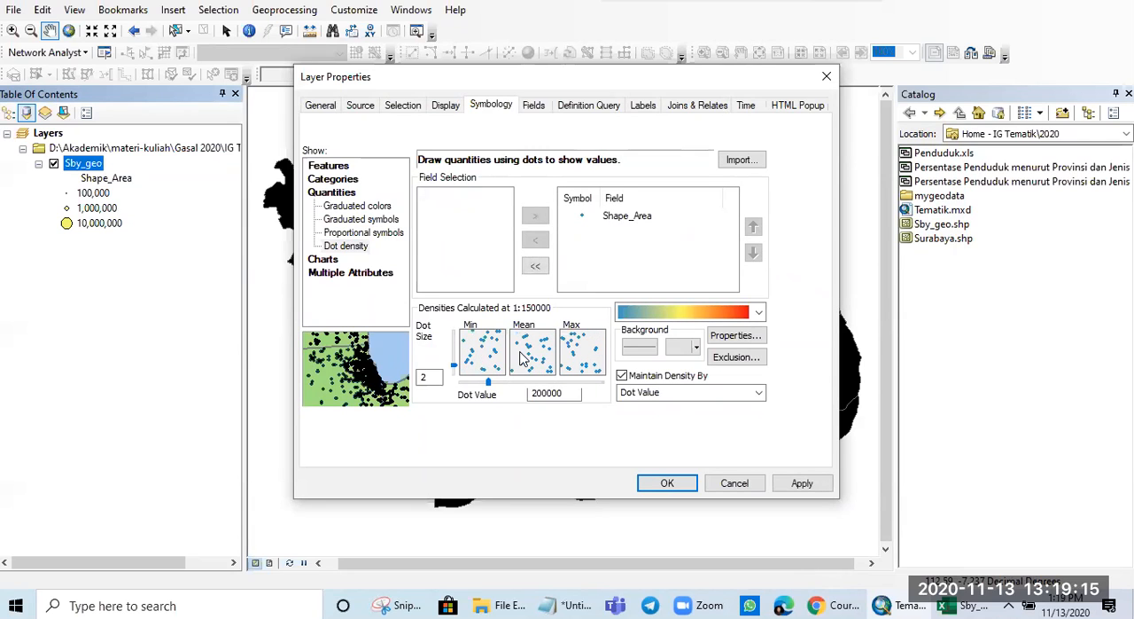
# - Choose the dark green to yellow to red color ramp for the dots and apply the dot density symbology
pyautogui.click(742, 311)
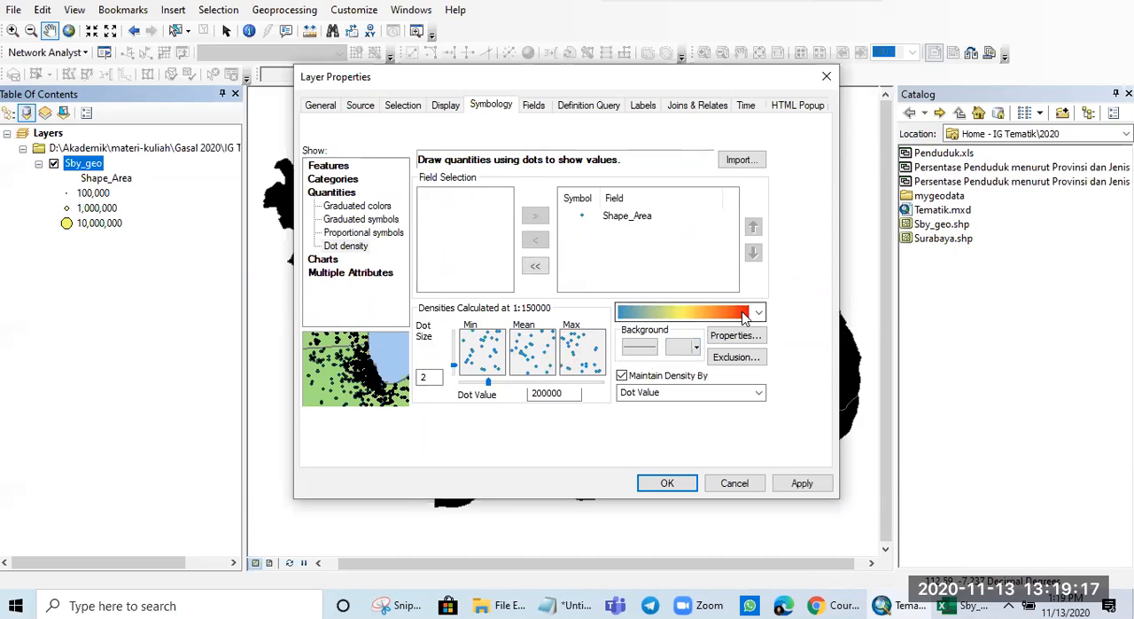
pyautogui.scroll(2, 747, 31)
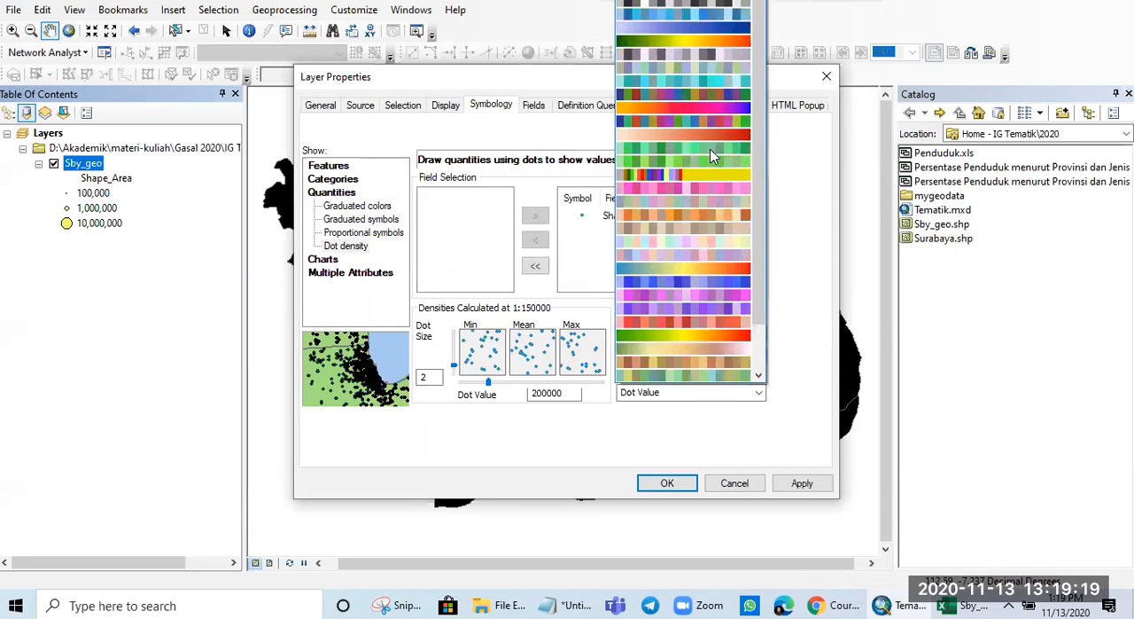
pyautogui.click(700, 44)
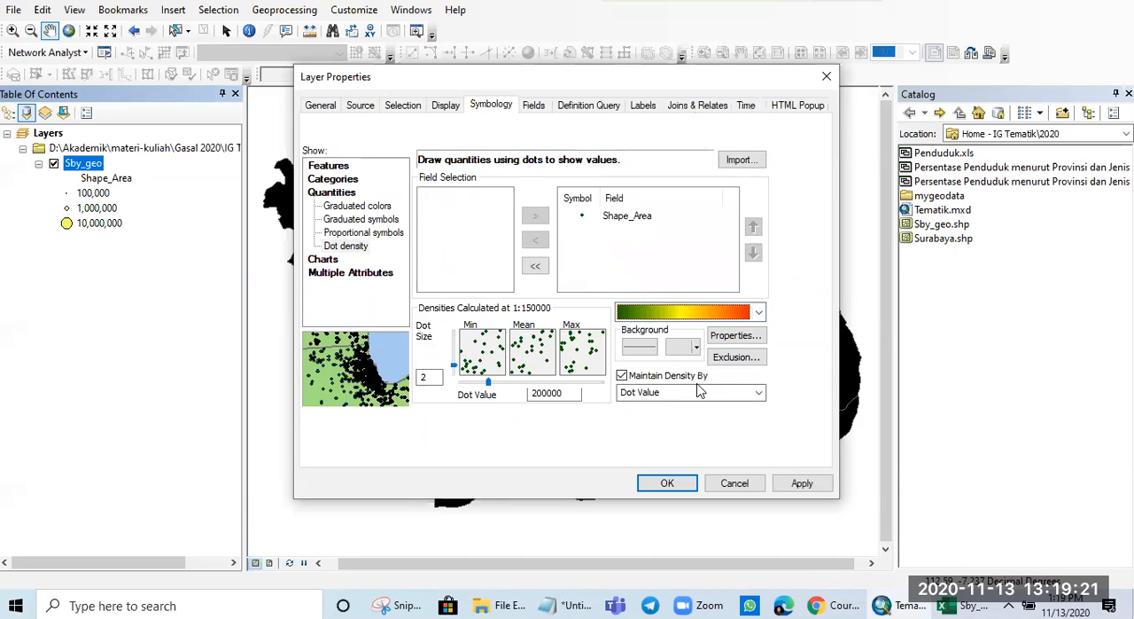
pyautogui.click(802, 483)
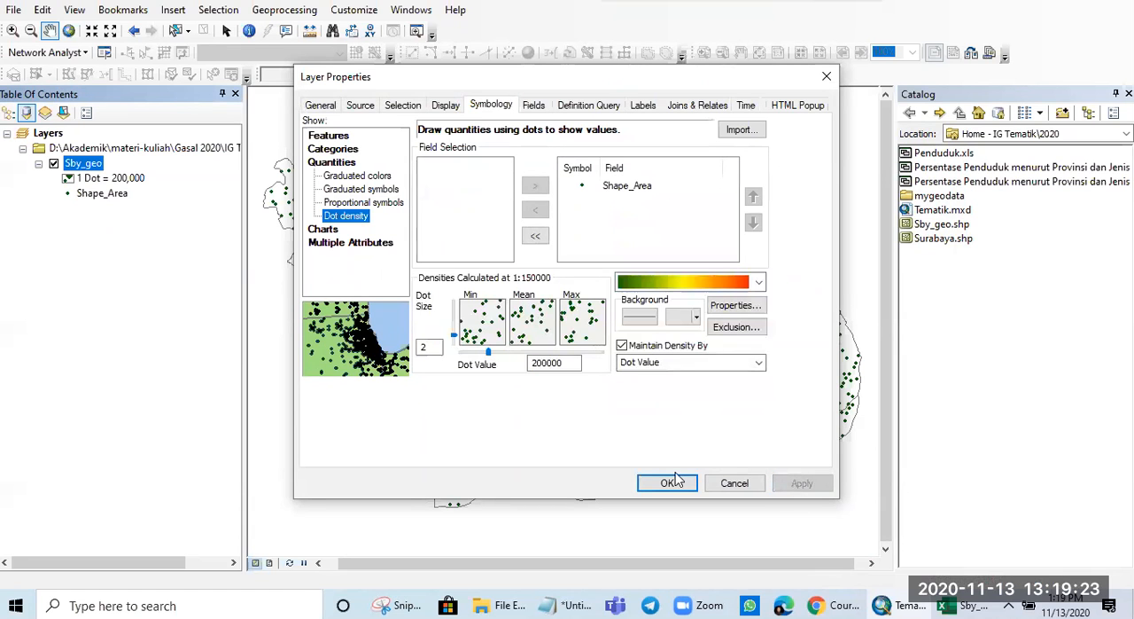
pyautogui.click(665, 483)
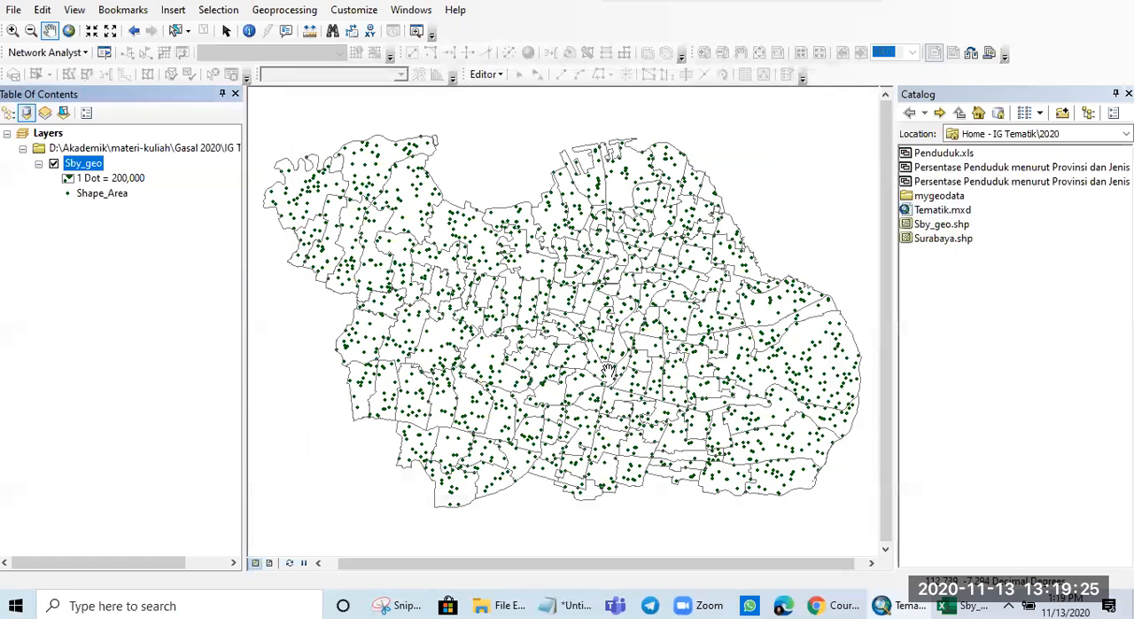
# - Examine how the Shape_Area dots and the value per dot change at different map scales and across the city
pyautogui.scroll(2, 737, 446)
pyautogui.scroll(-6, 753, 417)
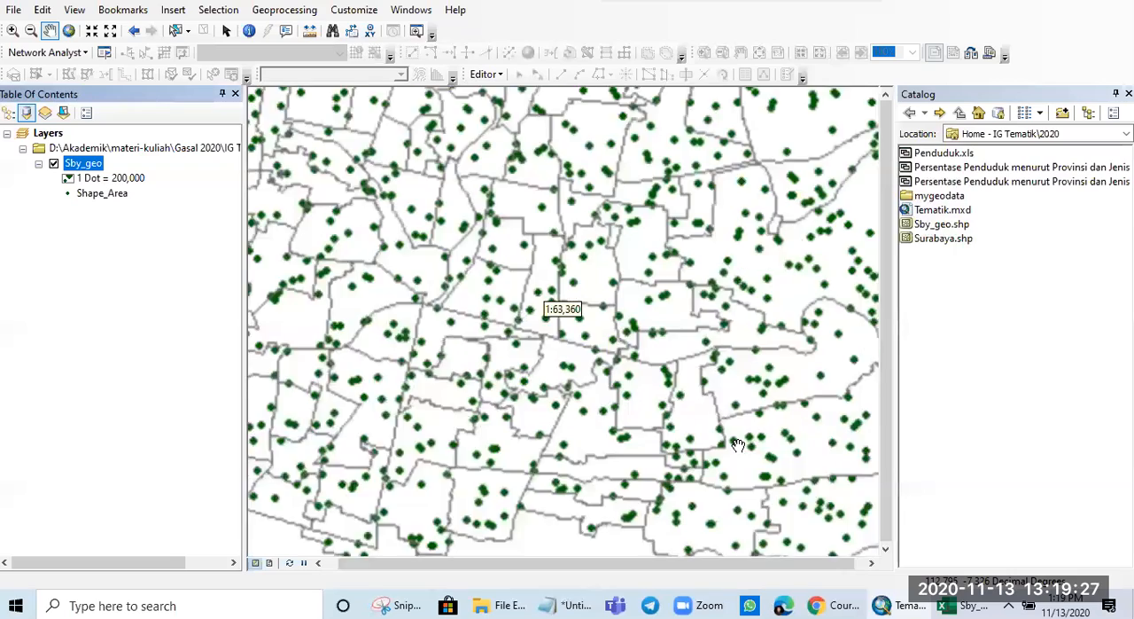
pyautogui.scroll(-2, 770, 367)
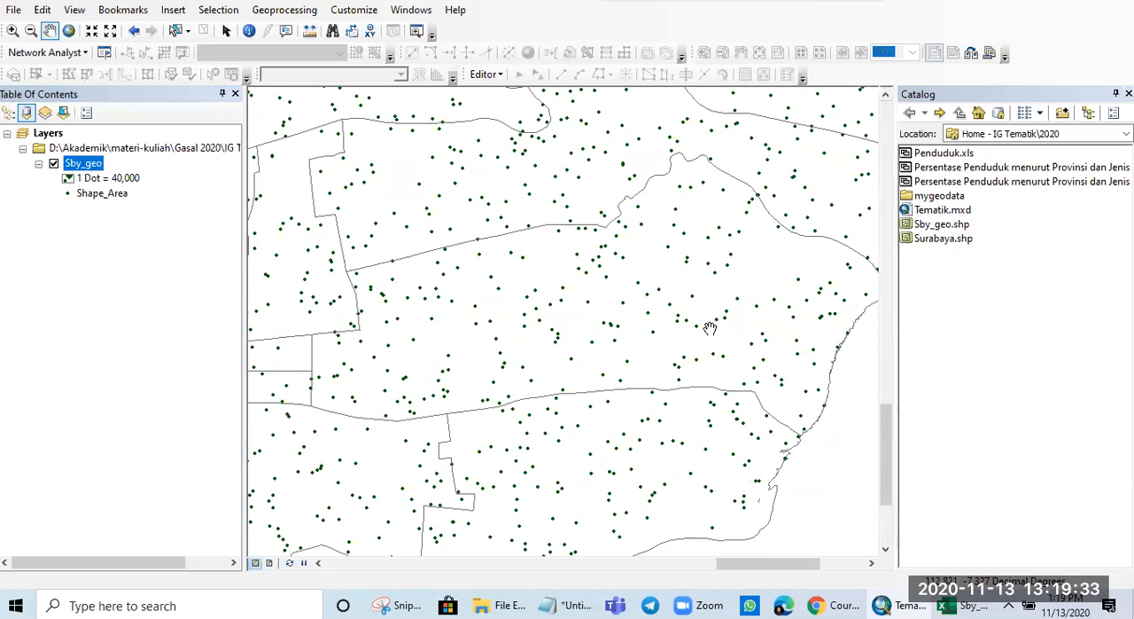
pyautogui.scroll(2, 535, 398)
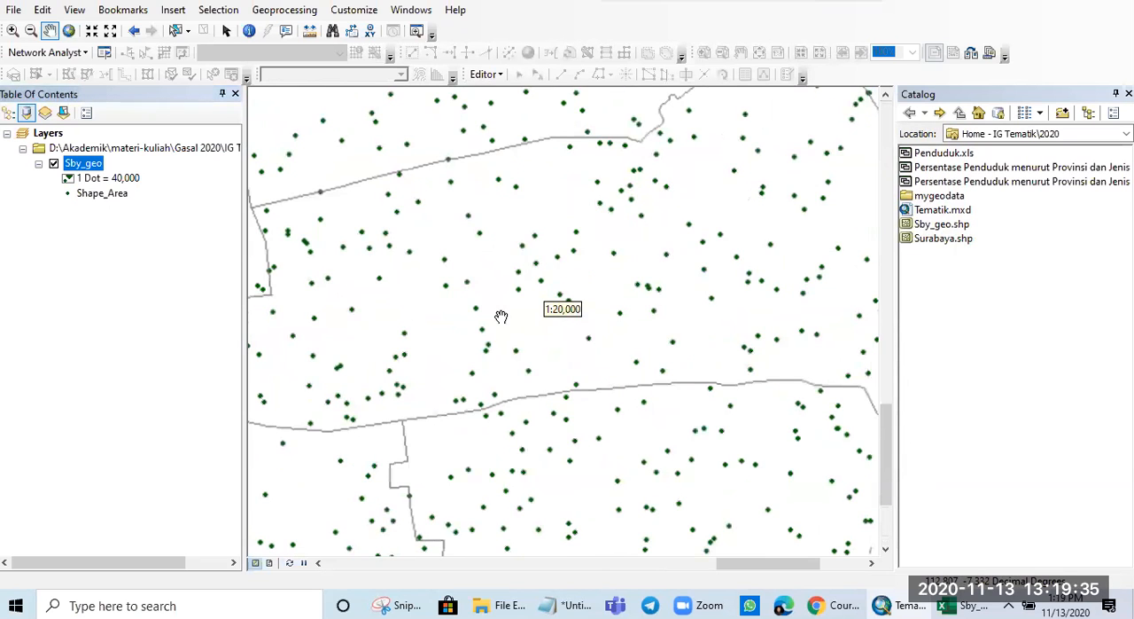
pyautogui.scroll(-3, 501, 316)
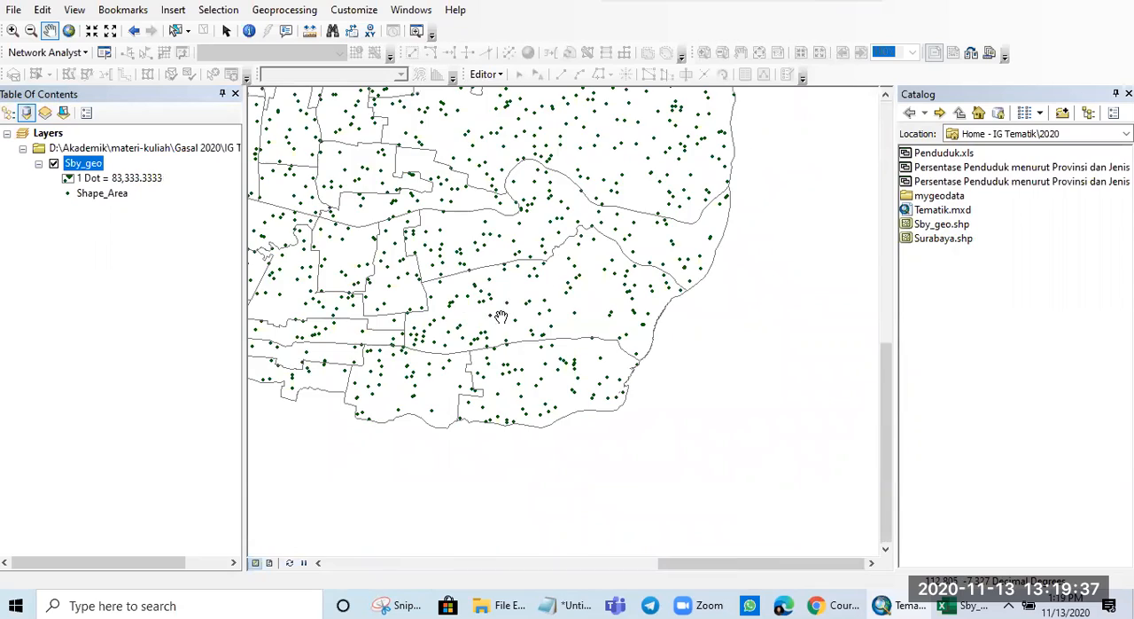
pyautogui.moveTo(408, 281); pyautogui.dragTo(647, 329)
pyautogui.moveTo(439, 310); pyautogui.dragTo(653, 317)
pyautogui.moveTo(490, 321); pyautogui.dragTo(627, 321)
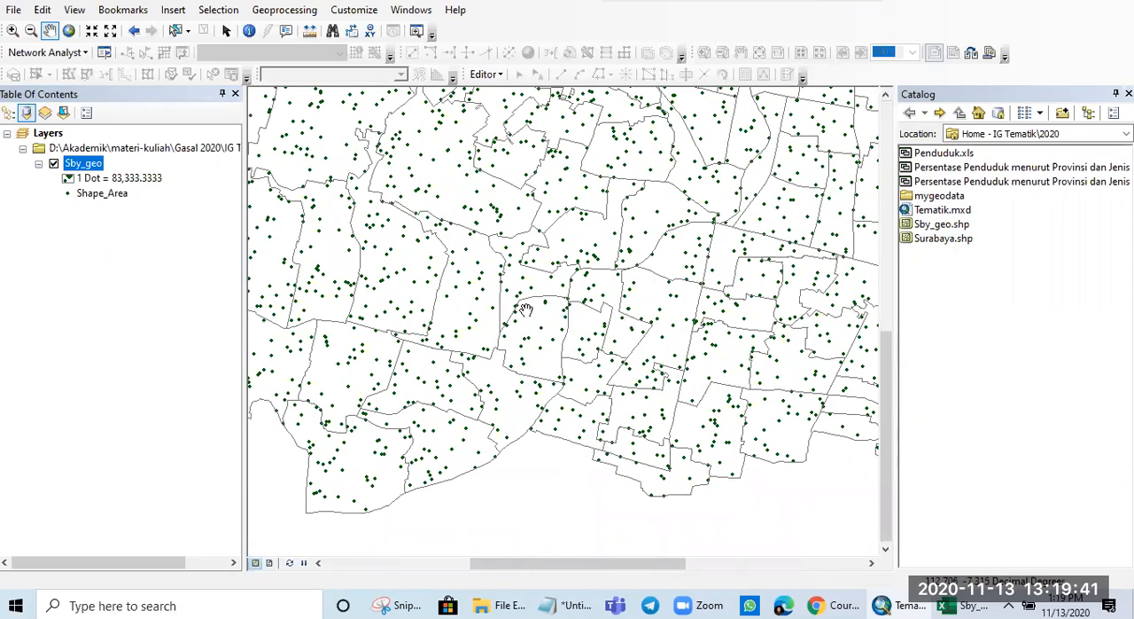
pyautogui.scroll(-1, 583, 416)
pyautogui.scroll(-3, 583, 416)
pyautogui.scroll(2, 585, 415)
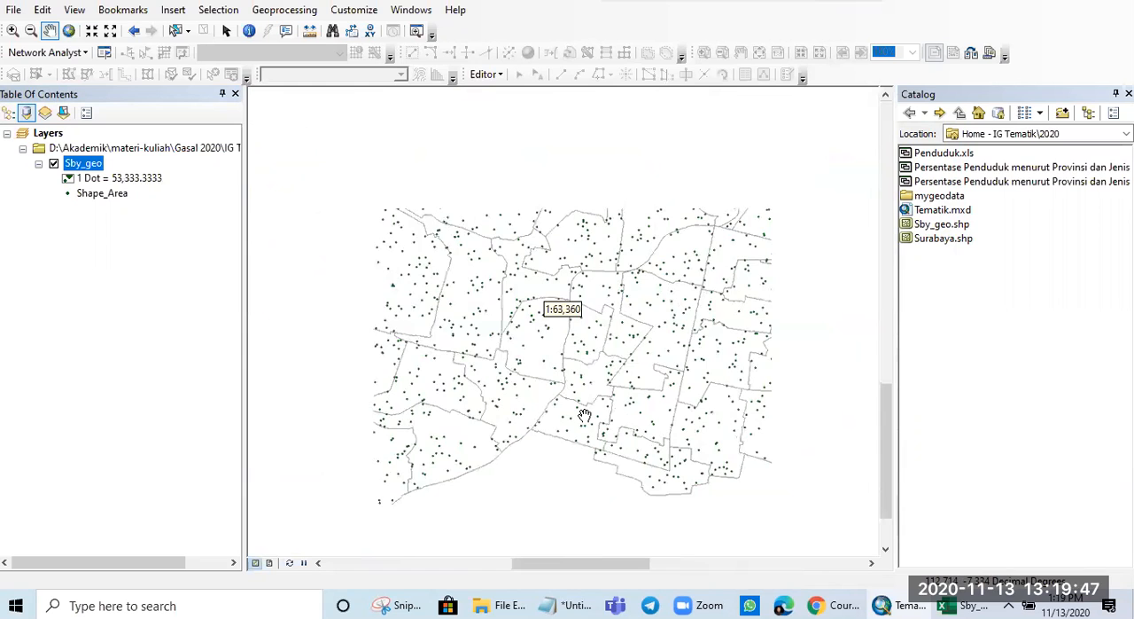
pyautogui.scroll(2, 585, 415)
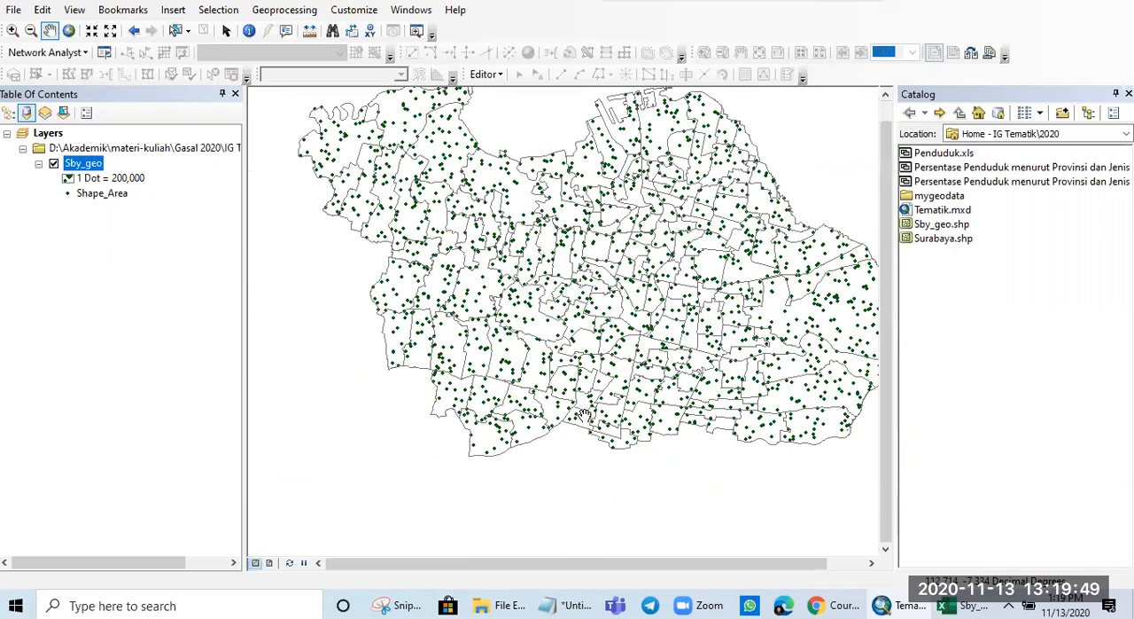
pyautogui.moveTo(687, 273); pyautogui.dragTo(629, 328)
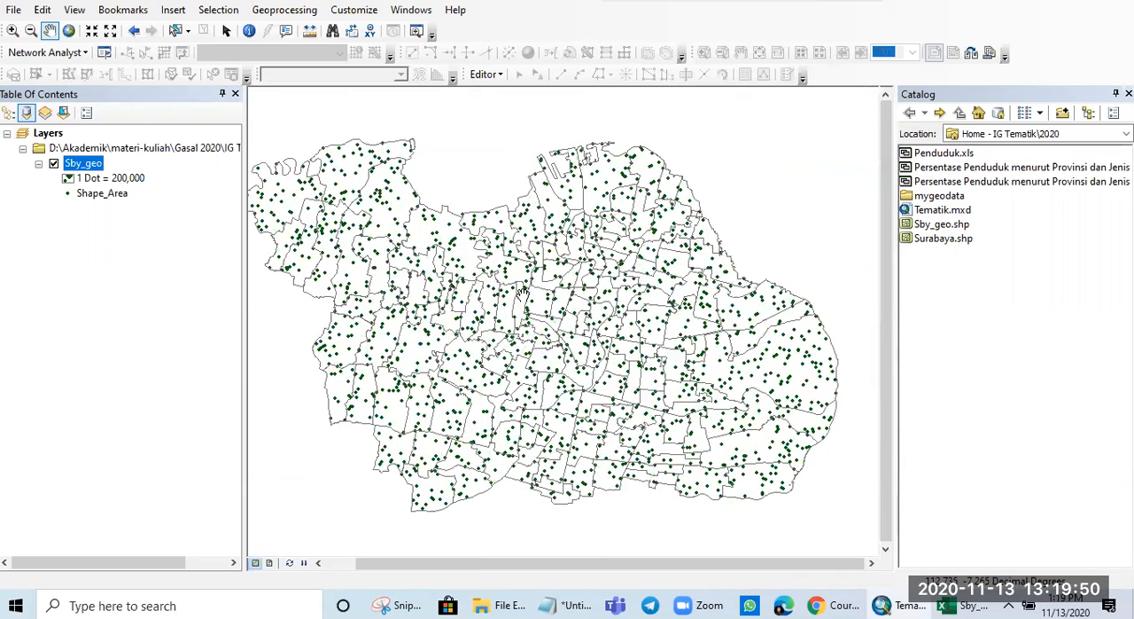
# - Switch the Sby_geo symbology to pie charts of the Shape_Area field, apply it and uncover the map for comparison
pyautogui.rightClick(88, 170)
pyautogui.click(155, 513)
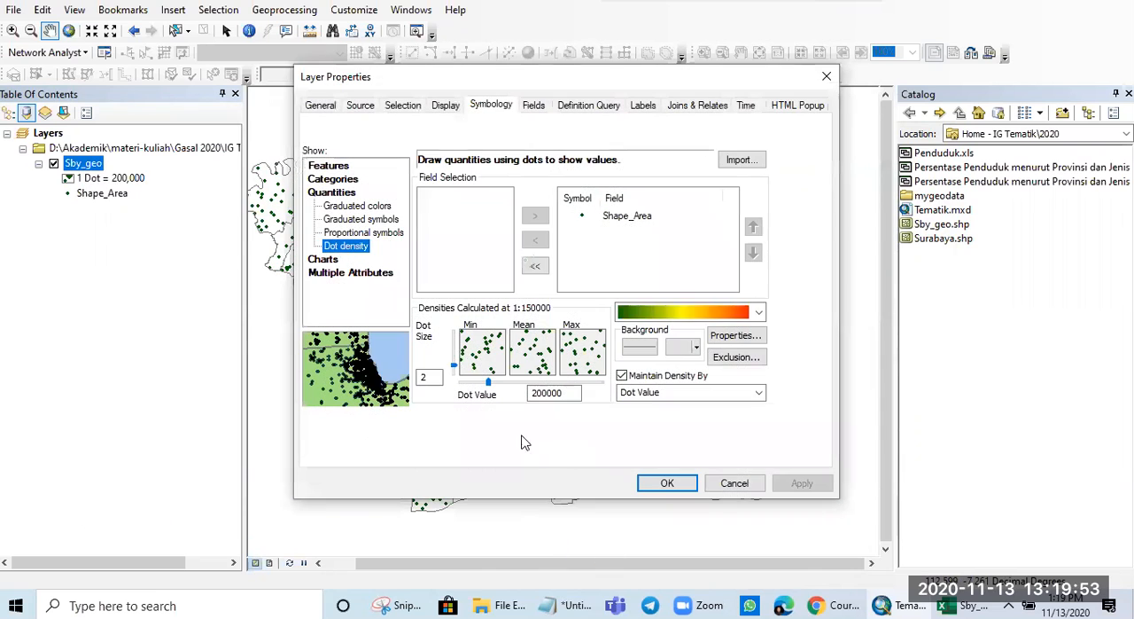
pyautogui.click(330, 260)
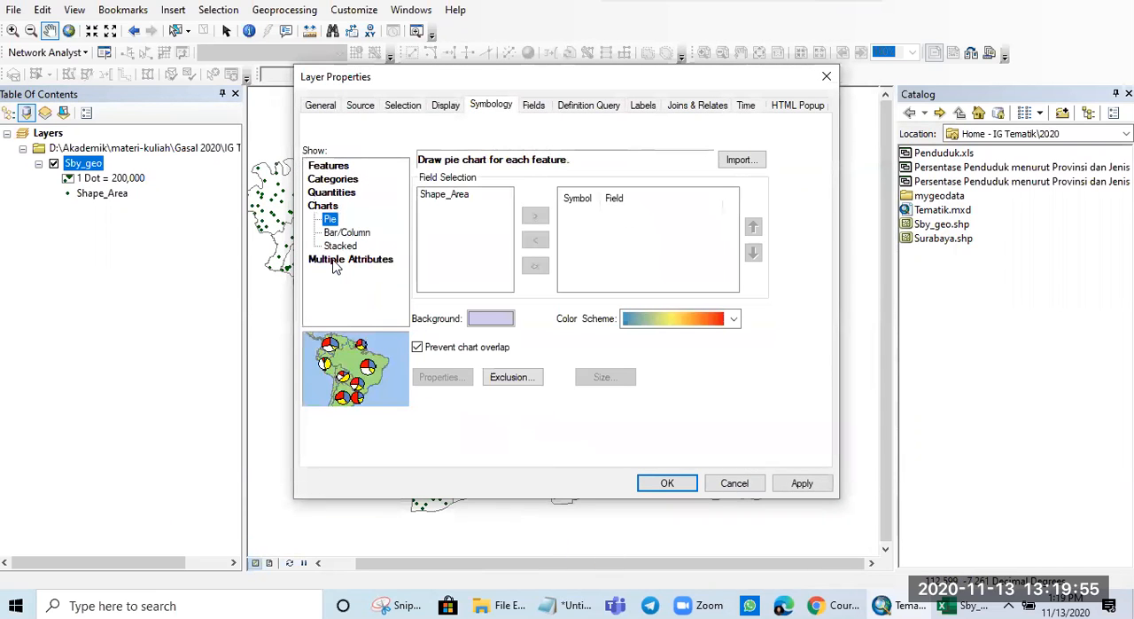
pyautogui.click(443, 195)
pyautogui.click(535, 216)
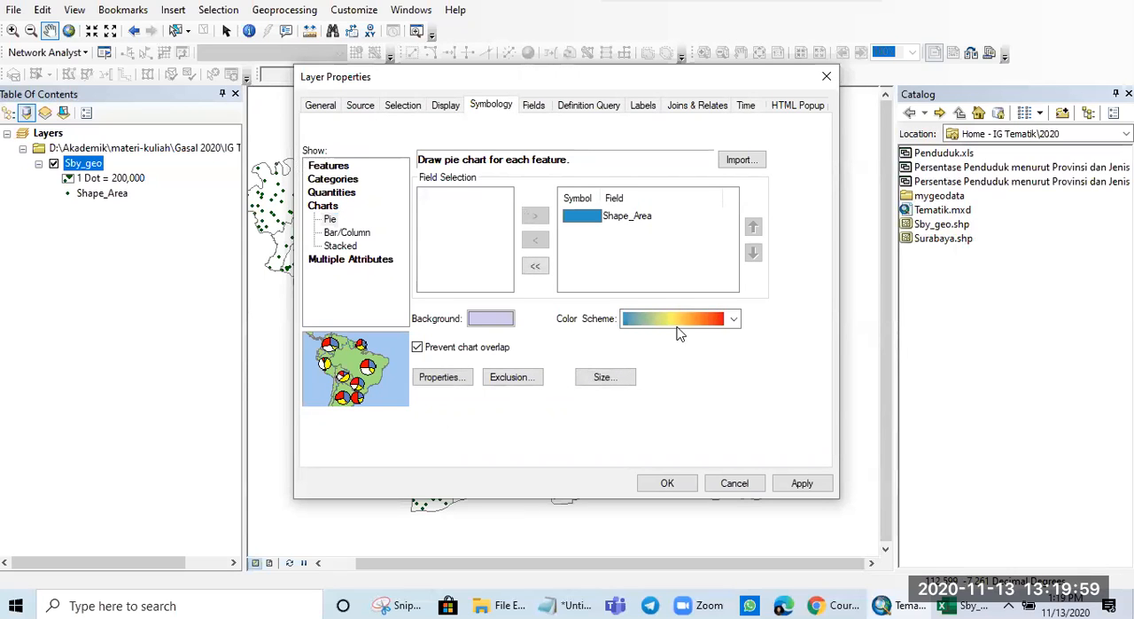
pyautogui.click(804, 484)
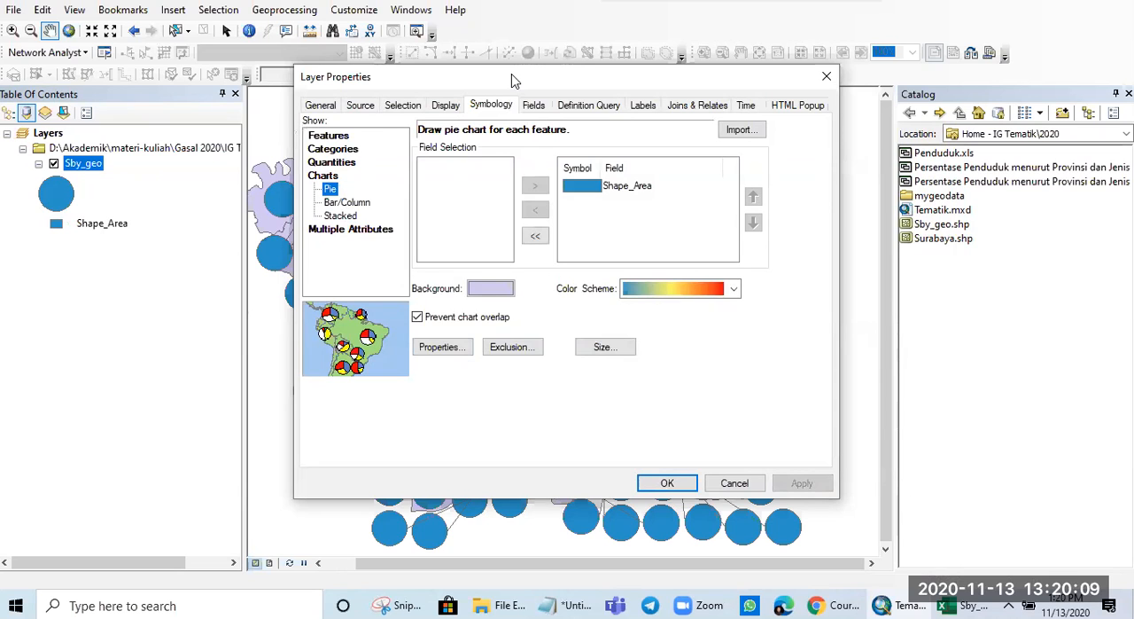
pyautogui.moveTo(512, 81); pyautogui.dragTo(329, 84)
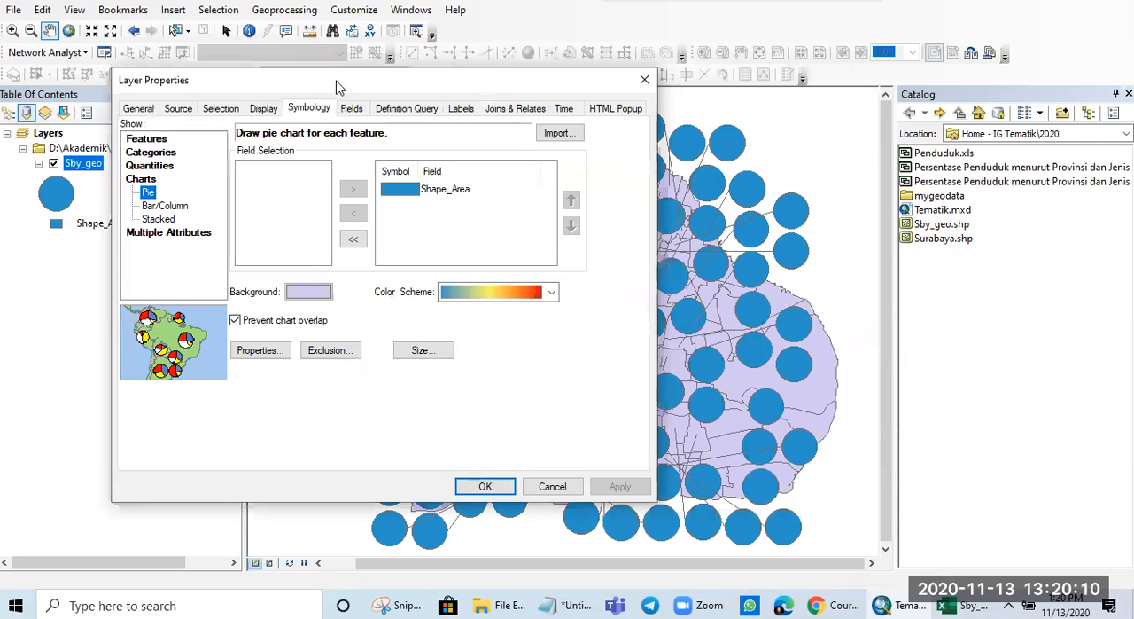
# - Switch the Sby_geo symbology to bar/column charts with the Shape_Area field and apply it
pyautogui.click(165, 205)
pyautogui.click(620, 486)
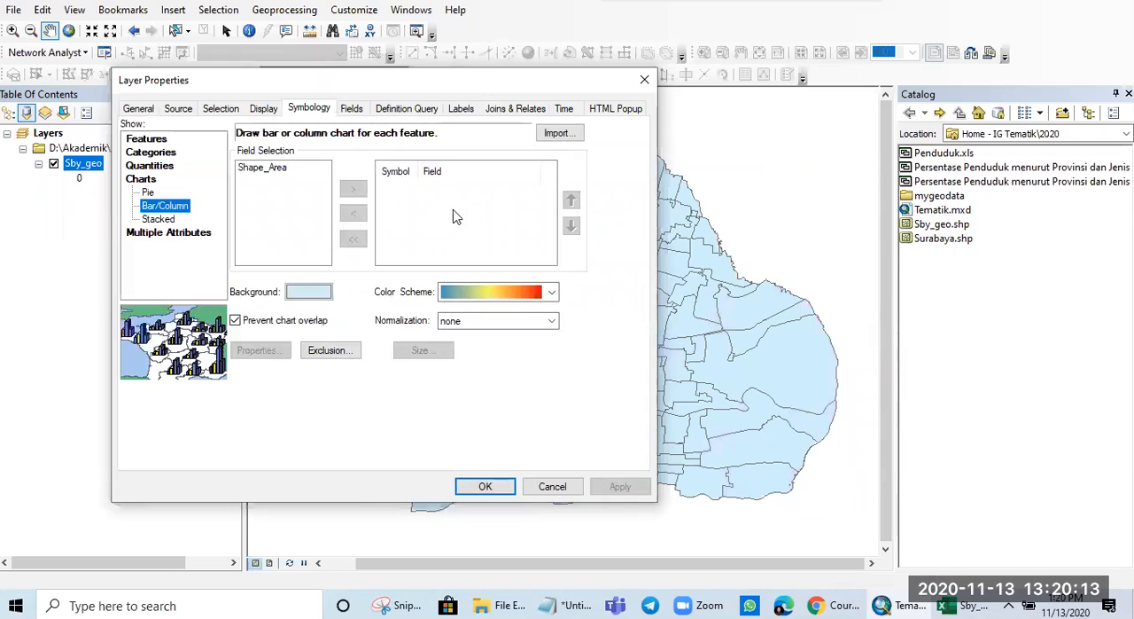
pyautogui.click(277, 168)
pyautogui.click(353, 189)
pyautogui.click(610, 488)
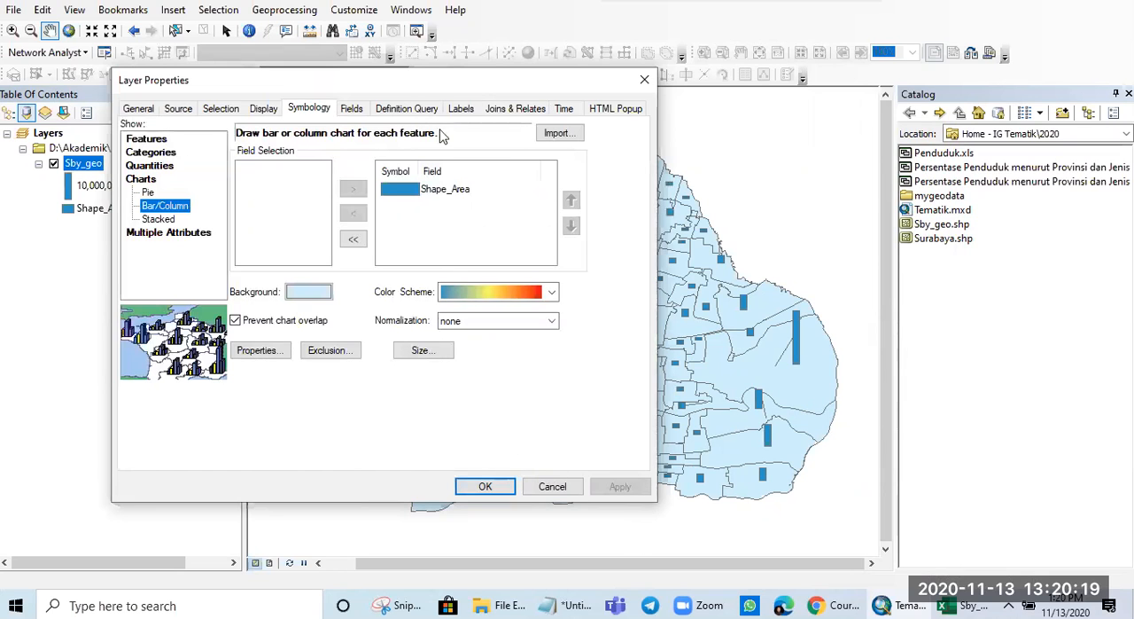
pyautogui.moveTo(420, 93); pyautogui.dragTo(387, 144)
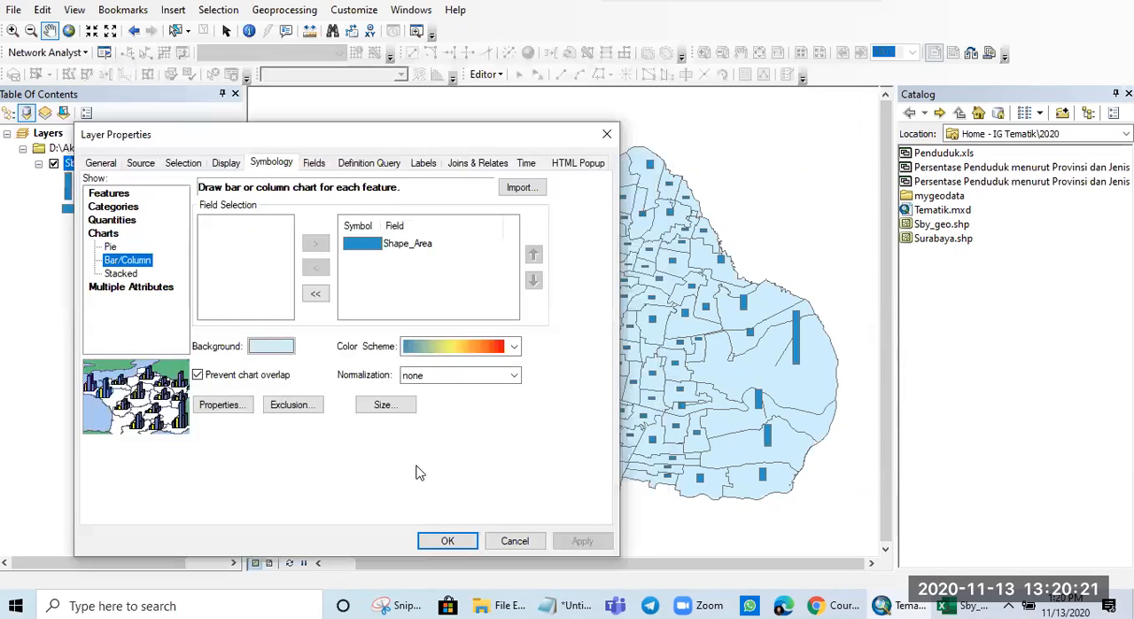
pyautogui.click(447, 537)
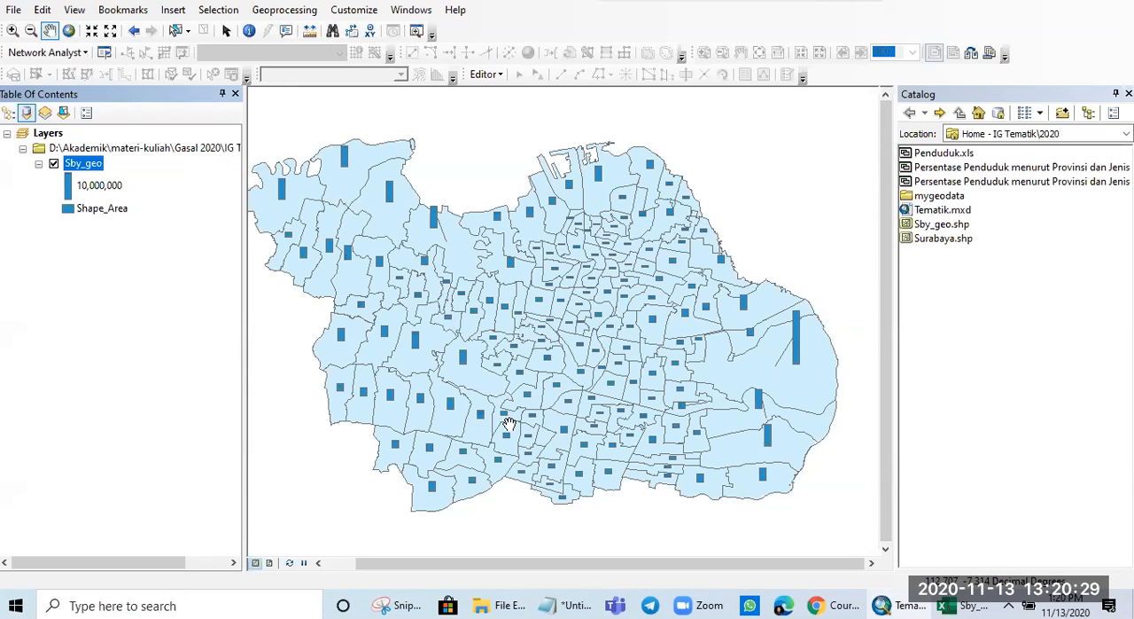
# - Examine how the Shape_Area bar charts on the Sby_geo layer look at different map scales
pyautogui.scroll(2, 547, 438)
pyautogui.scroll(-4, 547, 439)
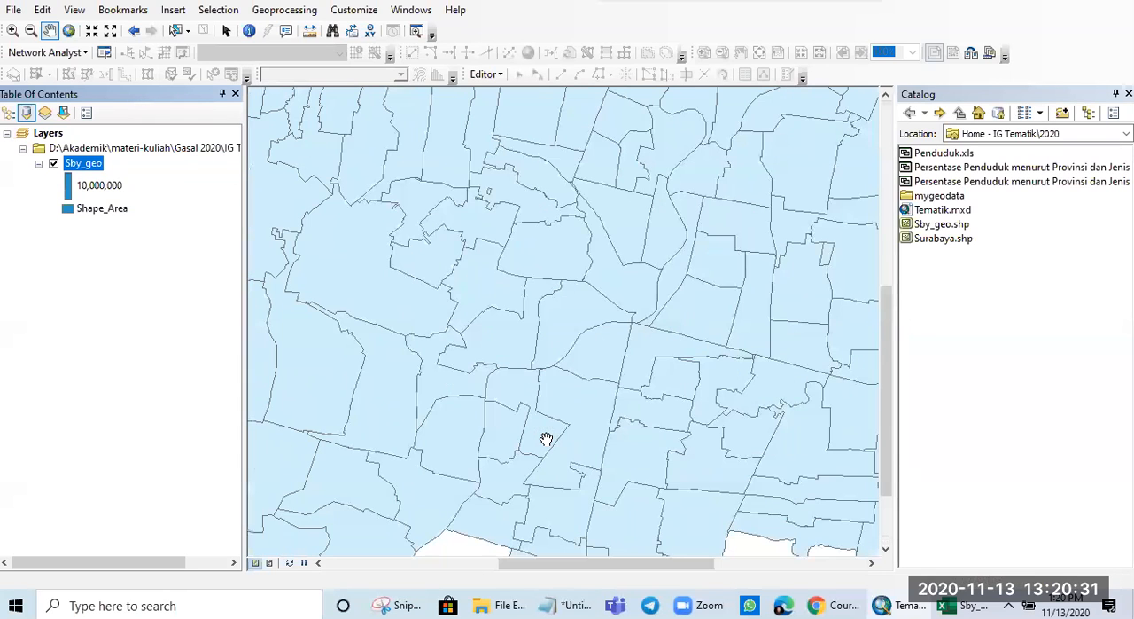
pyautogui.scroll(2, 574, 351)
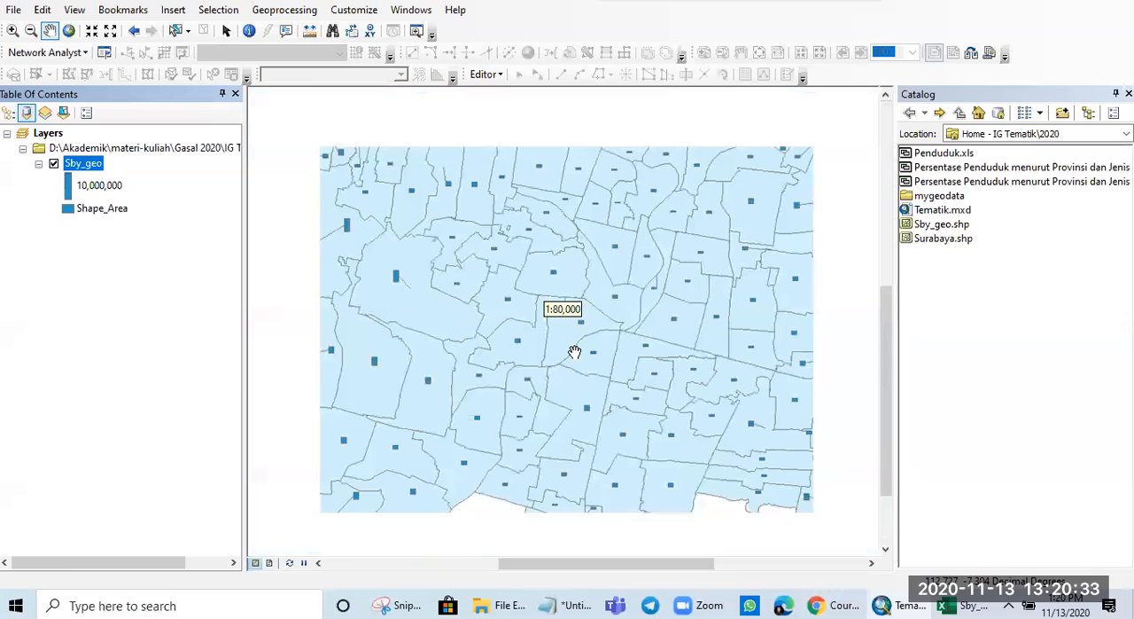
pyautogui.scroll(-1, 574, 352)
pyautogui.scroll(3, 575, 352)
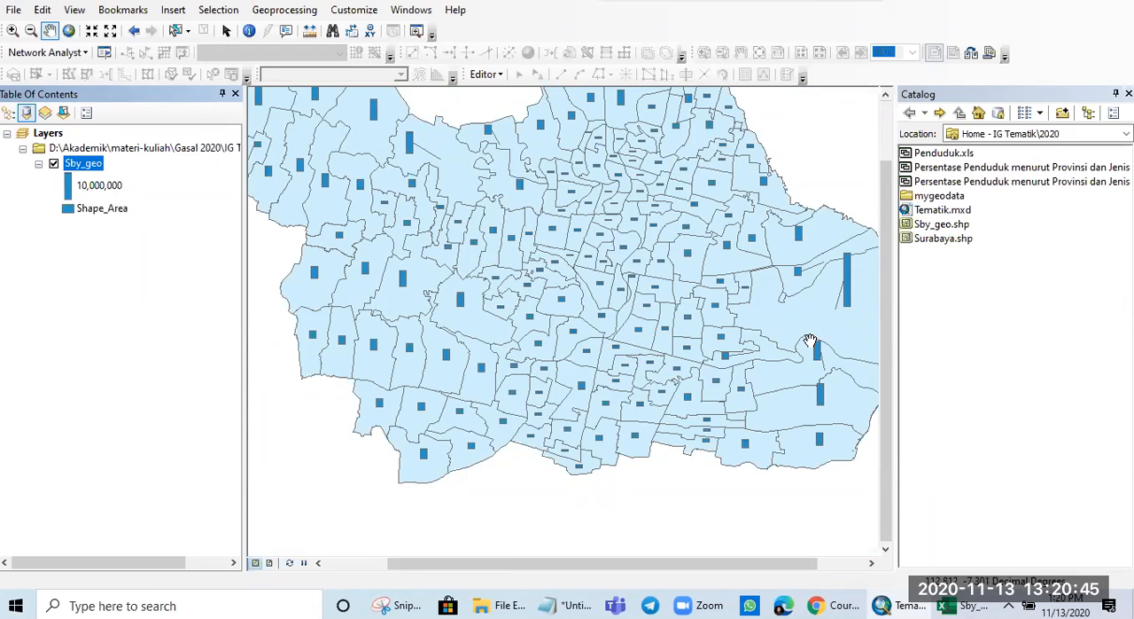
# - Switch the Sby_geo symbology to stacked charts of the Shape_Area field and apply it
pyautogui.rightClick(90, 168)
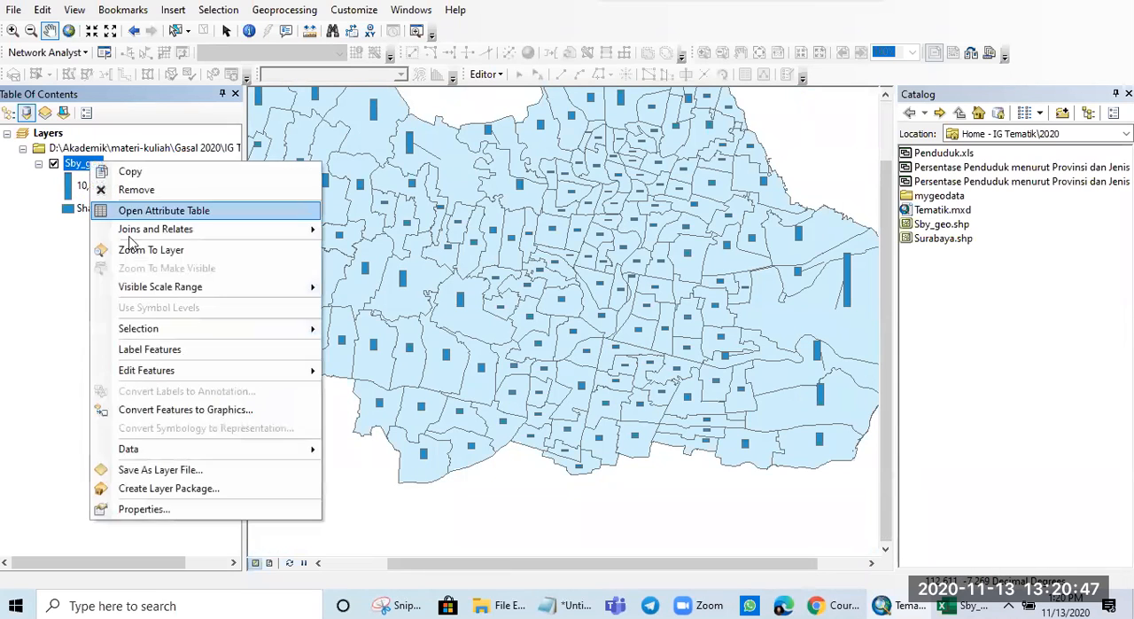
pyautogui.click(129, 505)
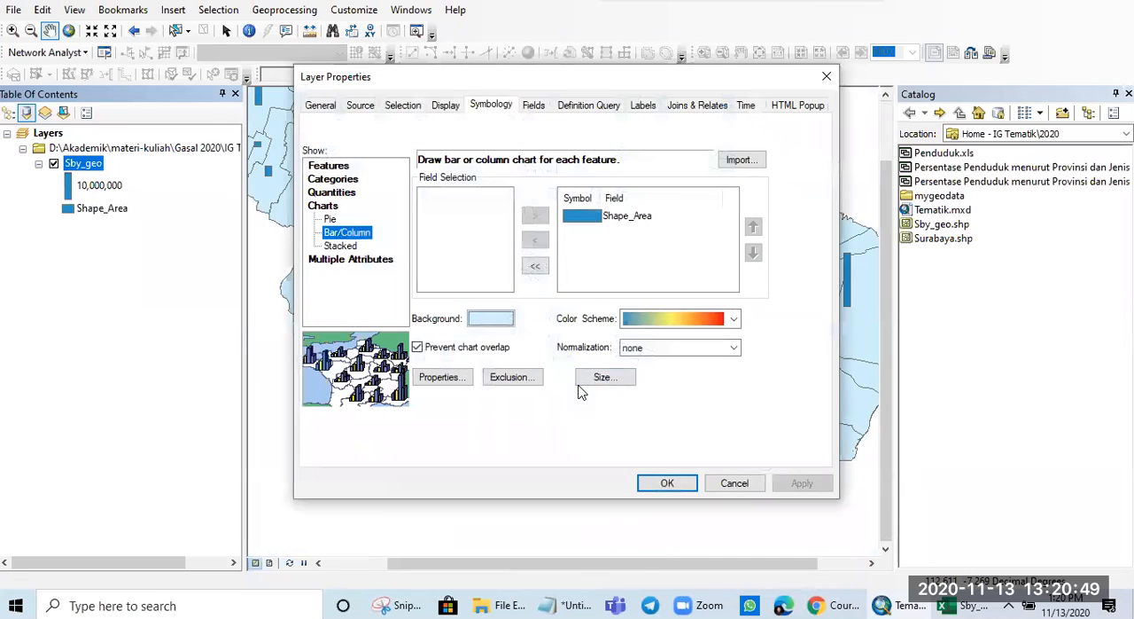
pyautogui.click(351, 256)
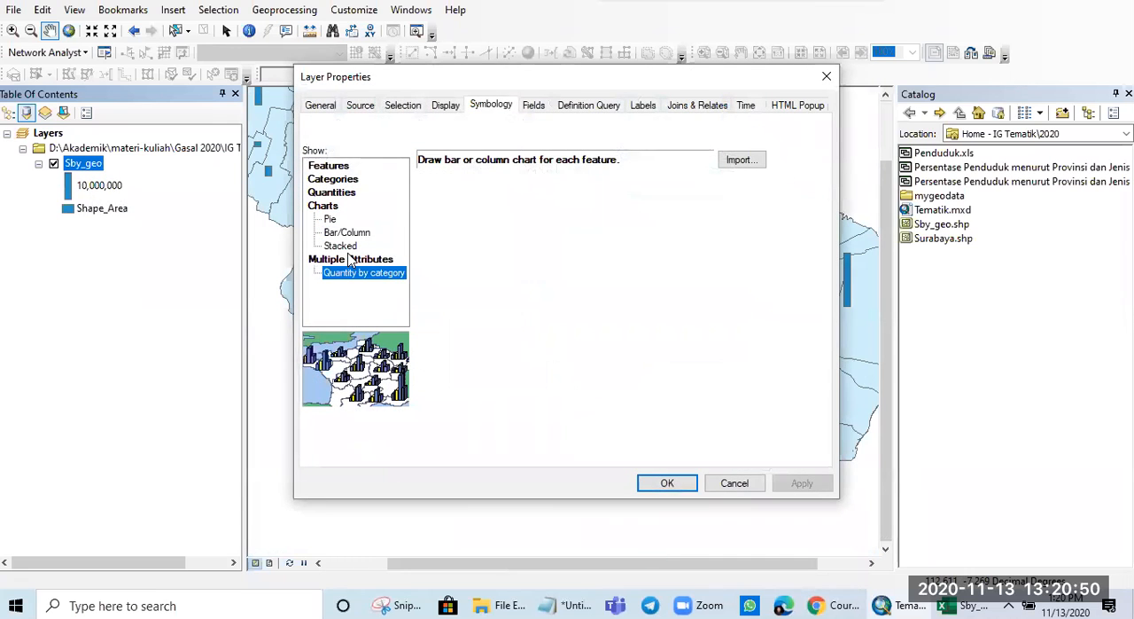
pyautogui.click(328, 207)
pyautogui.click(339, 246)
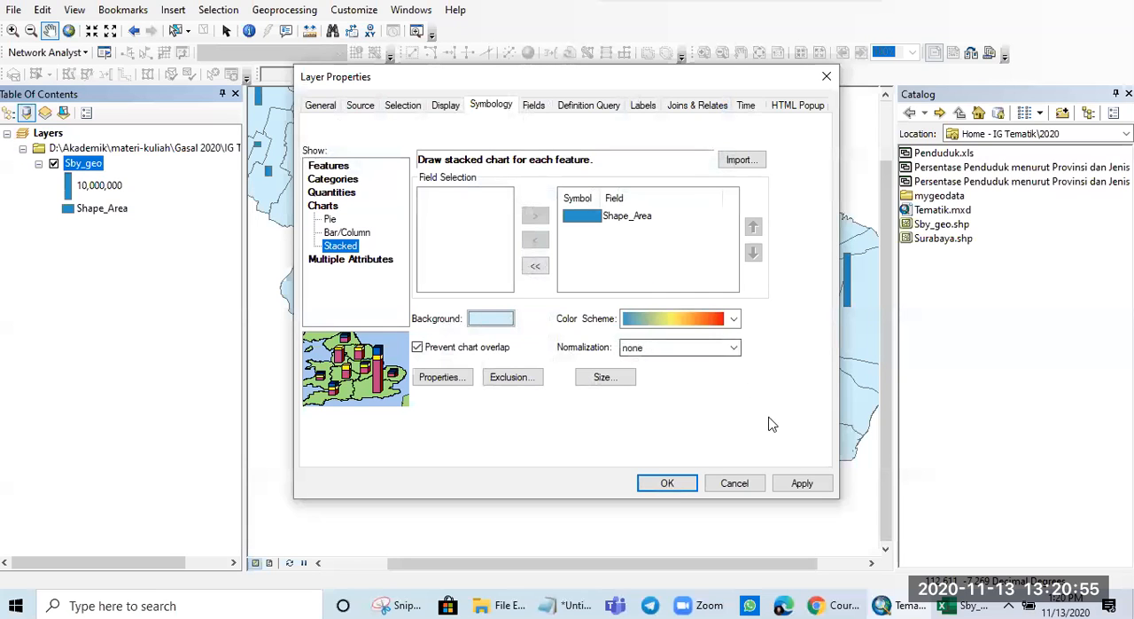
pyautogui.click(802, 483)
pyautogui.click(667, 483)
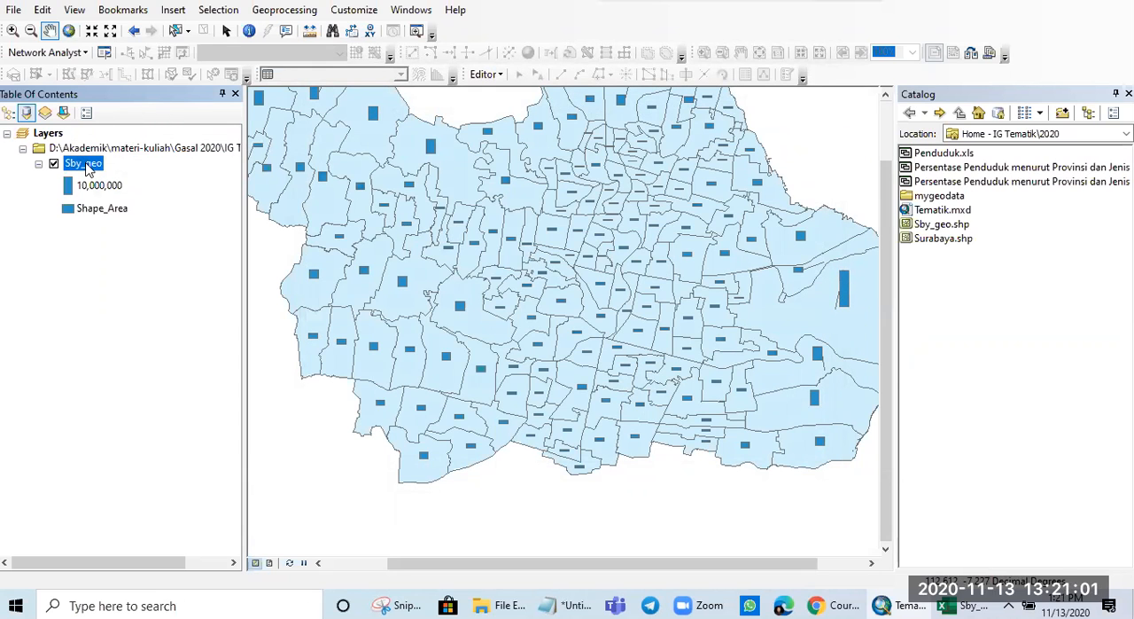
# - View the Multiple Attributes quantity by category options for Sby_geo without applying them, and examine the stacked charts across the whole city
pyautogui.rightClick(82, 162)
pyautogui.click(191, 512)
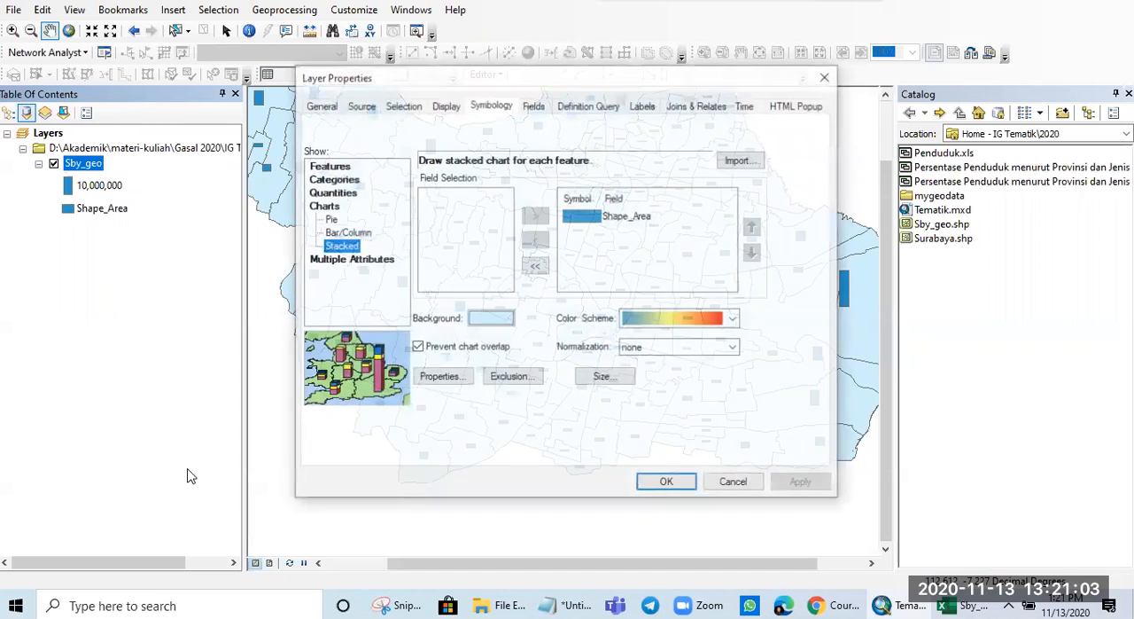
pyautogui.click(372, 259)
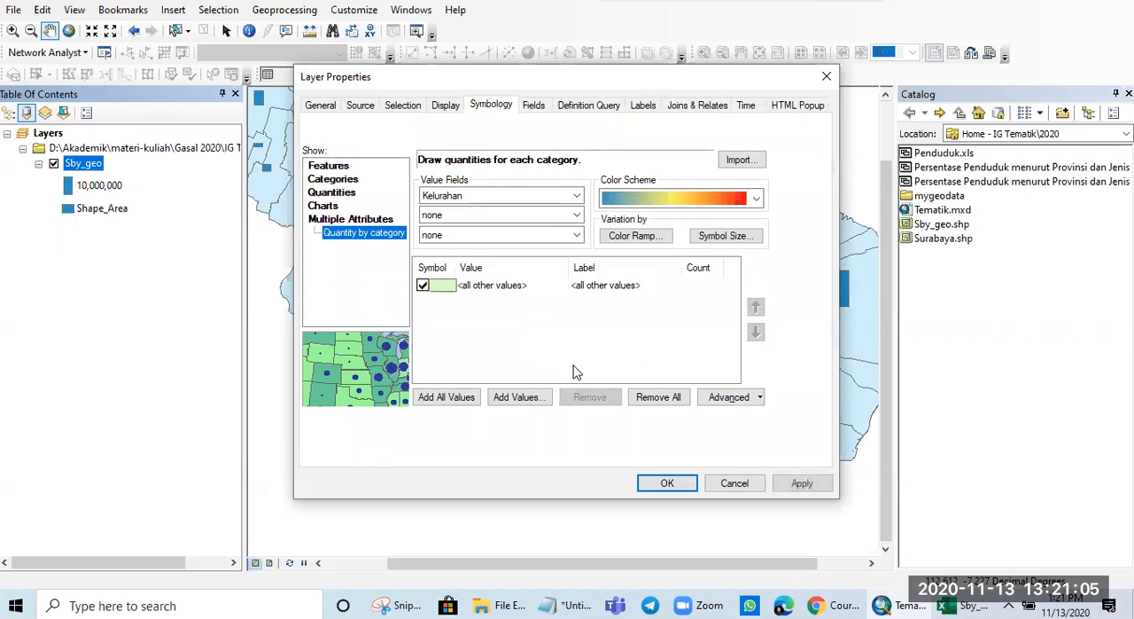
pyautogui.click(732, 481)
pyautogui.scroll(2, 597, 285)
pyautogui.scroll(-2, 596, 285)
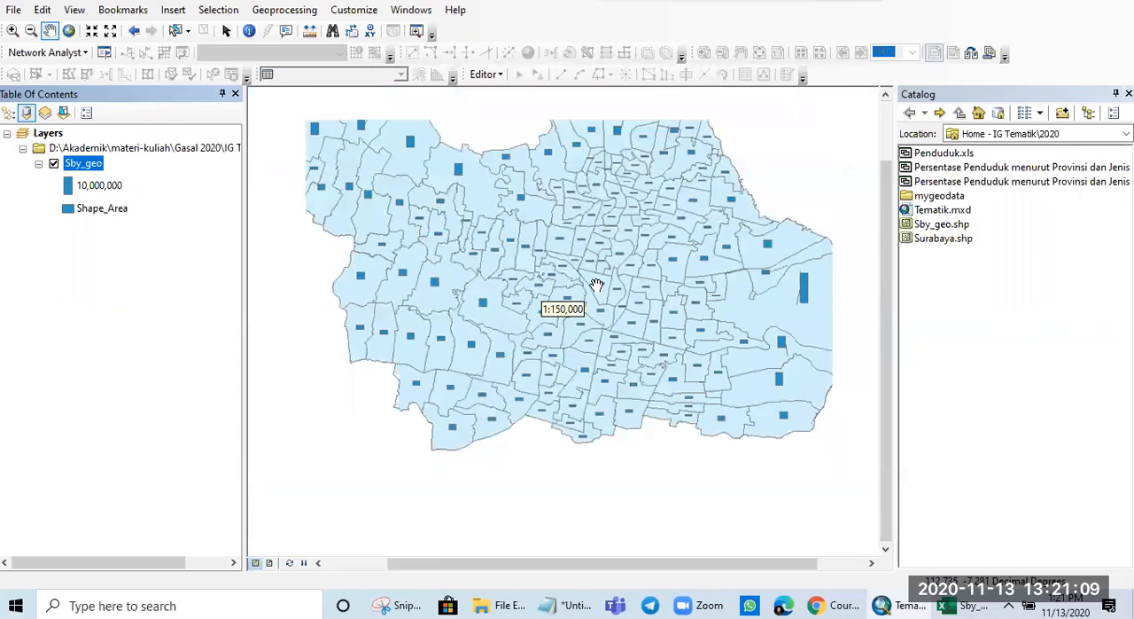
pyautogui.moveTo(600, 258); pyautogui.dragTo(597, 329)
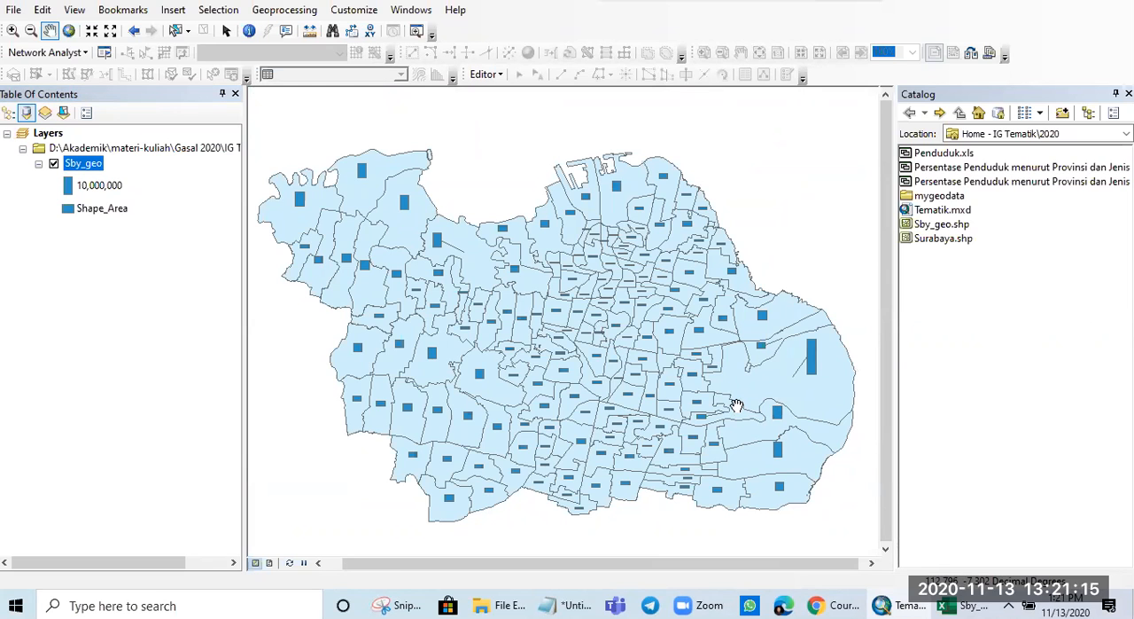
pyautogui.moveTo(611, 380); pyautogui.dragTo(620, 362)
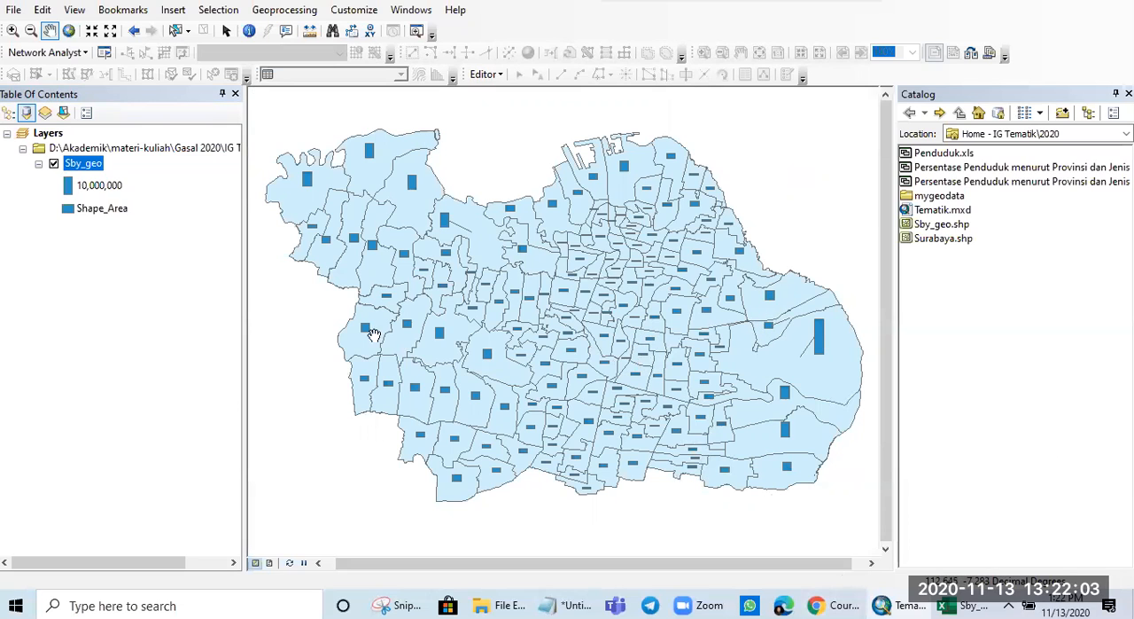
# - Return the Sby_geo layer to a single light green symbol for all features and apply it
pyautogui.rightClick(95, 165)
pyautogui.click(151, 511)
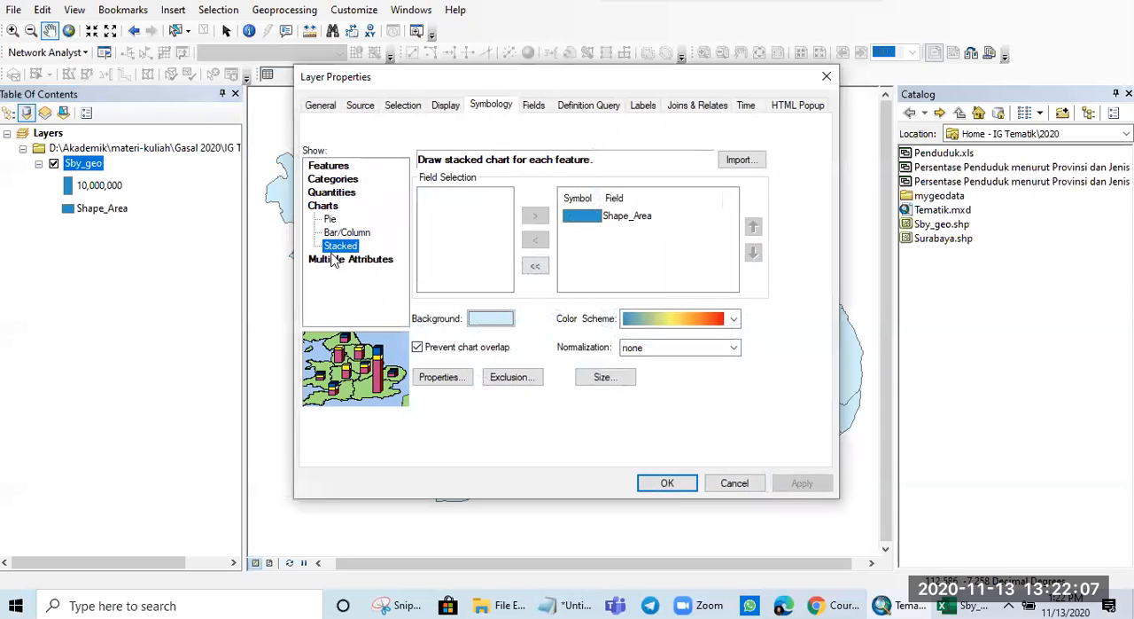
pyautogui.click(335, 167)
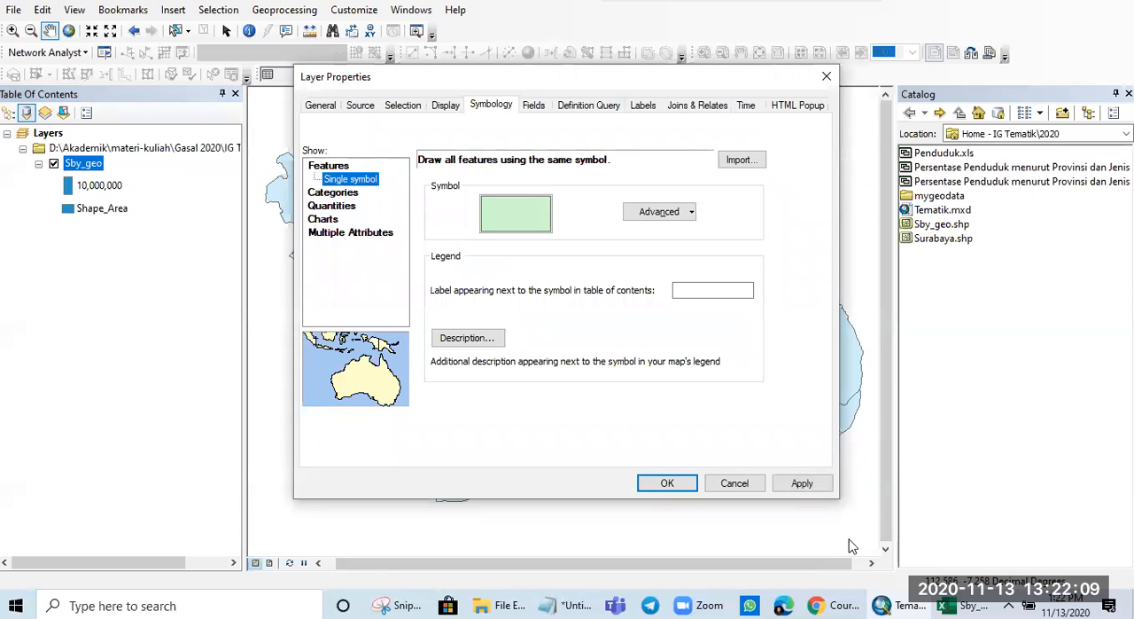
pyautogui.click(802, 483)
pyautogui.click(667, 483)
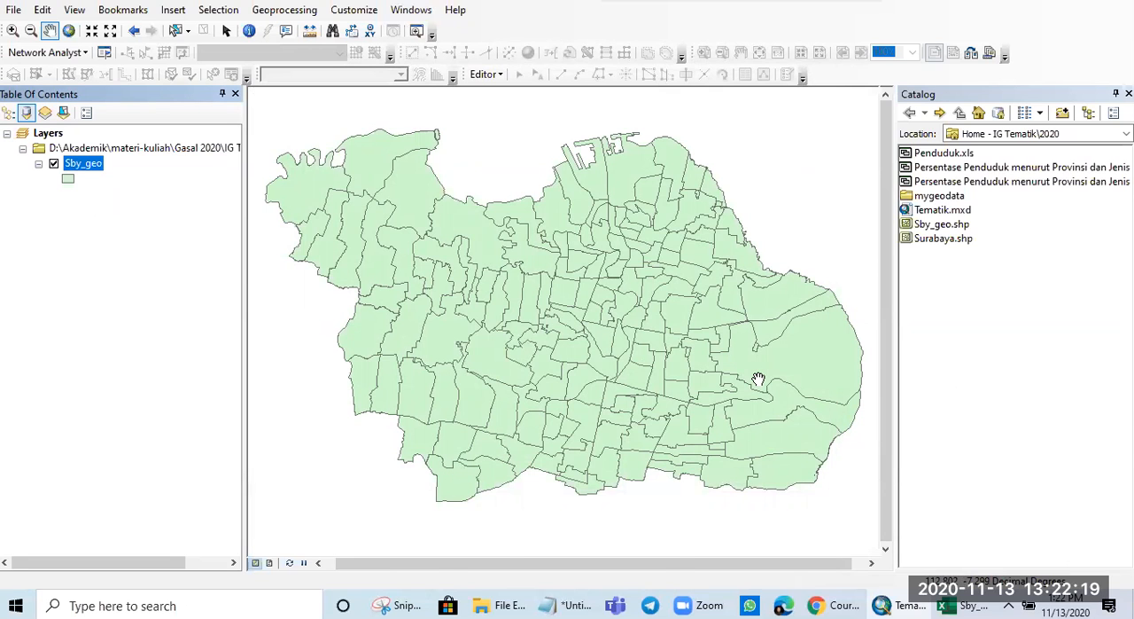
pyautogui.scroll(-2, 758, 379)
pyautogui.scroll(1, 758, 380)
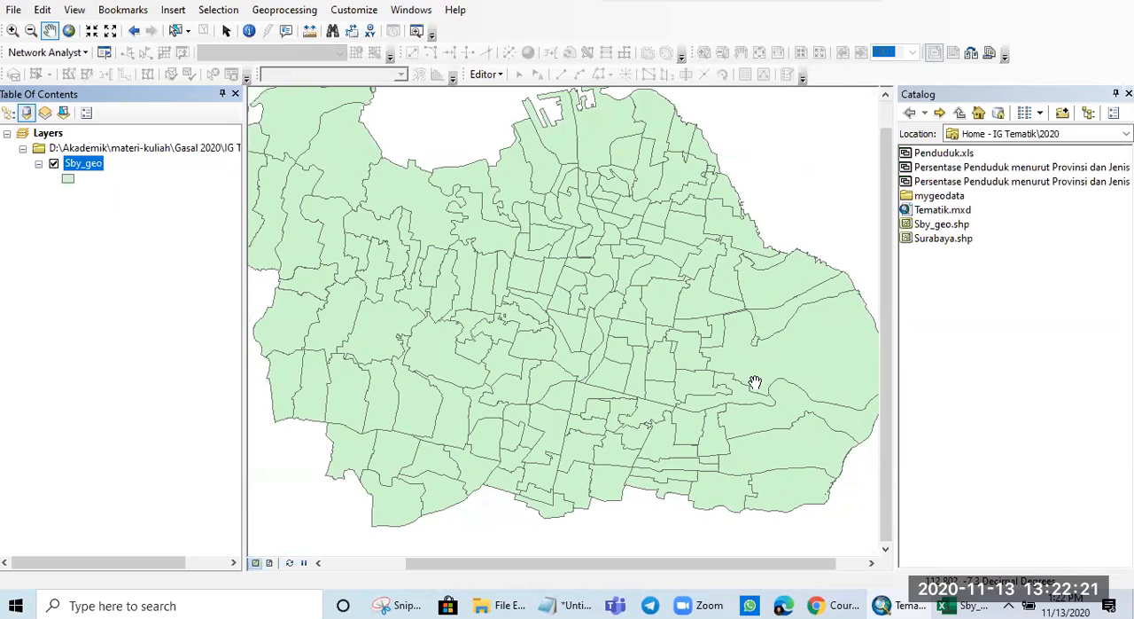
pyautogui.scroll(1, 574, 354)
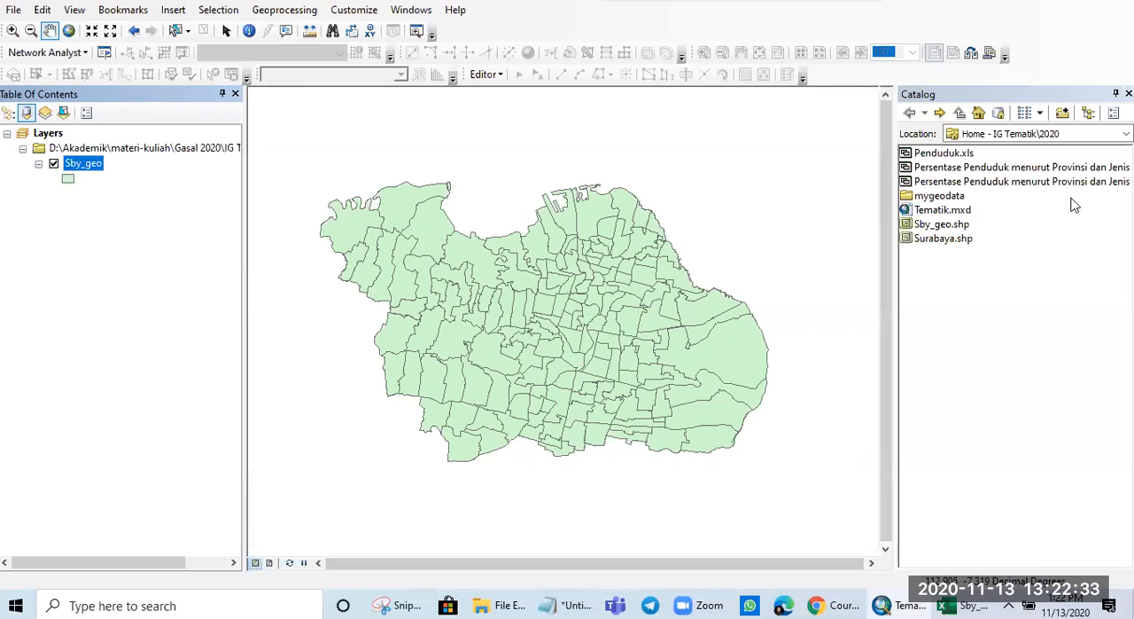
# - Refresh the IG Tematik\2020 folder in the catalog and add the Penduduk$ sheet from Sby_penduduk.xls to the map's layers
pyautogui.rightClick(937, 306)
pyautogui.click(954, 388)
pyautogui.rightClick(954, 387)
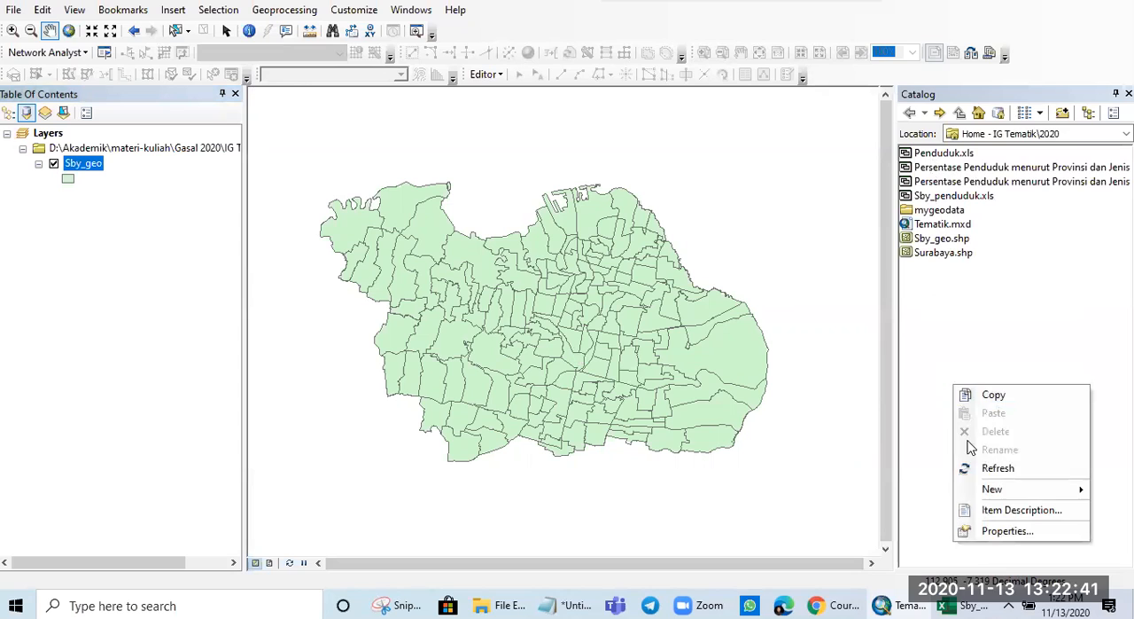
pyautogui.click(973, 467)
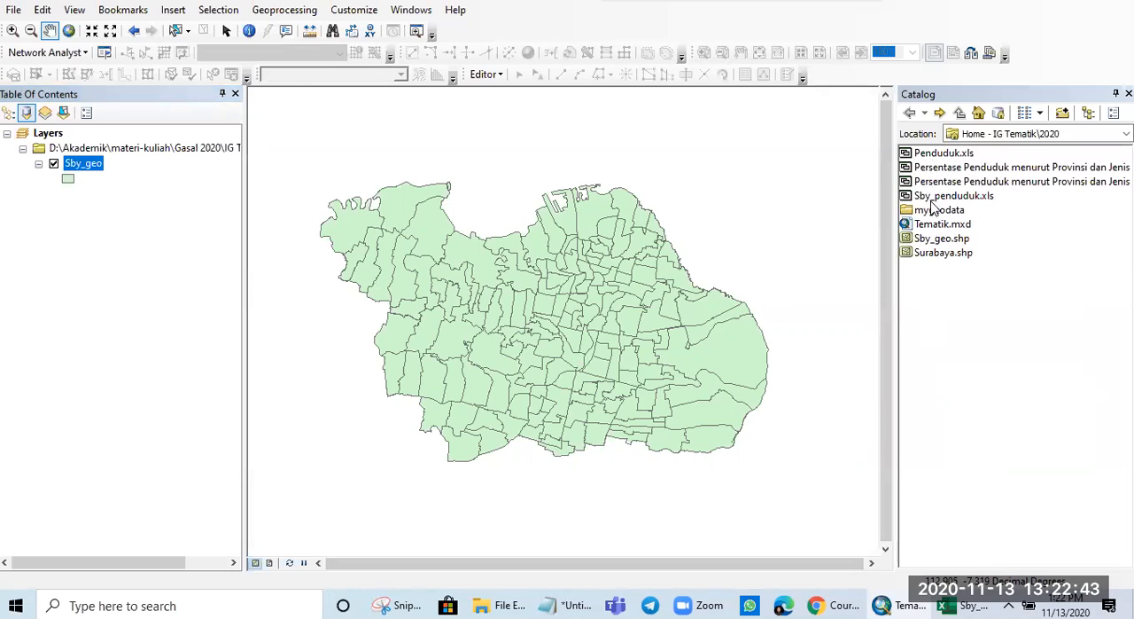
pyautogui.doubleClick(936, 196)
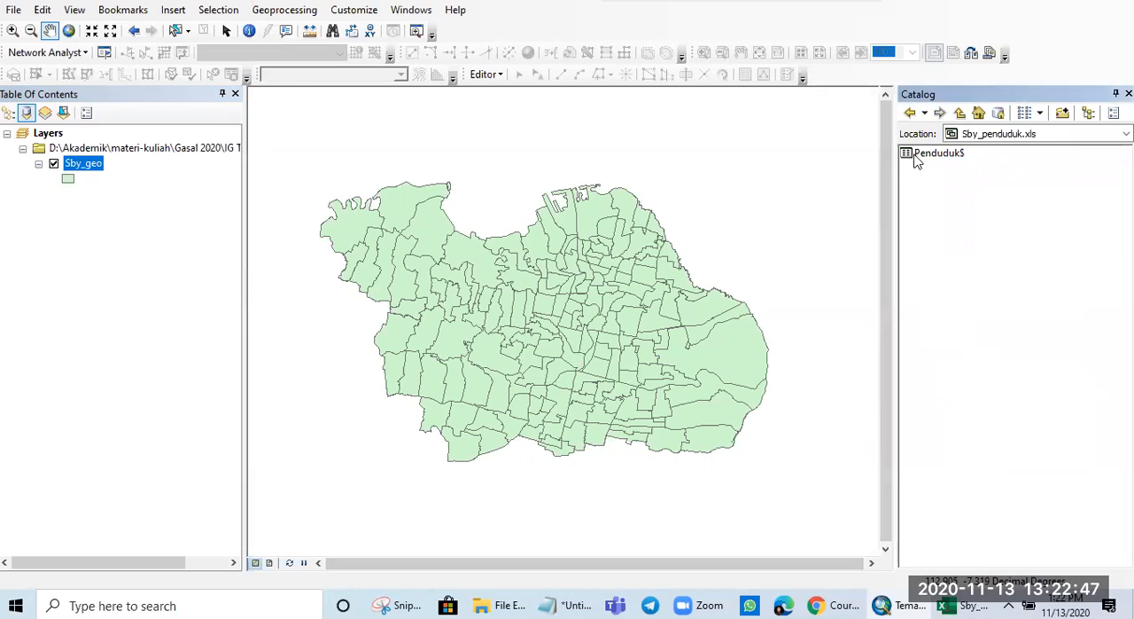
pyautogui.moveTo(917, 160); pyautogui.dragTo(152, 254)
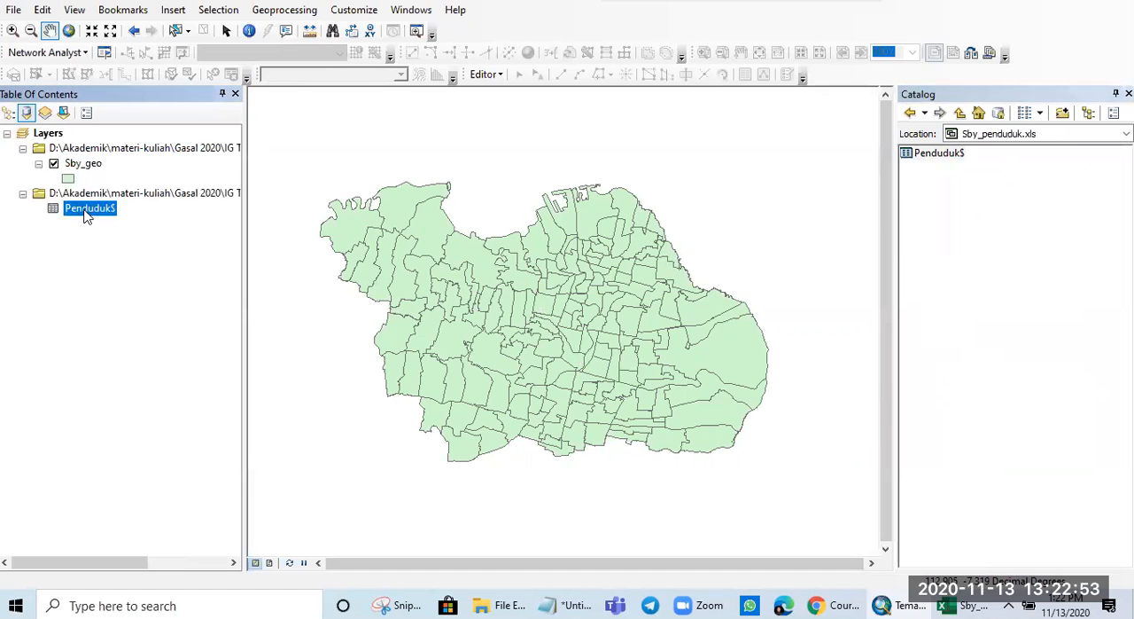
# - Review the Shape_Area, Luas_km2, Laki_lak_1, Perempua_1, Jumlah_1, Kepadatan and Rasio fields in the Penduduk$ table, and close the table
pyautogui.rightClick(86, 216)
pyautogui.click(123, 223)
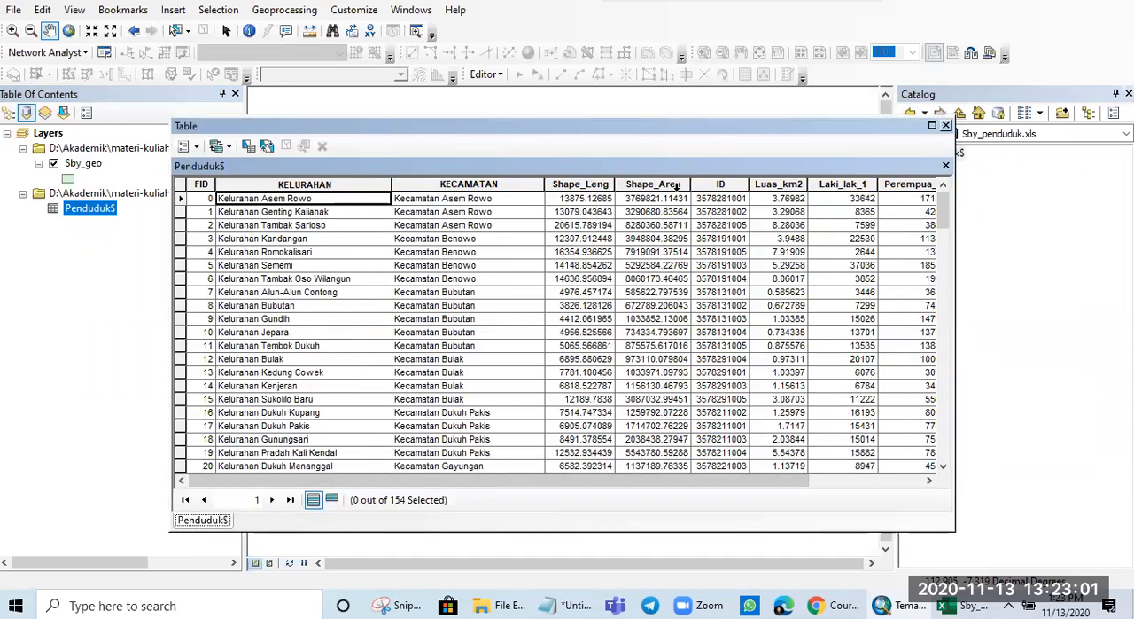
pyautogui.click(677, 185)
pyautogui.moveTo(654, 480); pyautogui.dragTo(784, 483)
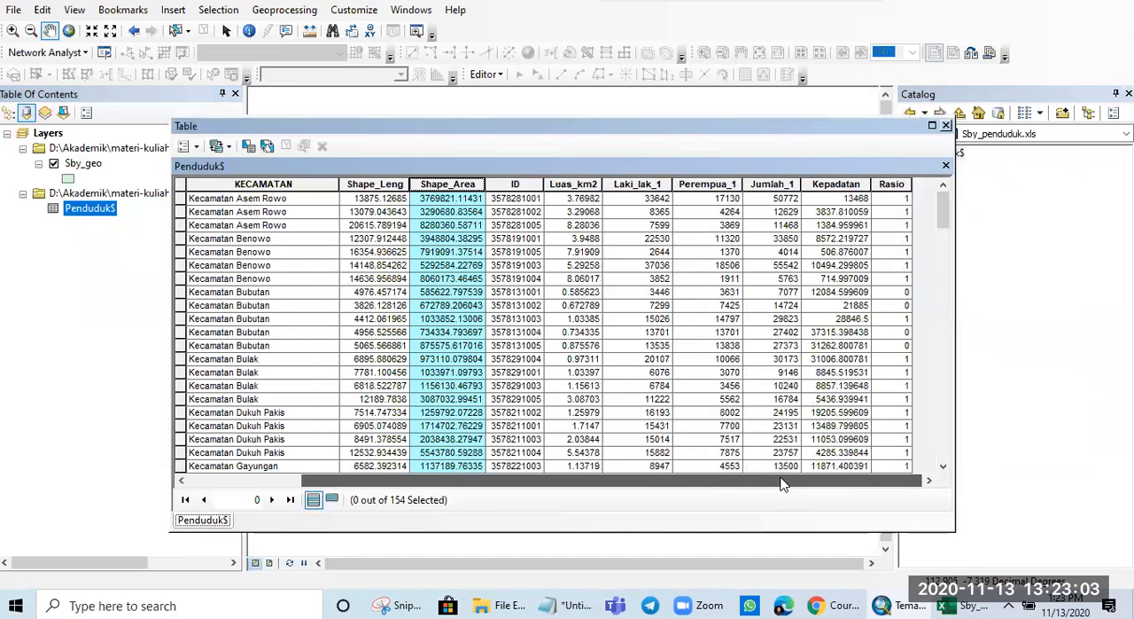
pyautogui.click(585, 184)
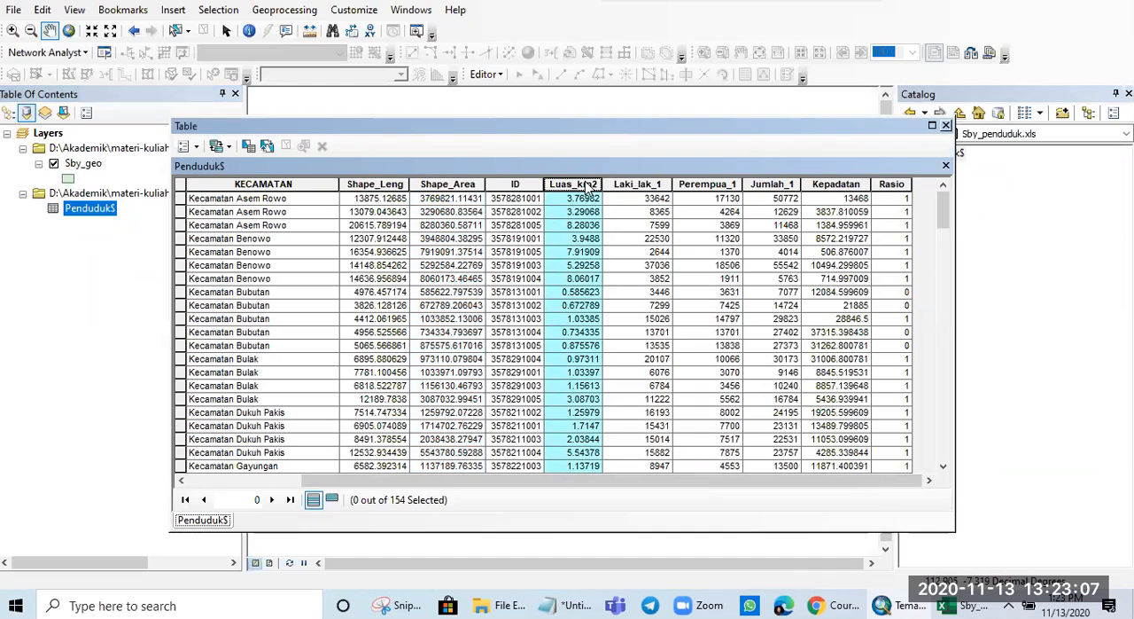
pyautogui.click(634, 184)
pyautogui.click(698, 184)
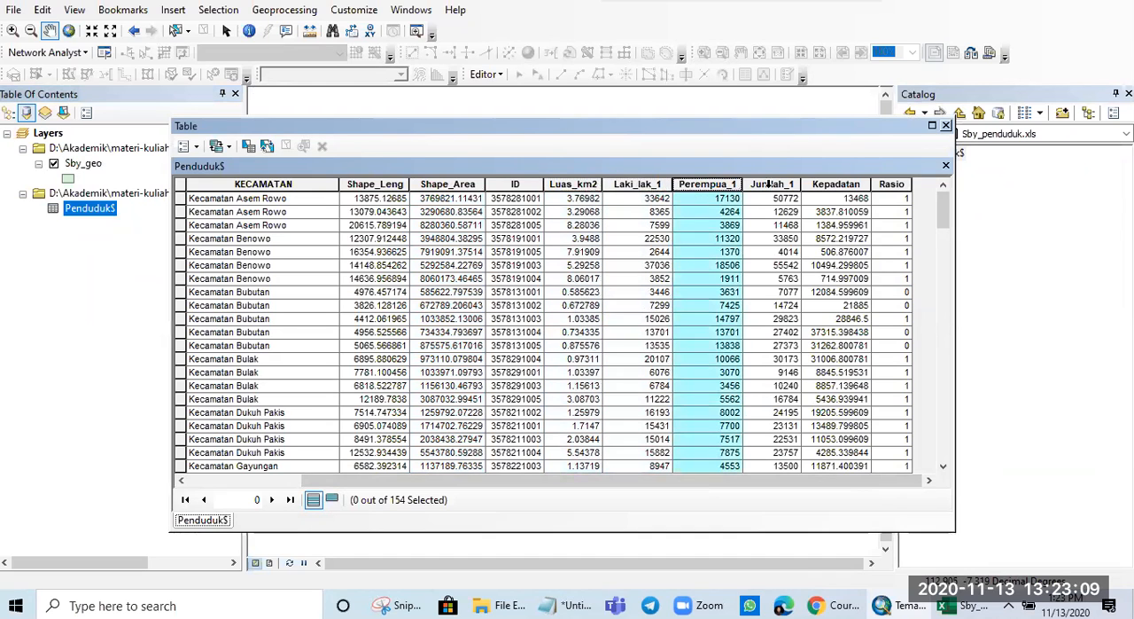
pyautogui.click(791, 184)
pyautogui.click(829, 185)
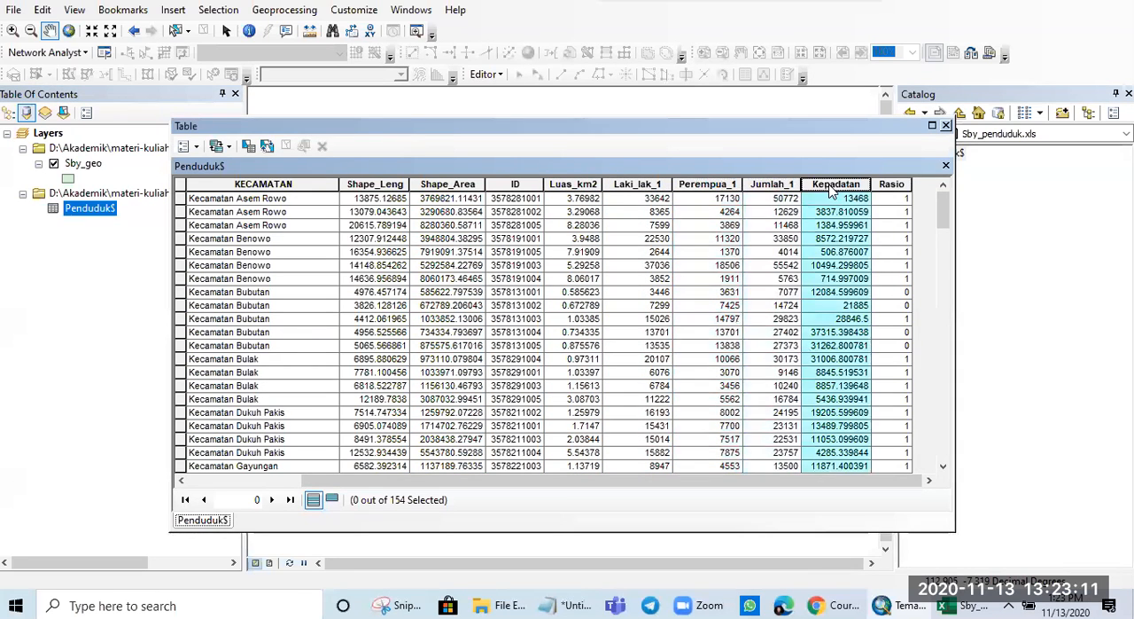
pyautogui.click(894, 185)
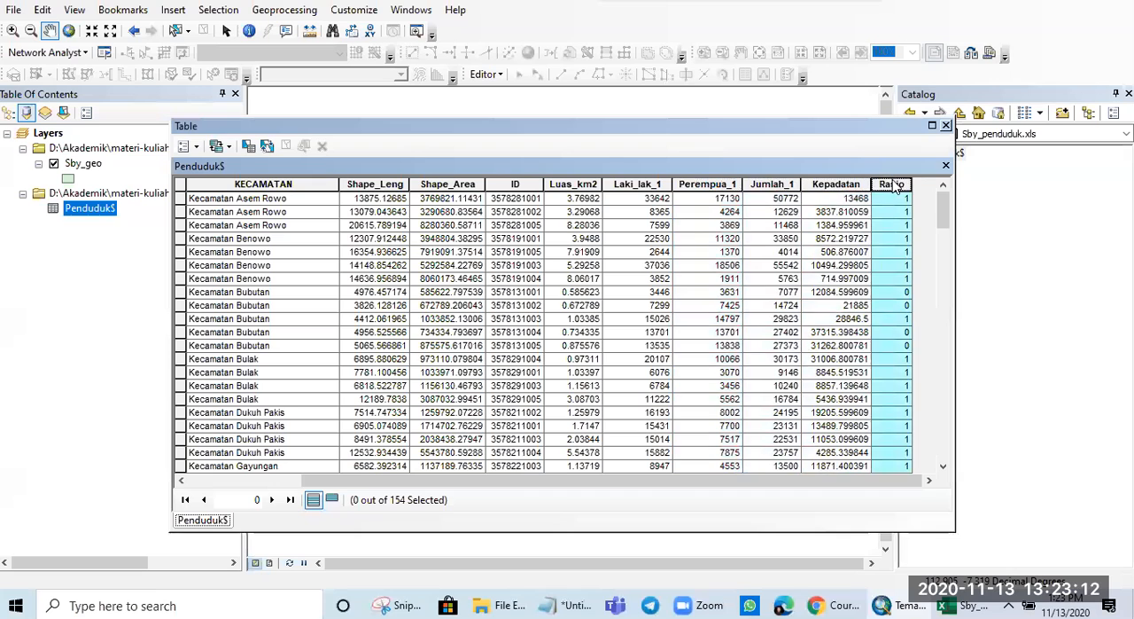
pyautogui.click(946, 126)
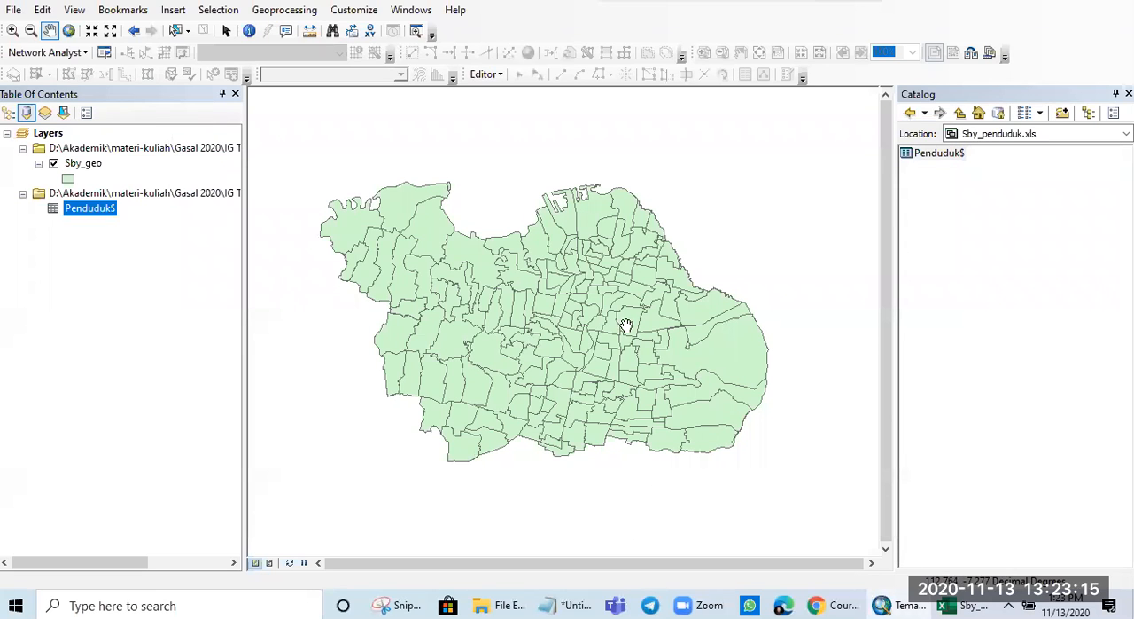
# - Set up an attribute join on the Sby_geo layer with the Penduduk$ table, using FID as the join field in both
pyautogui.click(84, 164)
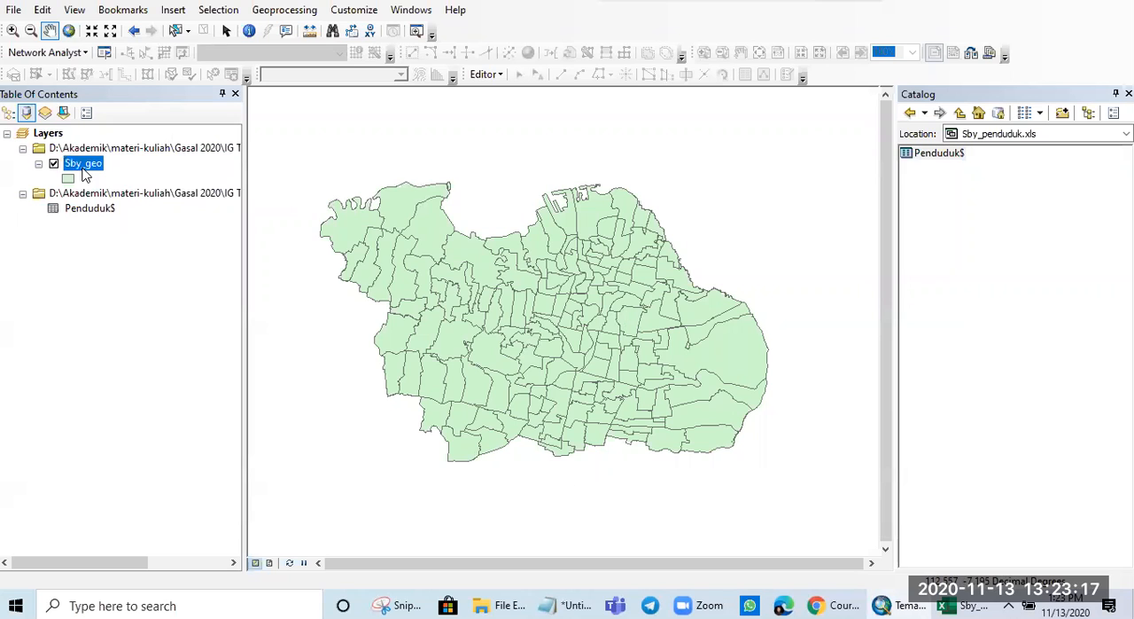
pyautogui.rightClick(84, 164)
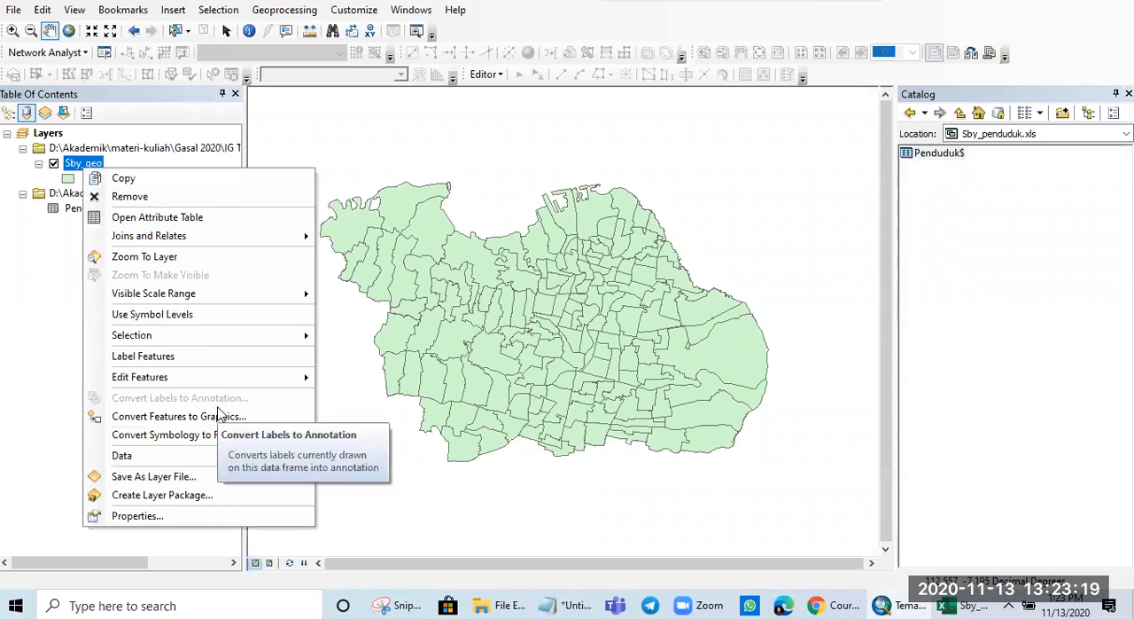
pyautogui.moveTo(239, 240)
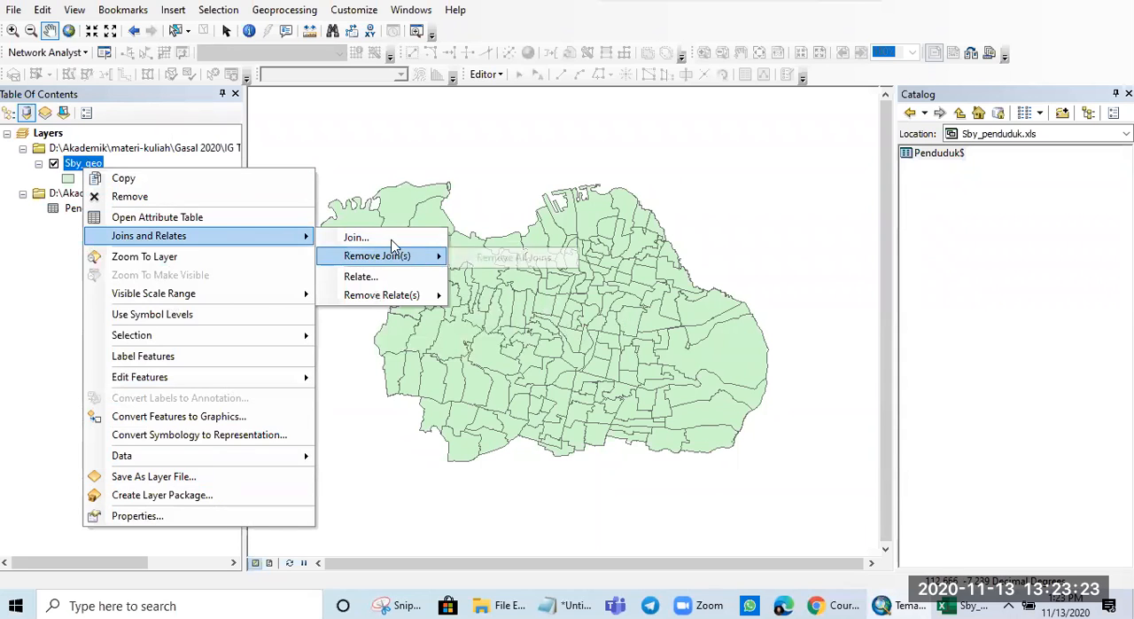
pyautogui.click(389, 236)
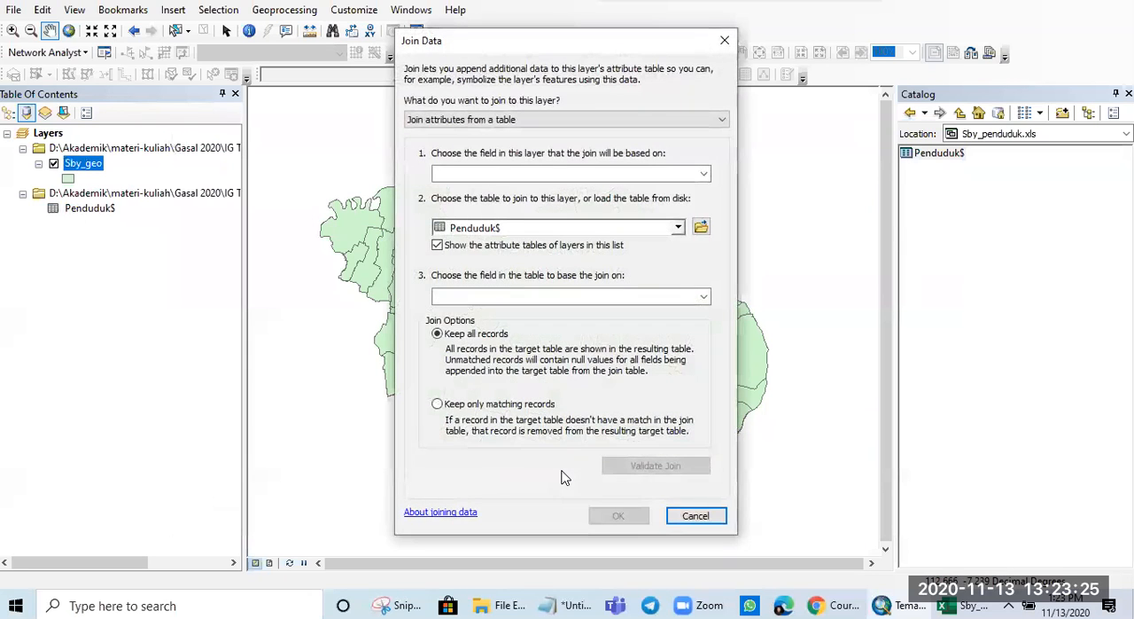
pyautogui.click(703, 172)
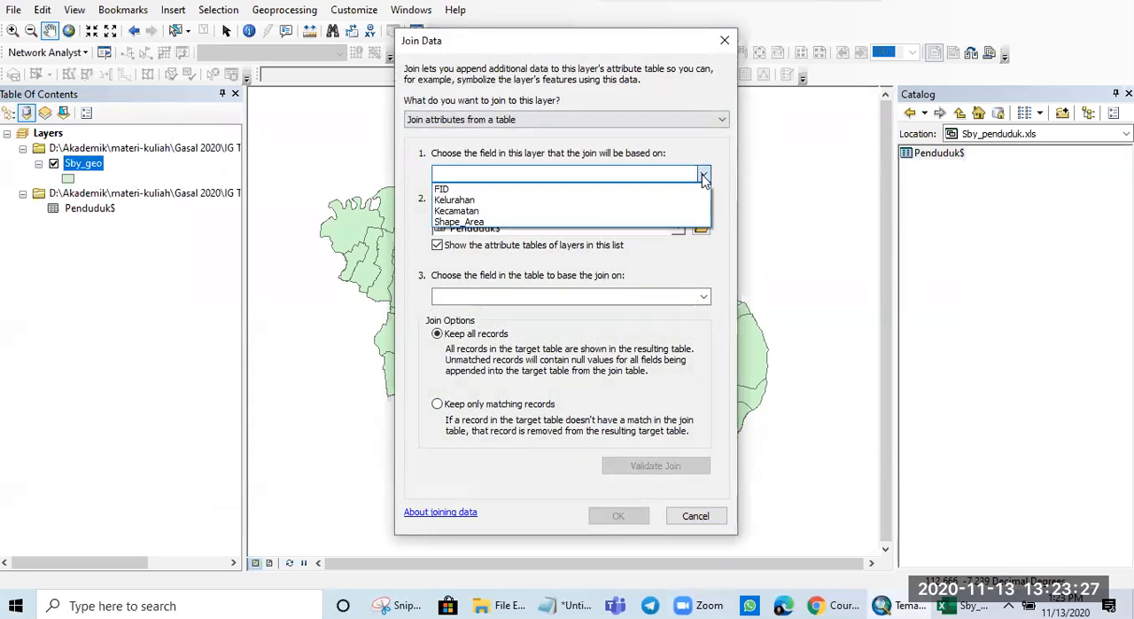
pyautogui.click(578, 192)
pyautogui.click(678, 228)
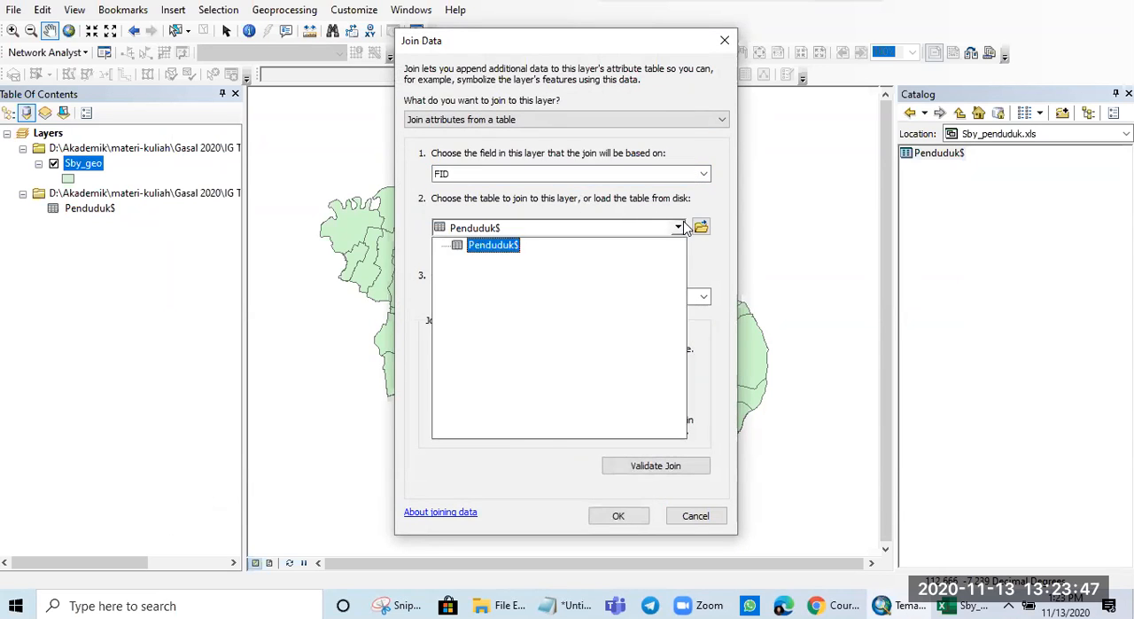
pyautogui.click(681, 227)
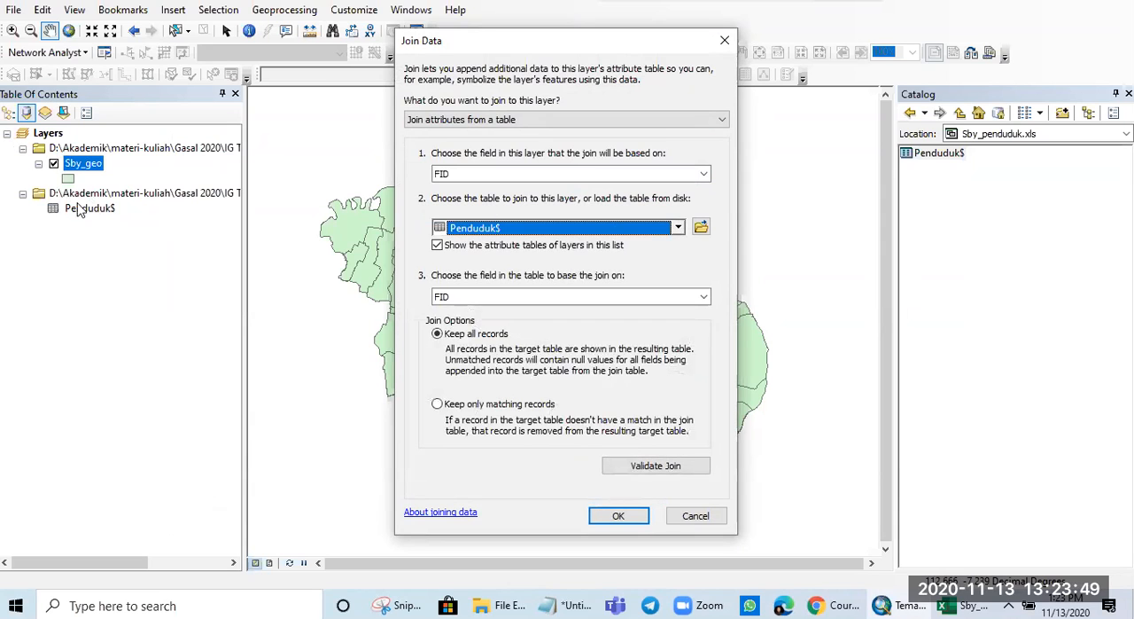
pyautogui.click(703, 298)
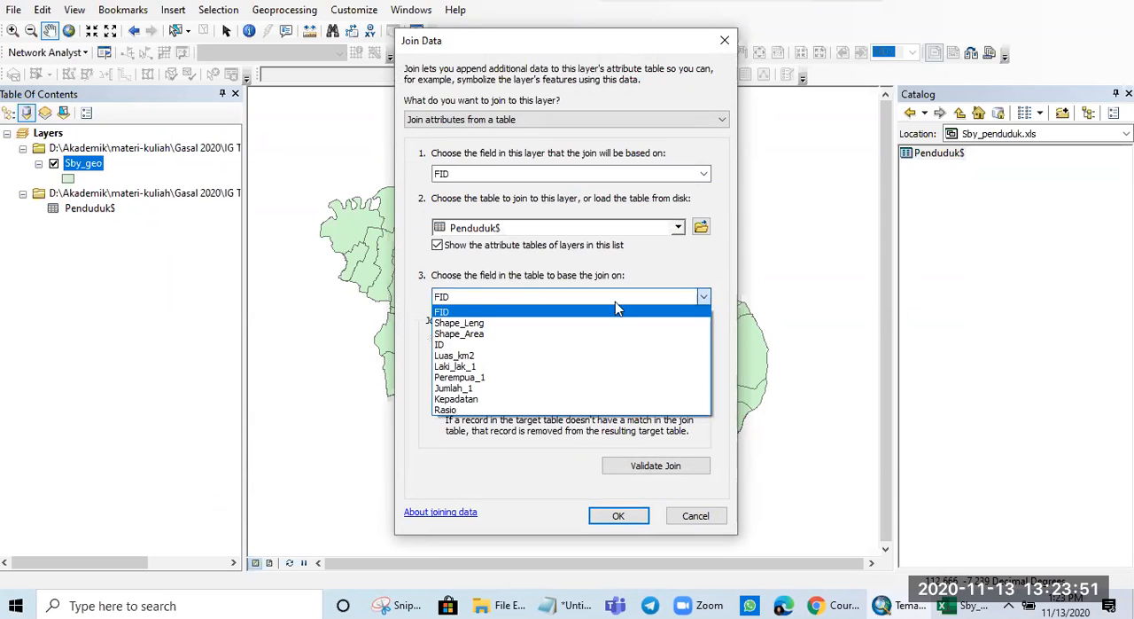
pyautogui.click(456, 302)
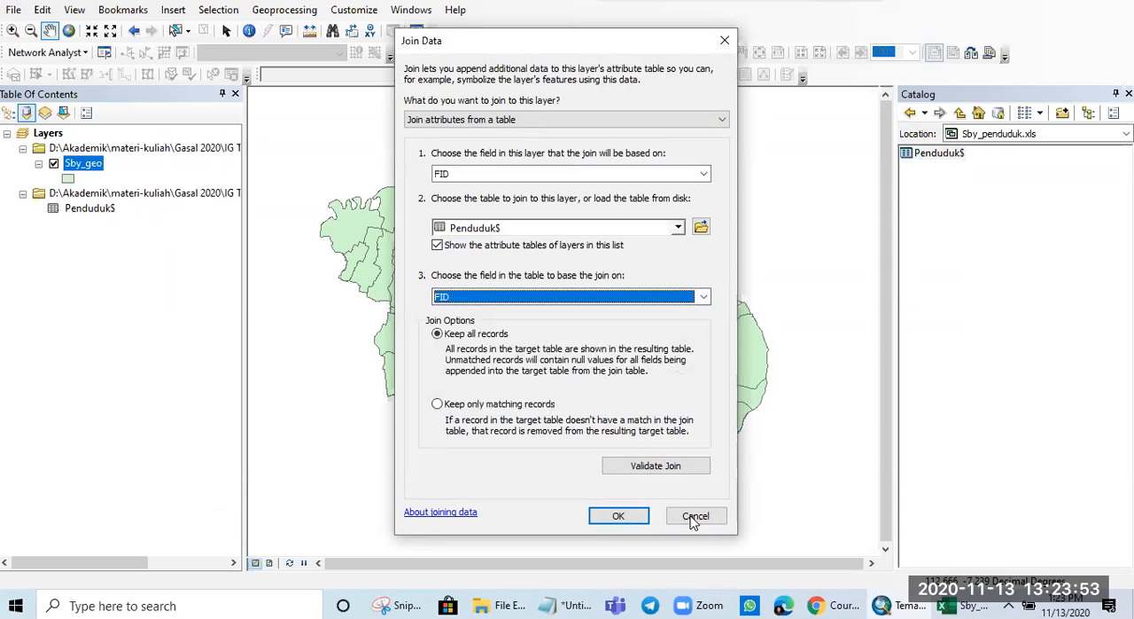
# - Validate the join between Sby_geo and Penduduk$, and apply it with all records kept
pyautogui.click(653, 470)
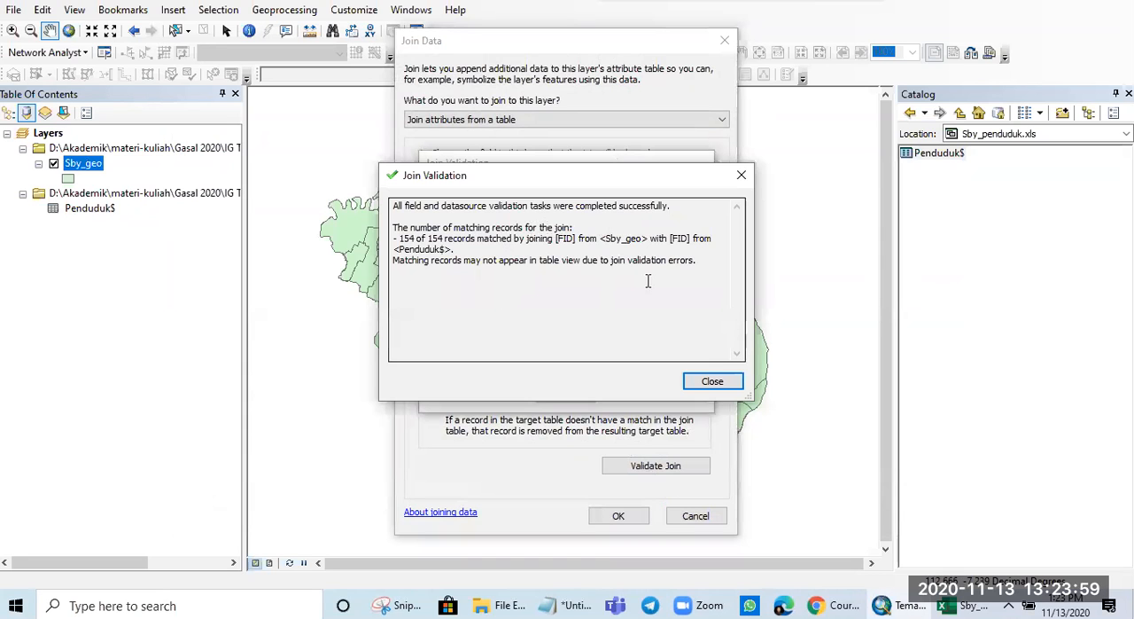
pyautogui.click(716, 381)
pyautogui.click(620, 515)
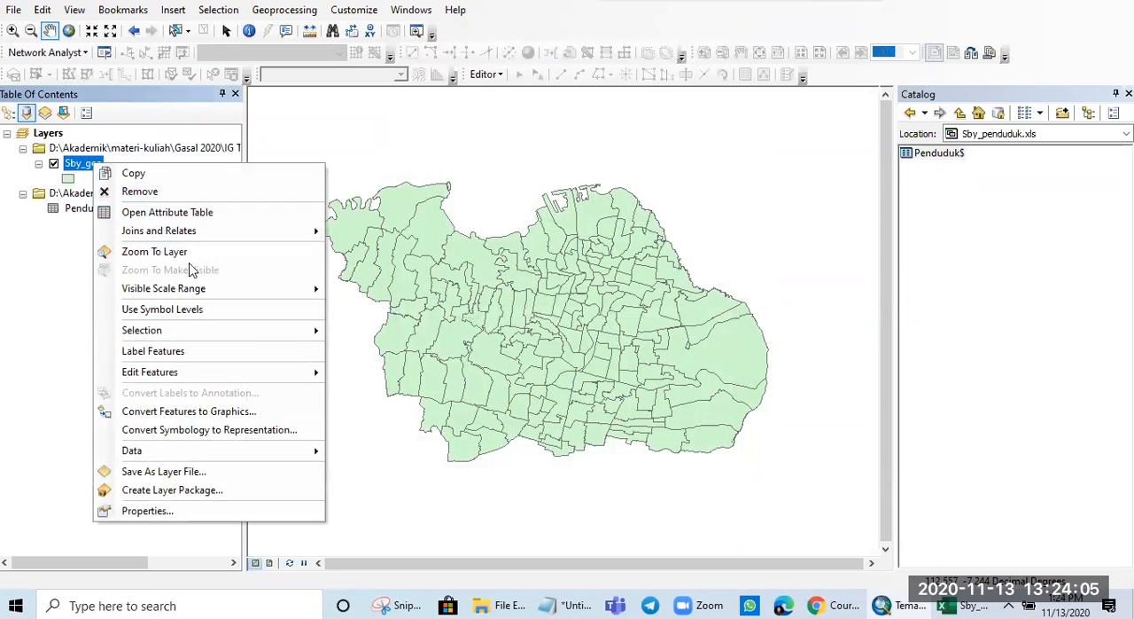
# - Review the joined population fields through Rasio in the Sby_geo attribute table, and close the table
pyautogui.click(172, 212)
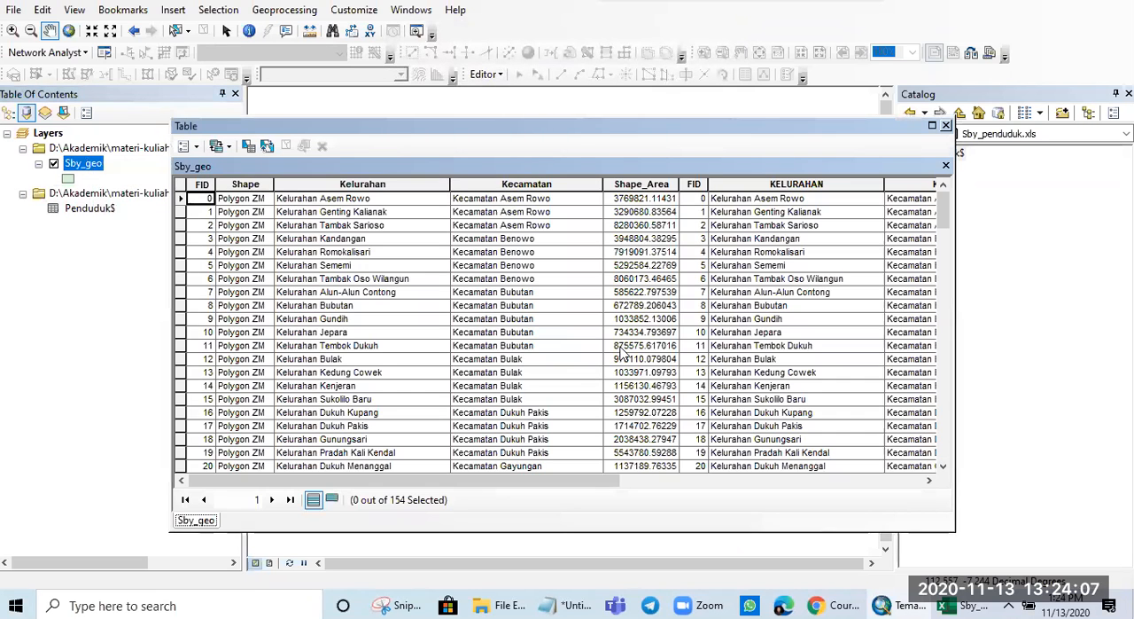
pyautogui.moveTo(532, 481); pyautogui.dragTo(858, 487)
pyautogui.moveTo(775, 486); pyautogui.dragTo(860, 478)
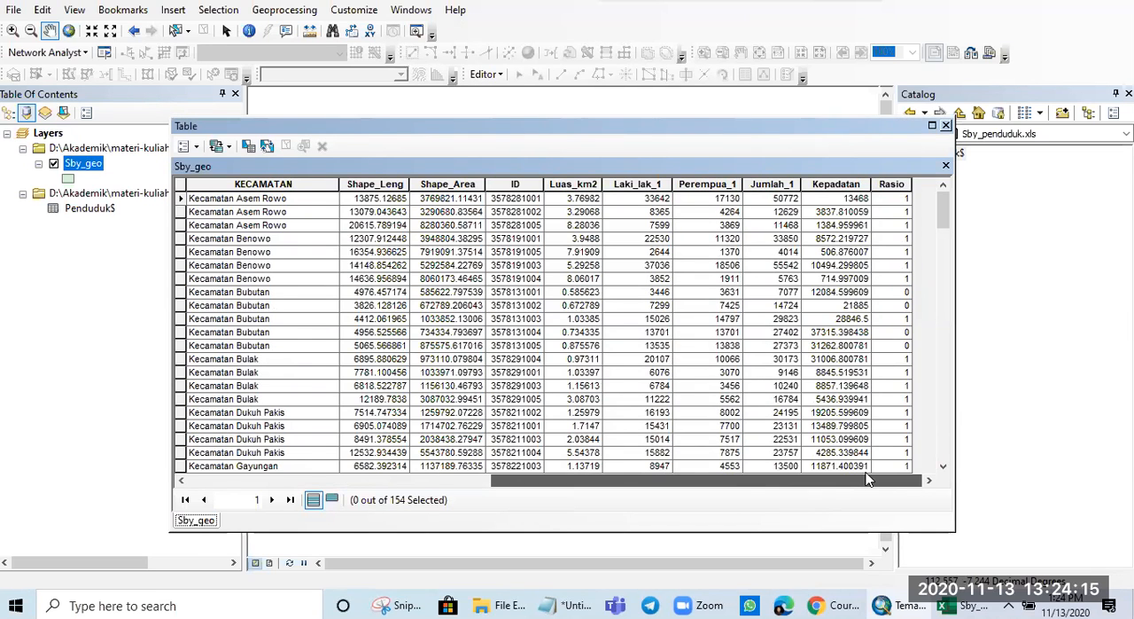
pyautogui.moveTo(867, 480); pyautogui.dragTo(564, 480)
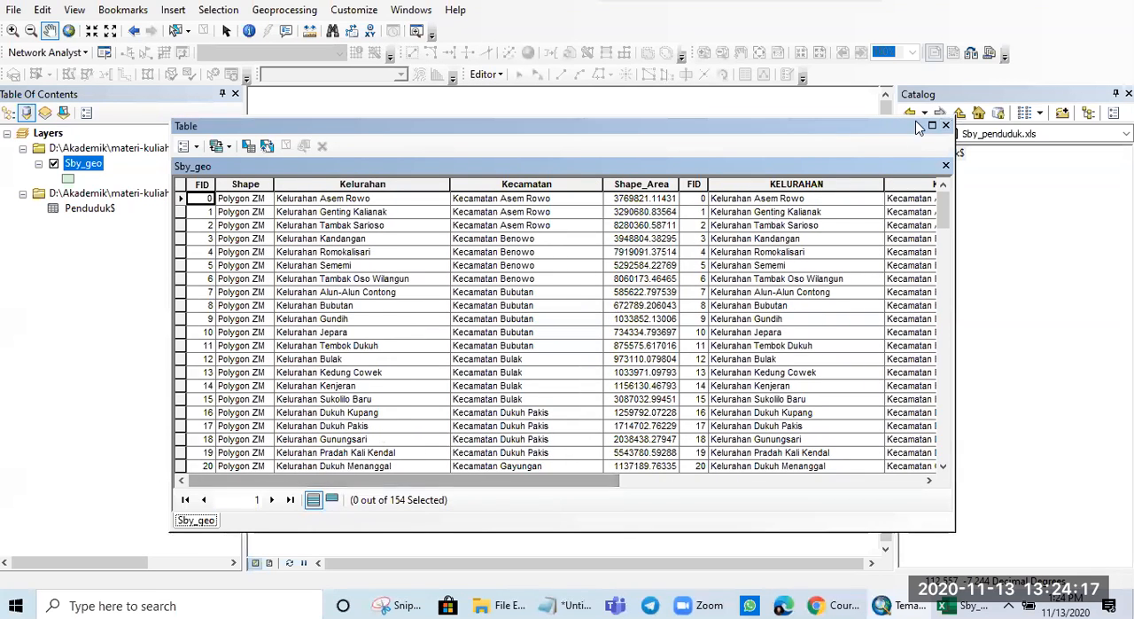
pyautogui.click(946, 127)
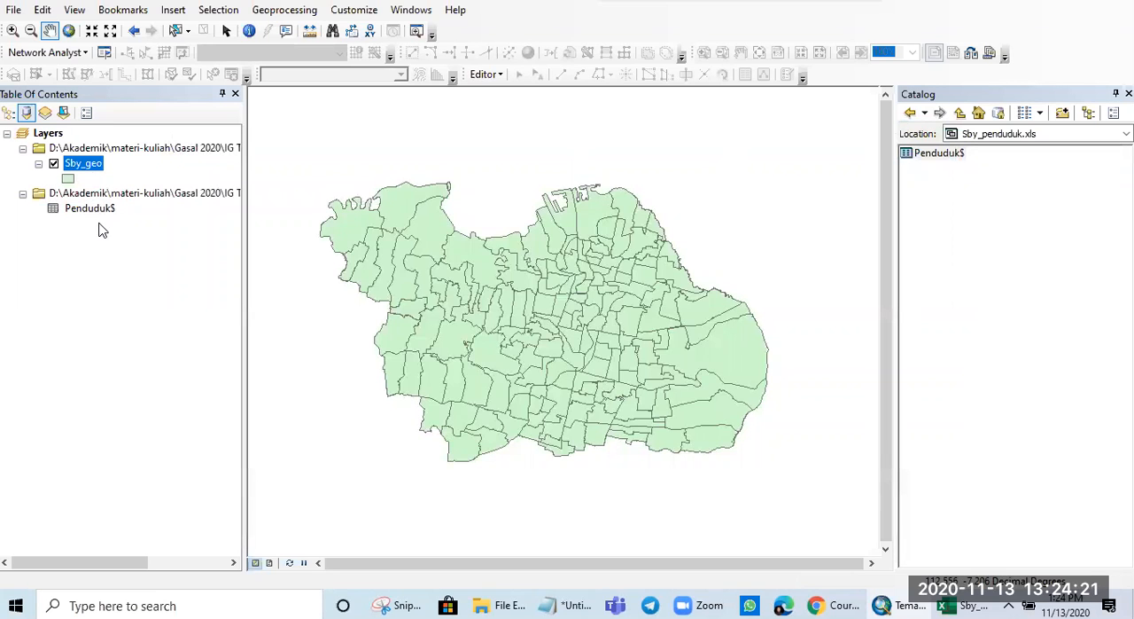
# - Export all features of the joined Sby_geo layer to Sby_Pend.shp in the IG Tematik\2020 folder, and add the result to the map
pyautogui.rightClick(84, 165)
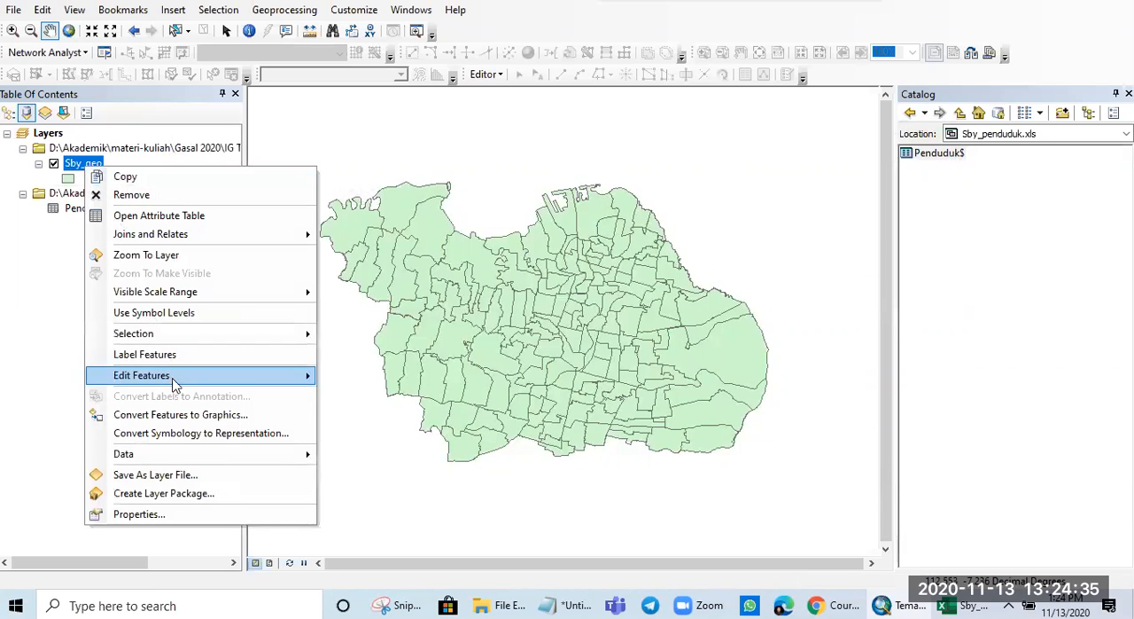
pyautogui.moveTo(235, 456)
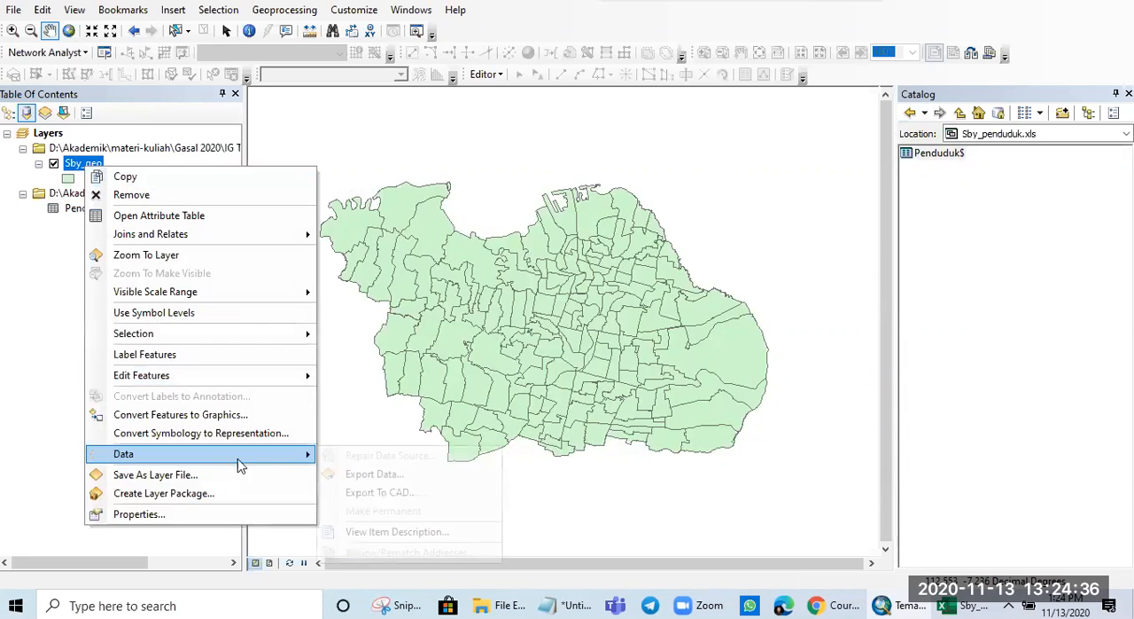
pyautogui.click(374, 475)
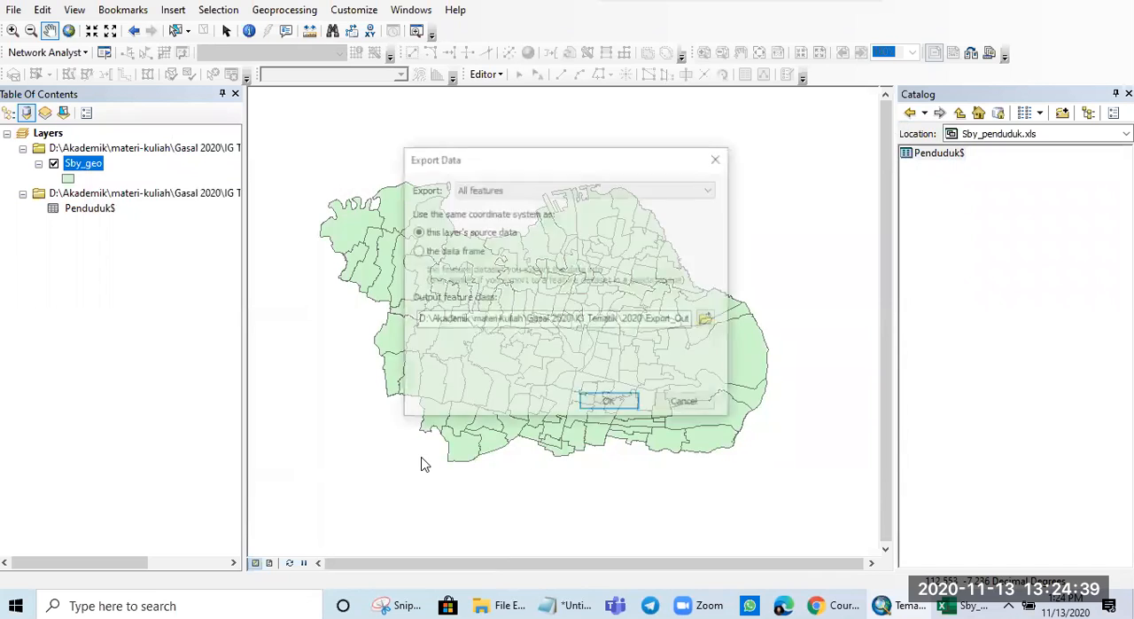
pyautogui.moveTo(608, 320); pyautogui.dragTo(721, 324)
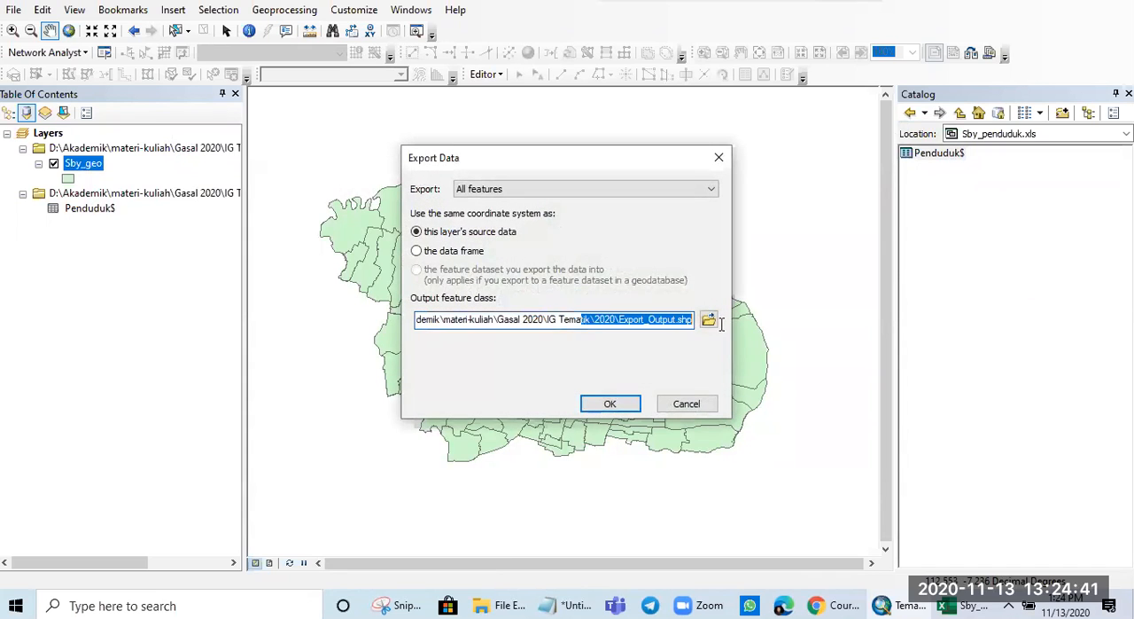
pyautogui.click(622, 323)
pyautogui.doubleClick(622, 319)
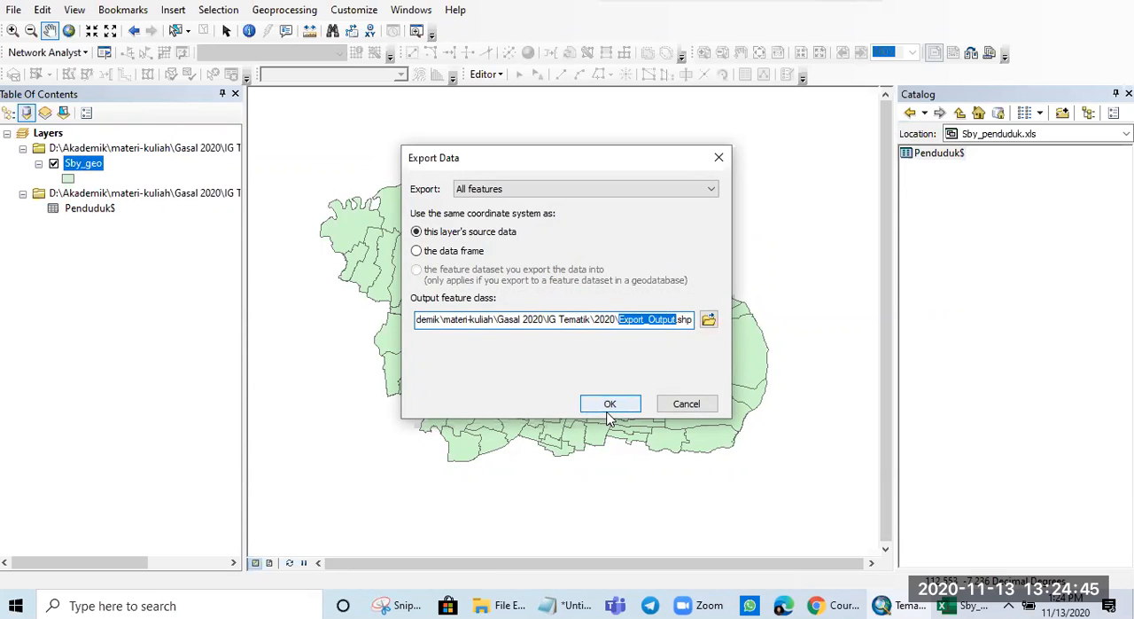
pyautogui.press('BackSpace')
pyautogui.write('Sby_Pend')
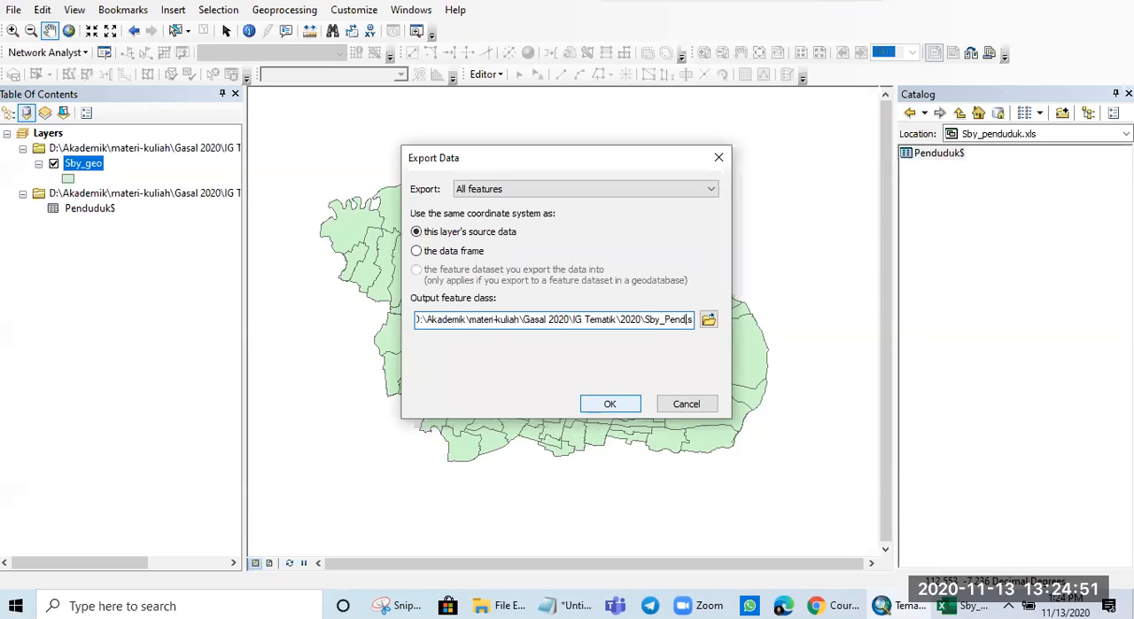
pyautogui.click(608, 403)
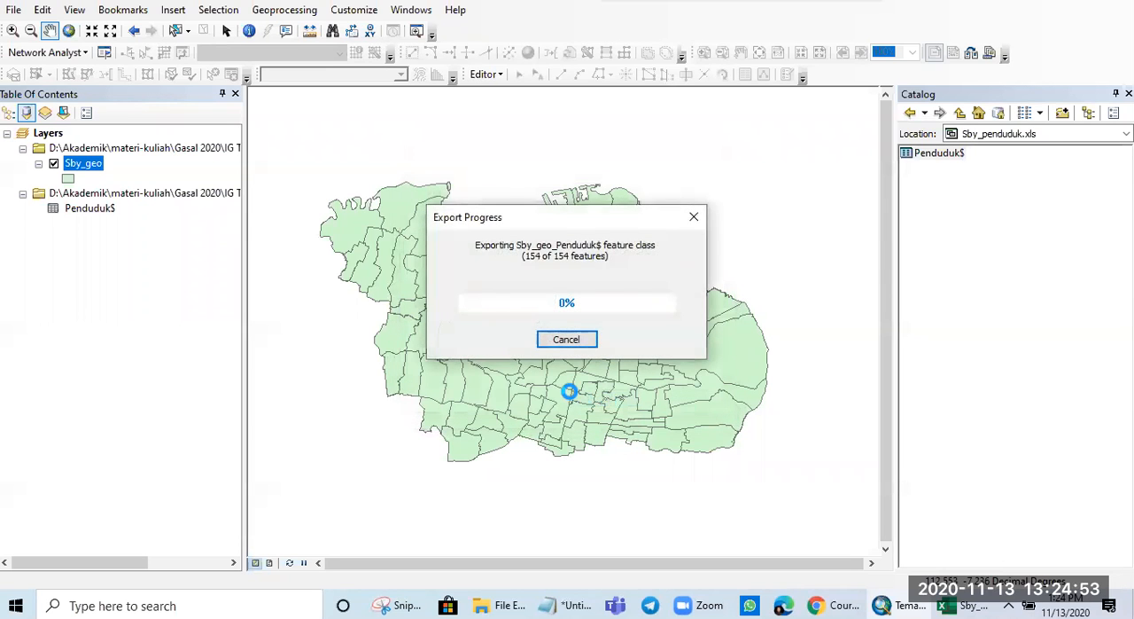
pyautogui.click(620, 351)
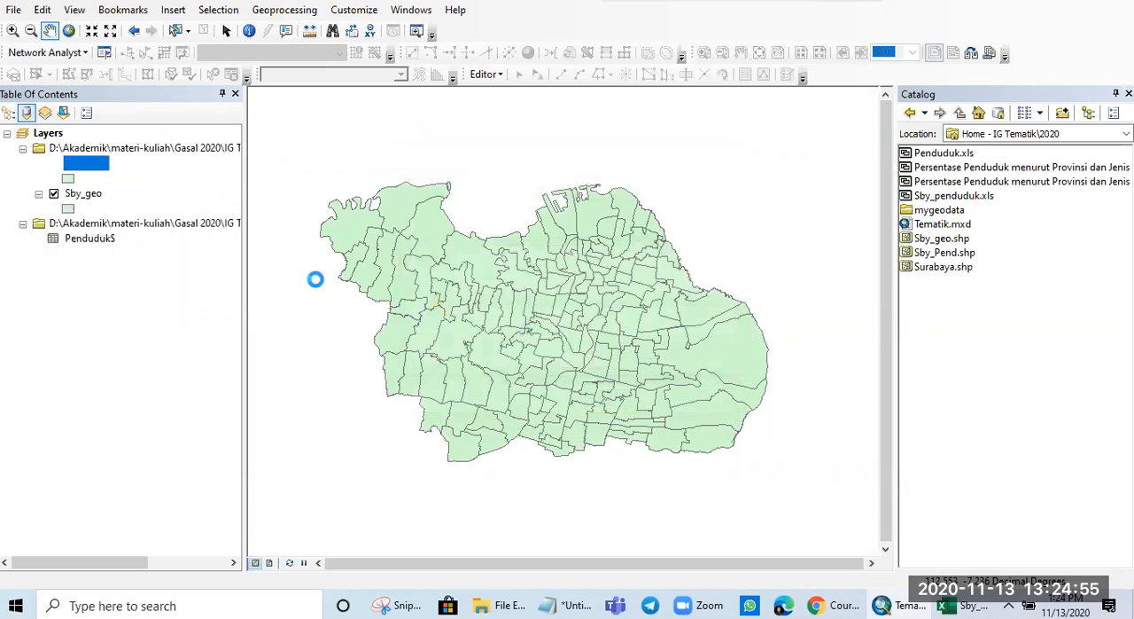
# - Open the Sby_Pend attribute table and delete its FID_1 field
pyautogui.rightClick(89, 164)
pyautogui.click(152, 213)
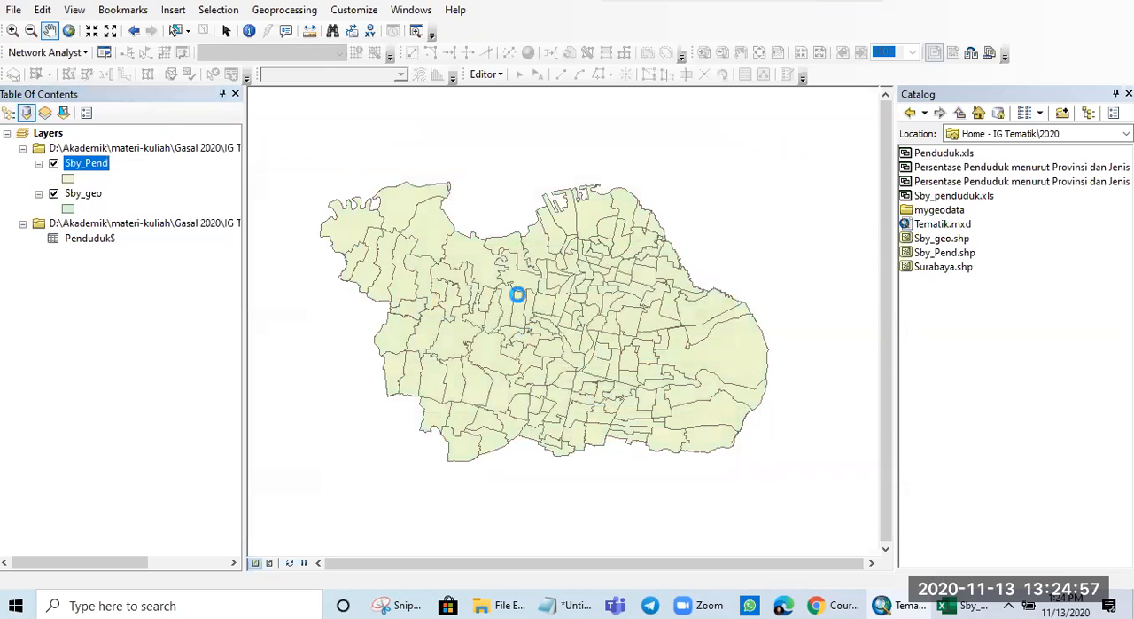
pyautogui.moveTo(521, 479); pyautogui.dragTo(415, 449)
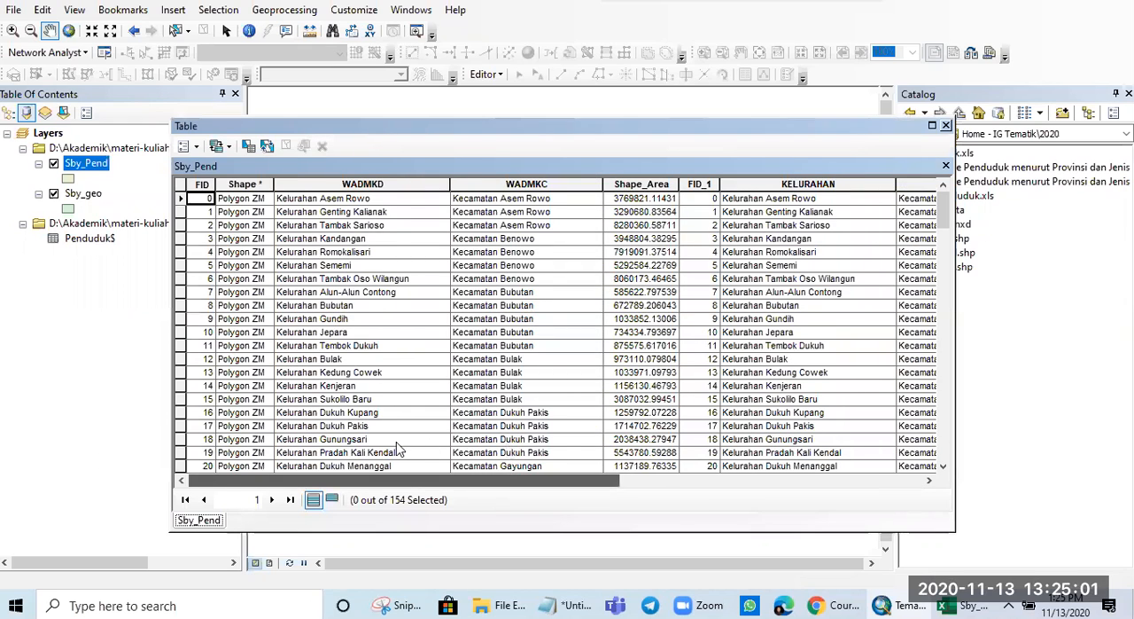
pyautogui.hscroll(1, 565, 434)
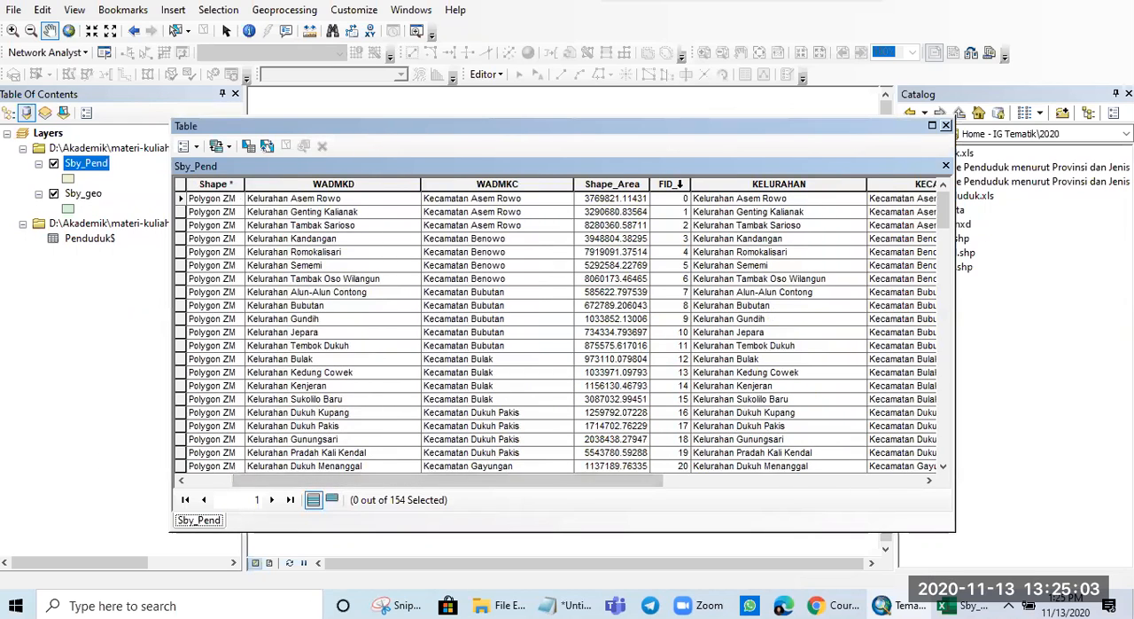
pyautogui.click(679, 184)
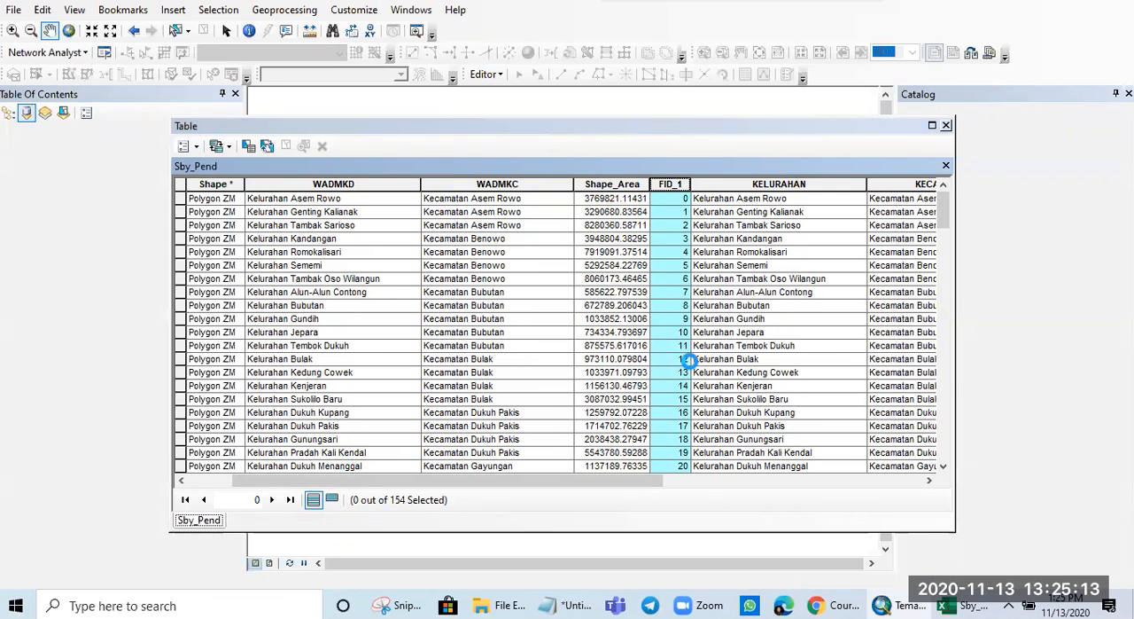
pyautogui.rightClick(688, 360)
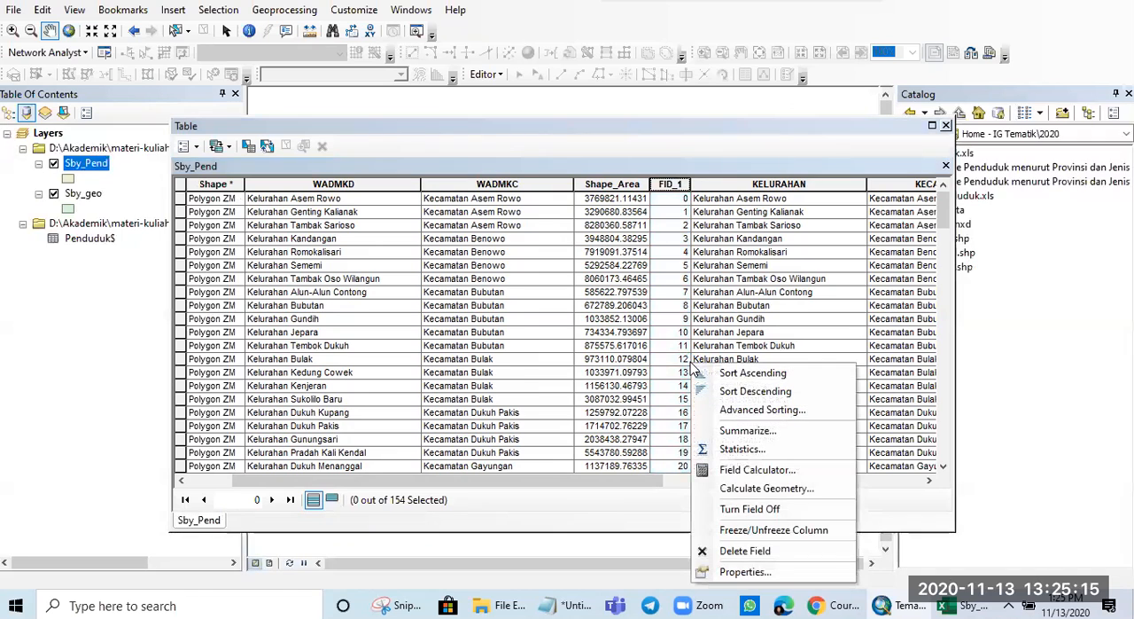
pyautogui.click(744, 551)
pyautogui.click(626, 361)
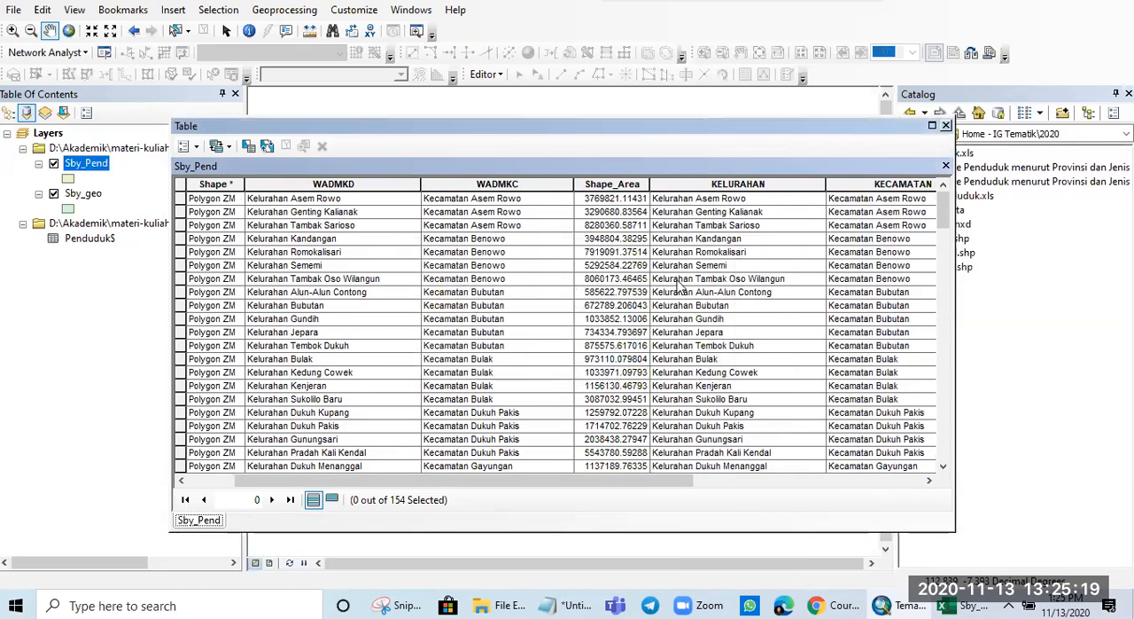
# - Delete the Shape_Area field from the Sby_Pend attribute table
pyautogui.click(621, 184)
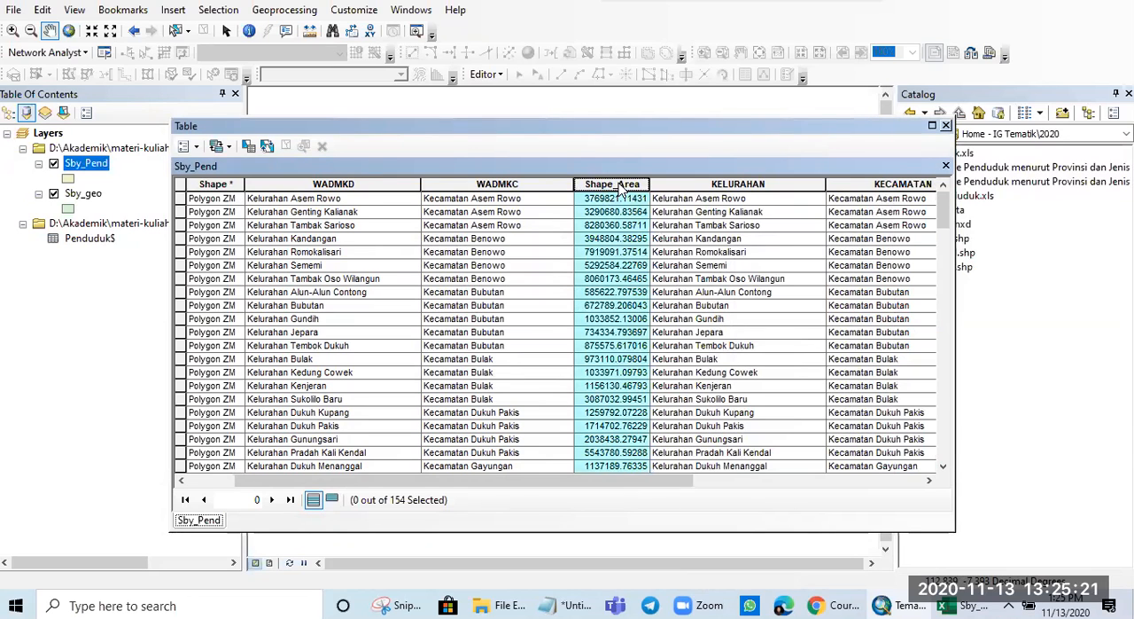
pyautogui.rightClick(619, 184)
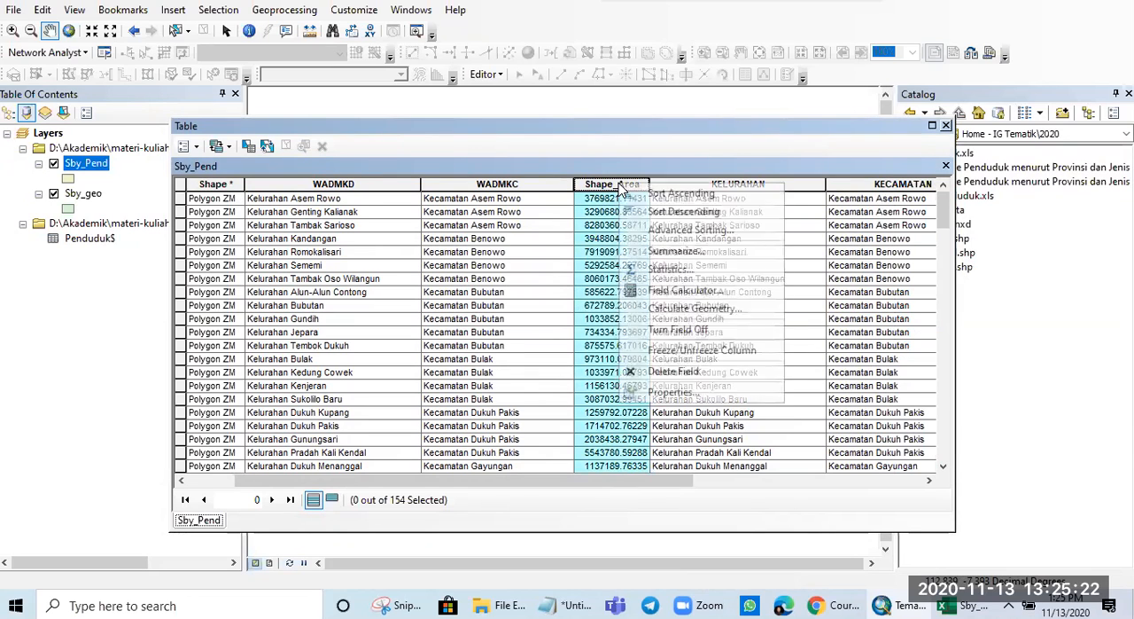
pyautogui.click(673, 371)
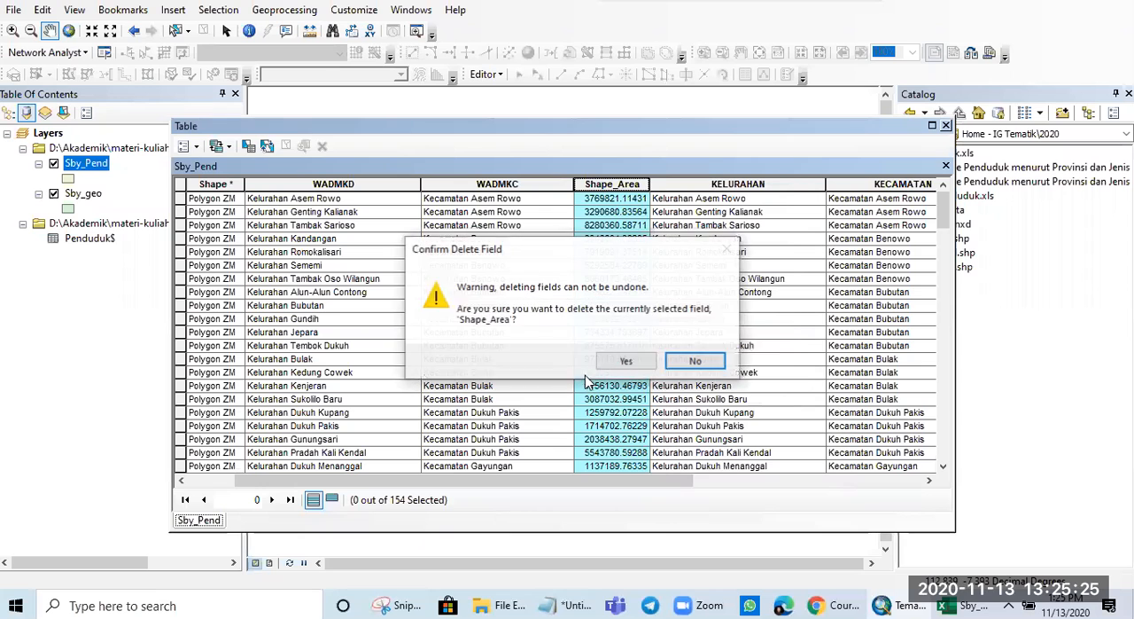
pyautogui.click(625, 363)
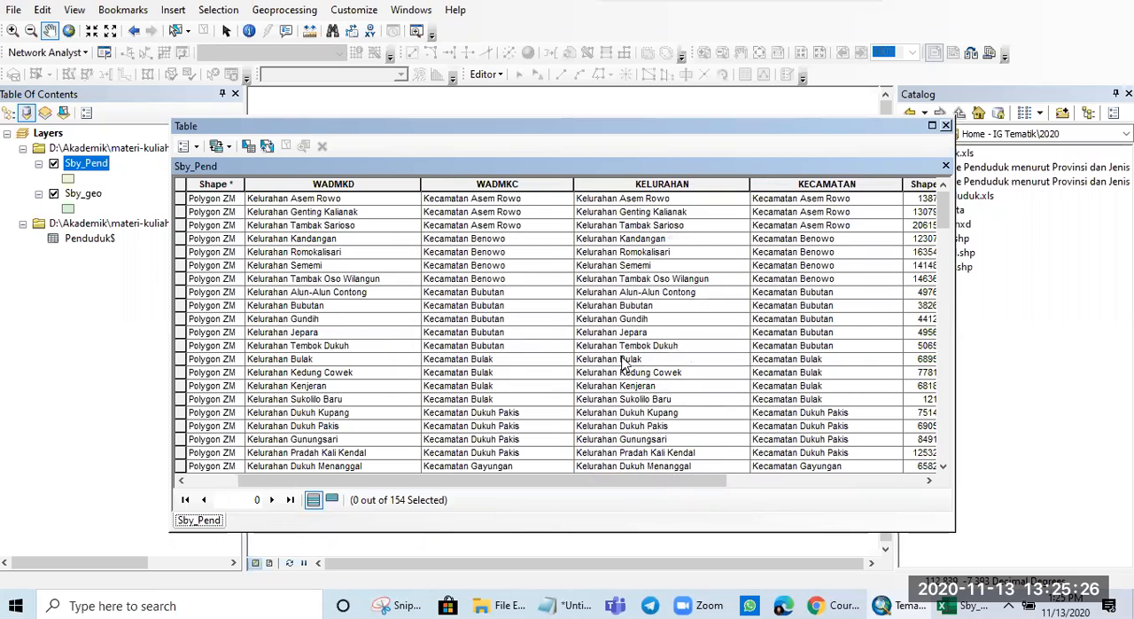
# - Delete the KELURAHAN field from the Sby_Pend attribute table
pyautogui.click(658, 184)
pyautogui.rightClick(659, 185)
pyautogui.click(702, 371)
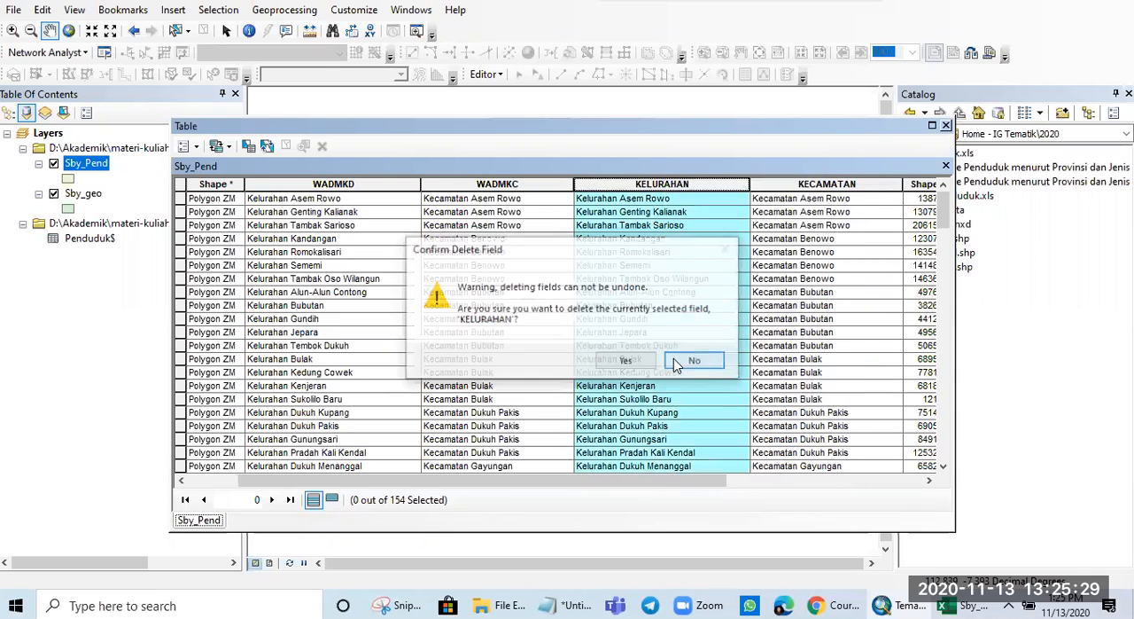
pyautogui.click(625, 360)
# - Delete the KECAMATAN field from the Sby_Pend attribute table, and close the table
pyautogui.click(650, 184)
pyautogui.rightClick(650, 184)
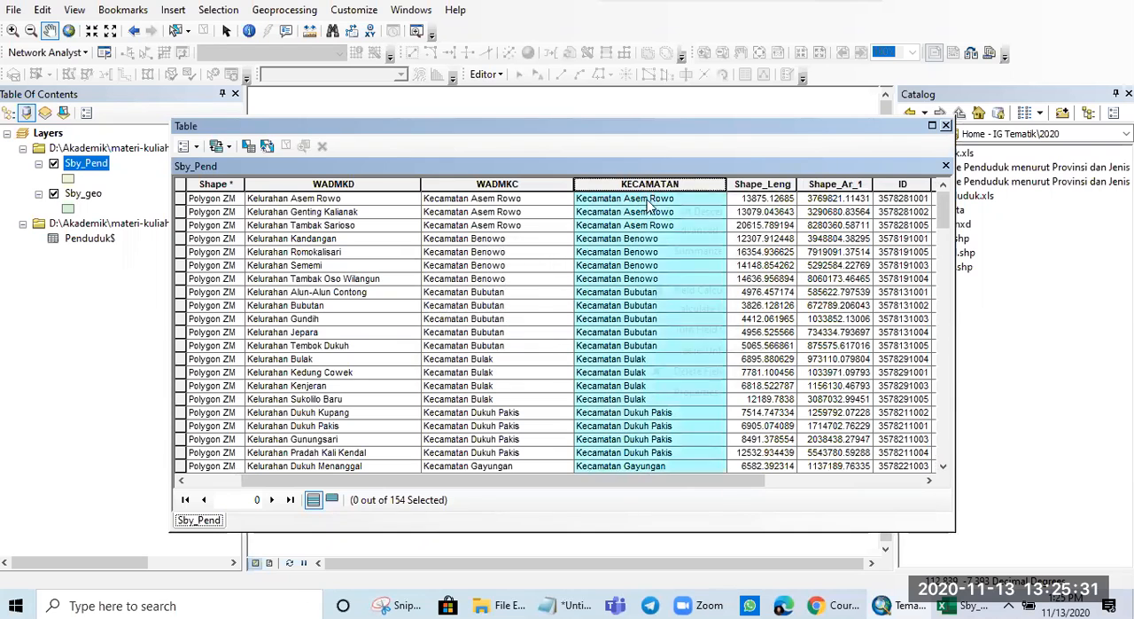
pyautogui.click(687, 371)
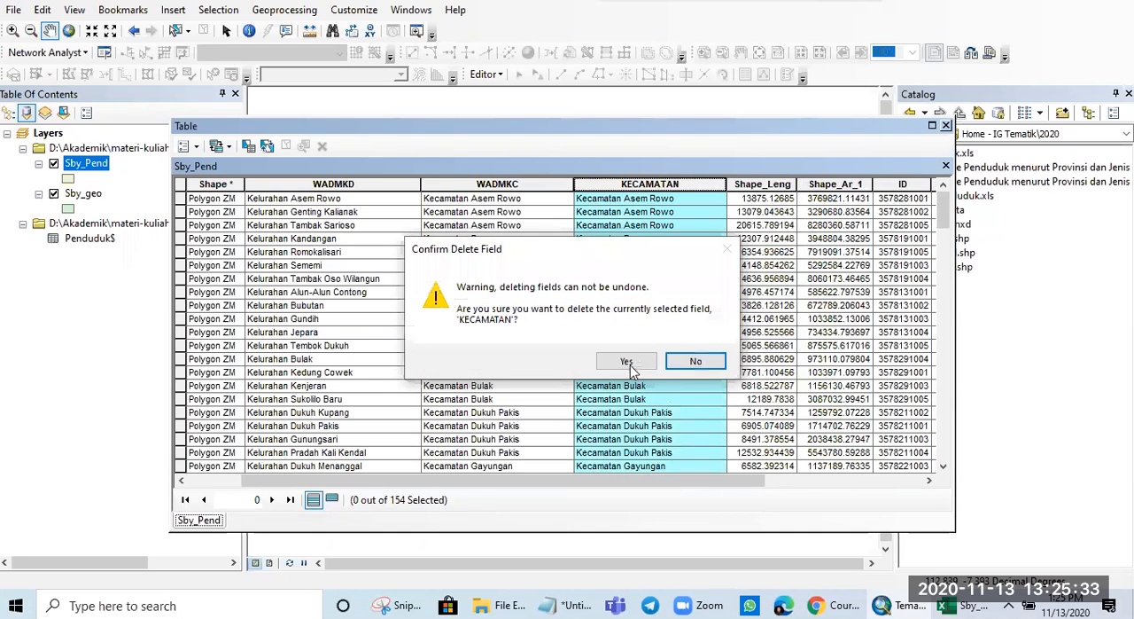
pyautogui.click(626, 362)
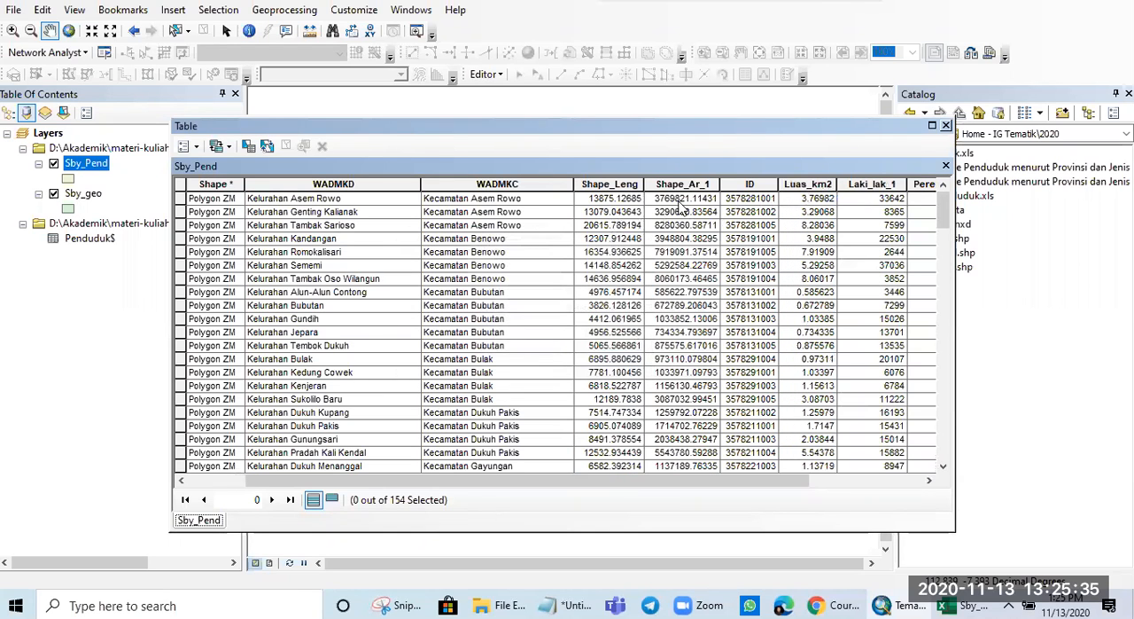
pyautogui.moveTo(600, 484); pyautogui.dragTo(379, 464)
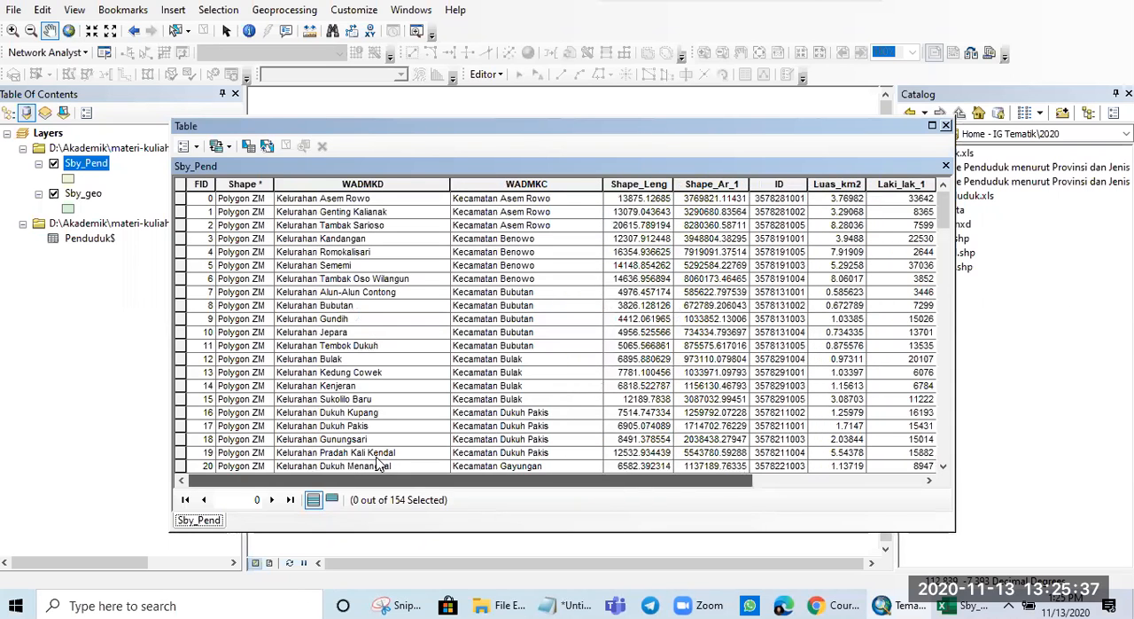
pyautogui.click(946, 125)
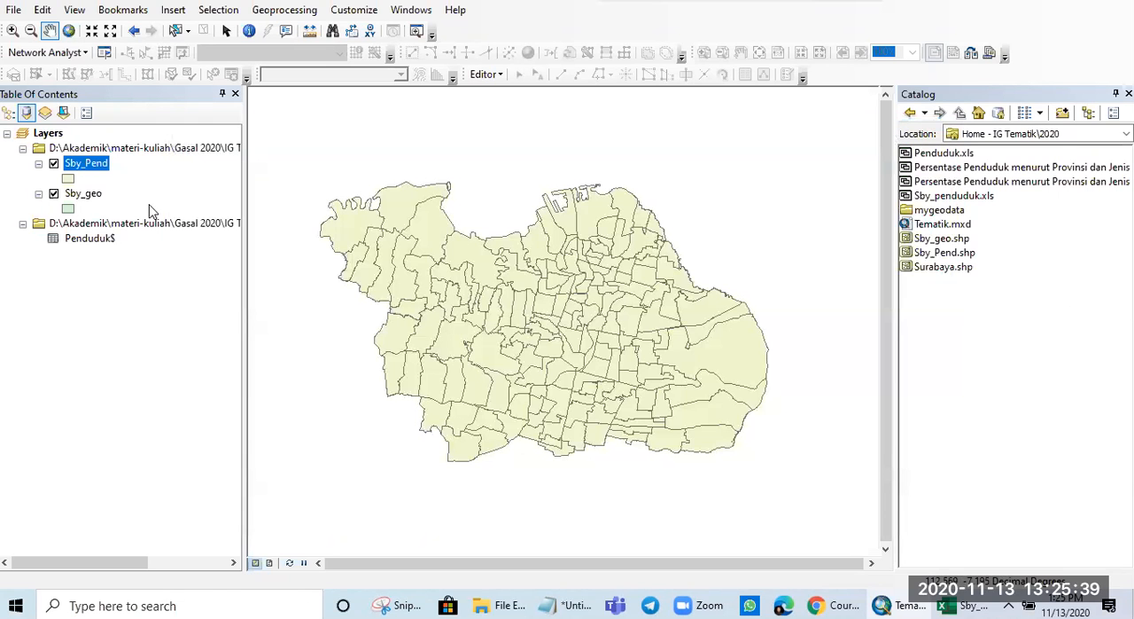
# - Remove the Sby_geo layer and the Penduduk$ table from the map, leaving only Sby_Pend
pyautogui.keyDown('ctrl'); pyautogui.click(83, 193); pyautogui.keyUp('ctrl')
pyautogui.click(89, 197)
pyautogui.click(54, 193)
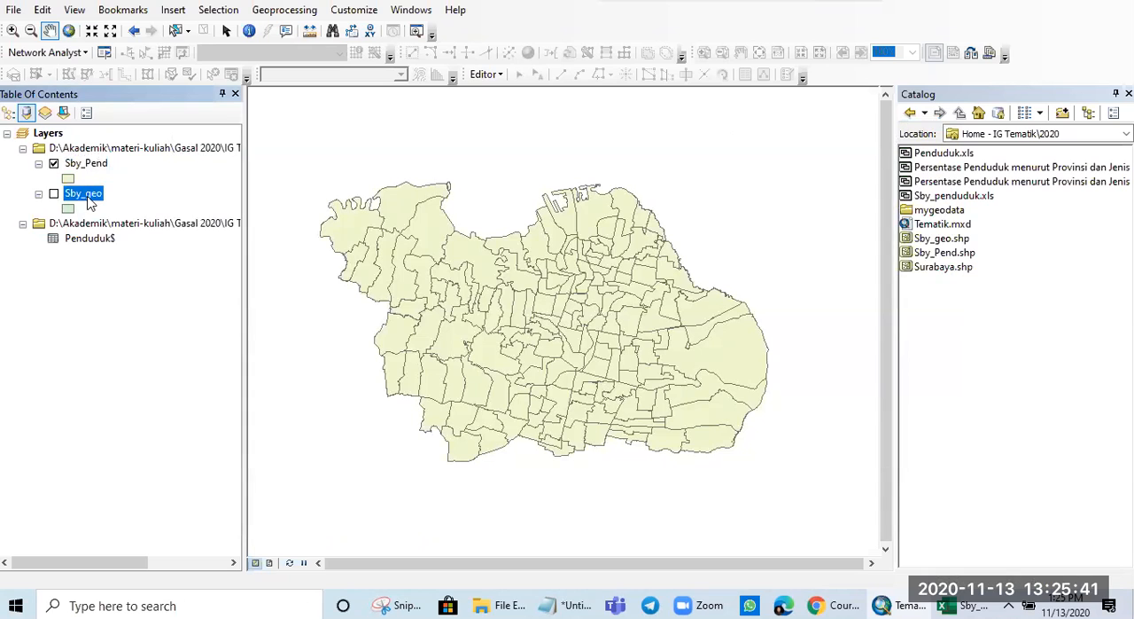
pyautogui.rightClick(88, 197)
pyautogui.click(135, 225)
pyautogui.rightClick(92, 197)
pyautogui.click(124, 206)
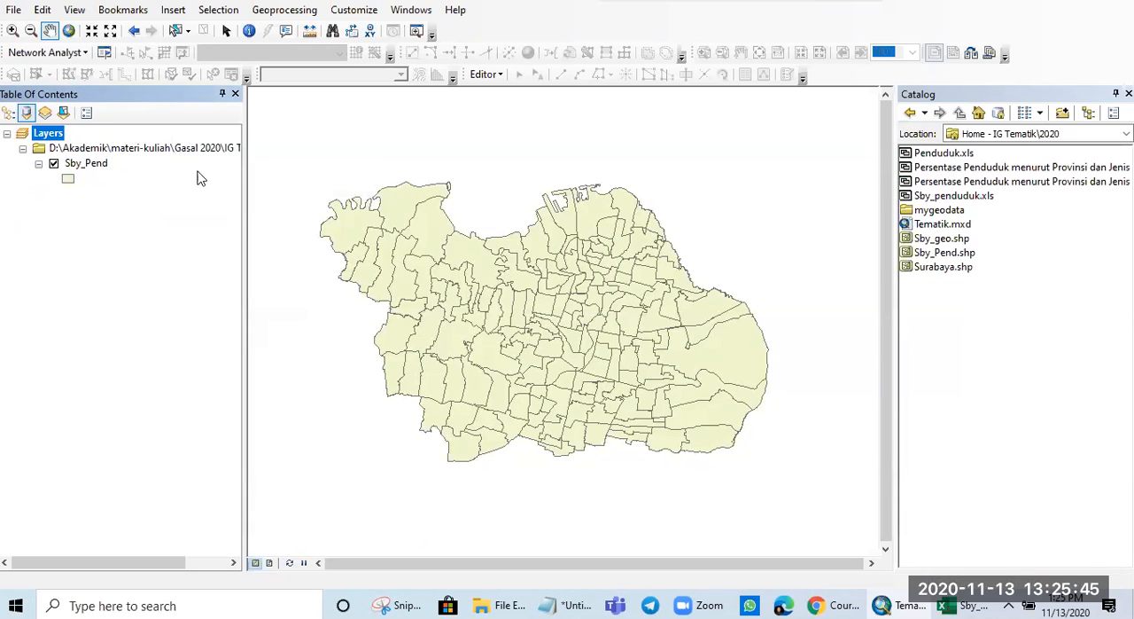
# - Symbolize the Sby_Pend layer with graduated colors based on the Jumlah_1 field, and apply the symbology to the map
pyautogui.moveTo(620, 302); pyautogui.dragTo(638, 306)
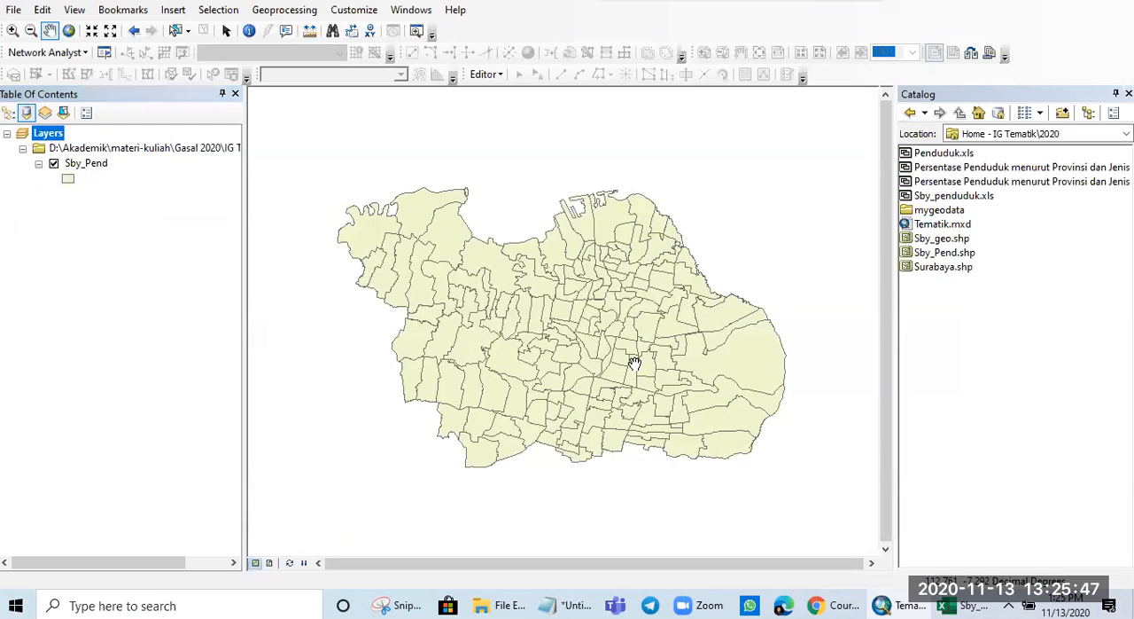
pyautogui.scroll(-1, 634, 363)
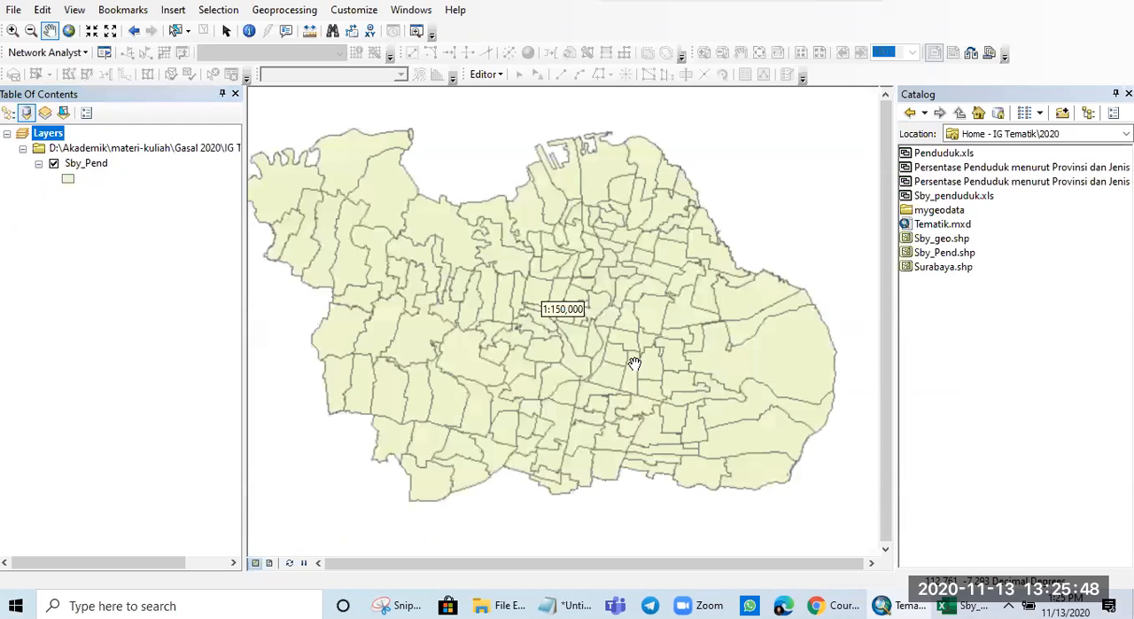
pyautogui.rightClick(89, 163)
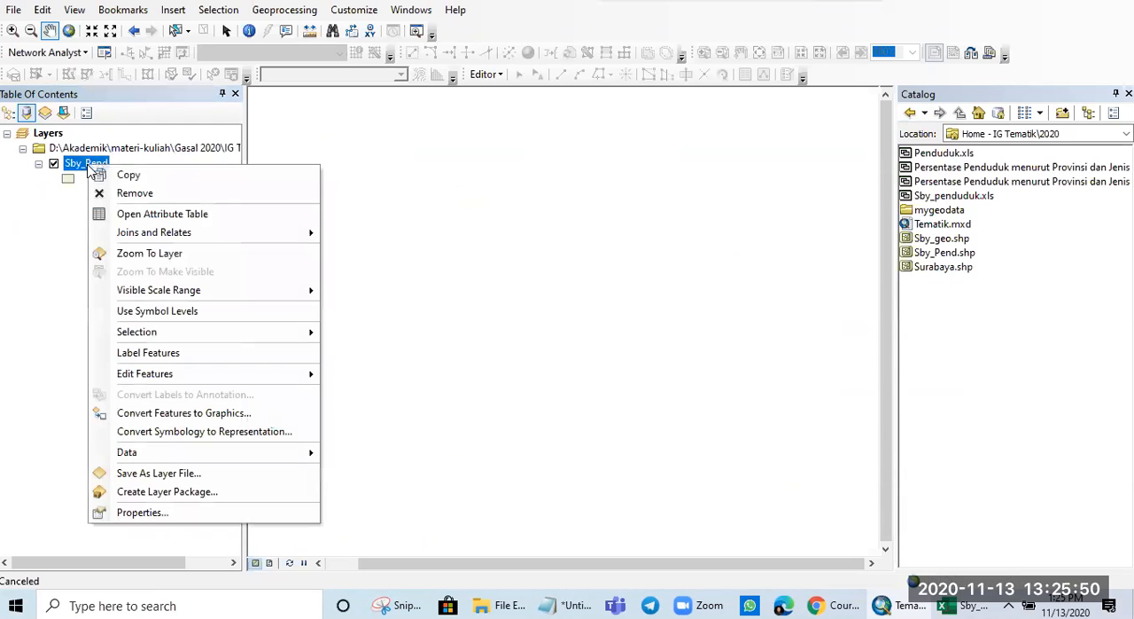
pyautogui.click(175, 512)
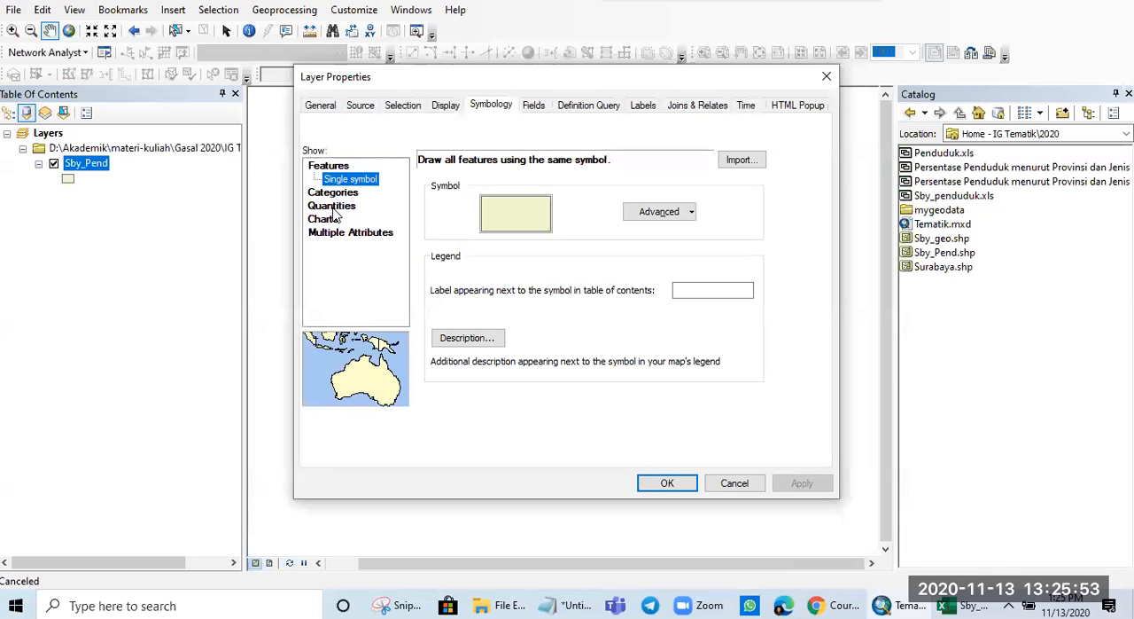
pyautogui.click(335, 207)
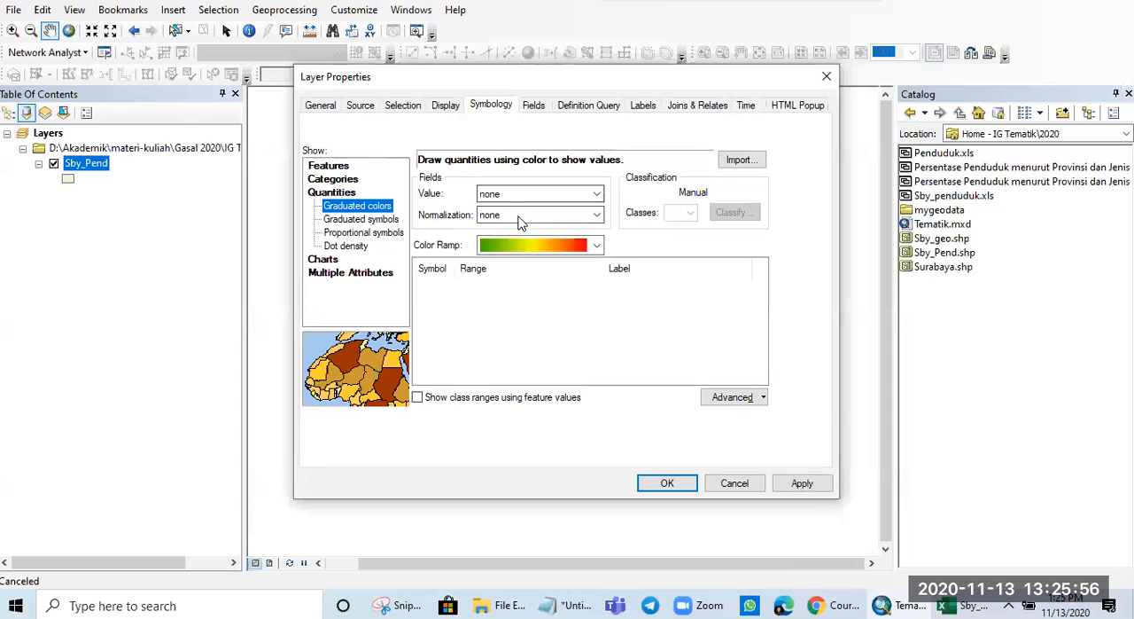
pyautogui.click(567, 195)
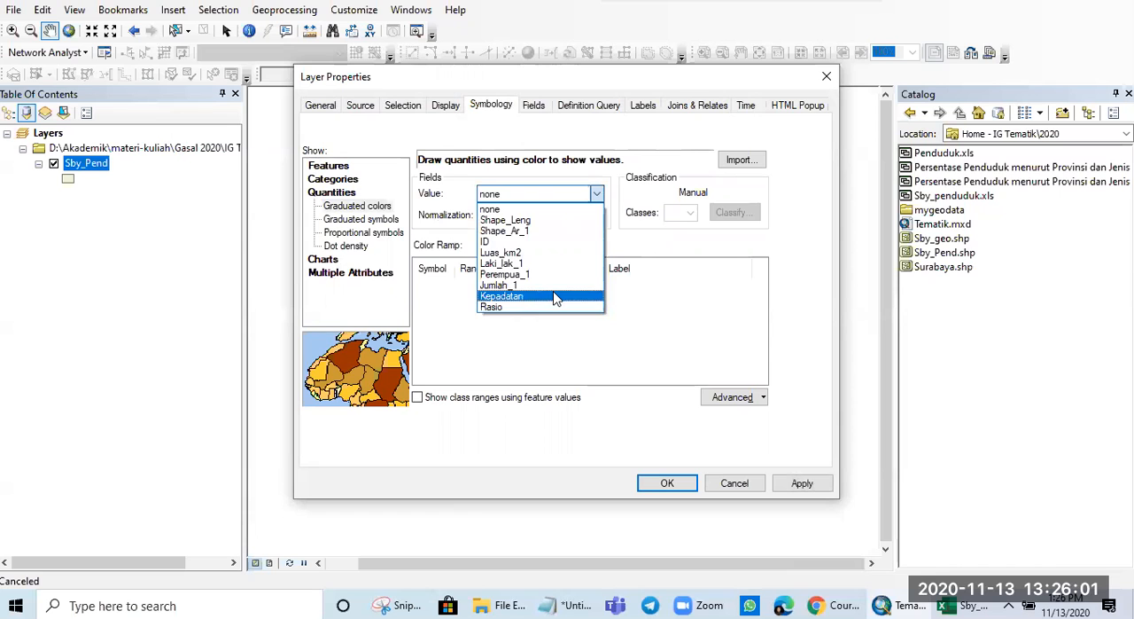
pyautogui.click(545, 285)
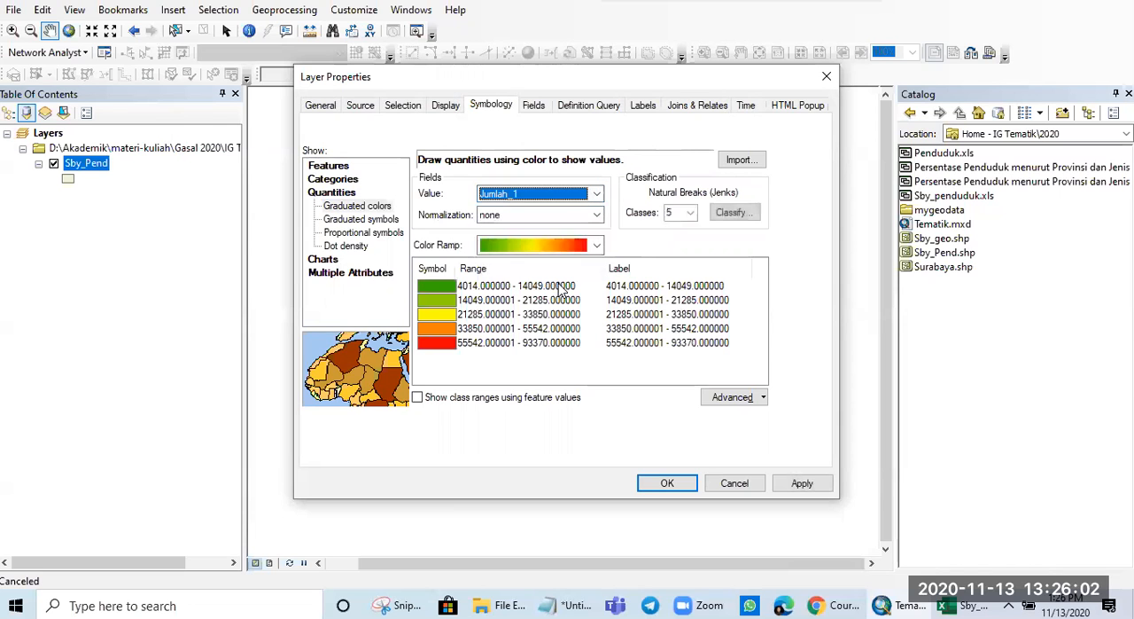
pyautogui.click(800, 483)
pyautogui.click(667, 483)
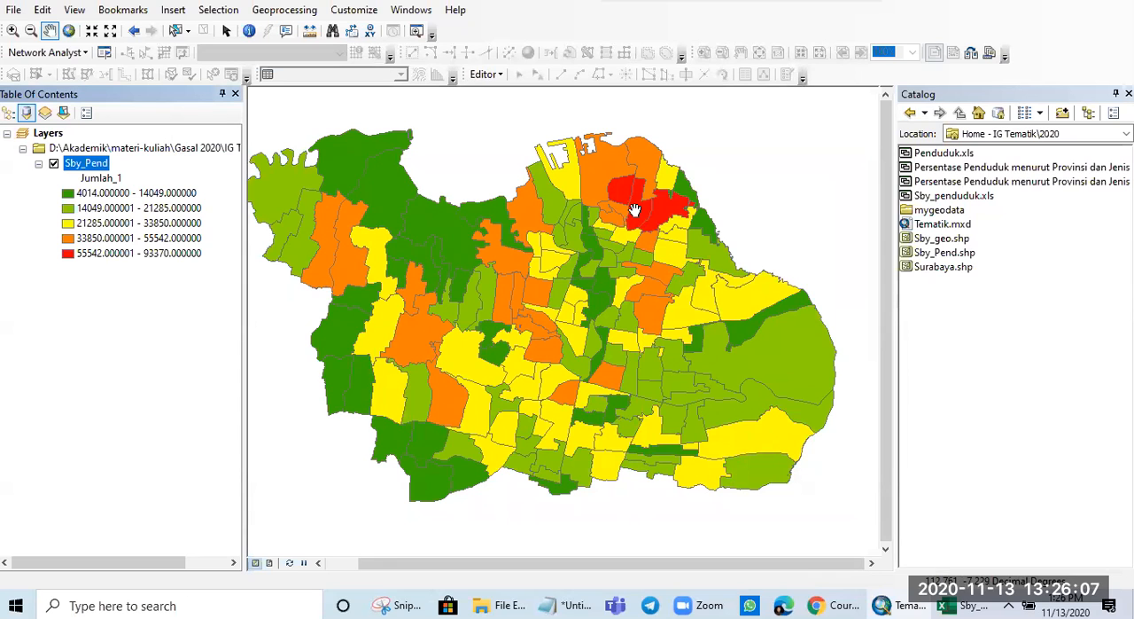
# - Identify the three red polygons in the northeast of the Sby_Pend map to read their population attributes
pyautogui.scroll(2, 635, 215)
pyautogui.scroll(-3, 634, 215)
pyautogui.click(248, 31)
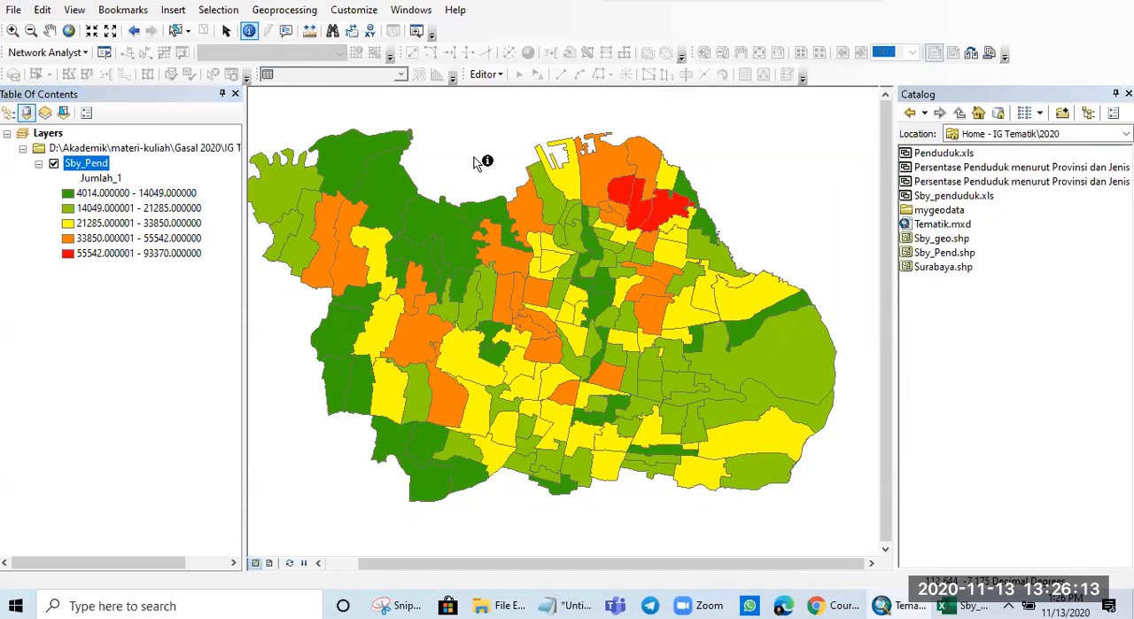
pyautogui.click(641, 207)
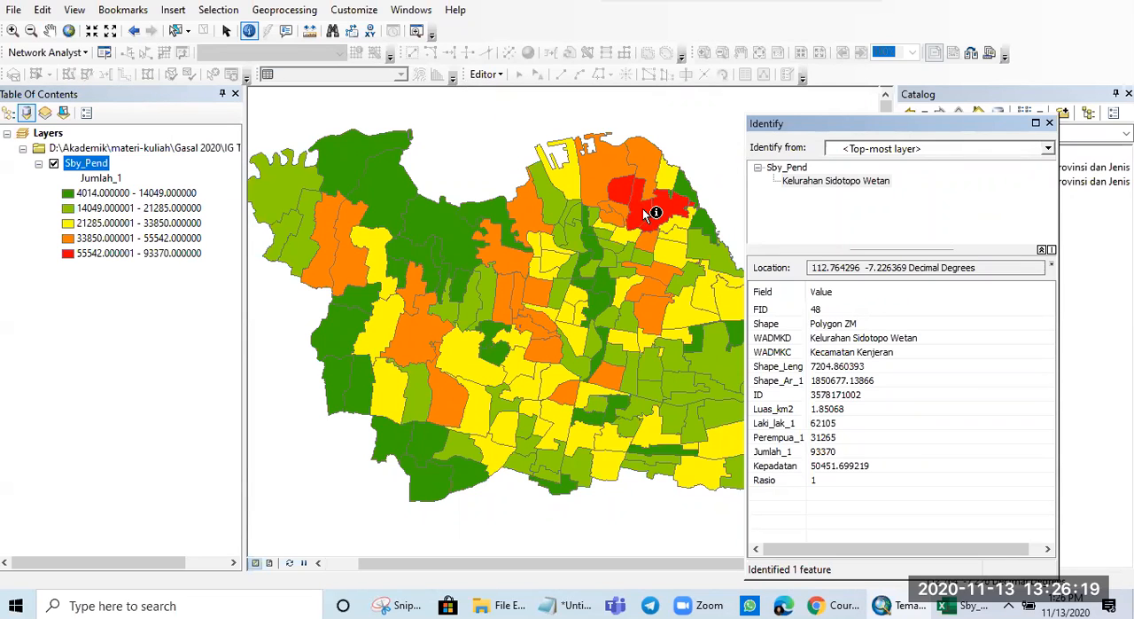
pyautogui.click(624, 188)
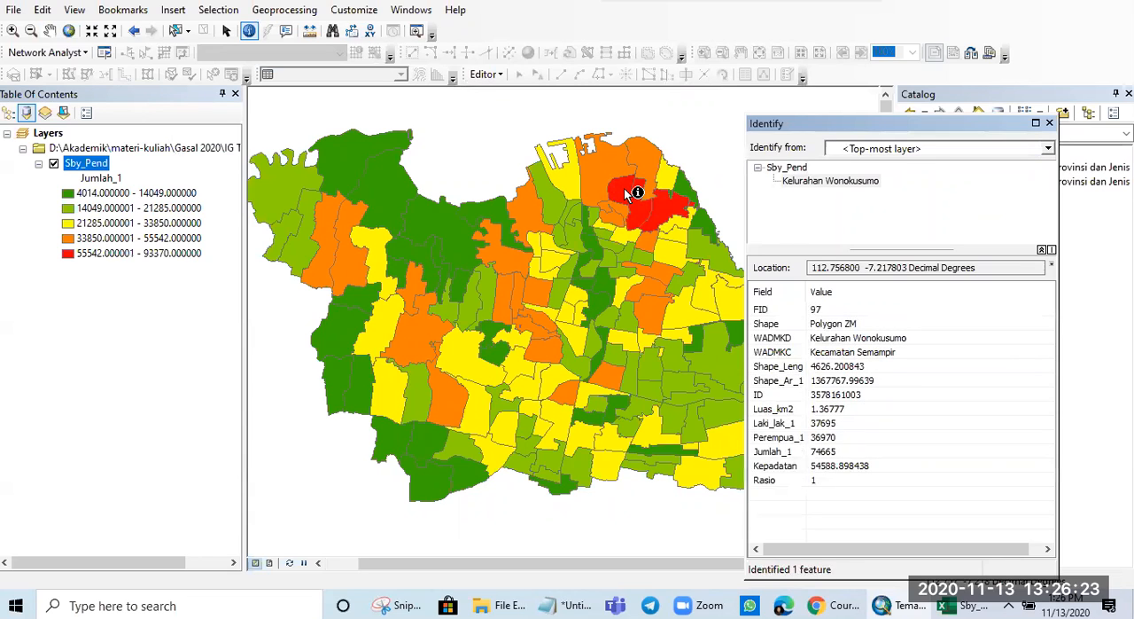
pyautogui.click(678, 202)
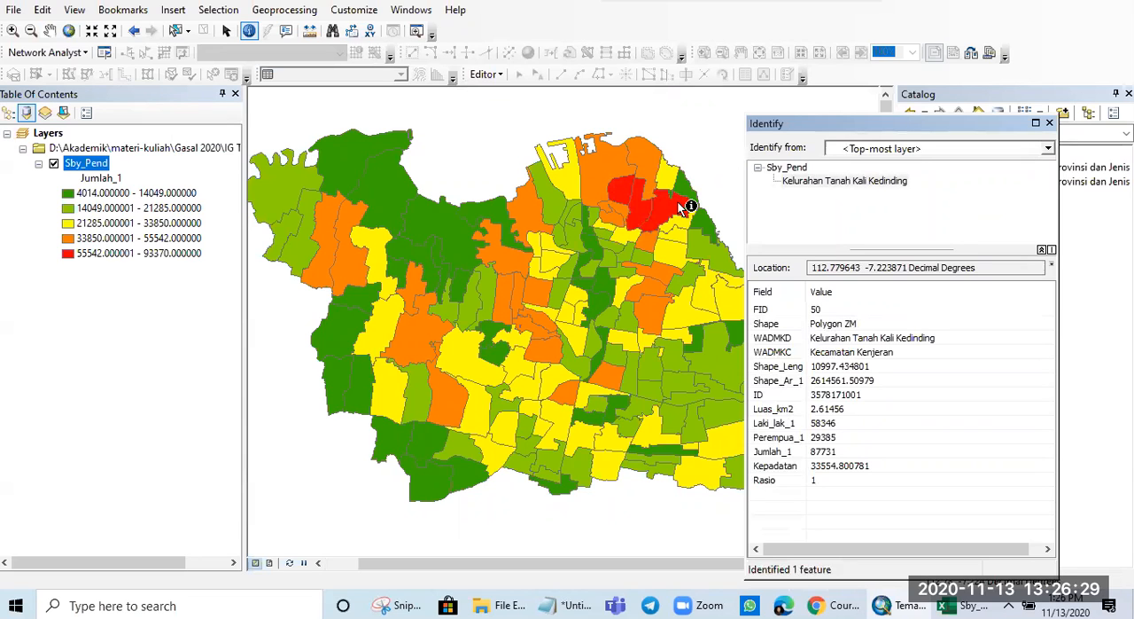
# - Identify the large polygons along the eastern side of the Sby_Pend map to compare their population attributes, and close the results
pyautogui.moveTo(674, 144); pyautogui.dragTo(292, 141)
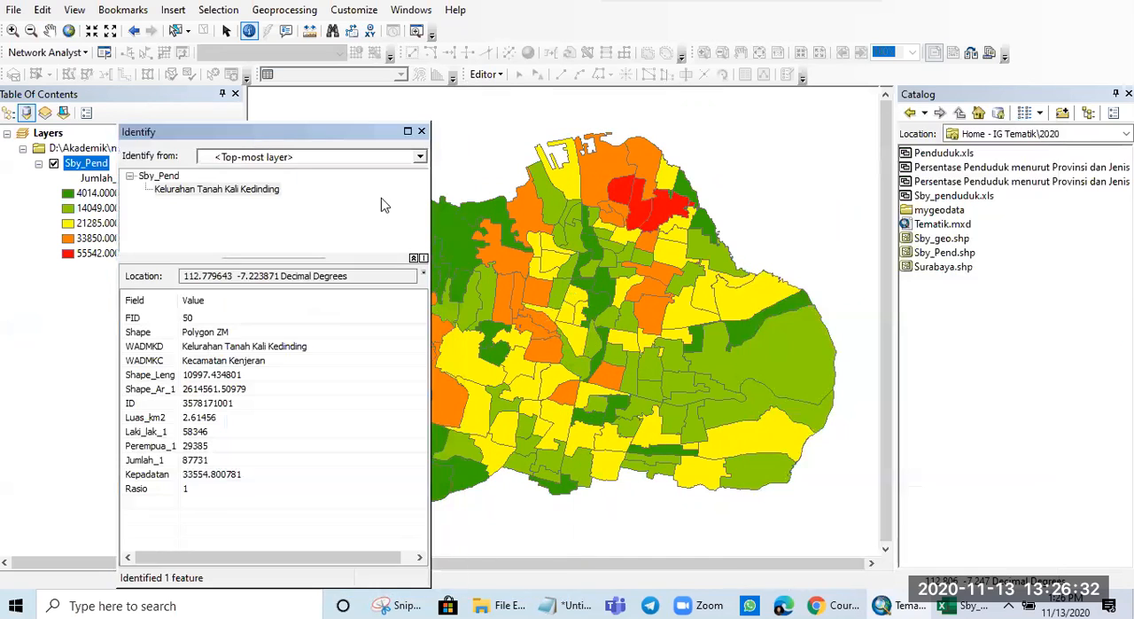
pyautogui.click(780, 359)
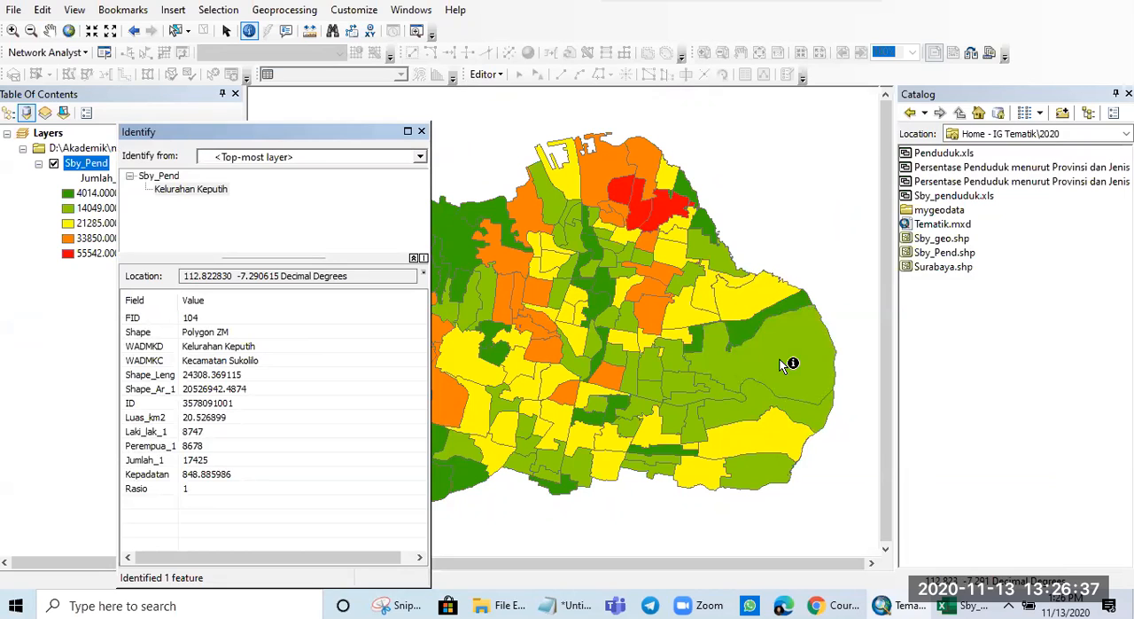
pyautogui.click(757, 392)
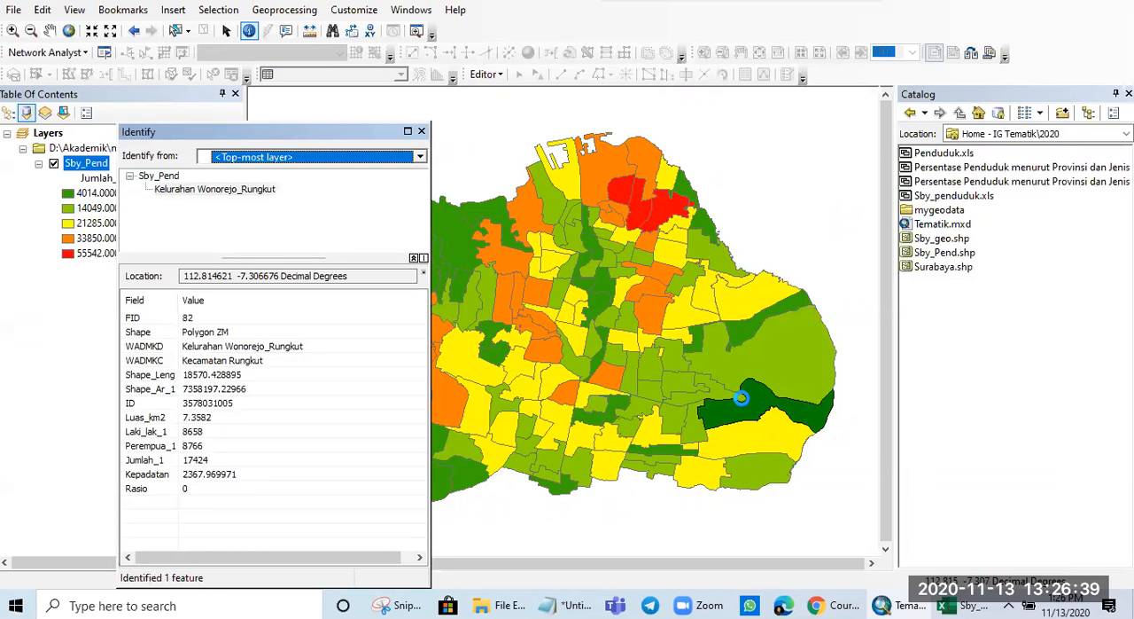
pyautogui.click(718, 401)
pyautogui.click(719, 390)
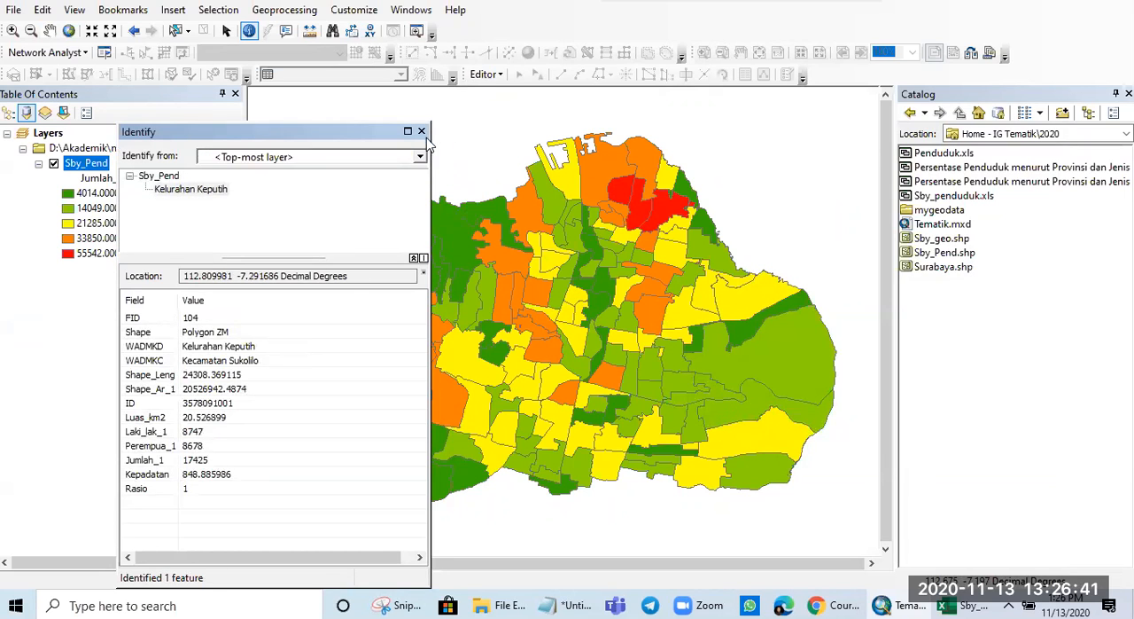
pyautogui.click(421, 131)
# - Change the value field of the Sby_Pend graduated colors symbology to Kepadatan
pyautogui.click(100, 167)
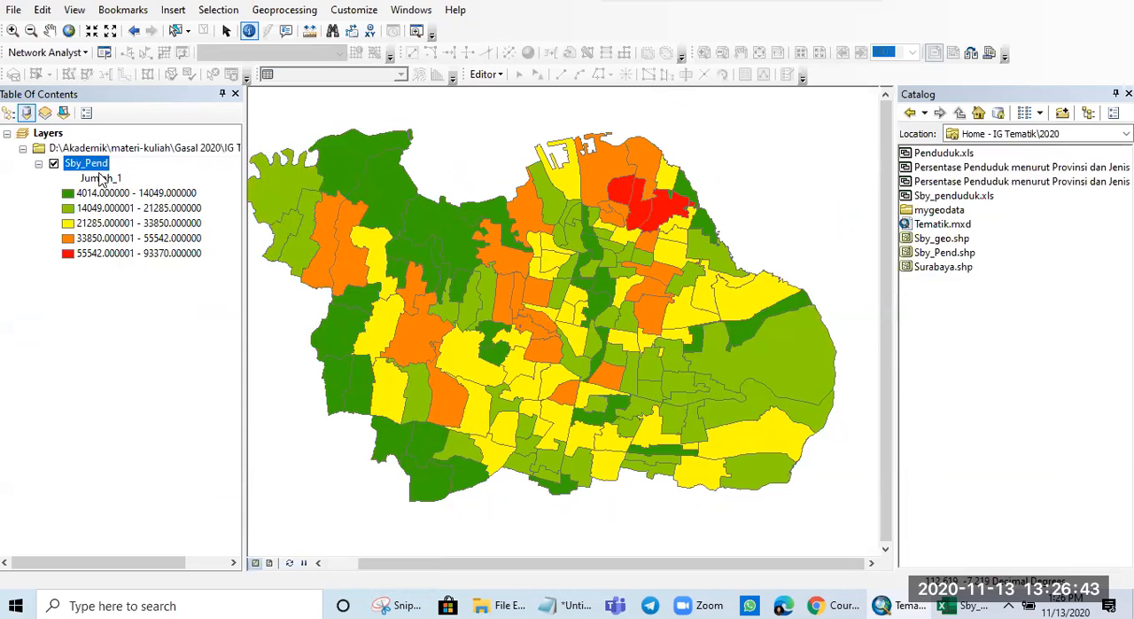
pyautogui.rightClick(101, 169)
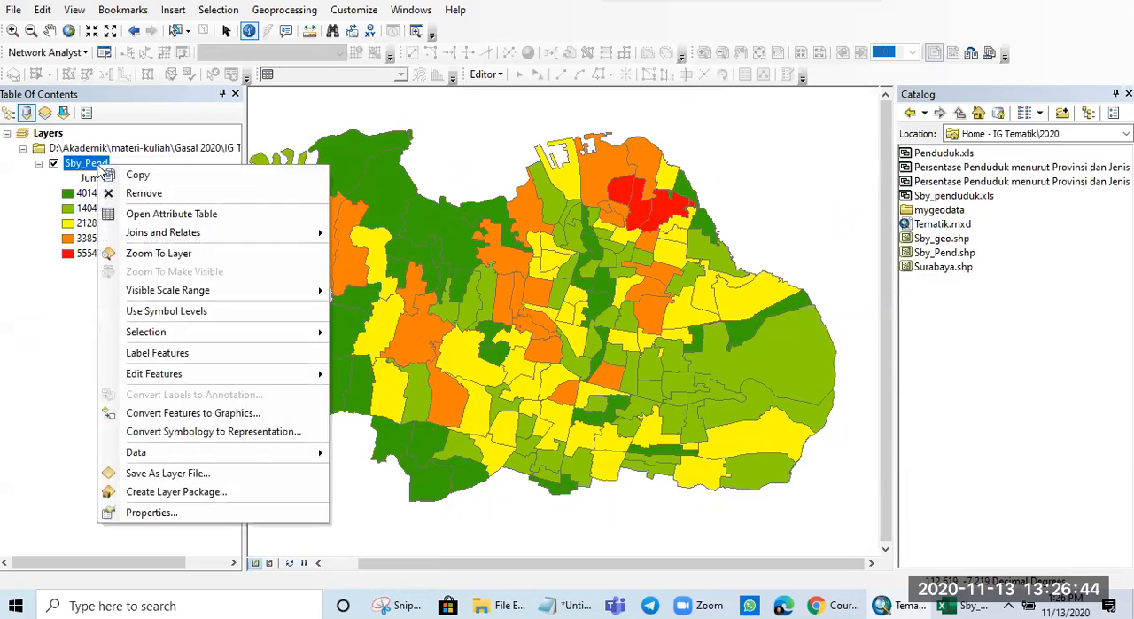
pyautogui.click(213, 514)
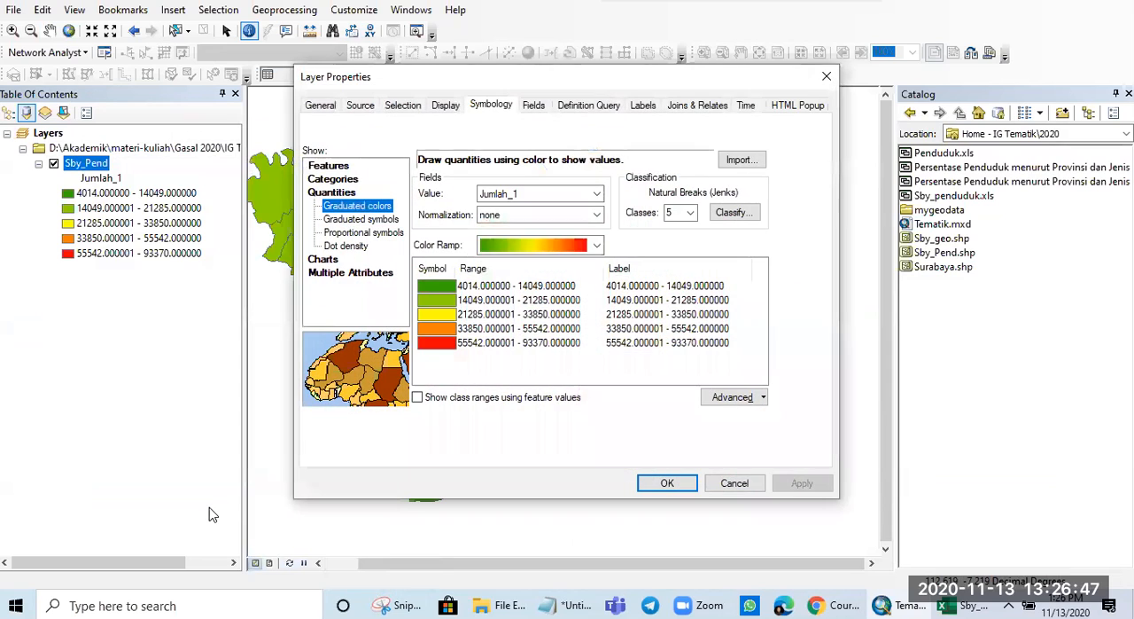
pyautogui.click(578, 201)
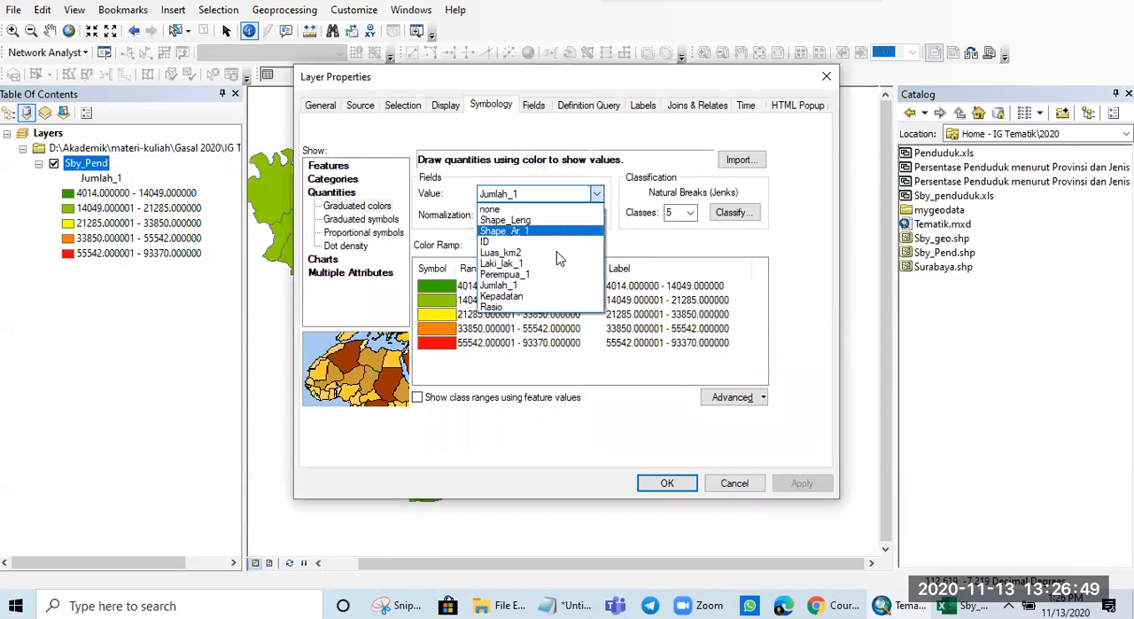
pyautogui.click(531, 296)
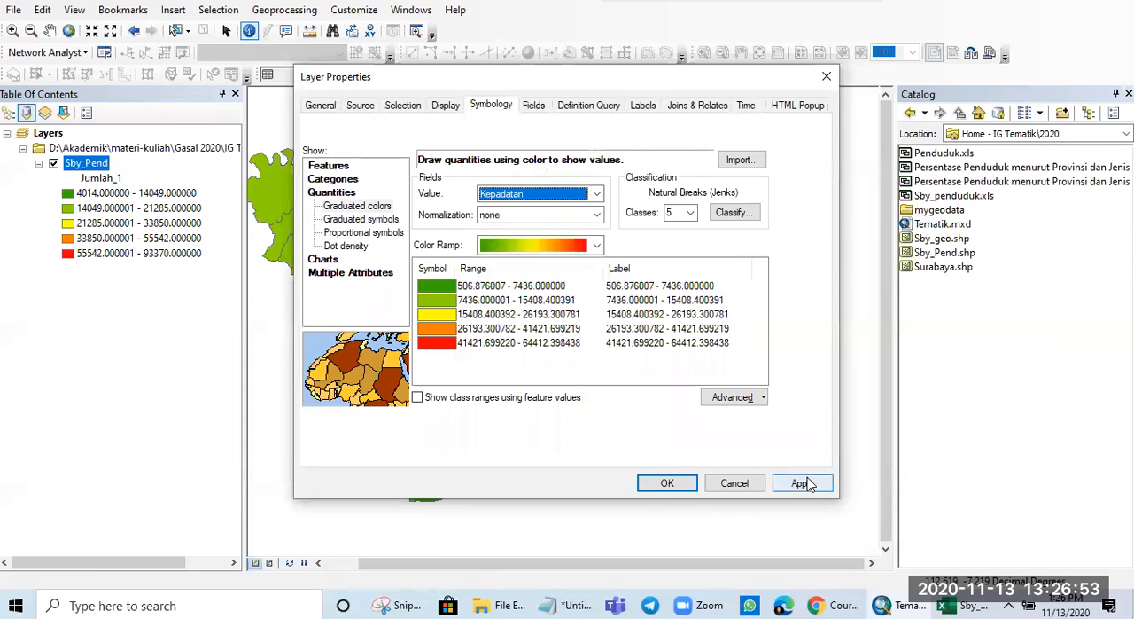
# - Set the Kepadatan classification to 7 classes, and apply the symbology to the map
pyautogui.click(690, 213)
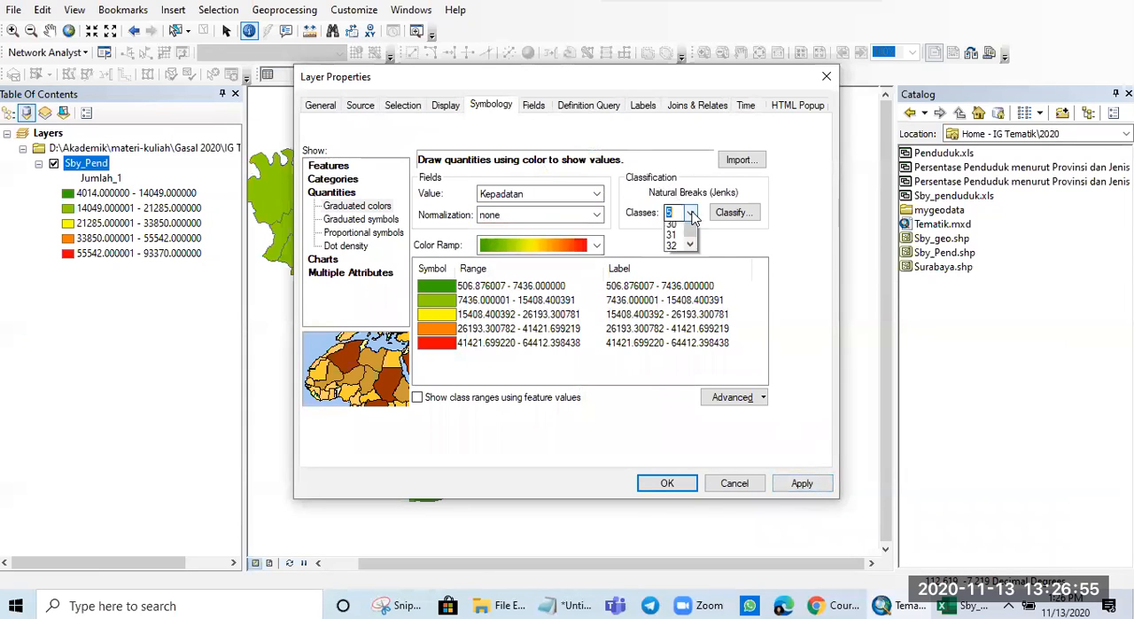
pyautogui.click(674, 271)
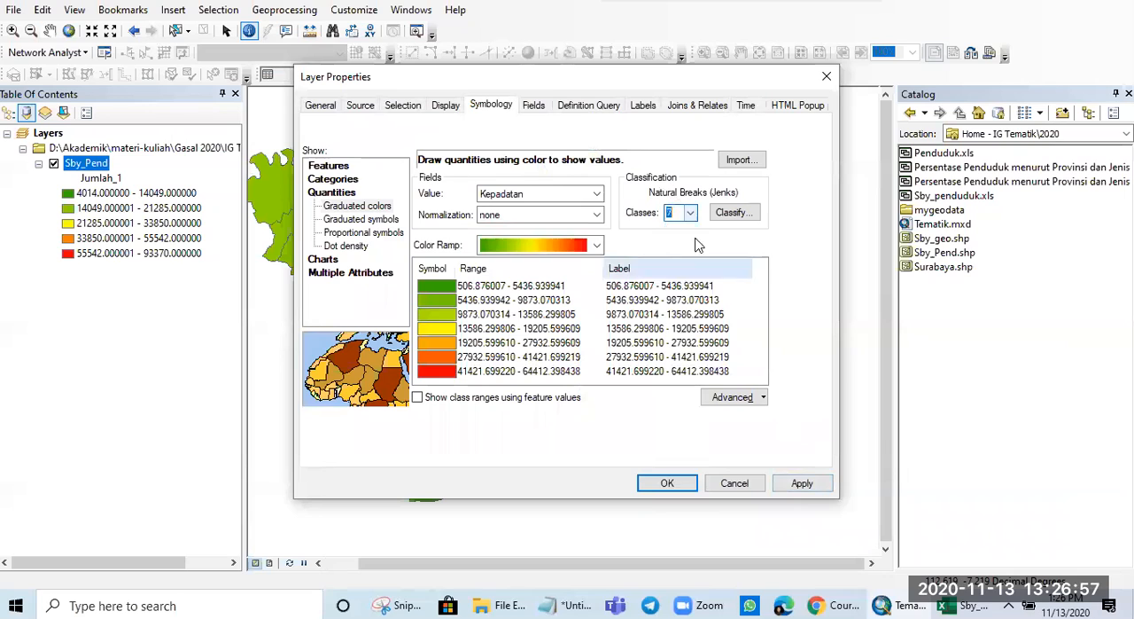
pyautogui.click(802, 483)
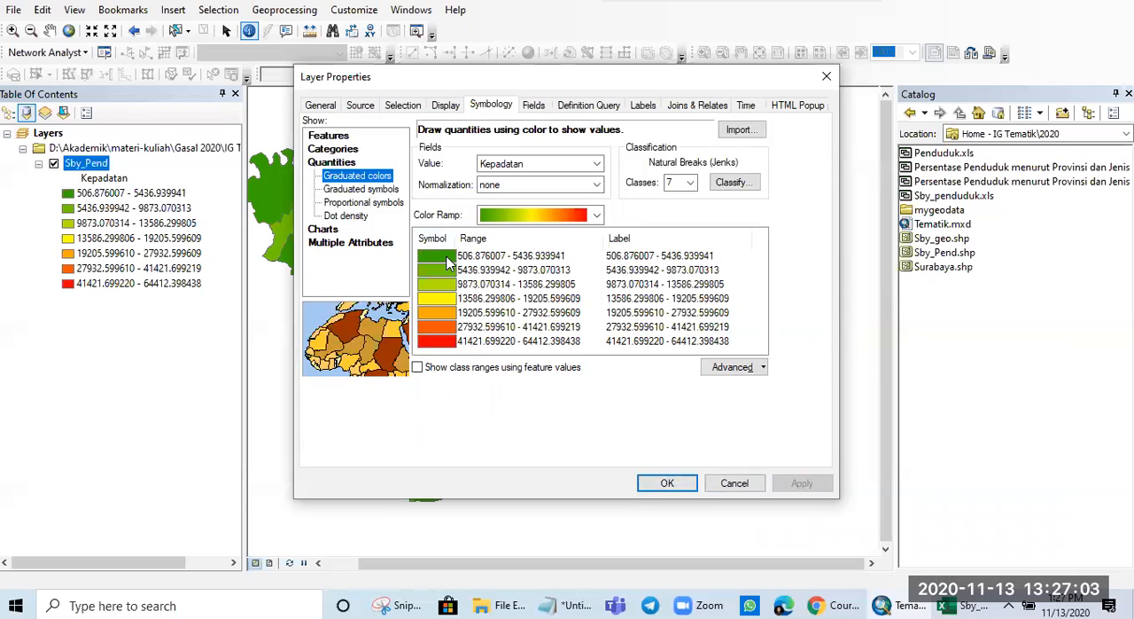
pyautogui.click(658, 483)
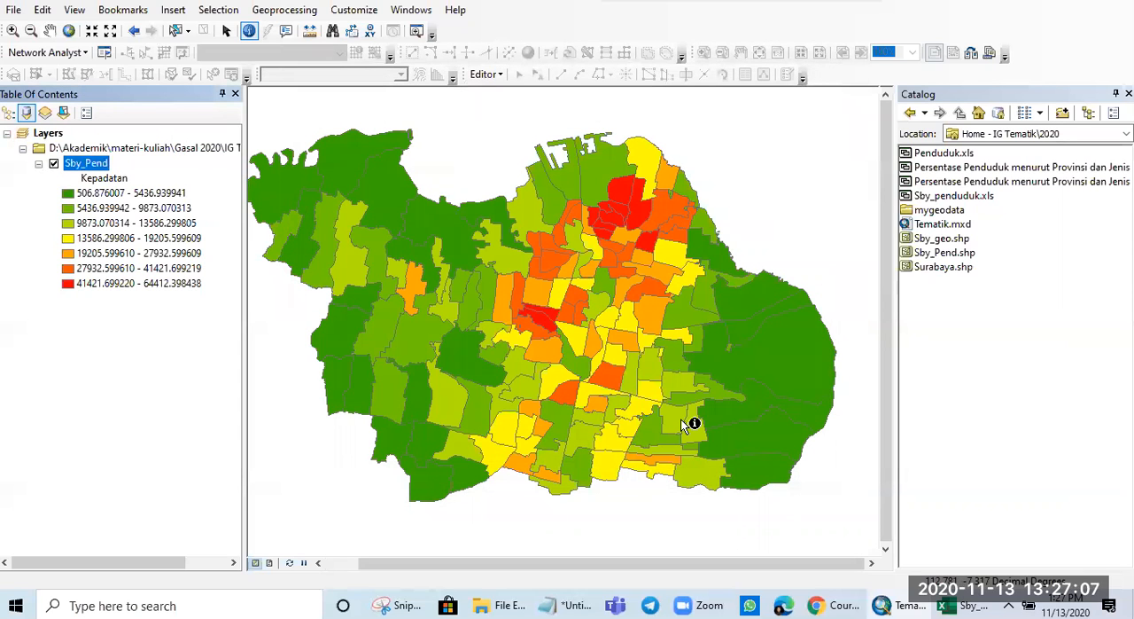
# - Identify the large dark green polygon at the eastern edge of the density map, and close its attribute results
pyautogui.click(776, 355)
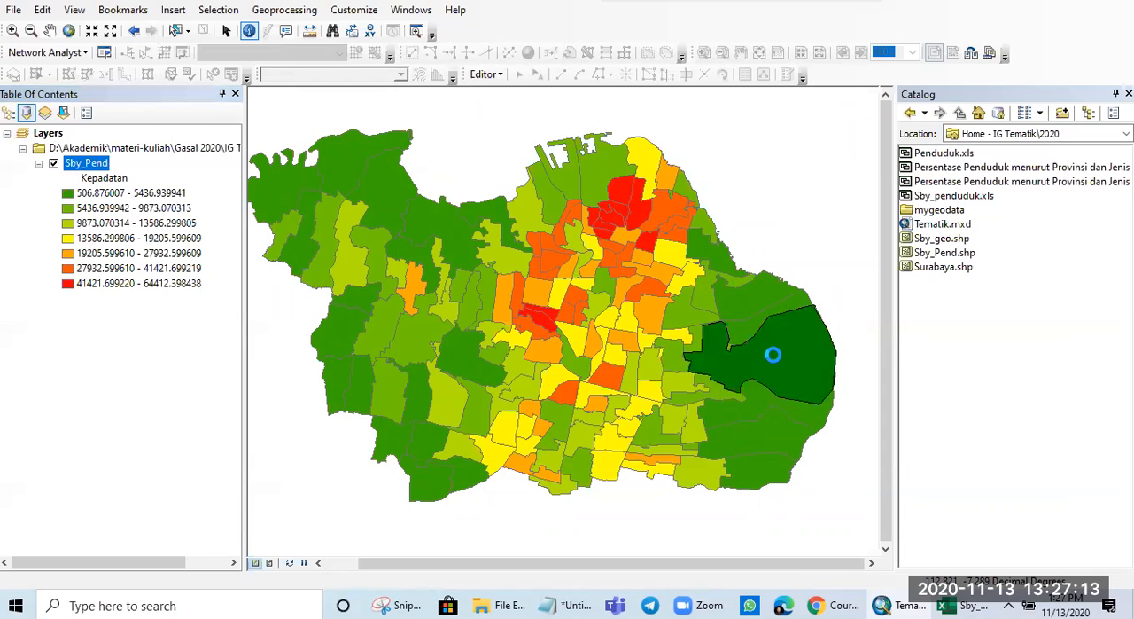
pyautogui.click(422, 131)
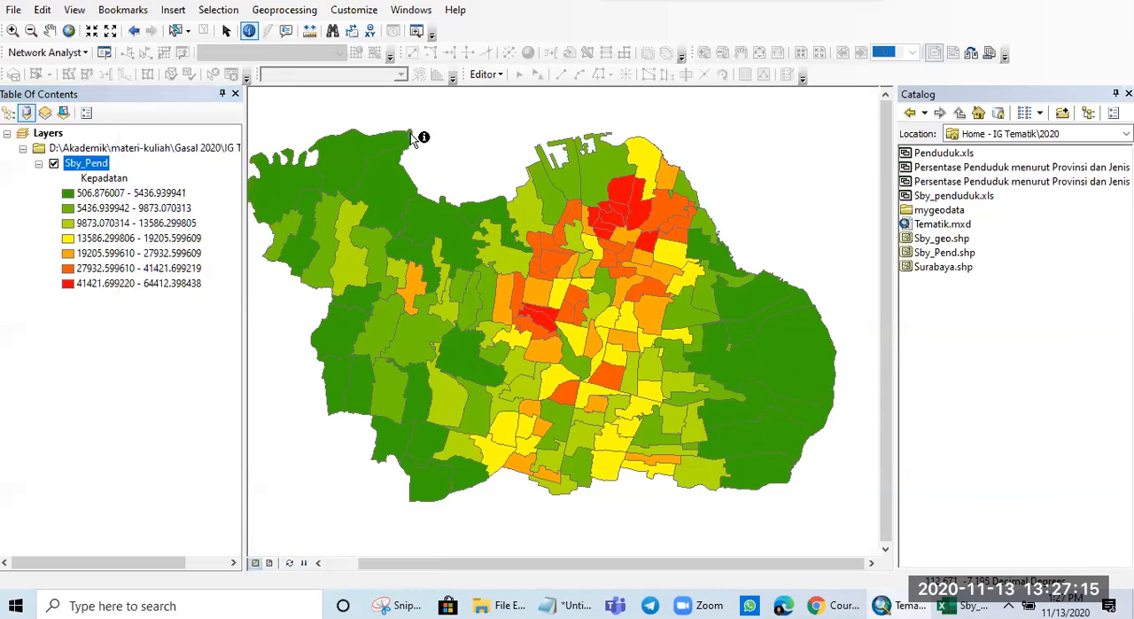
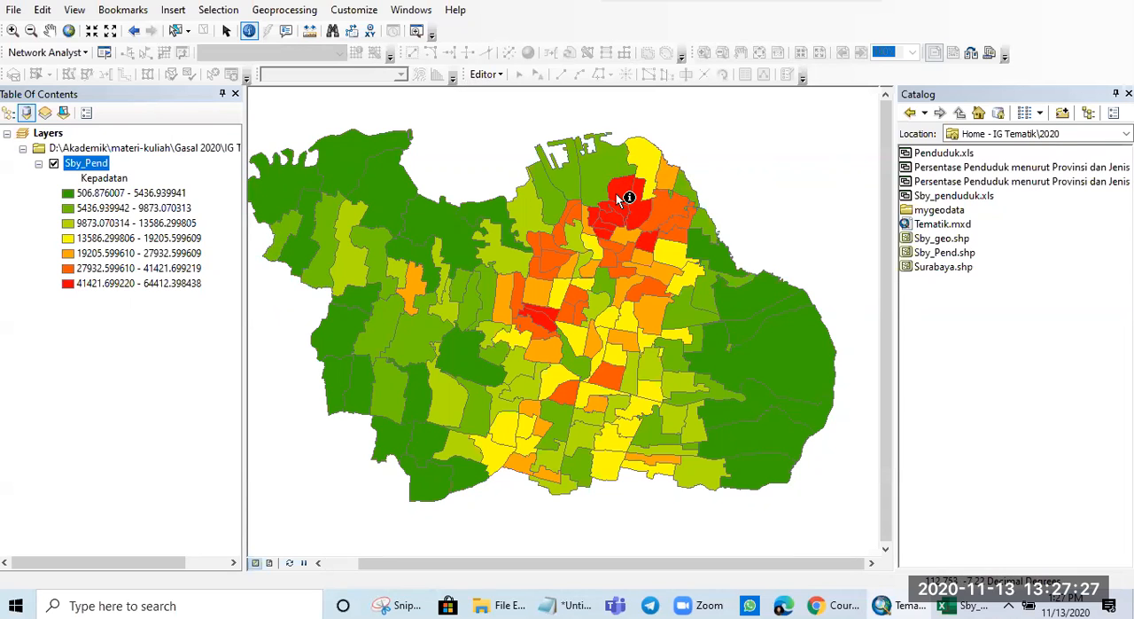
# - Identify the two adjacent red polygons at the centre of the density map to compare their attributes, closing each result
pyautogui.scroll(-2, 526, 374)
pyautogui.scroll(3, 530, 371)
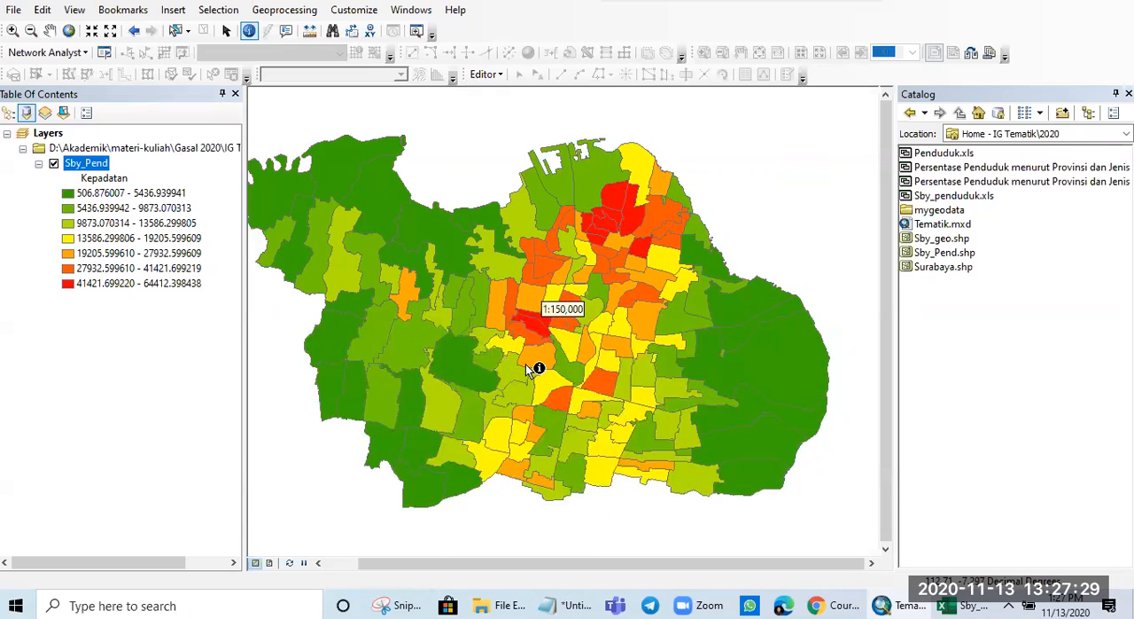
pyautogui.scroll(5, 532, 369)
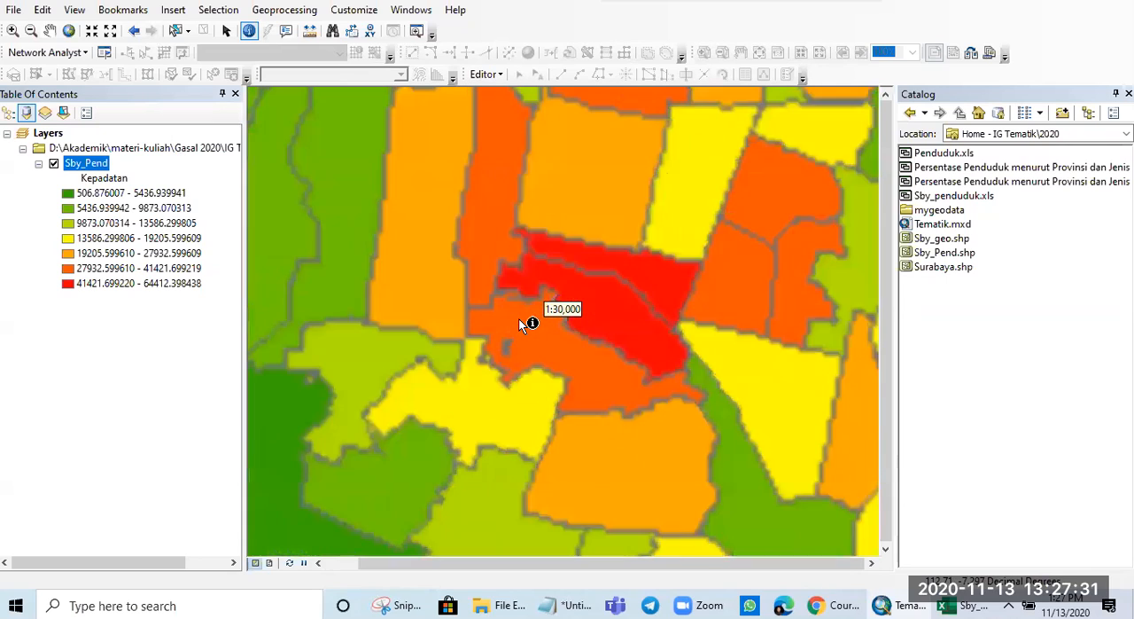
pyautogui.click(626, 267)
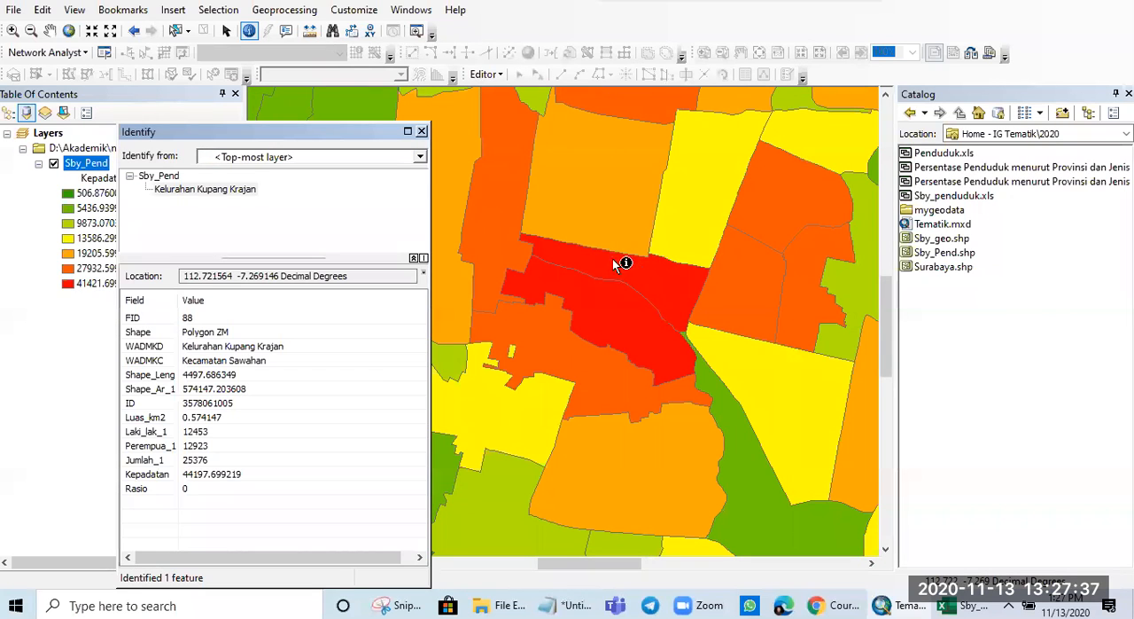
pyautogui.click(422, 131)
pyautogui.click(632, 346)
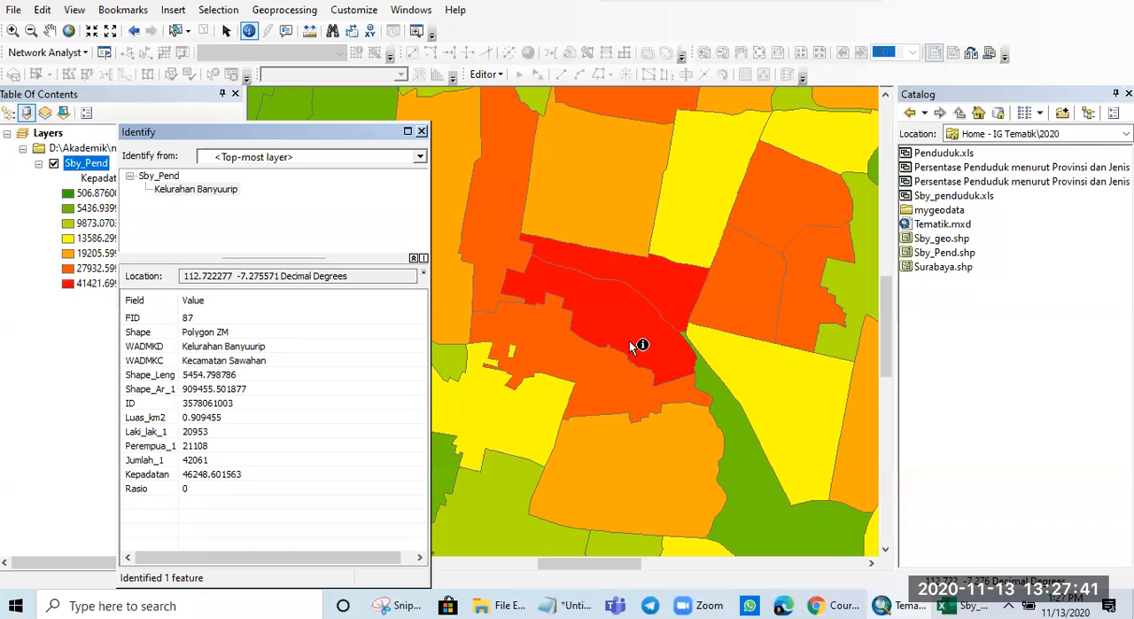
pyautogui.click(421, 132)
pyautogui.scroll(1, 693, 347)
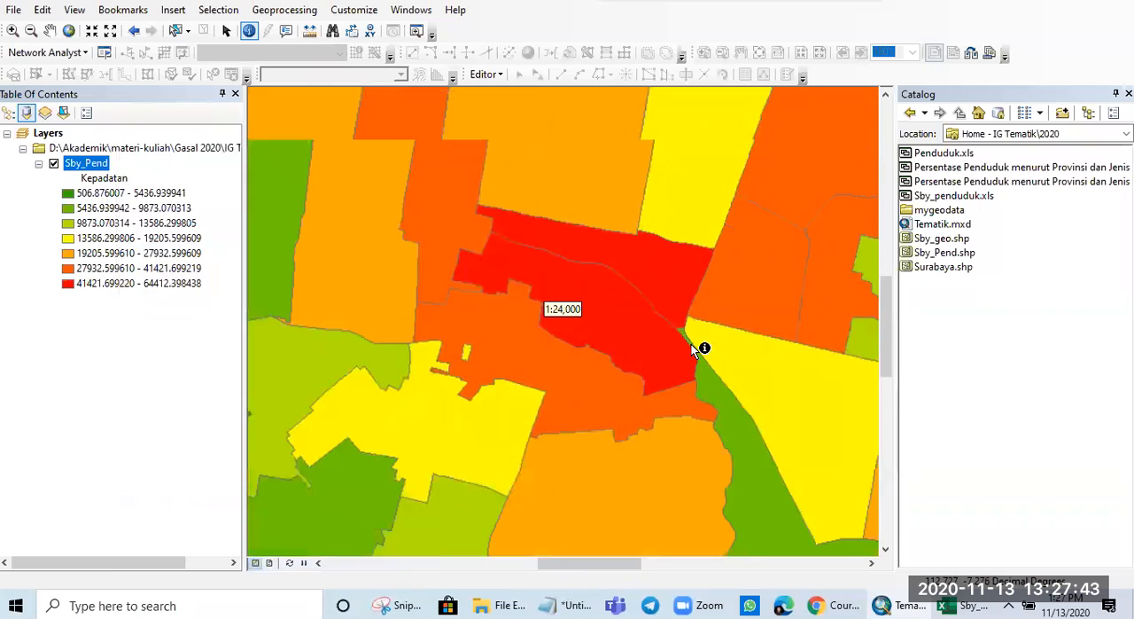
pyautogui.scroll(1, 693, 348)
pyautogui.scroll(1, 693, 404)
pyautogui.scroll(-2, 693, 404)
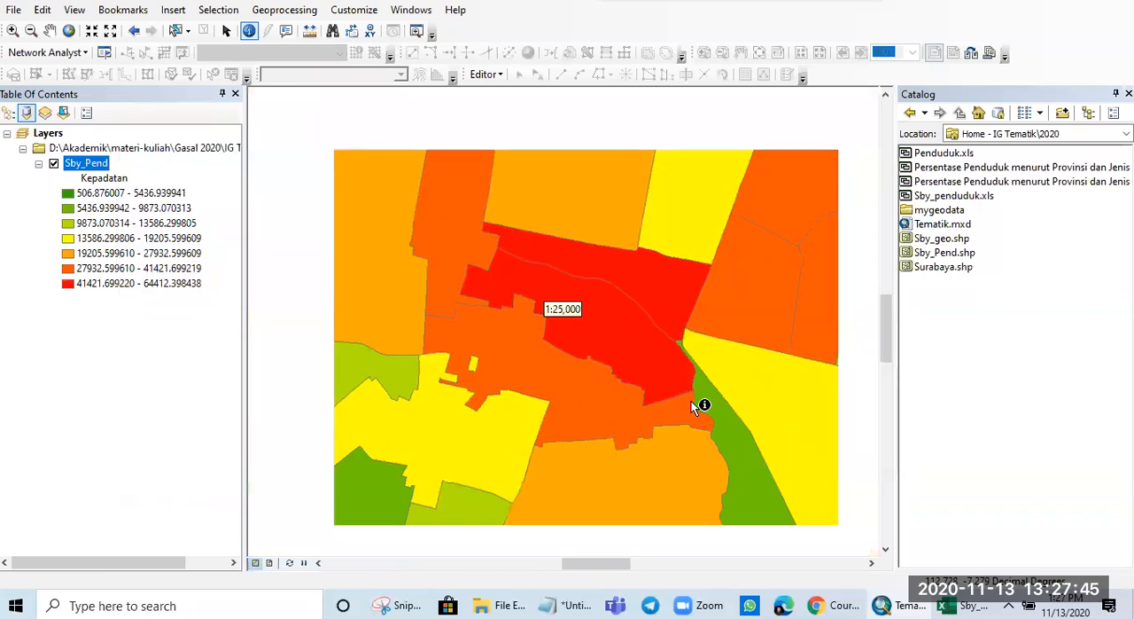
pyautogui.scroll(-5, 693, 404)
pyautogui.scroll(-3, 693, 404)
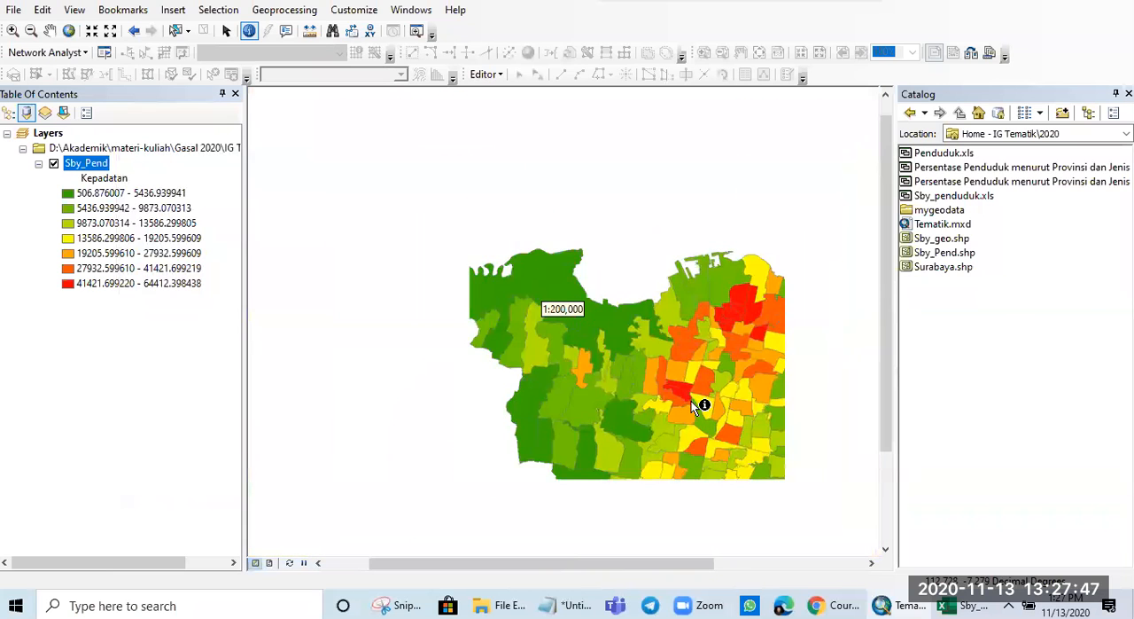
pyautogui.moveTo(676, 378); pyautogui.dragTo(582, 278)
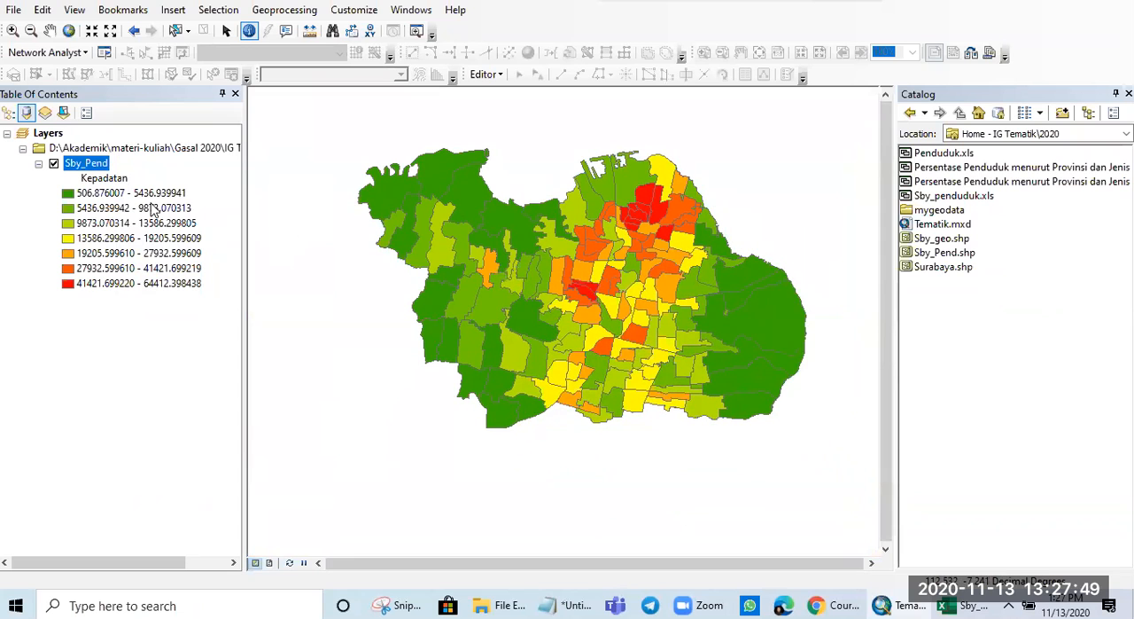
# - Open the symbology properties of the Sby_Pend layer
pyautogui.rightClick(86, 164)
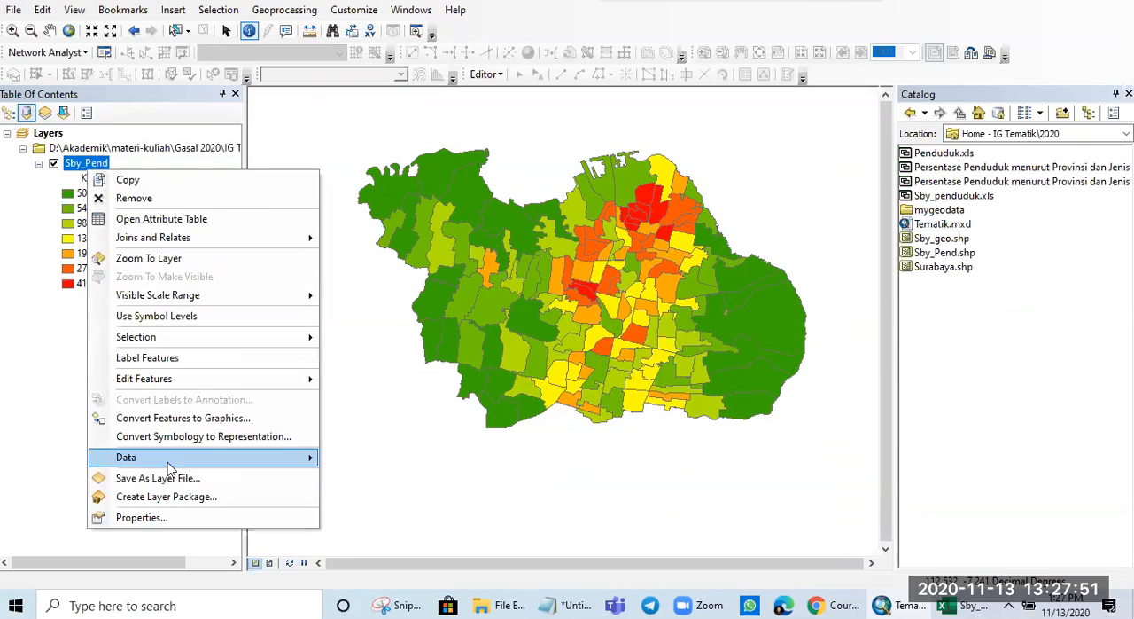
pyautogui.click(172, 509)
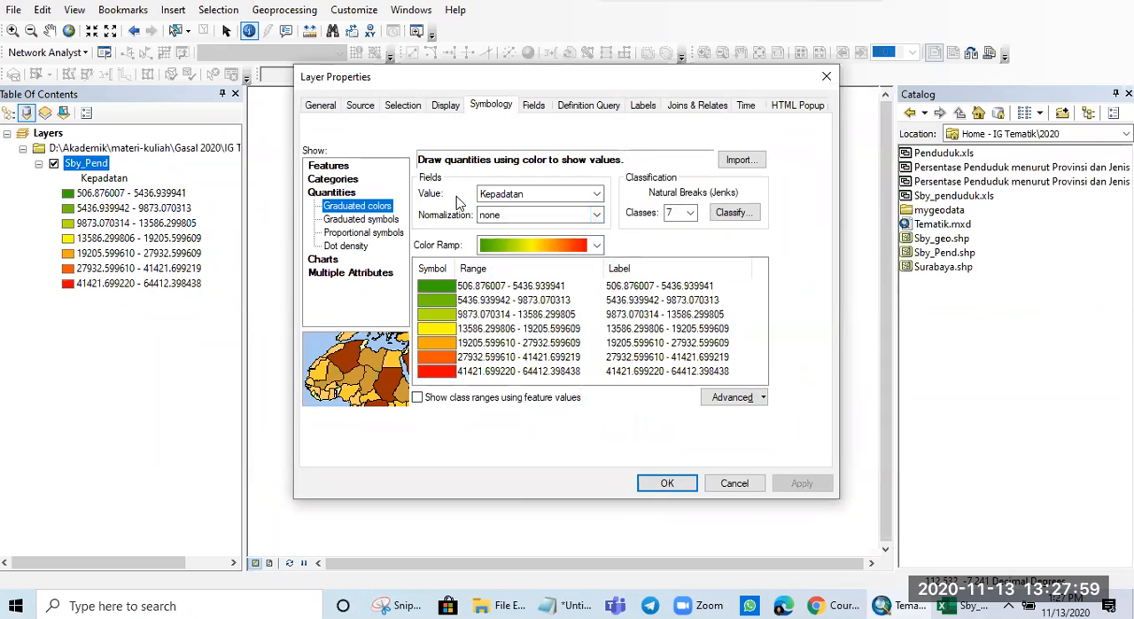
# - Try Rasio as the value field of the graduated colors symbology, and look through the available color ramps
pyautogui.click(582, 195)
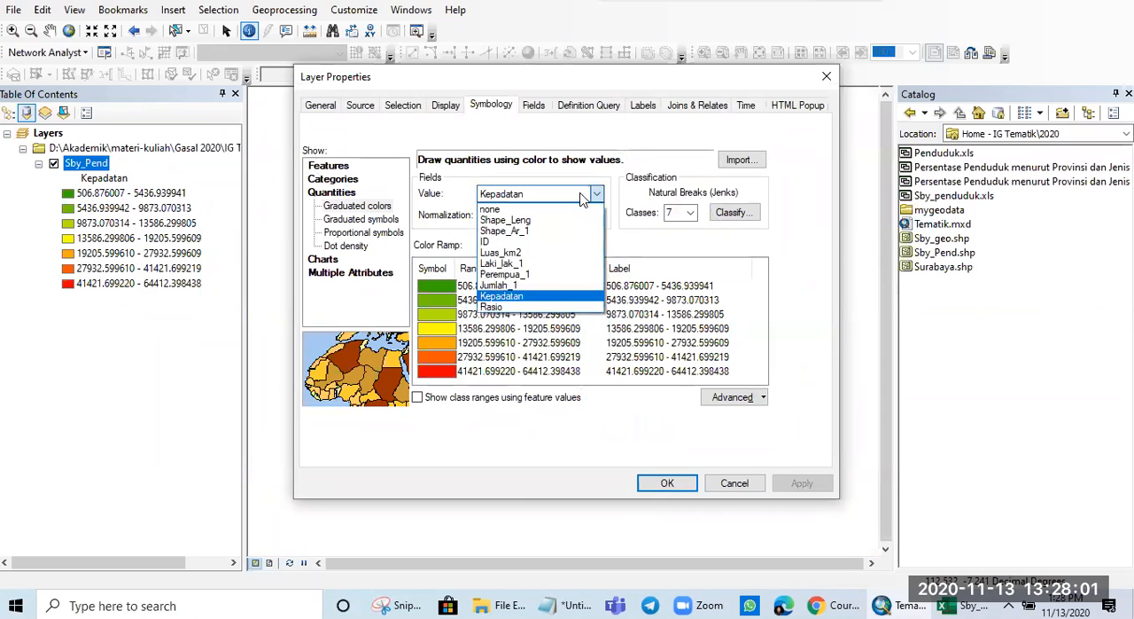
pyautogui.click(534, 299)
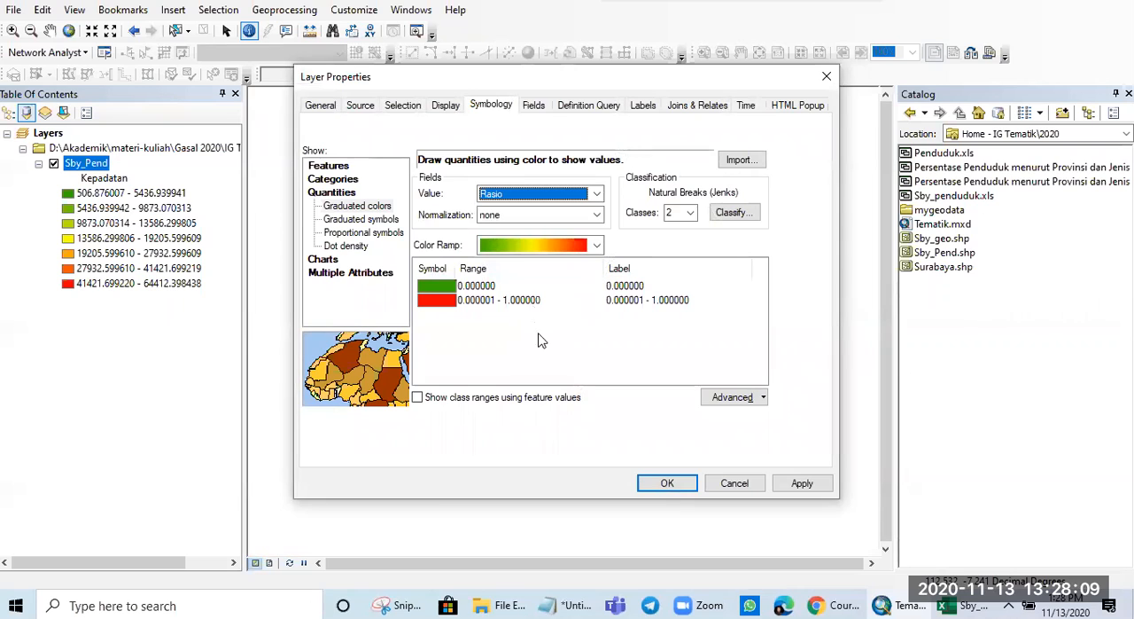
pyautogui.click(560, 244)
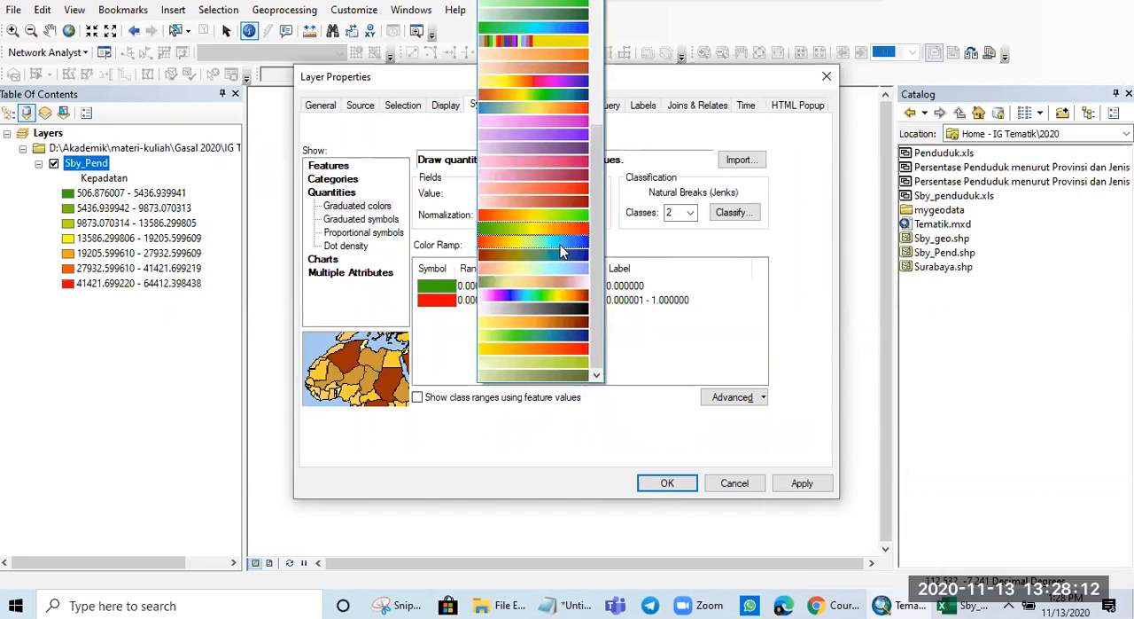
pyautogui.click(760, 300)
# - Symbolize Sby_Pend by unique value categories of the Rasio field, and add all of its values
pyautogui.click(333, 179)
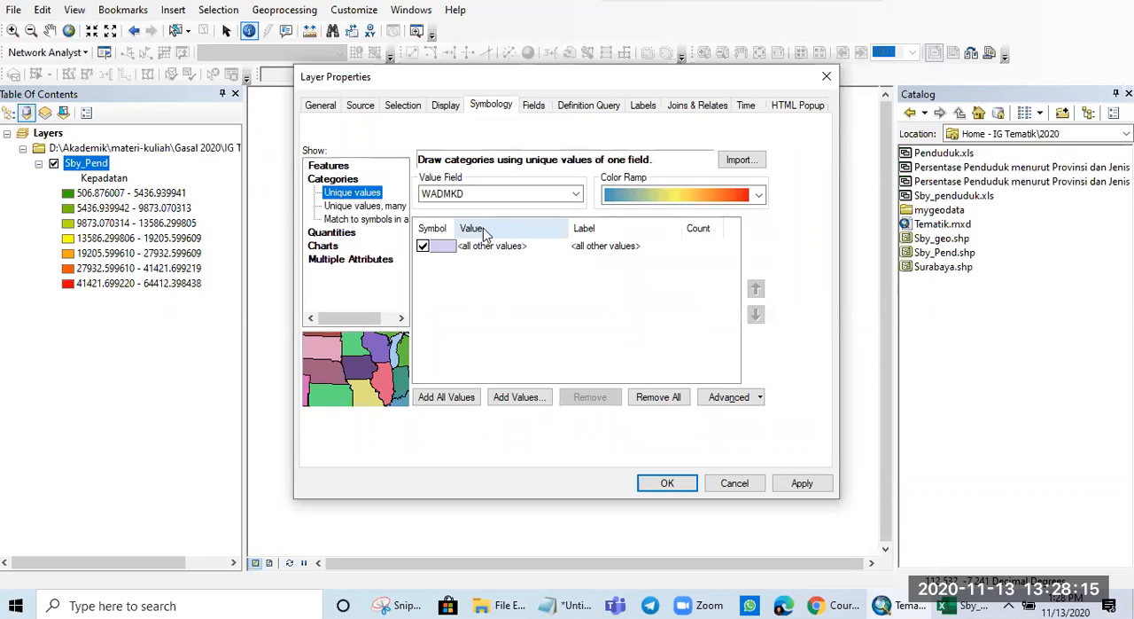
pyautogui.click(463, 397)
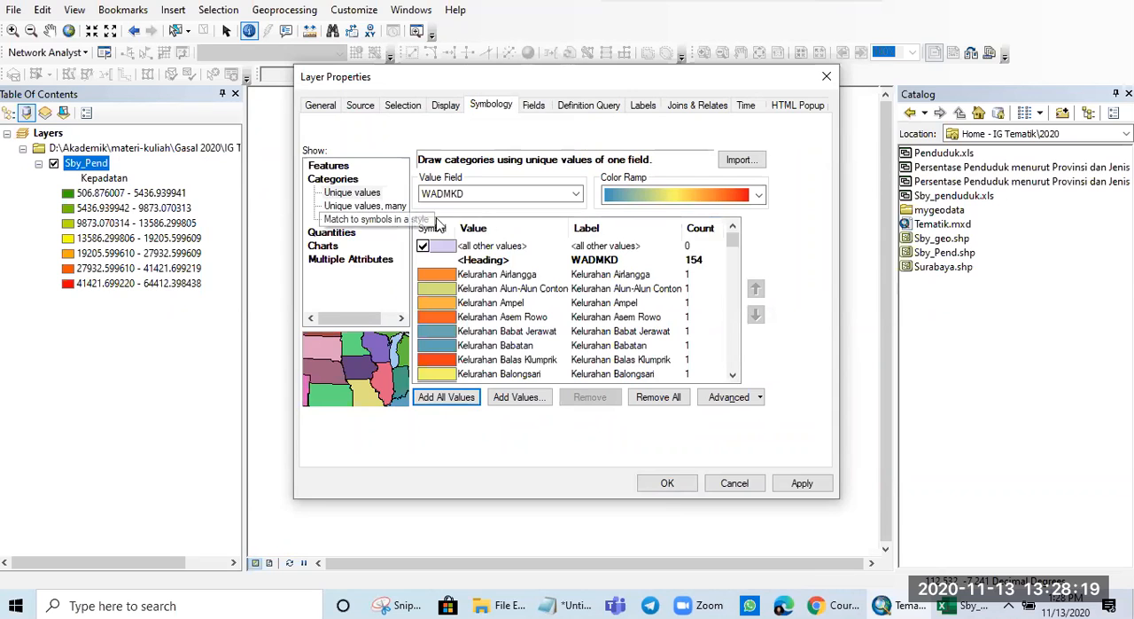
pyautogui.click(528, 194)
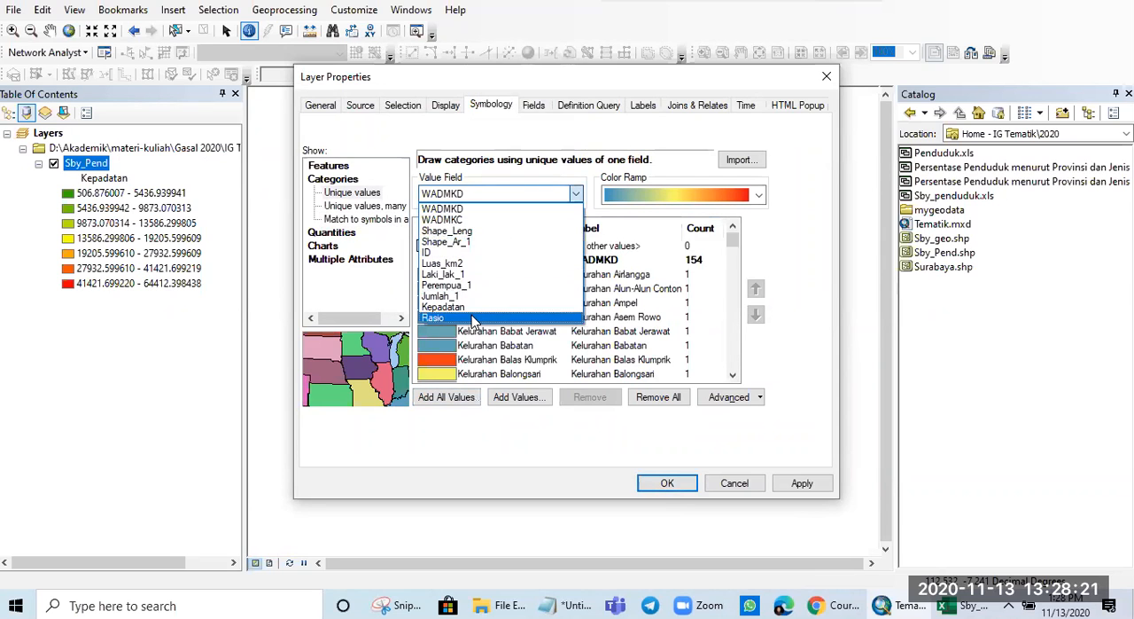
pyautogui.click(474, 318)
pyautogui.click(537, 194)
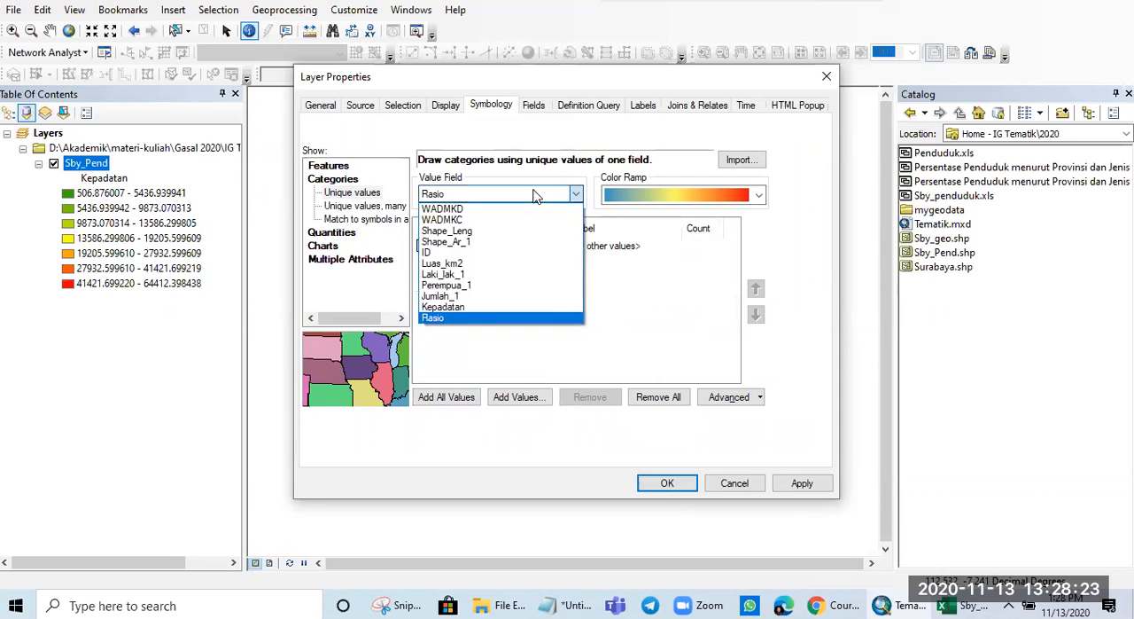
pyautogui.click(479, 317)
pyautogui.click(446, 397)
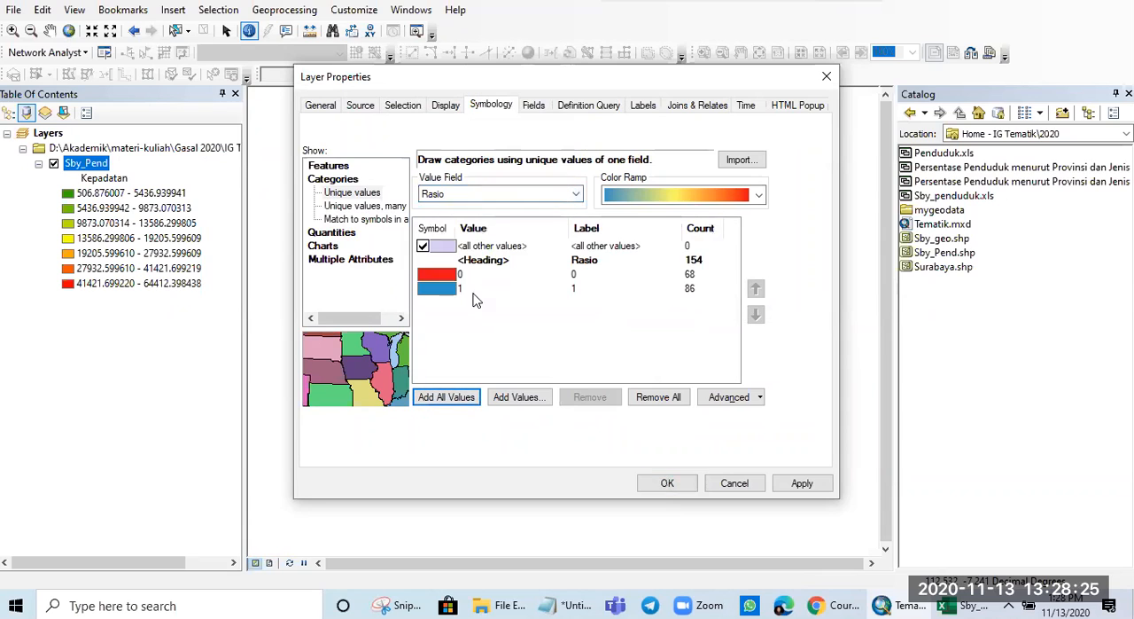
# - Exclude the all other values class from the Rasio categories, and apply the symbology to the map
pyautogui.click(442, 290)
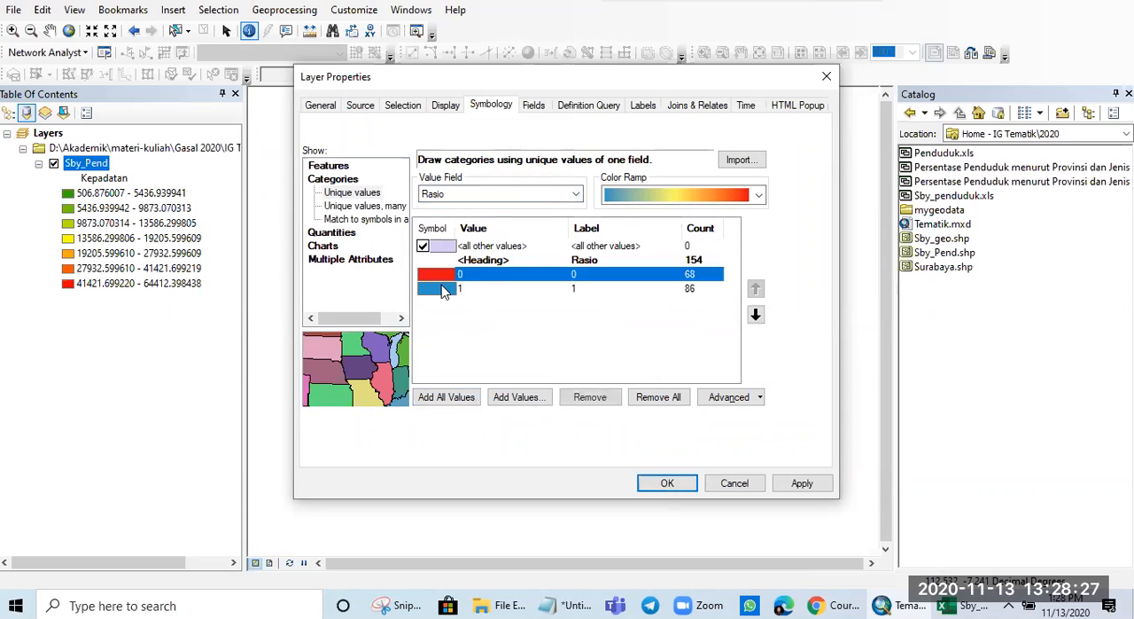
pyautogui.click(456, 317)
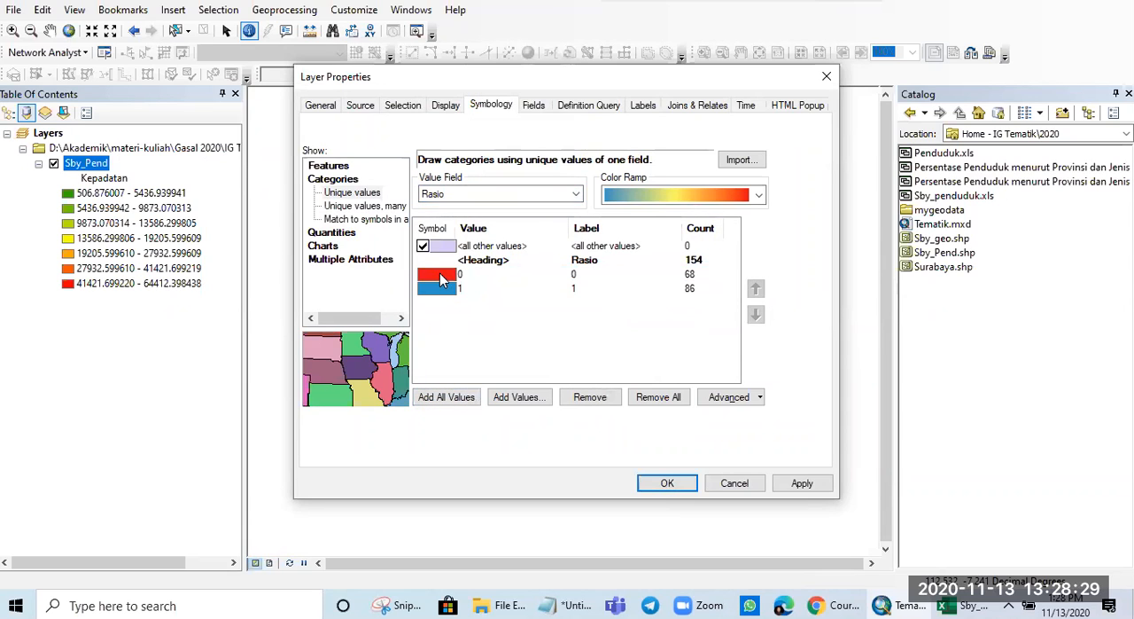
pyautogui.click(424, 247)
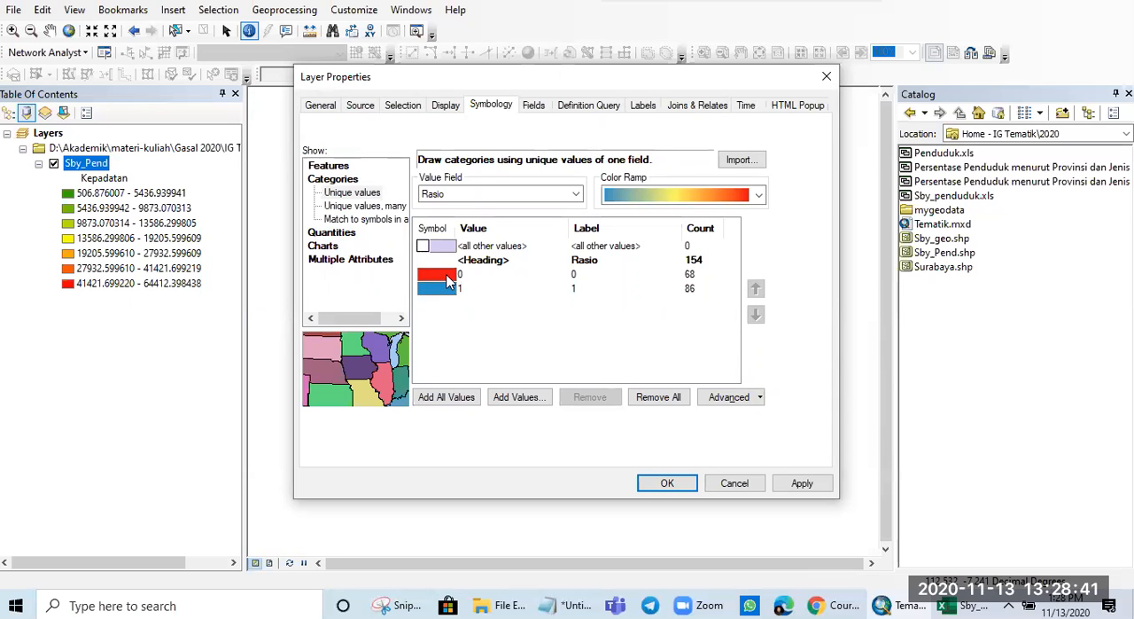
pyautogui.click(819, 483)
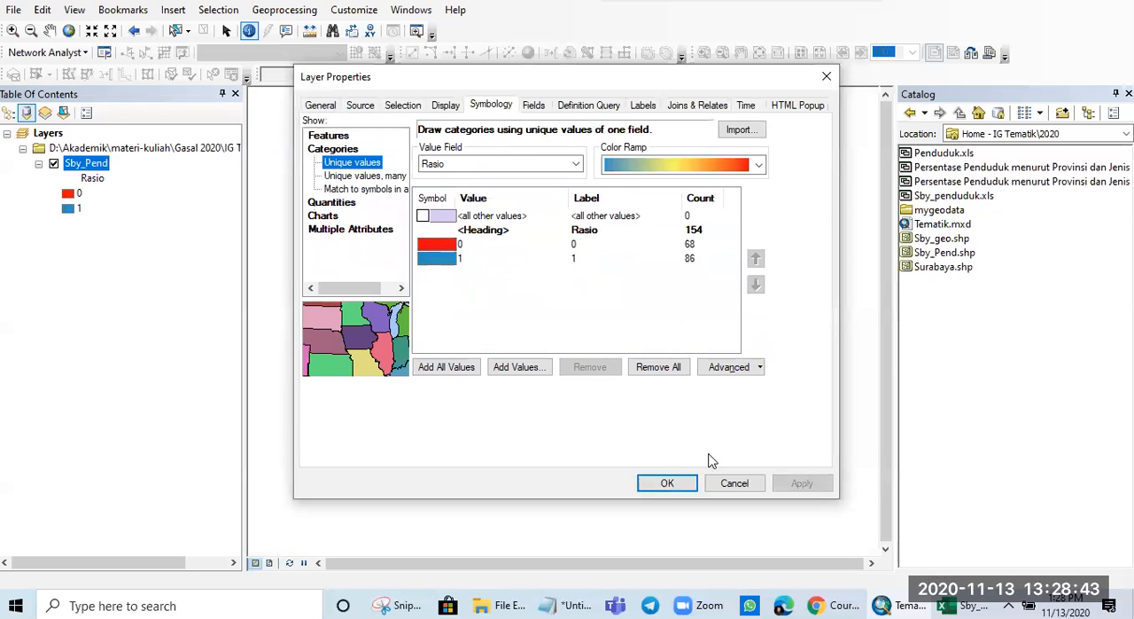
pyautogui.click(665, 483)
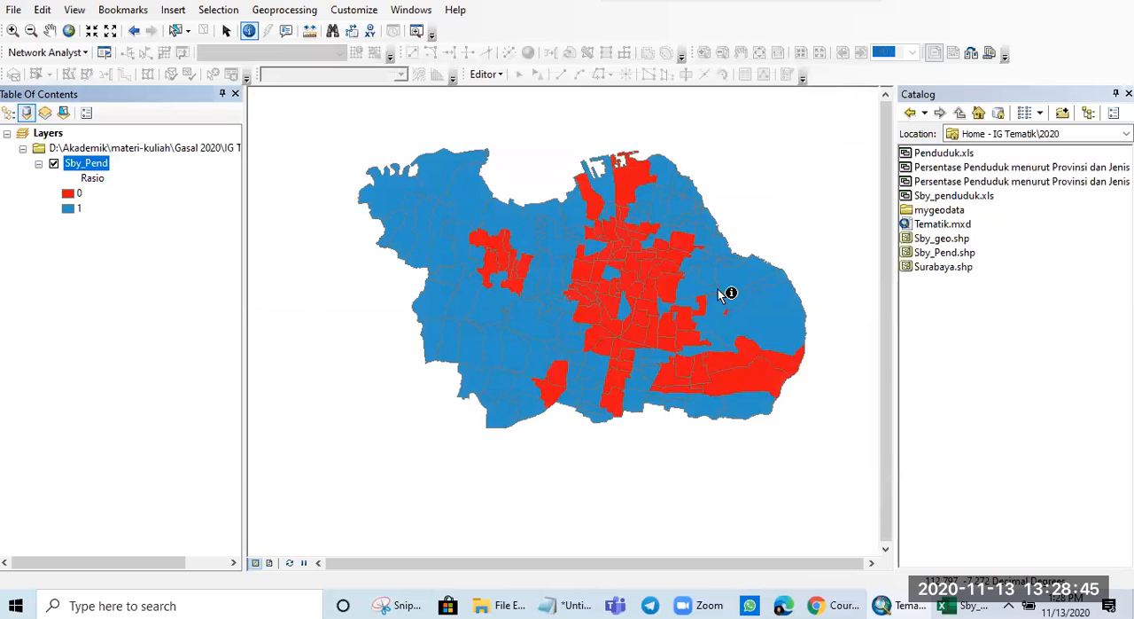
# - Identify the large red polygon on the northern coast of the Rasio map, and close its attribute results
pyautogui.moveTo(713, 293); pyautogui.dragTo(665, 315)
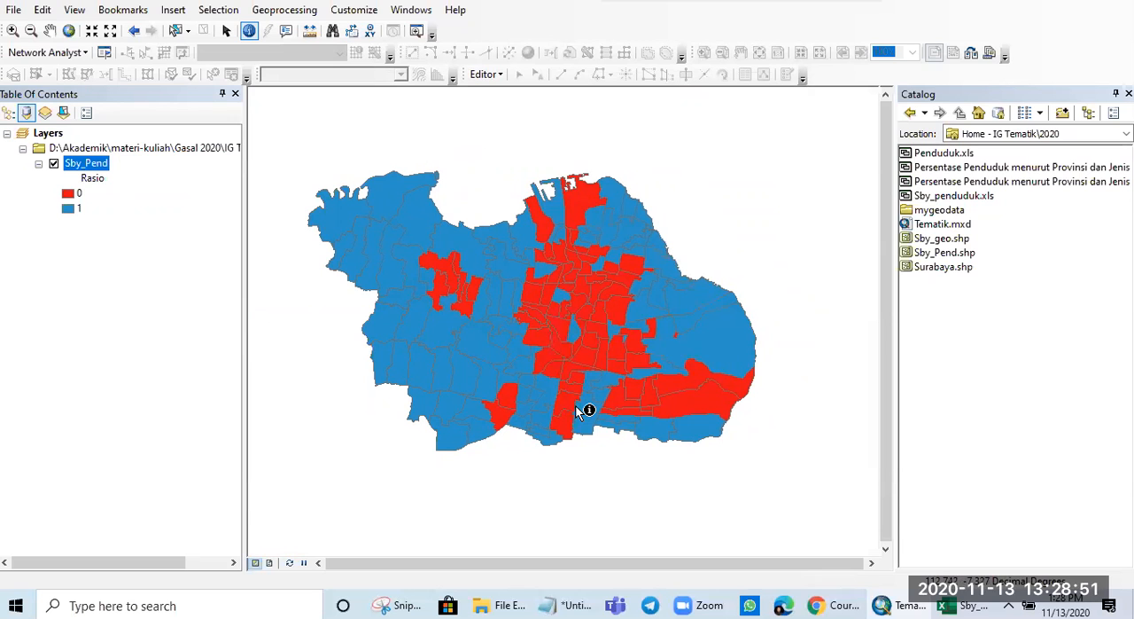
pyautogui.scroll(3, 579, 405)
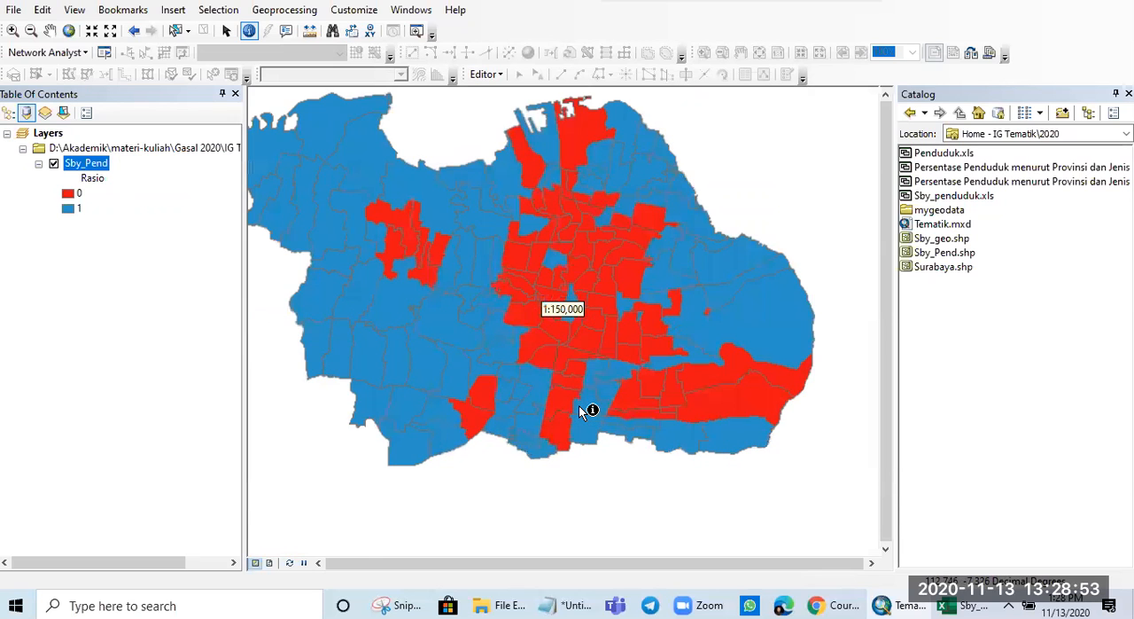
pyautogui.scroll(-2, 579, 405)
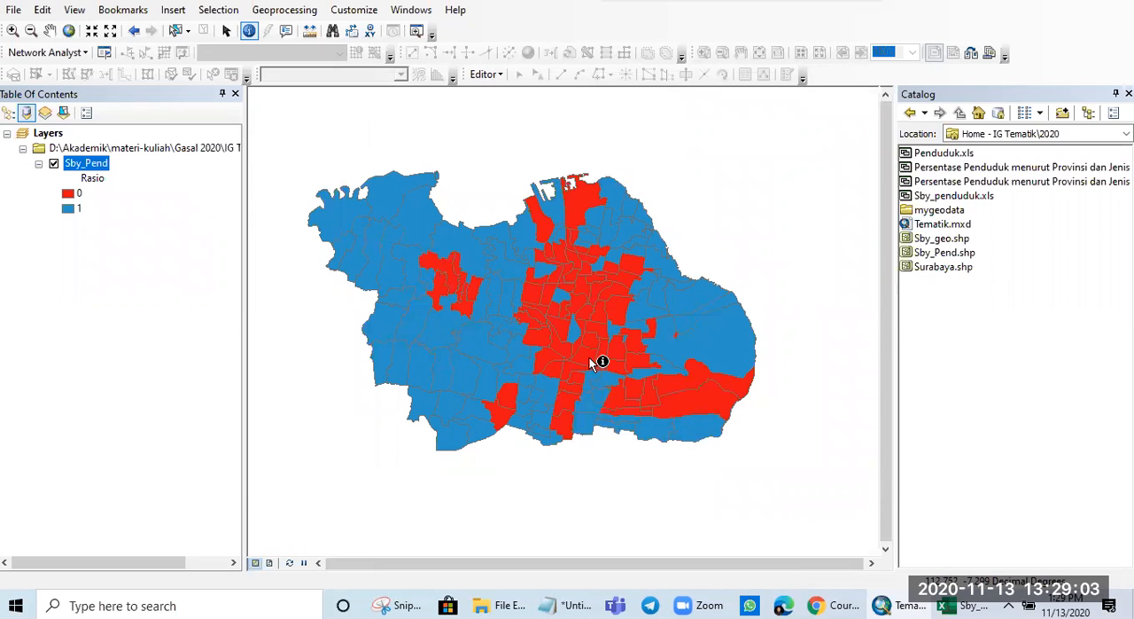
pyautogui.scroll(-2, 580, 335)
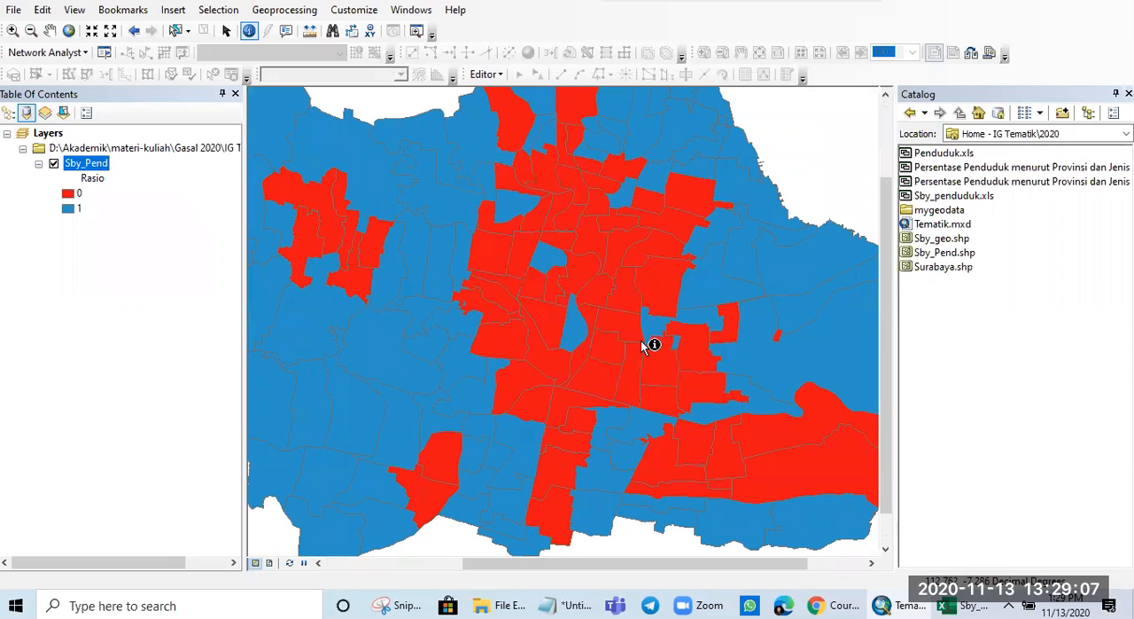
pyautogui.moveTo(609, 290); pyautogui.dragTo(577, 363)
pyautogui.click(530, 193)
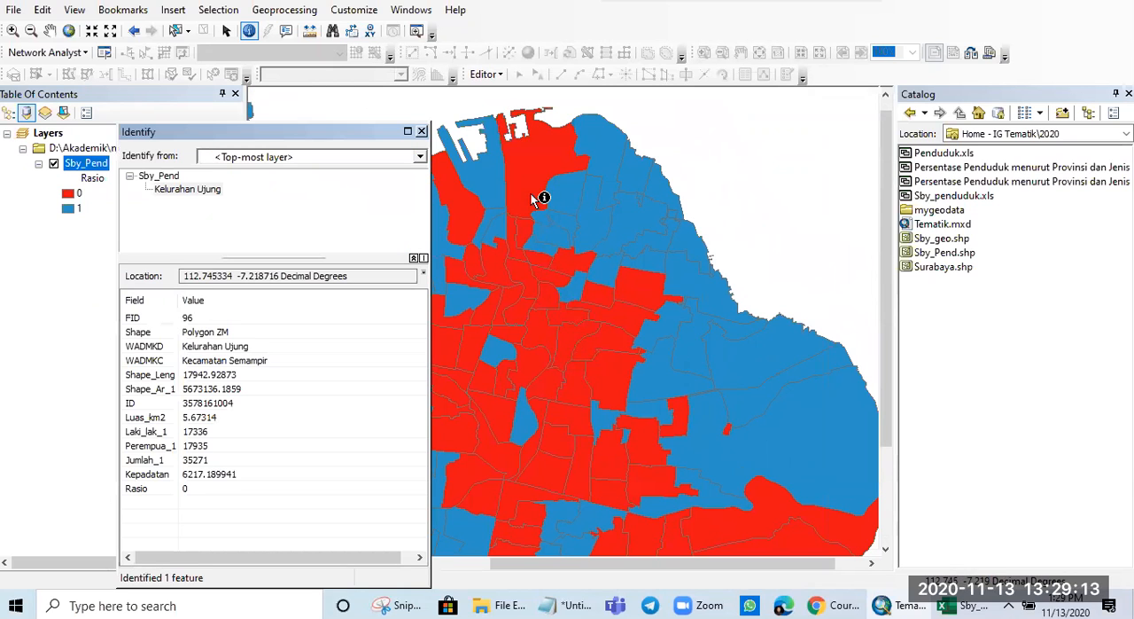
pyautogui.click(422, 131)
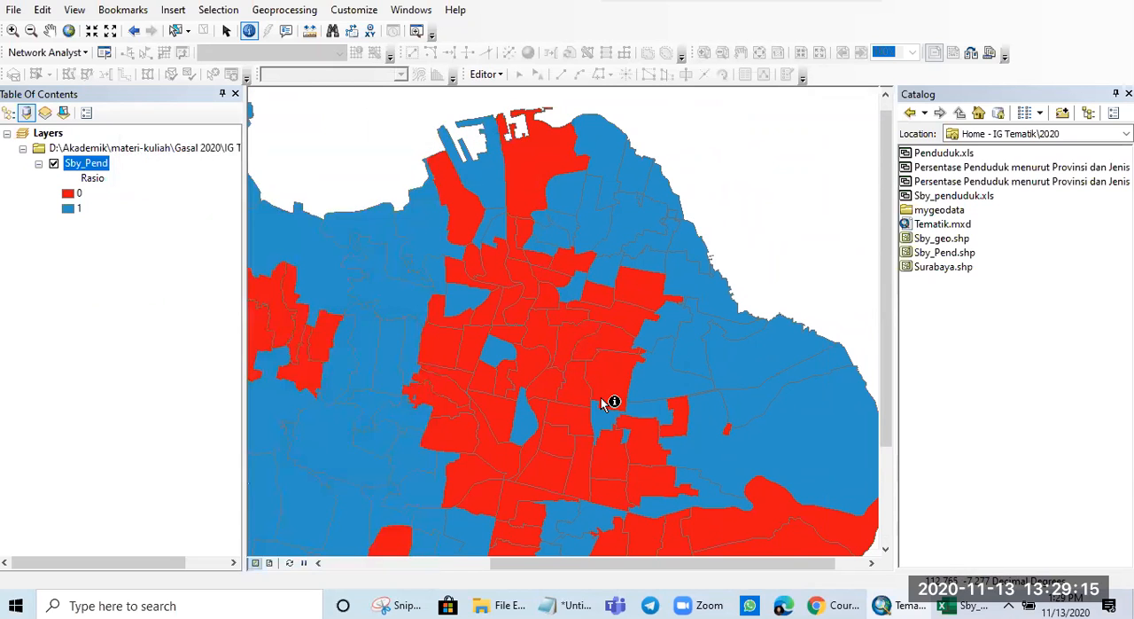
# - Identify the large blue polygon in the east and the small L-shaped red polygon west of it to compare their attributes
pyautogui.scroll(1, 603, 403)
pyautogui.scroll(-5, 584, 429)
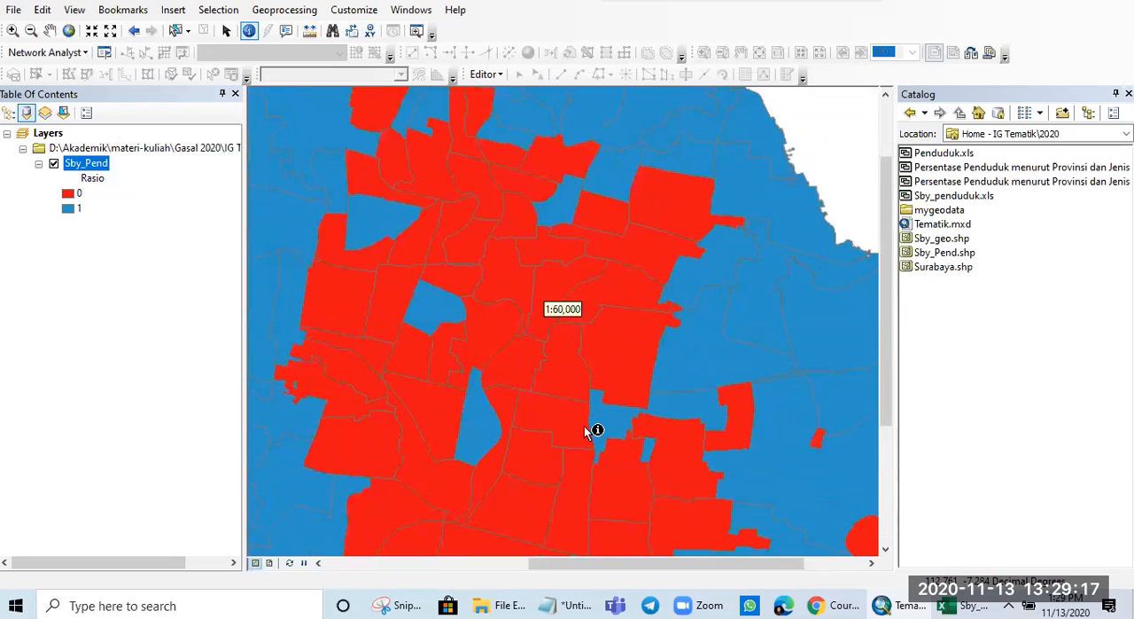
pyautogui.moveTo(633, 429); pyautogui.dragTo(616, 314)
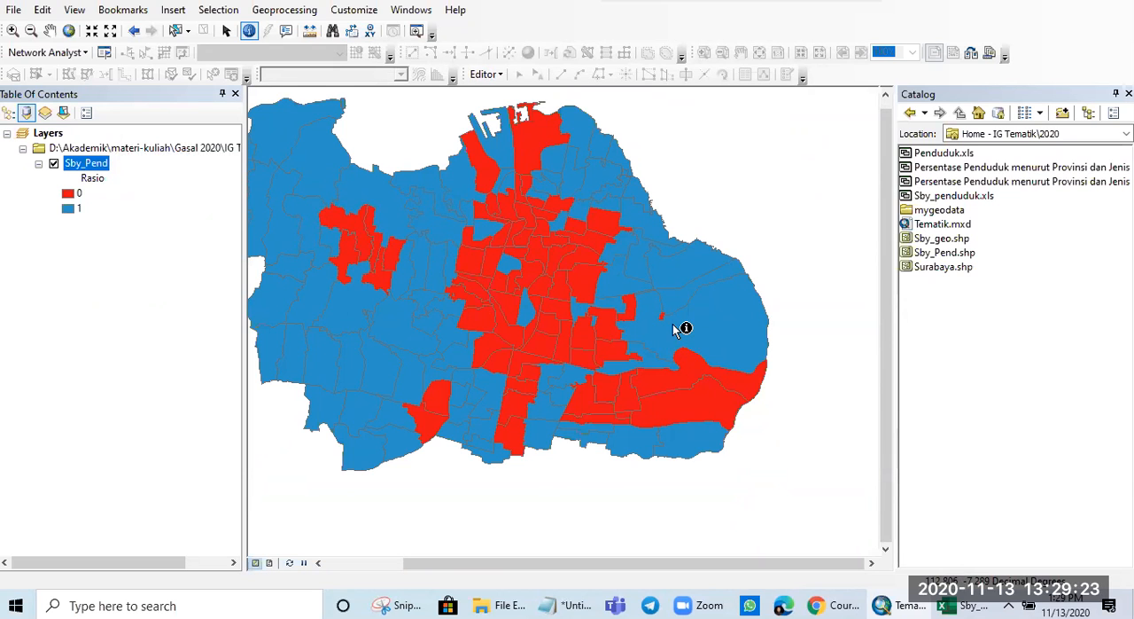
pyautogui.scroll(-5, 688, 355)
pyautogui.scroll(6, 687, 355)
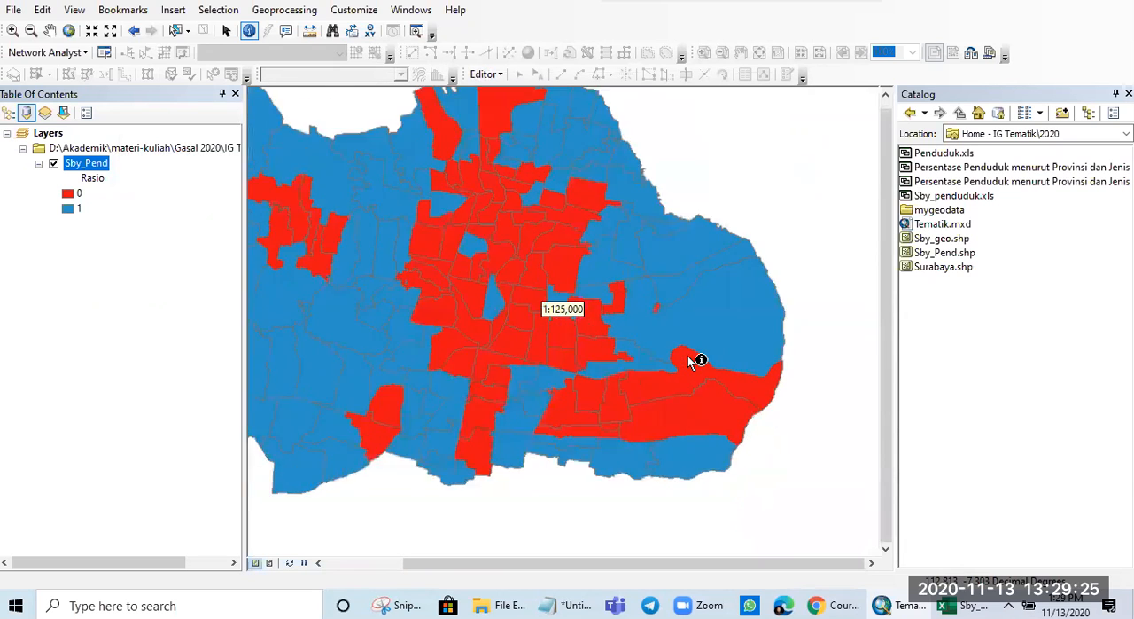
pyautogui.scroll(5, 688, 355)
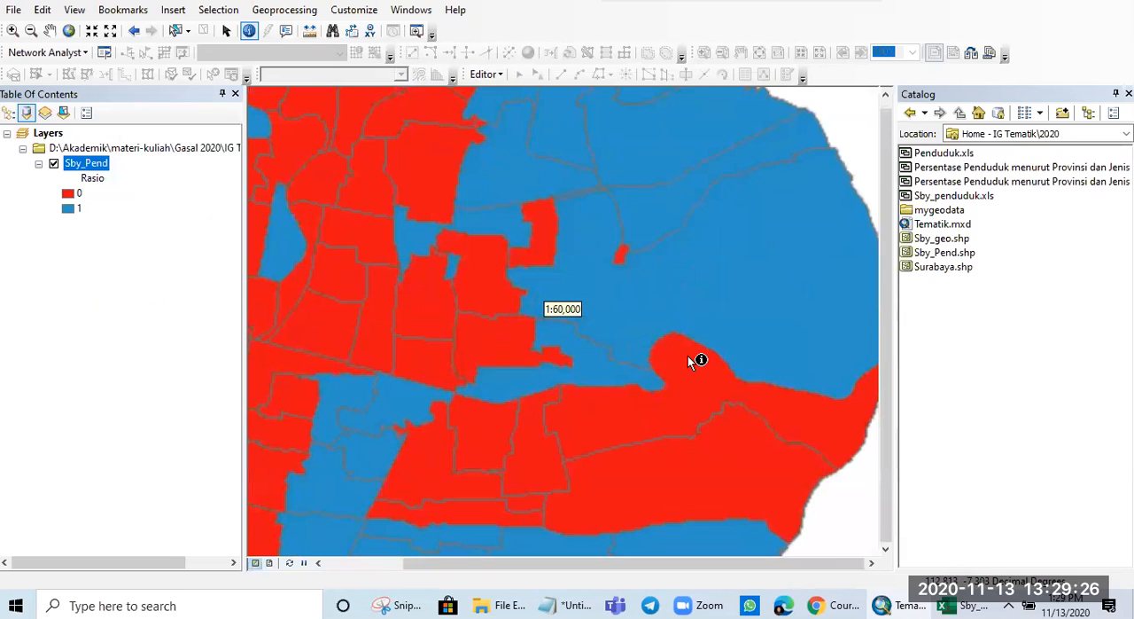
pyautogui.click(680, 292)
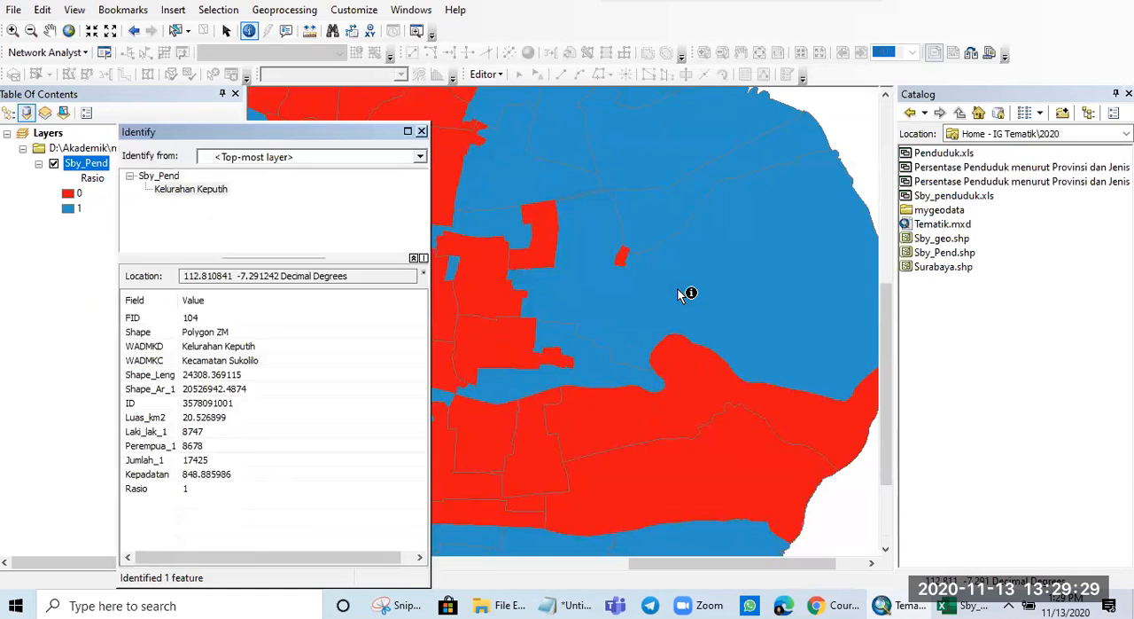
pyautogui.click(421, 131)
pyautogui.click(541, 251)
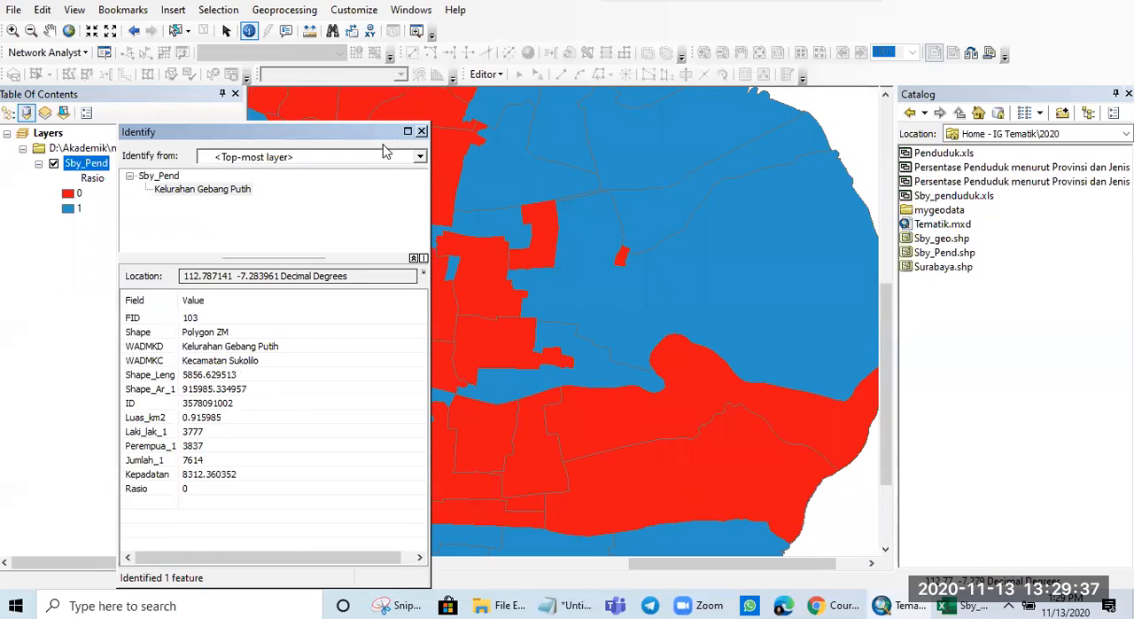
# - Close the polygon's attribute results and bring the whole Rasio map of the city into view
pyautogui.click(421, 131)
pyautogui.scroll(2, 493, 344)
pyautogui.scroll(-3, 493, 344)
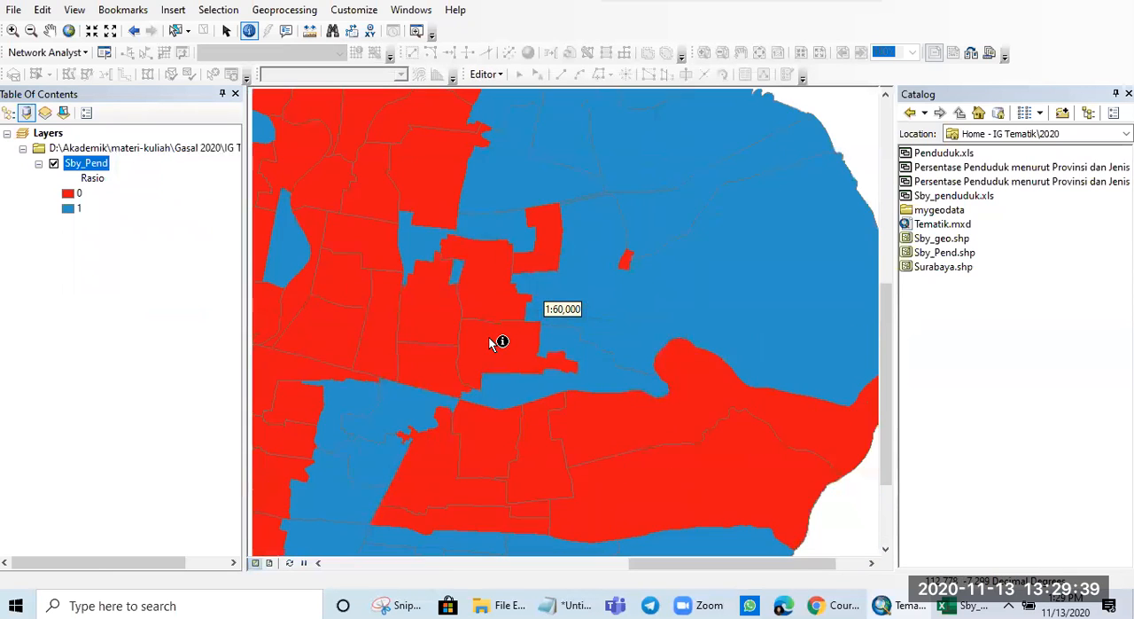
pyautogui.moveTo(429, 301); pyautogui.dragTo(600, 298)
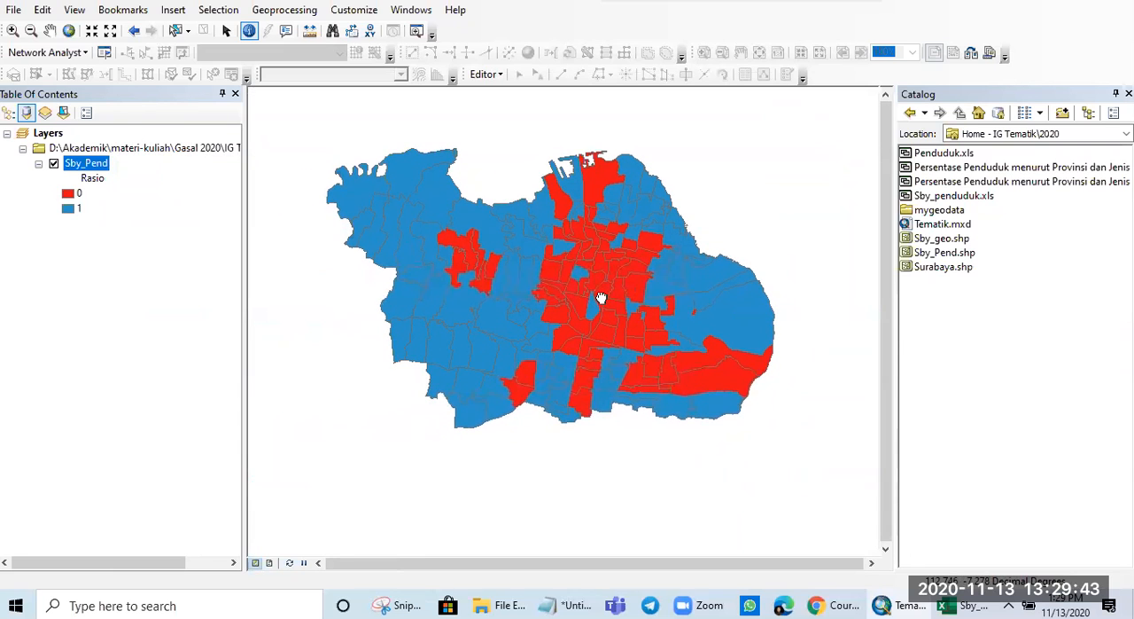
# - Symbolize Sby_Pend with pie charts of the Laki_lak_1 and Perempua_1 fields, and apply them to the map
pyautogui.rightClick(94, 167)
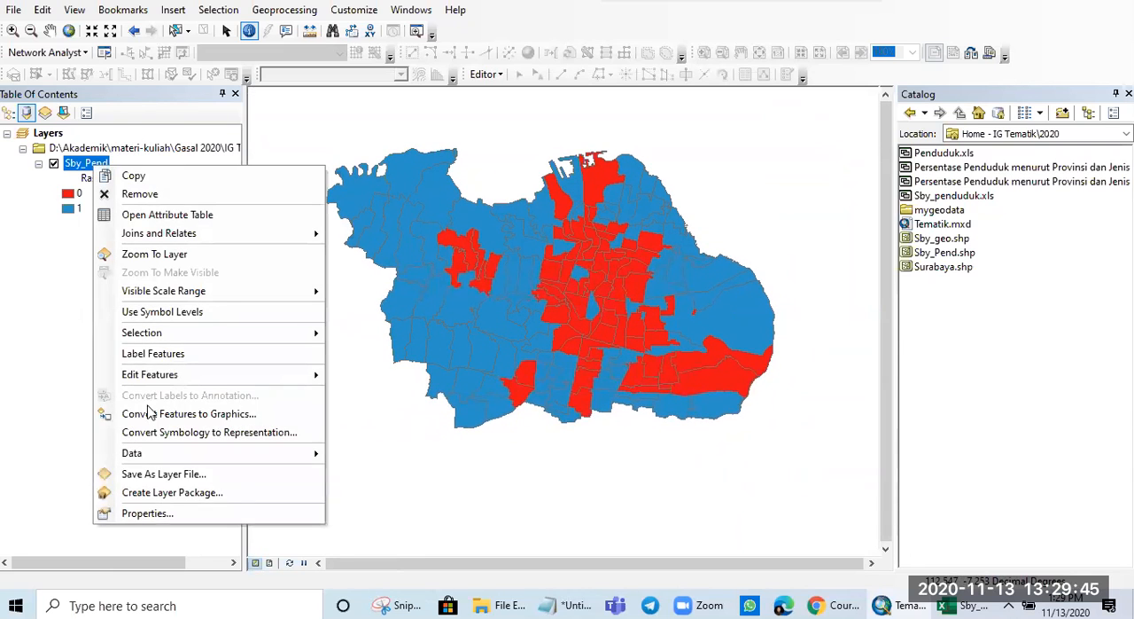
pyautogui.click(144, 513)
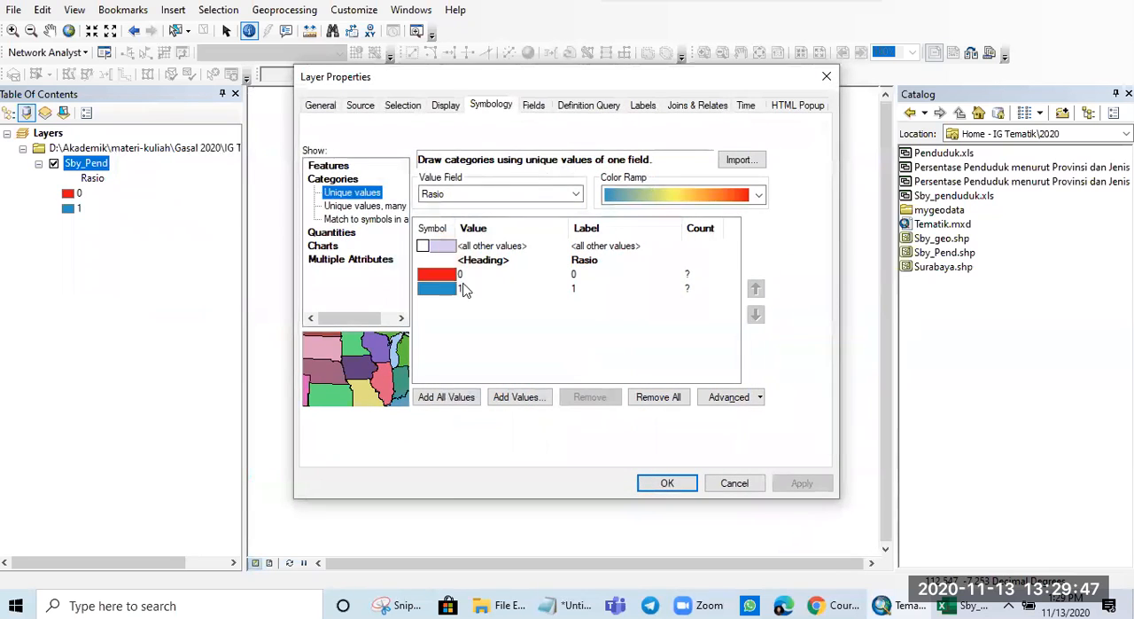
pyautogui.click(324, 245)
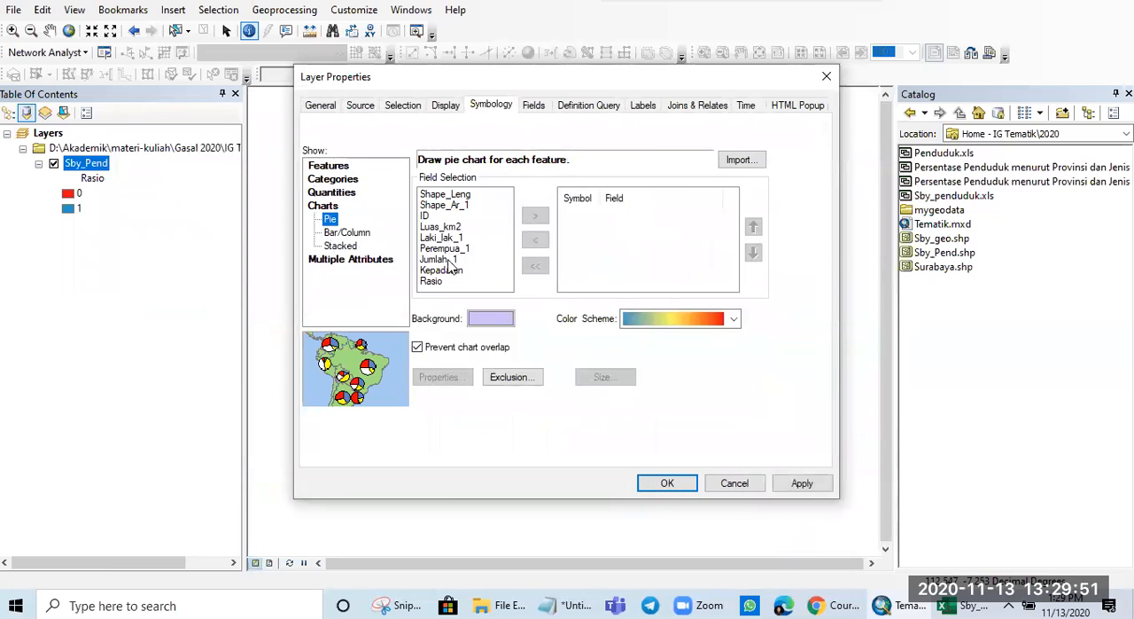
pyautogui.click(443, 237)
pyautogui.click(535, 215)
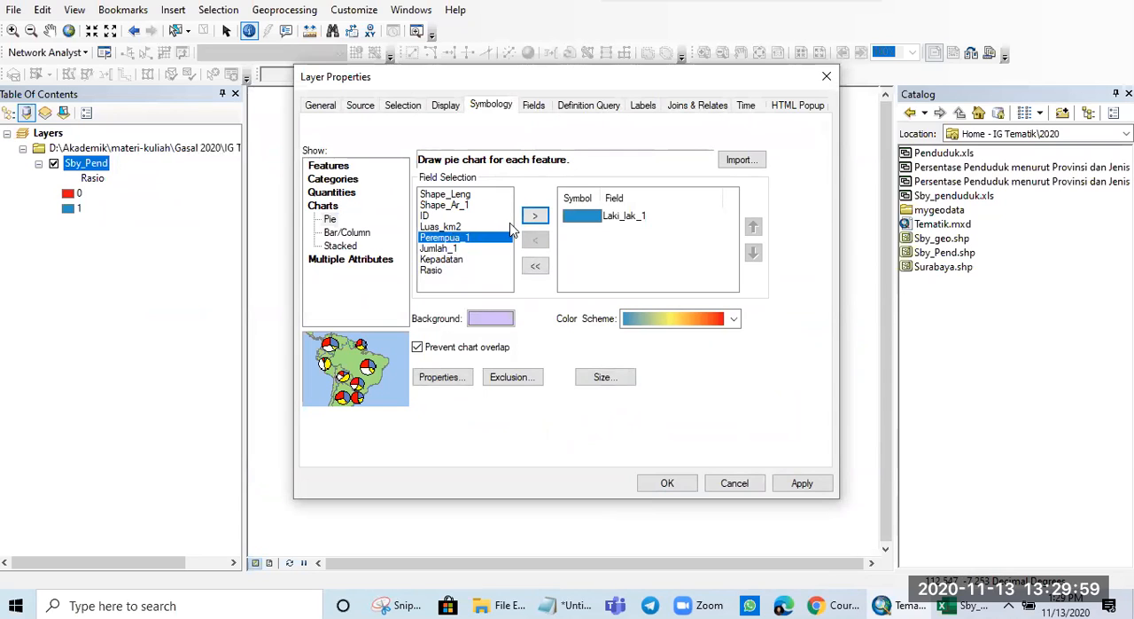
pyautogui.click(535, 216)
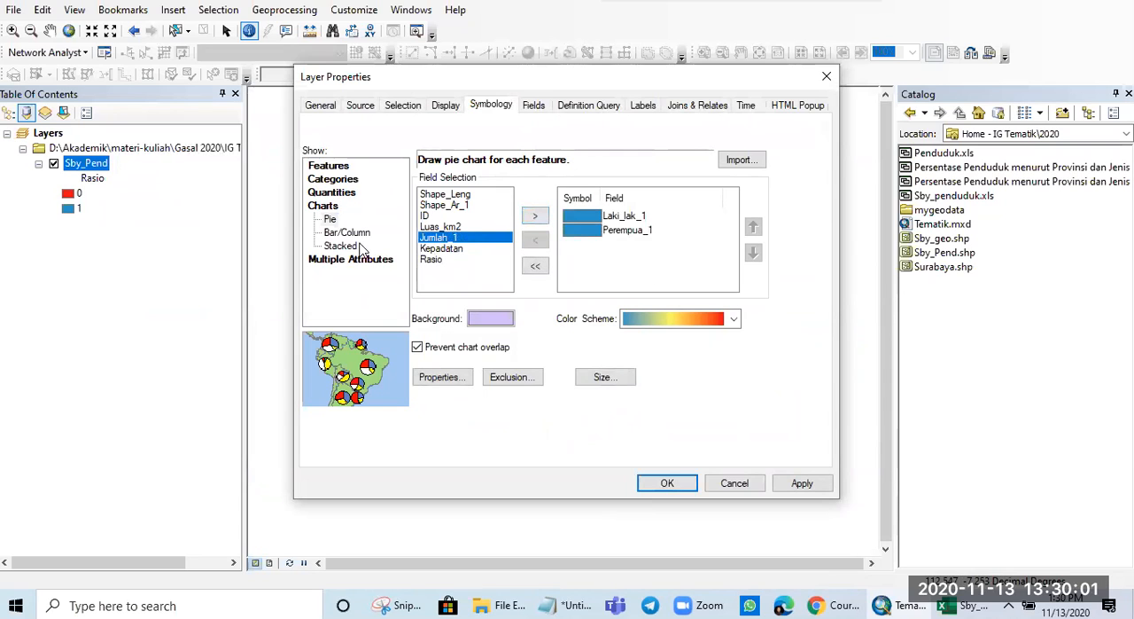
pyautogui.click(782, 483)
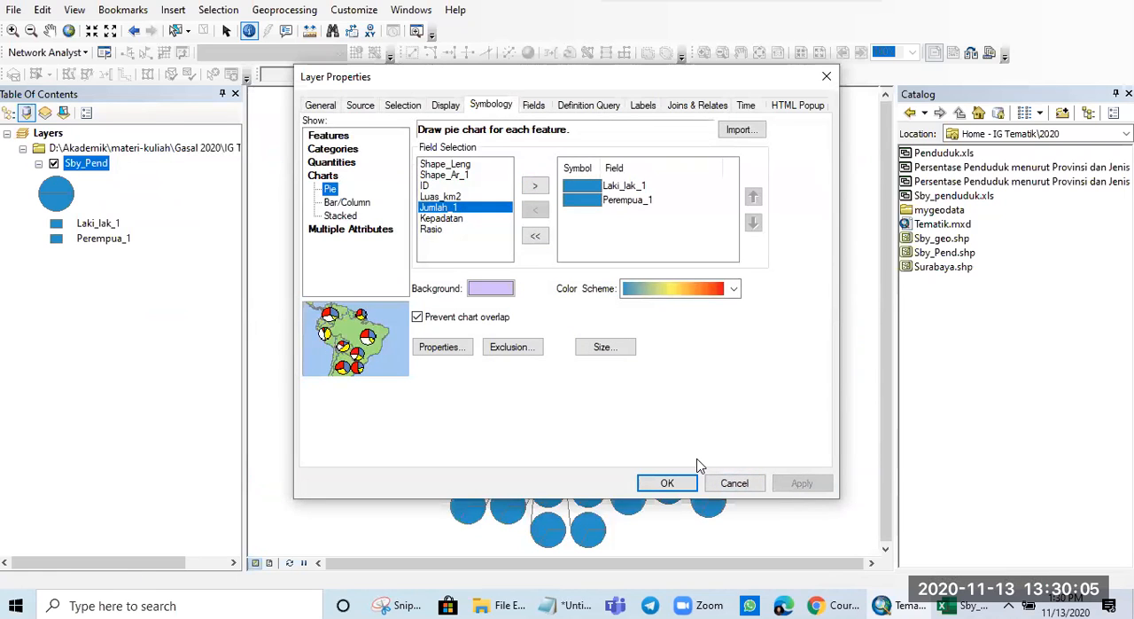
# - Try the green-yellow-red color scheme on the pie chart fields, and uncover the map behind the layer properties
pyautogui.click(688, 300)
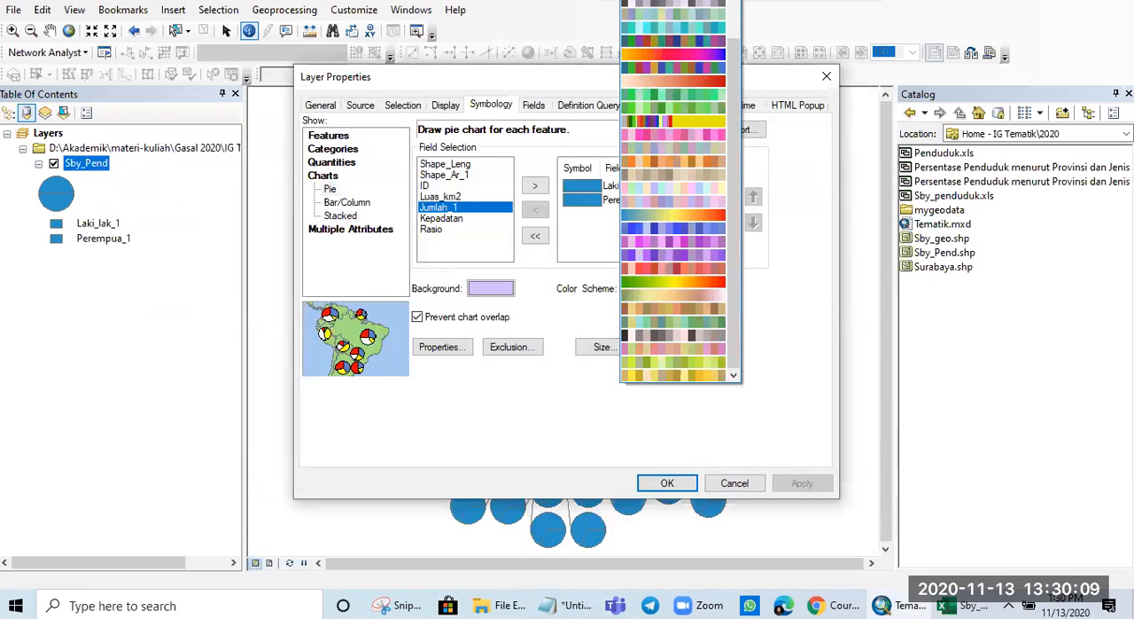
pyautogui.click(667, 284)
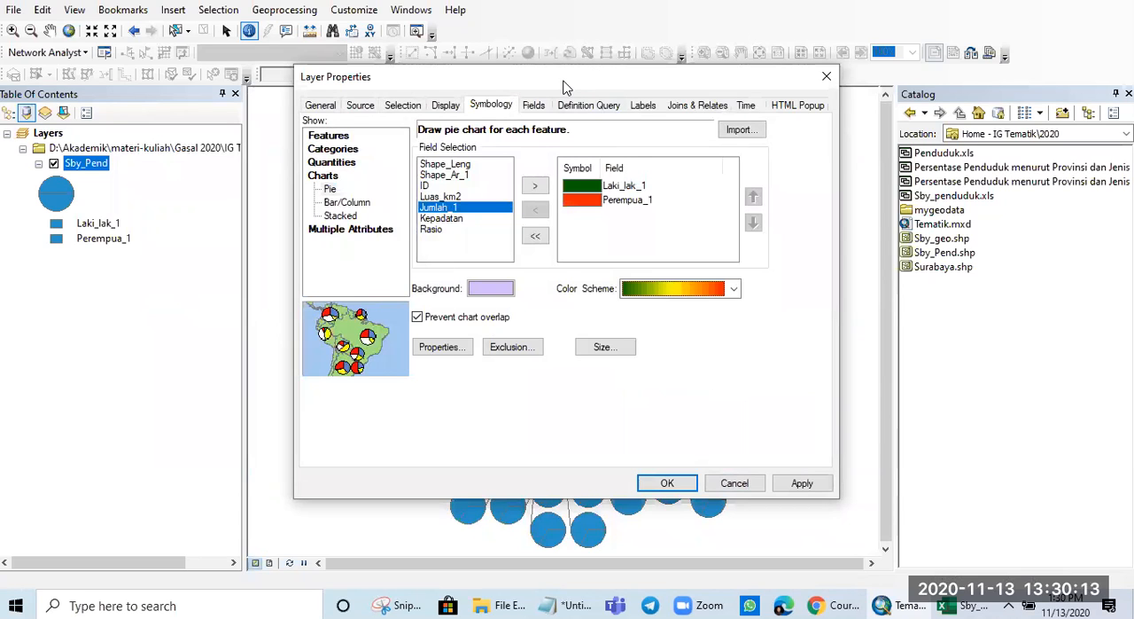
pyautogui.moveTo(567, 87); pyautogui.dragTo(447, 121)
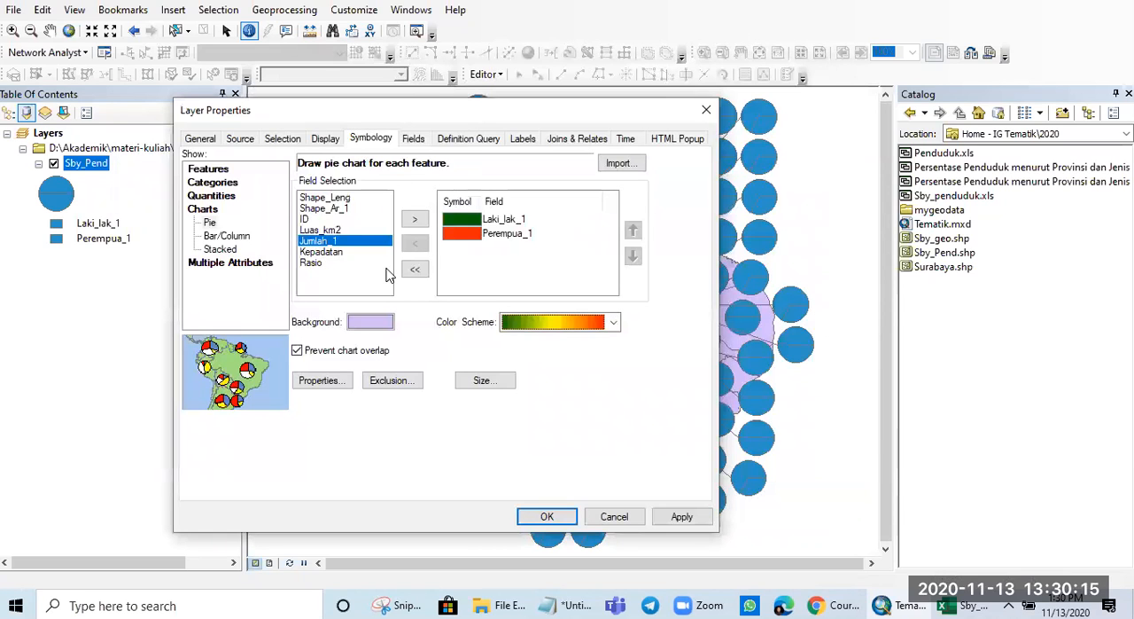
# - Symbolize Sby_Pend with bar/column charts of the Perempua_1 and Laki_lak_1 fields, and apply them to the map
pyautogui.click(224, 236)
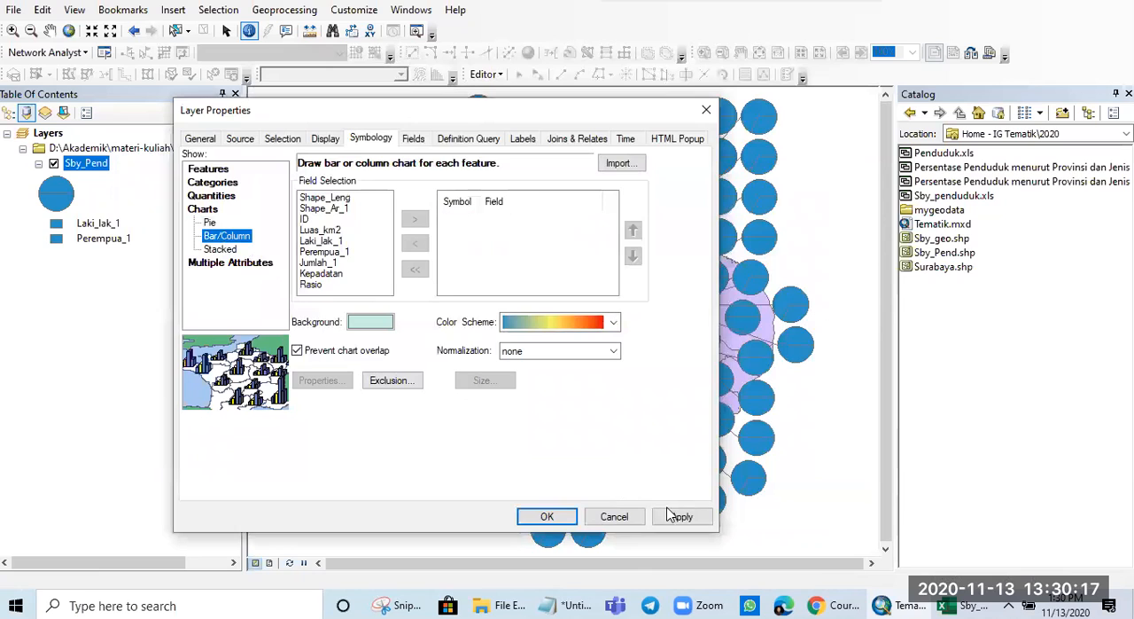
pyautogui.doubleClick(337, 252)
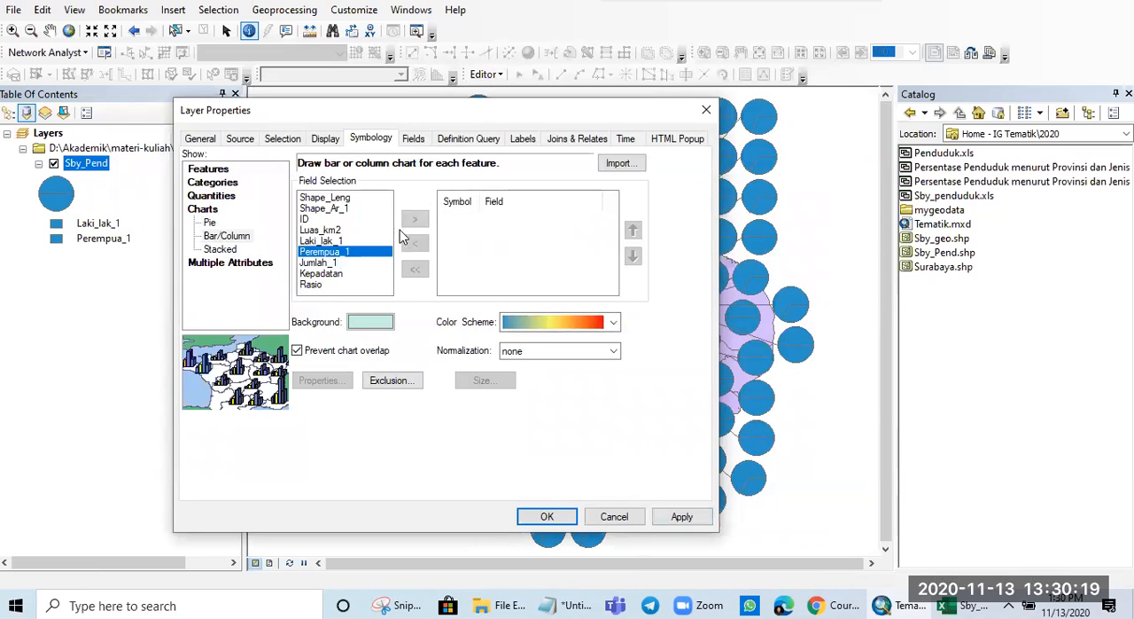
pyautogui.click(340, 240)
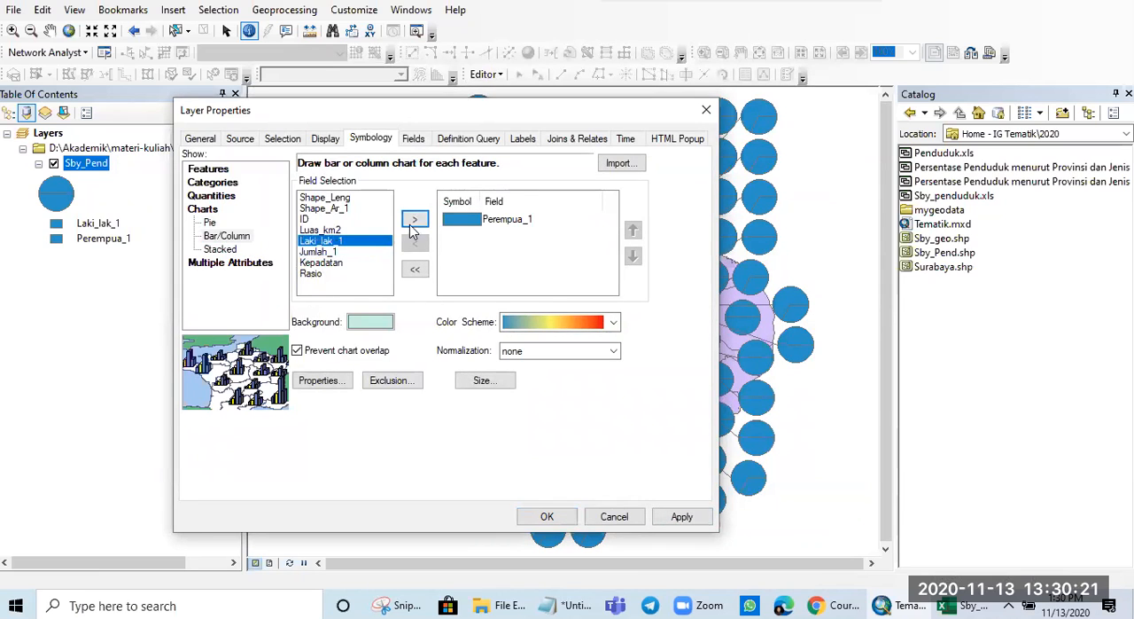
pyautogui.click(413, 219)
pyautogui.click(681, 515)
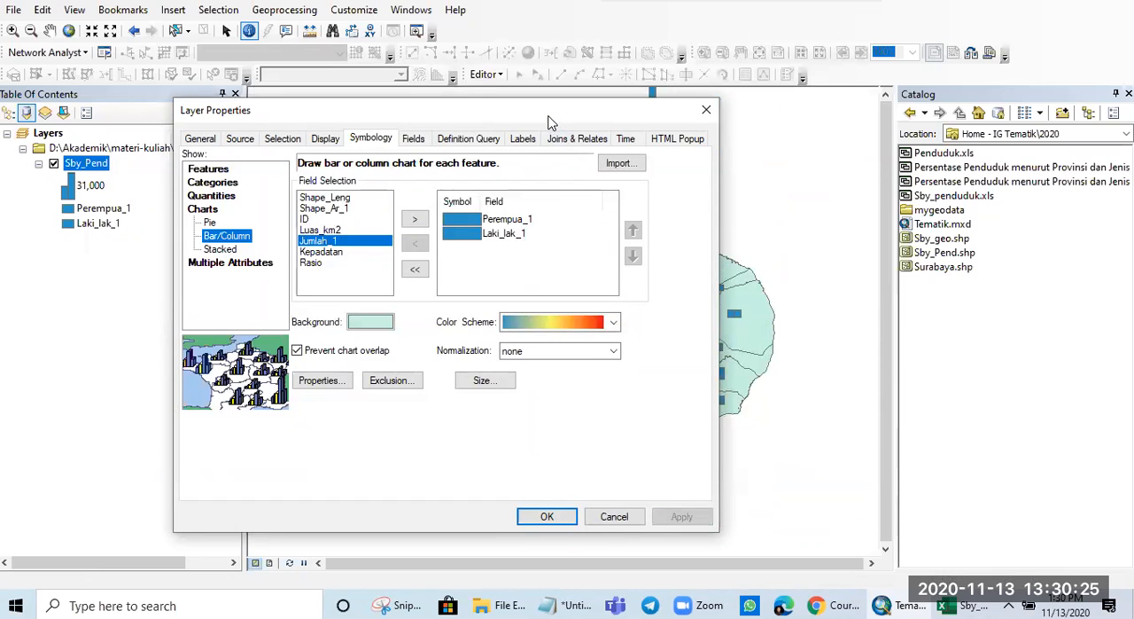
pyautogui.moveTo(549, 123); pyautogui.dragTo(664, 107)
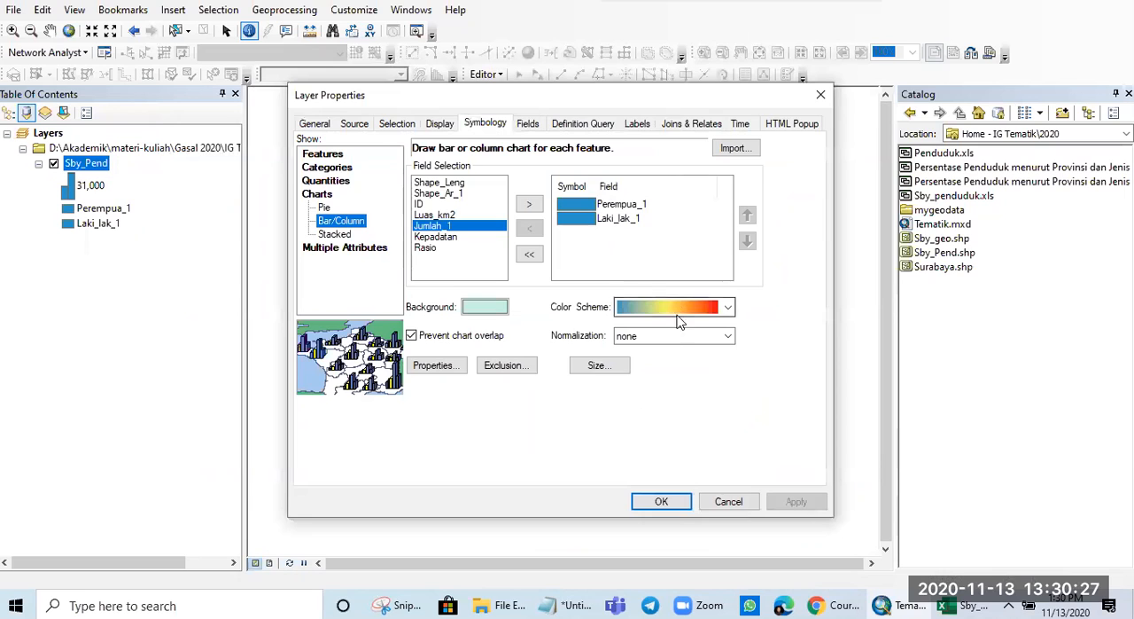
pyautogui.click(666, 307)
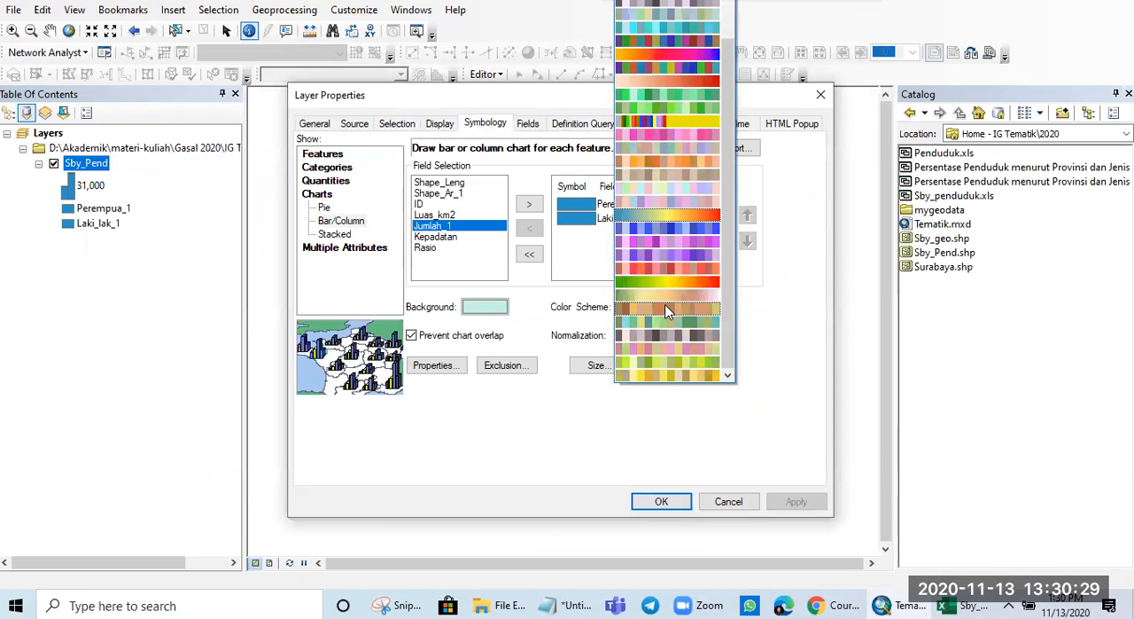
pyautogui.click(483, 458)
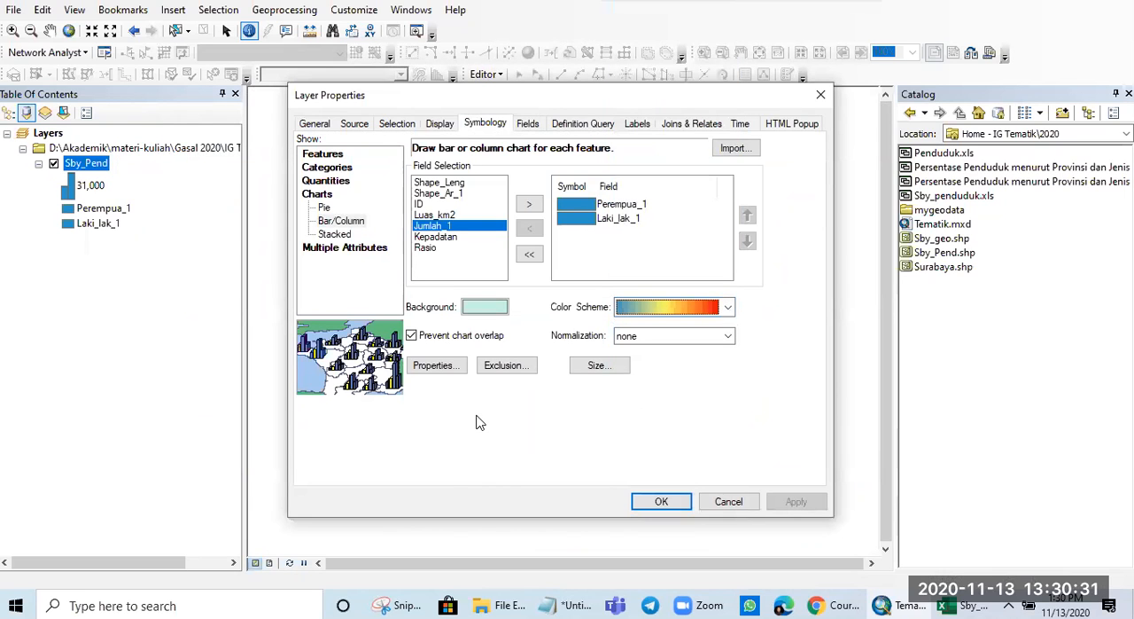
# - Symbolize Sby_Pend with stacked charts of the Perempua_1 and Laki_lak_1 fields, and apply them to the map
pyautogui.click(335, 234)
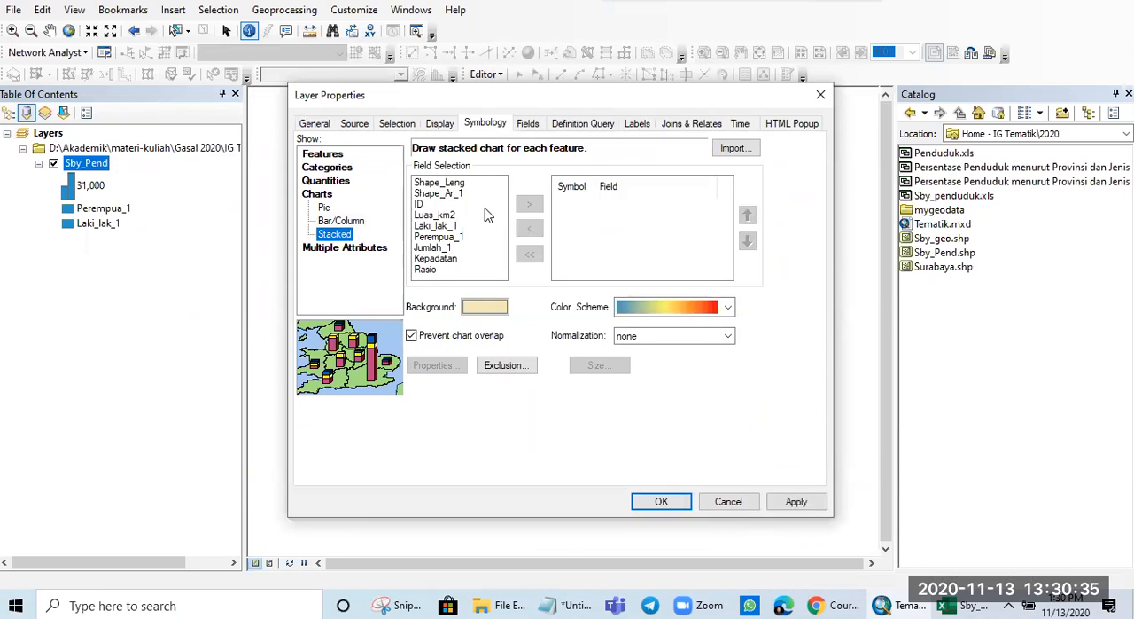
pyautogui.click(441, 237)
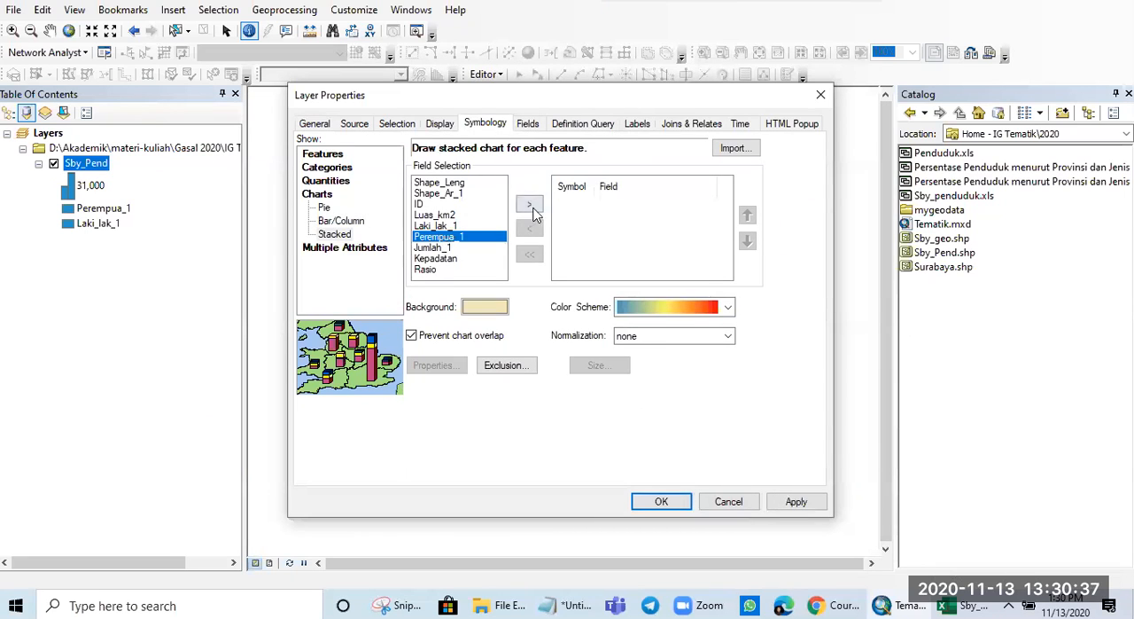
pyautogui.click(529, 204)
pyautogui.click(443, 226)
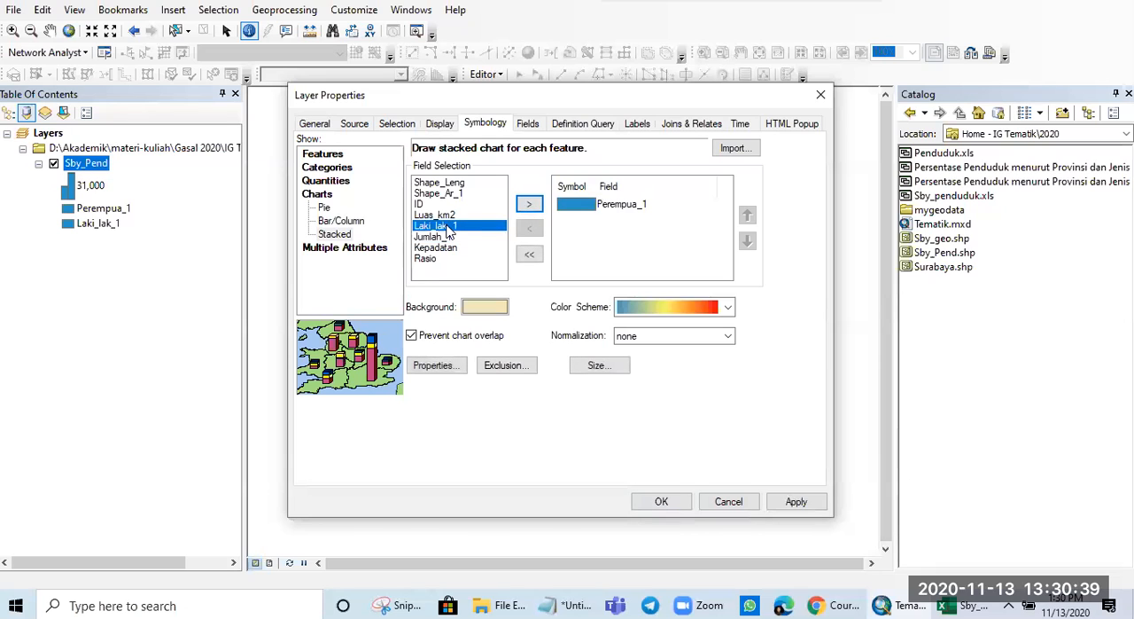
pyautogui.click(529, 204)
pyautogui.click(794, 500)
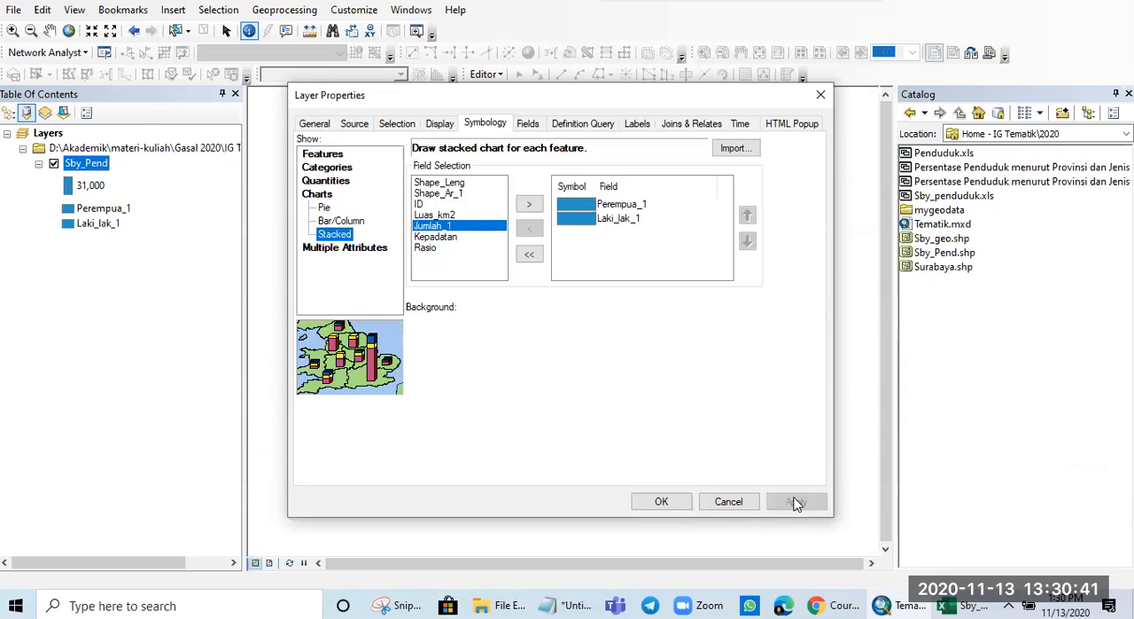
# - Color the stacked chart's Laki_lak_1 field bright blue and Perempua_1 Mars Red, then apply and accept the layer properties
pyautogui.click(576, 226)
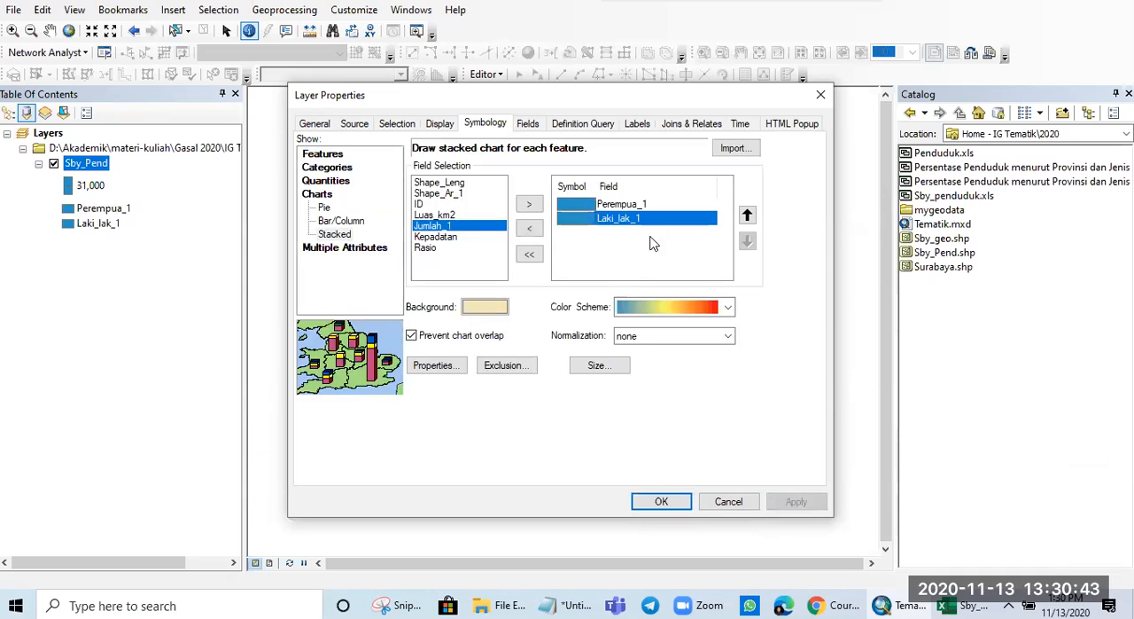
pyautogui.click(577, 219)
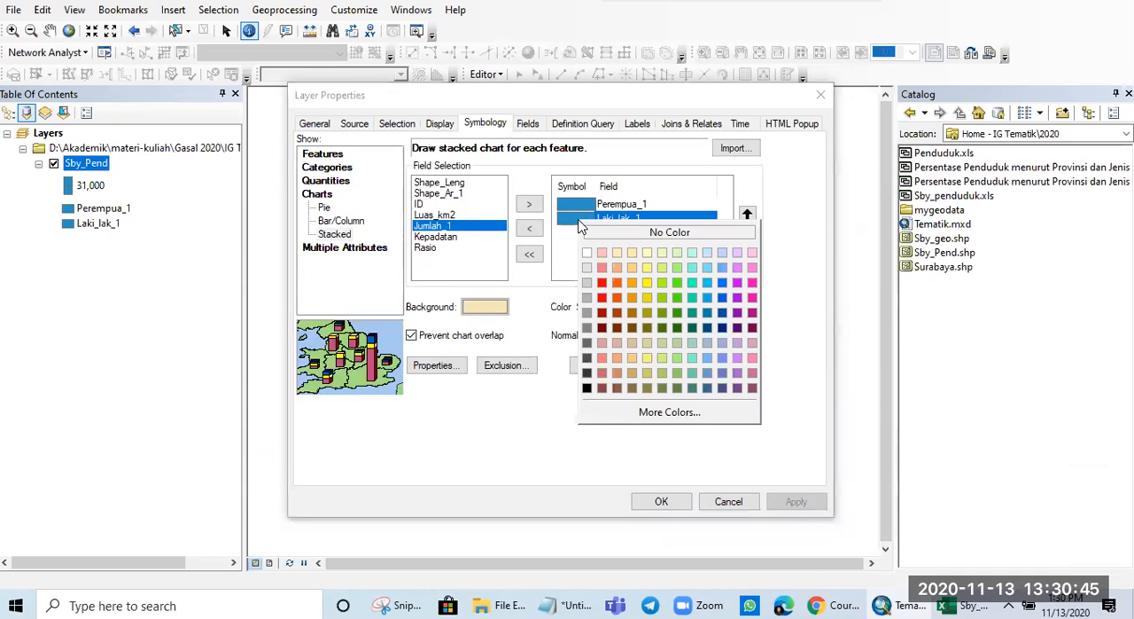
pyautogui.click(623, 280)
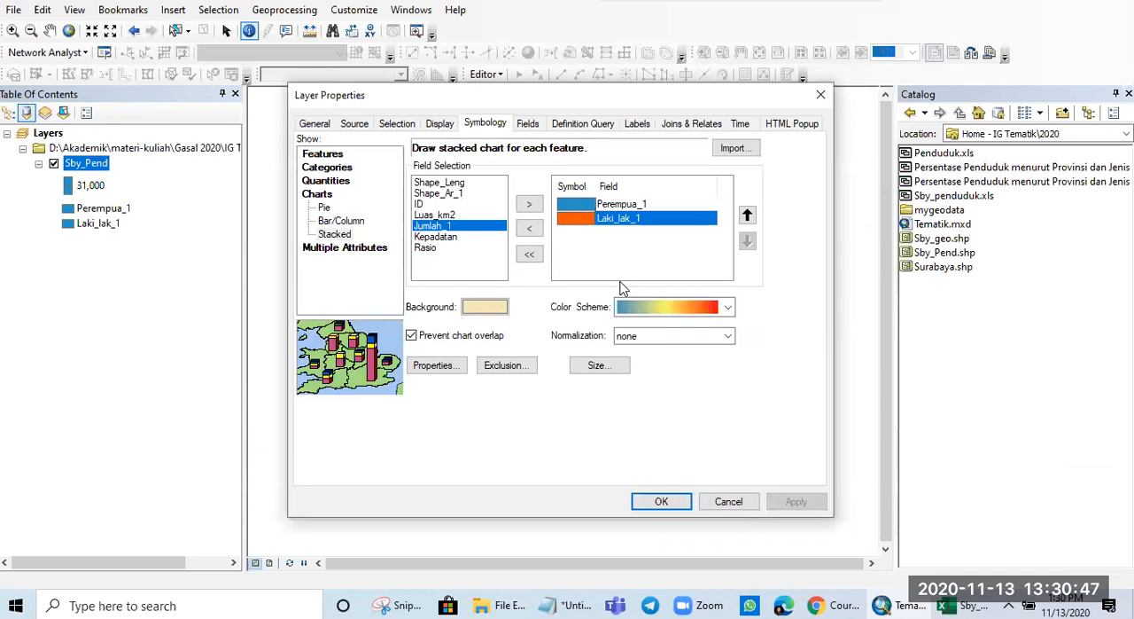
pyautogui.click(577, 220)
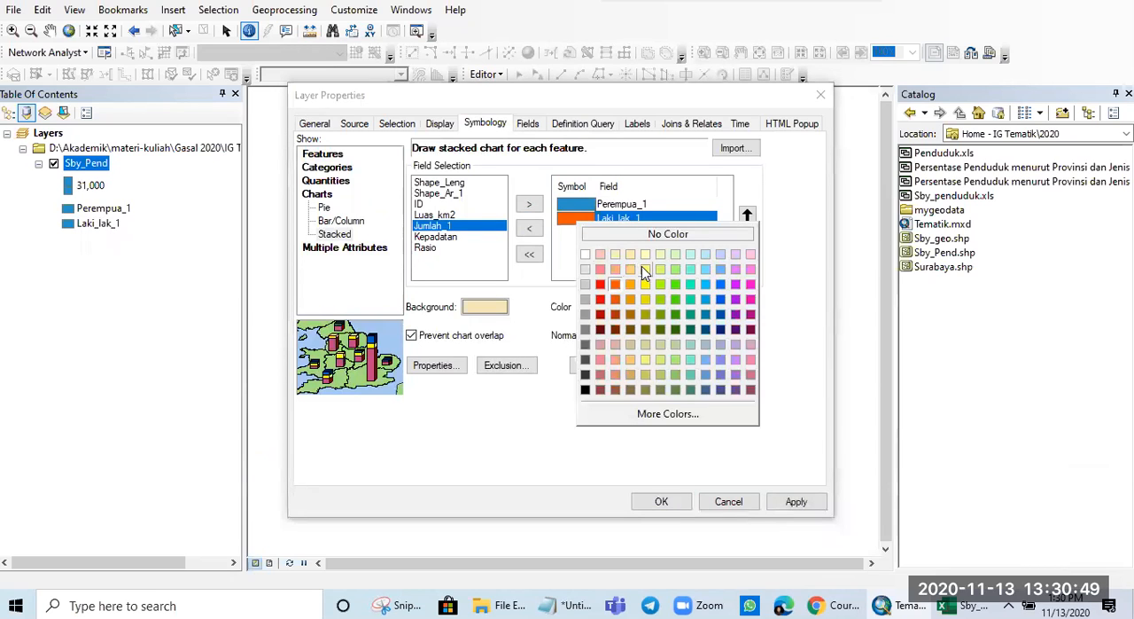
pyautogui.click(722, 287)
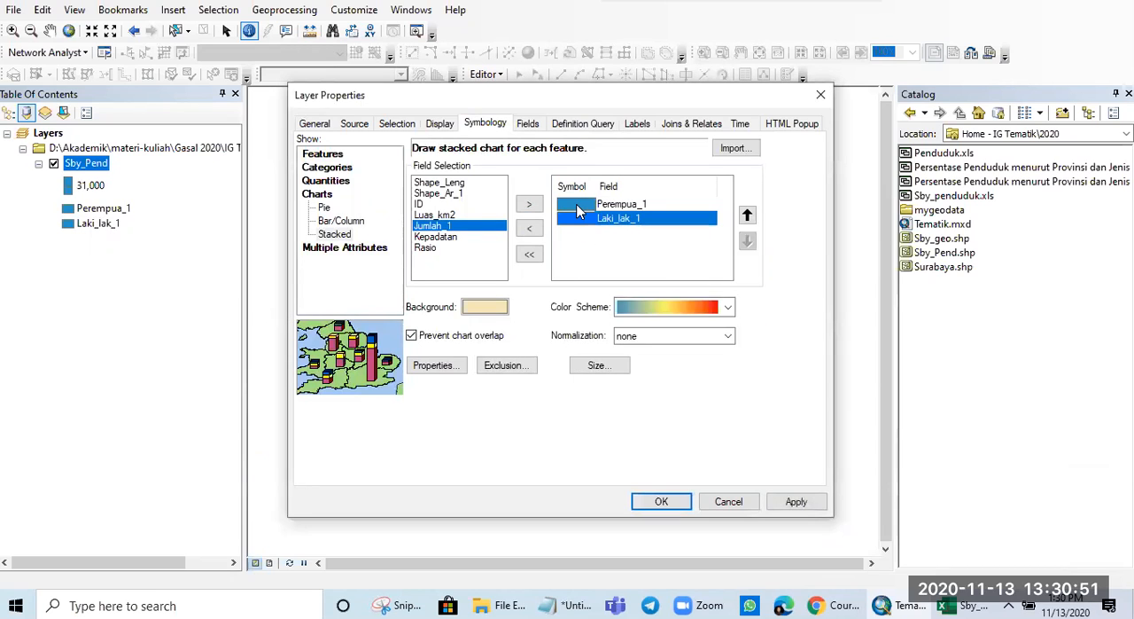
pyautogui.click(578, 206)
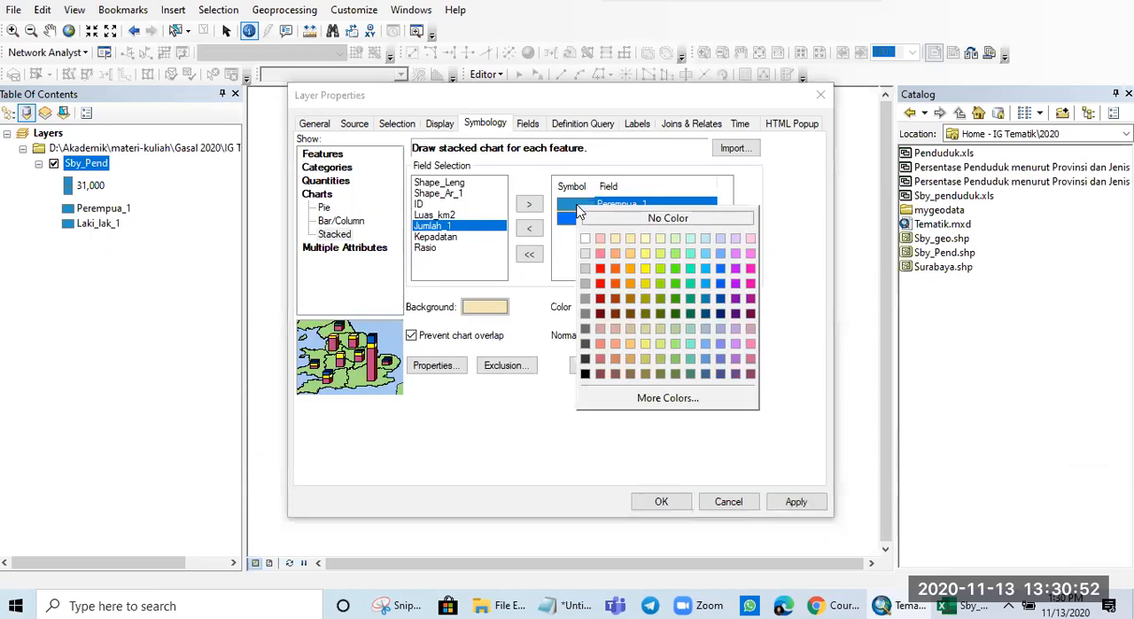
pyautogui.click(603, 267)
pyautogui.click(792, 501)
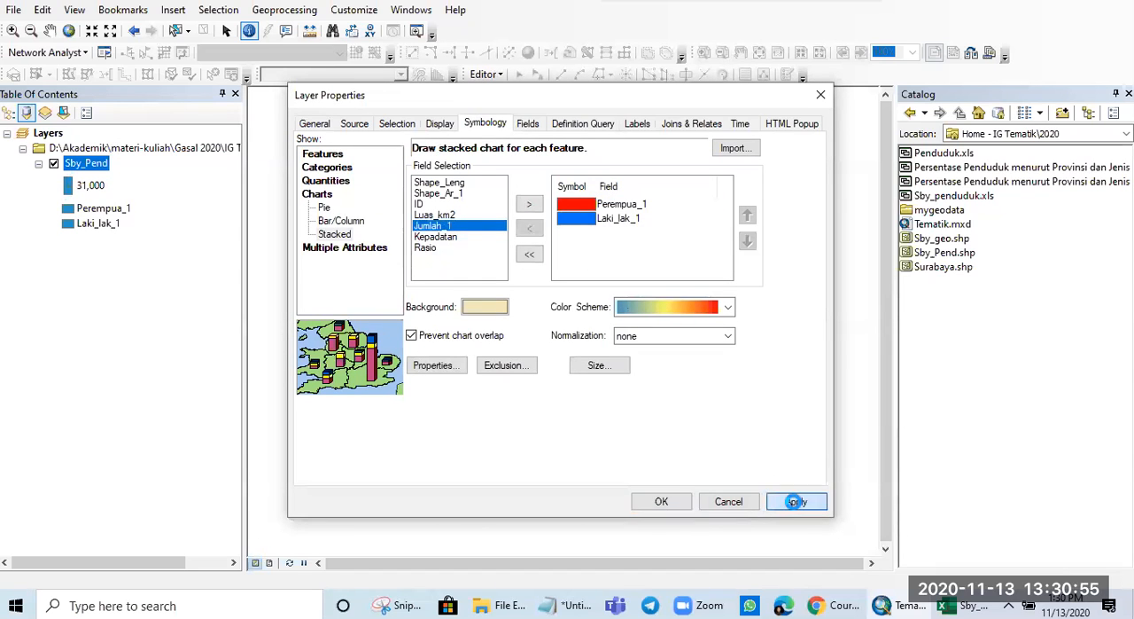
pyautogui.click(683, 500)
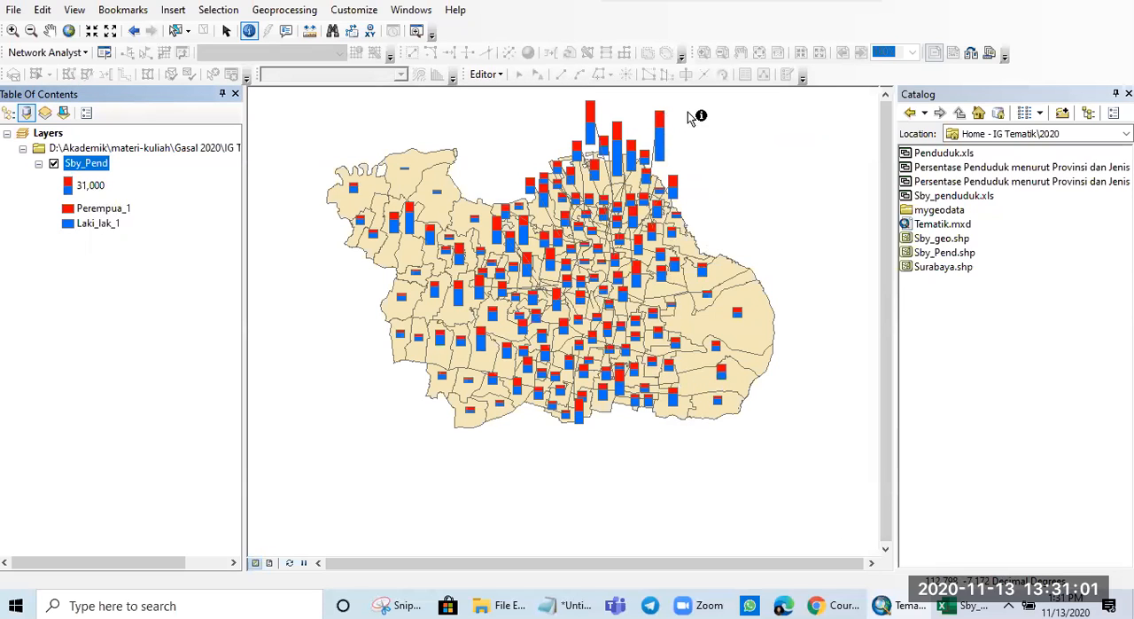
# - Identify the Kelurahan Sememi polygon in the northwest to check its male and female population against its stacked chart
pyautogui.scroll(-3, 683, 390)
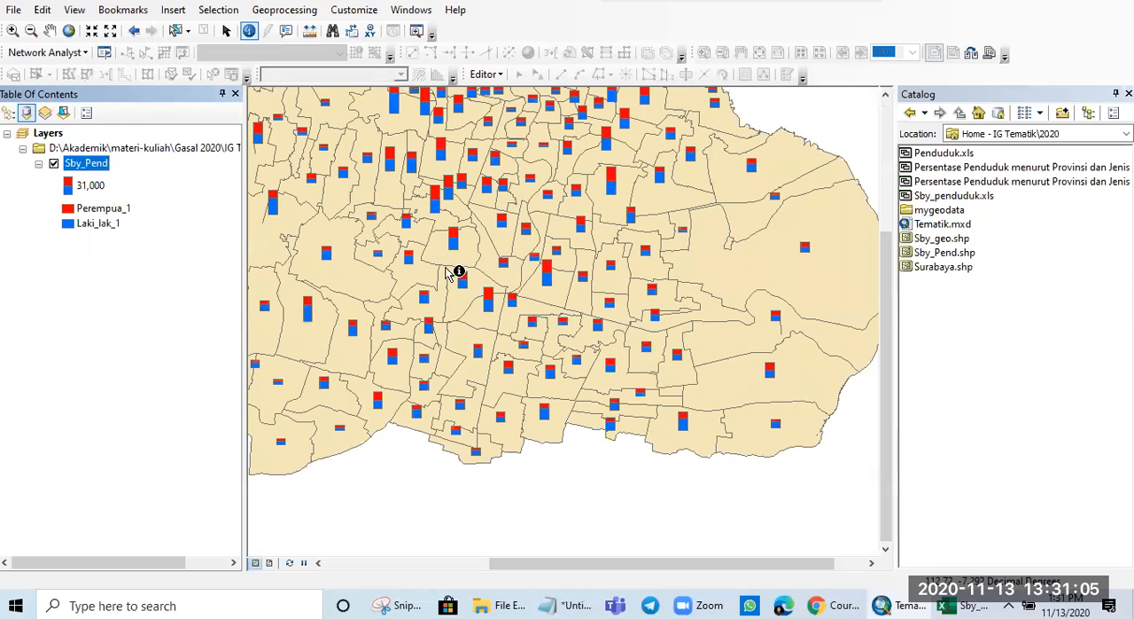
pyautogui.moveTo(453, 269); pyautogui.dragTo(599, 313)
pyautogui.scroll(-2, 396, 193)
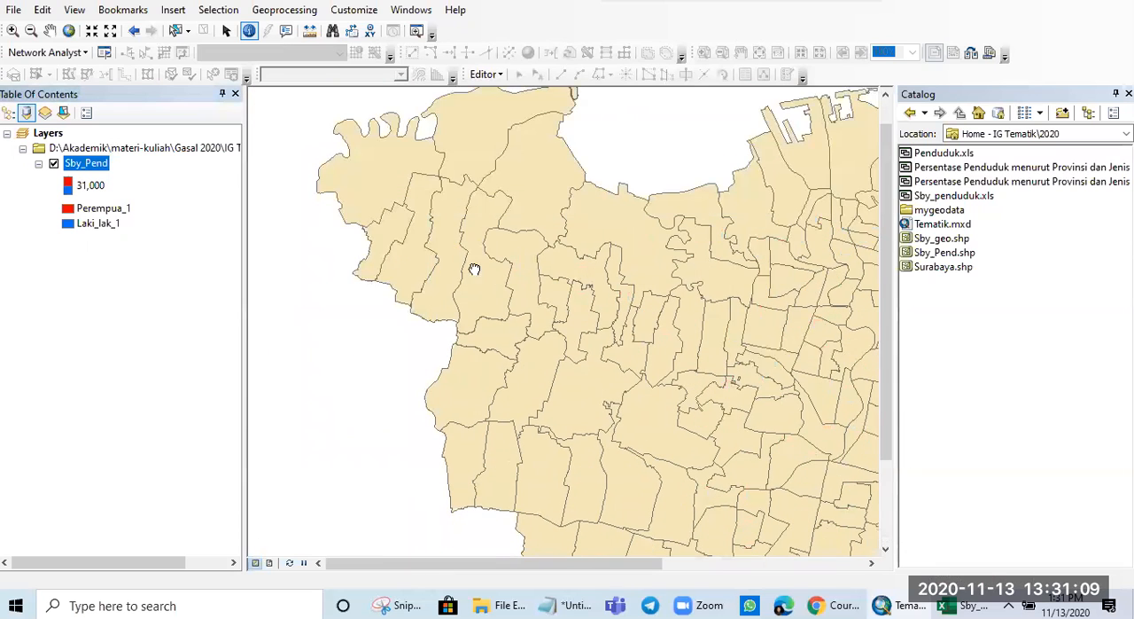
pyautogui.click(485, 295)
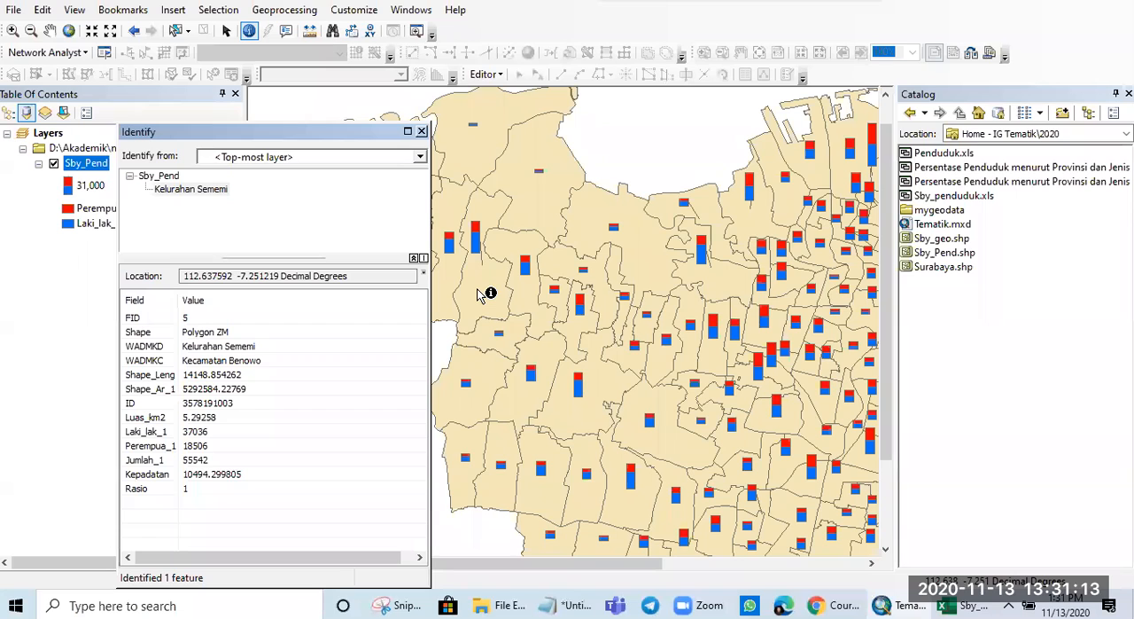
pyautogui.click(421, 131)
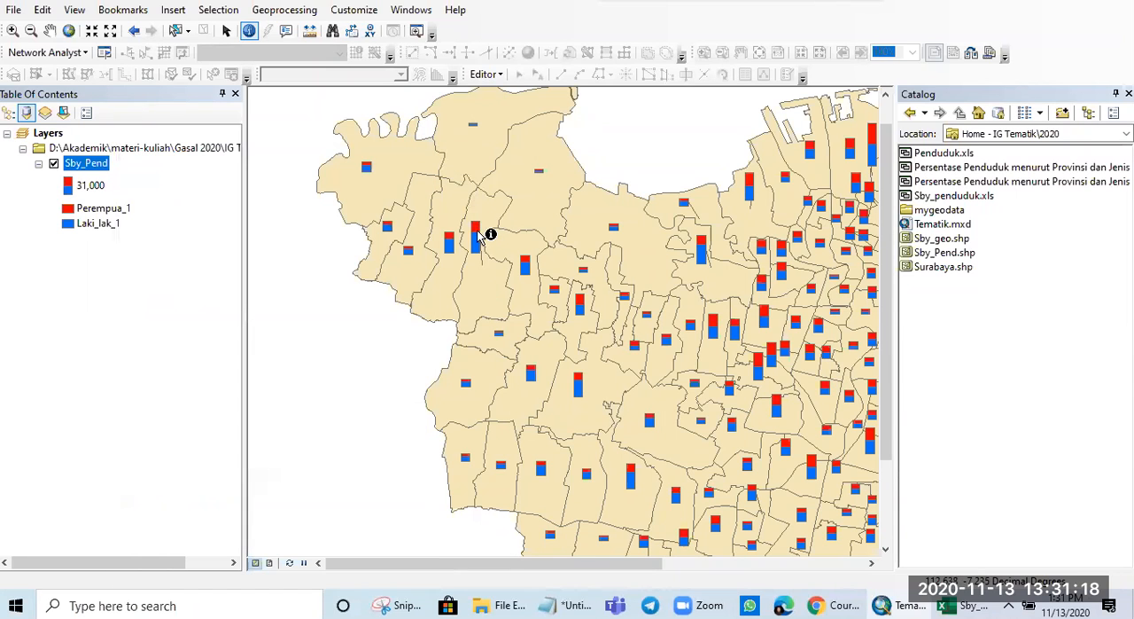
# - Symbolize Sby_Pend with pie charts of the Perempua_1 and Laki_lak_1 fields, then apply and accept the layer properties
pyautogui.rightClick(85, 165)
pyautogui.click(222, 513)
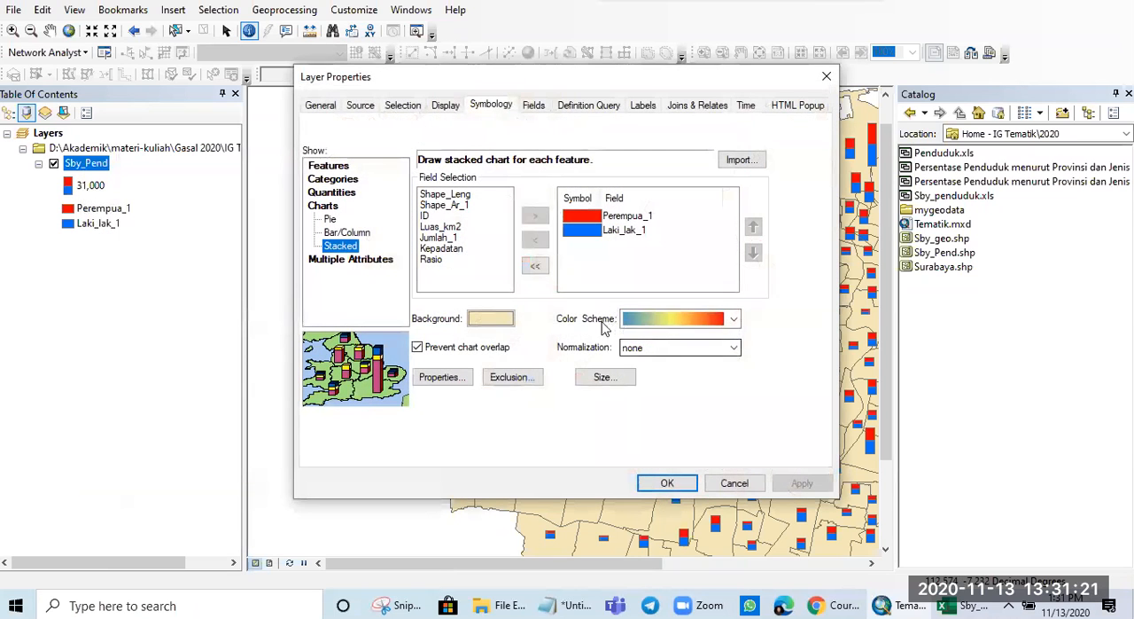
pyautogui.click(331, 219)
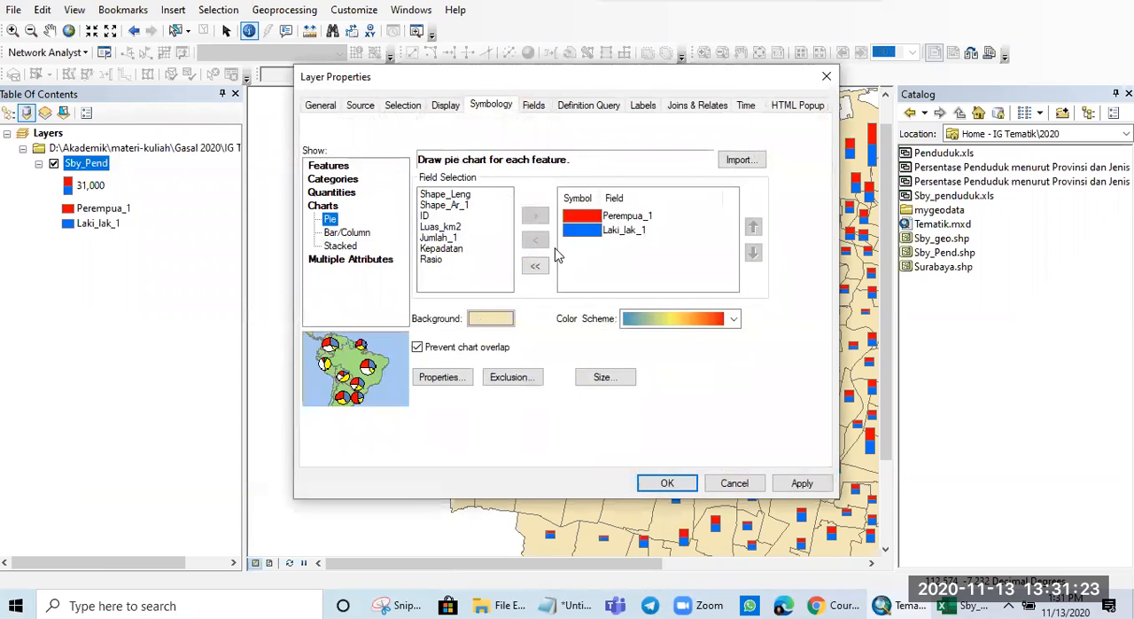
pyautogui.click(797, 483)
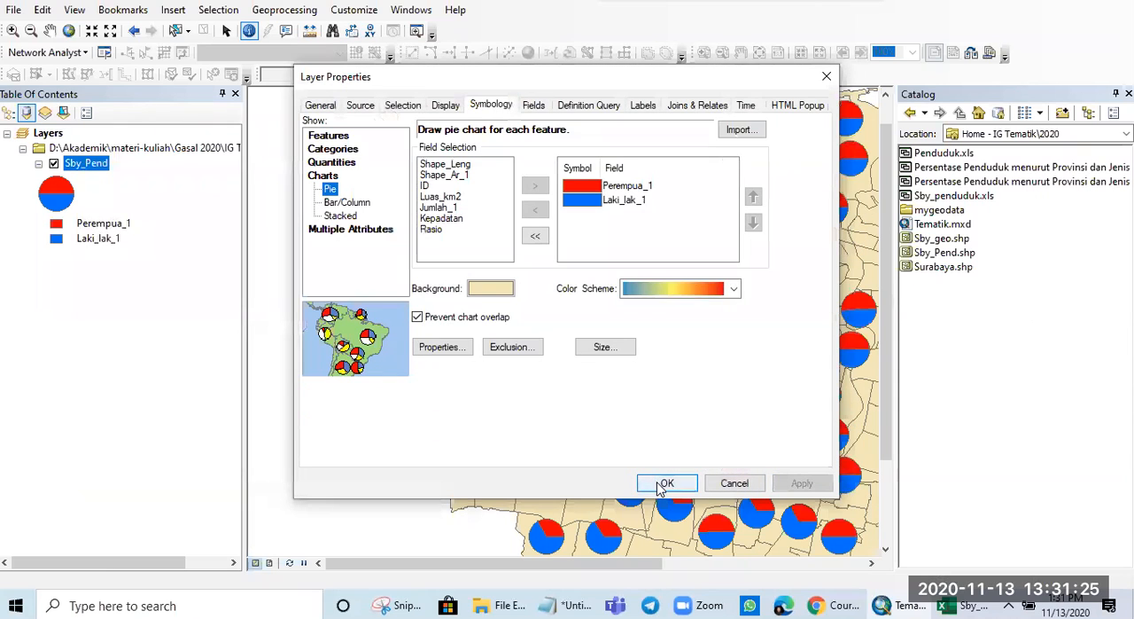
pyautogui.click(644, 484)
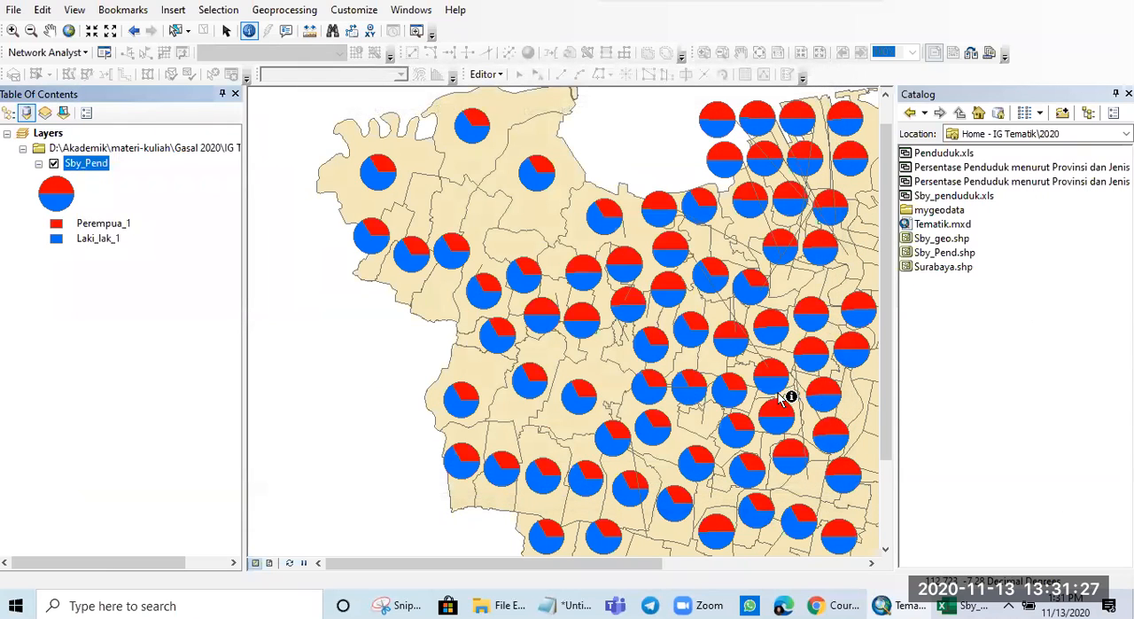
# - Identify the Kelurahan Gunung Anyar Tambak polygon in the southeast to check its male and female population against its pie chart
pyautogui.scroll(3, 598, 314)
pyautogui.scroll(-6, 567, 312)
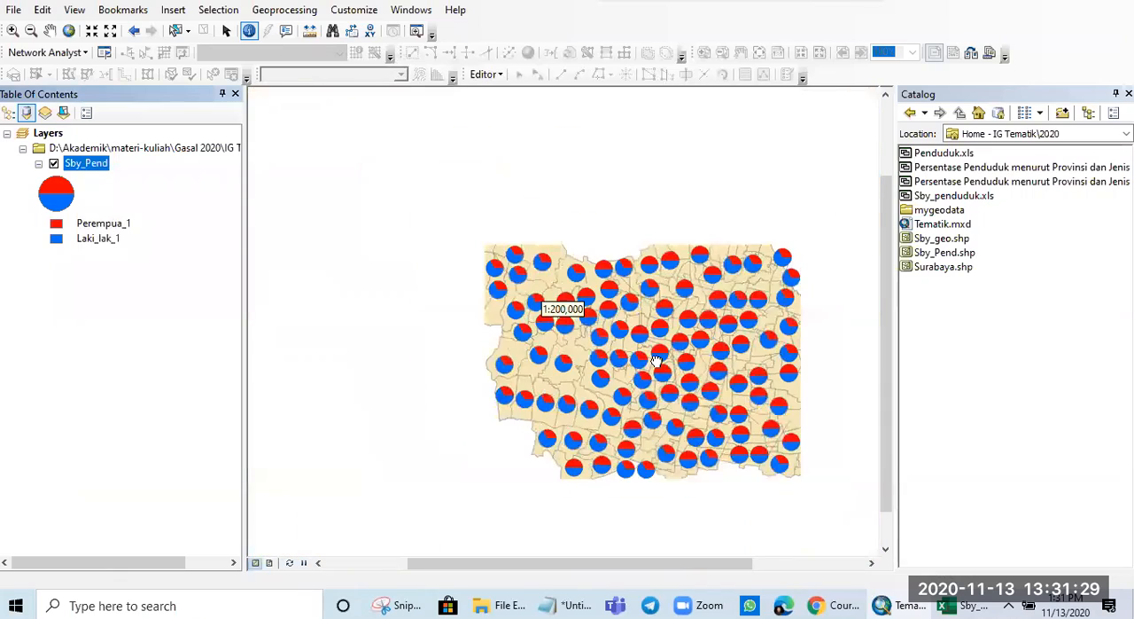
pyautogui.scroll(2, 741, 406)
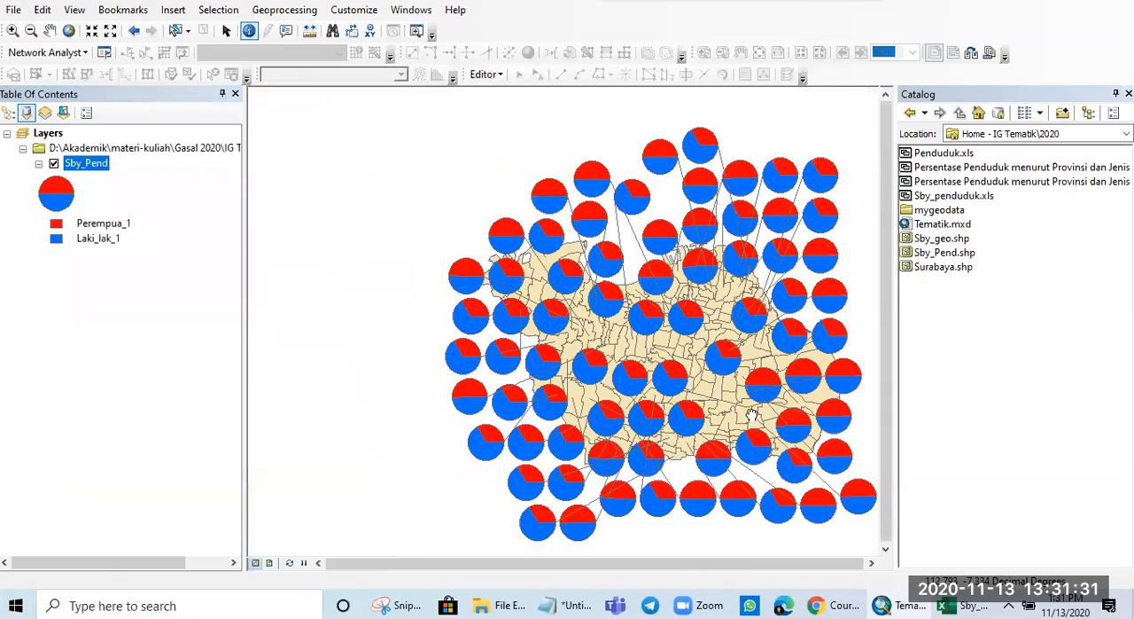
pyautogui.scroll(1, 752, 414)
pyautogui.scroll(2, 682, 390)
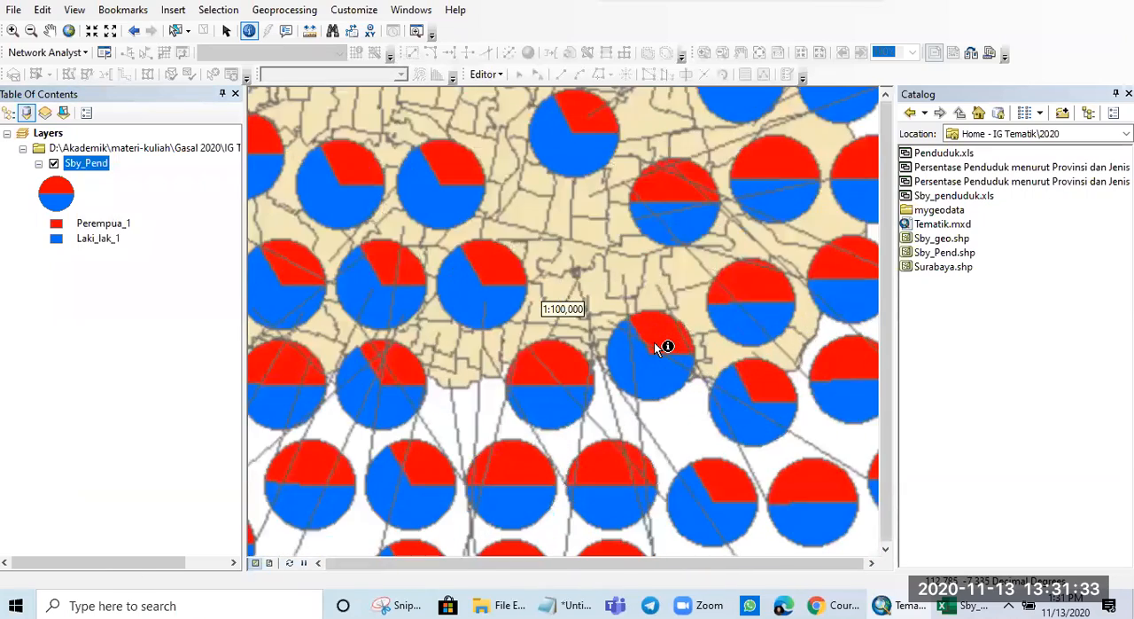
pyautogui.scroll(2, 660, 347)
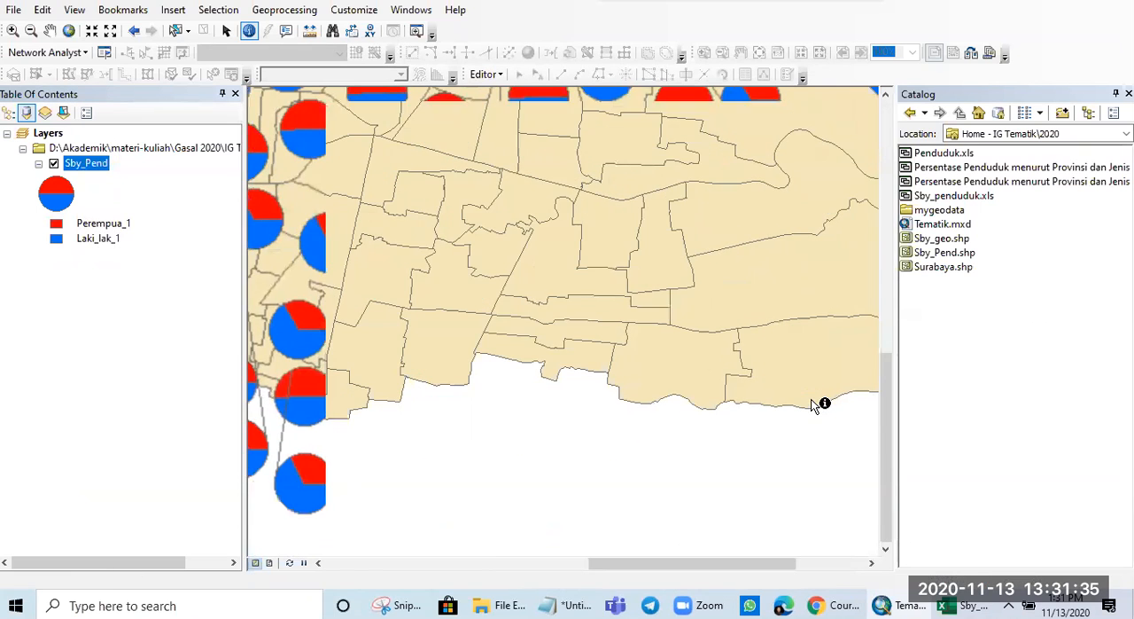
pyautogui.scroll(1, 810, 395)
pyautogui.scroll(-2, 803, 369)
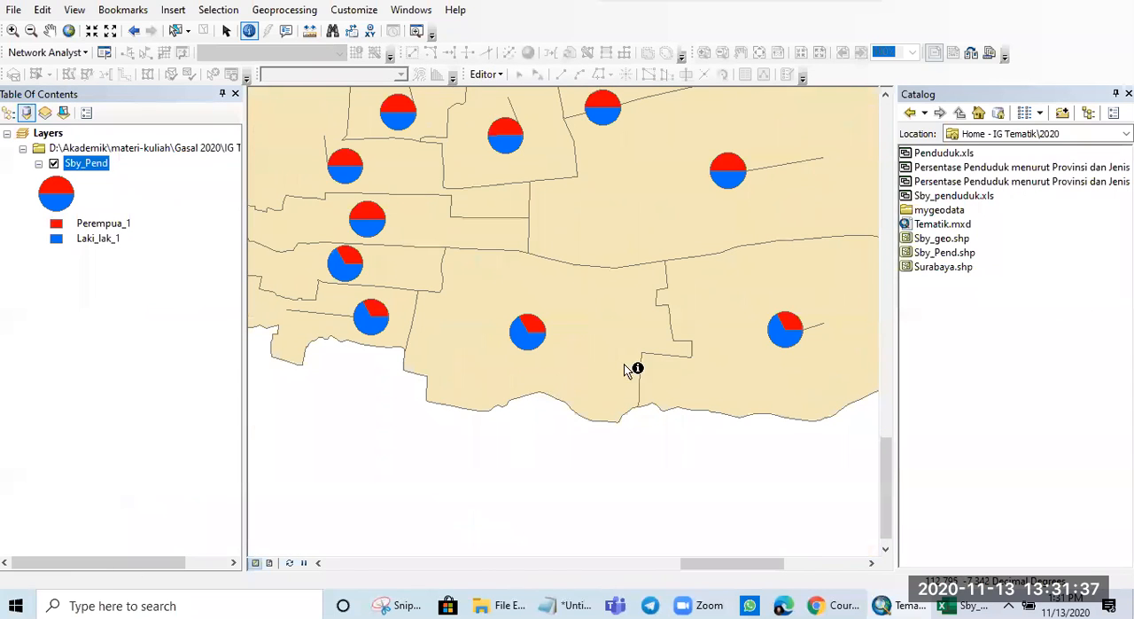
pyautogui.moveTo(731, 381); pyautogui.dragTo(575, 385)
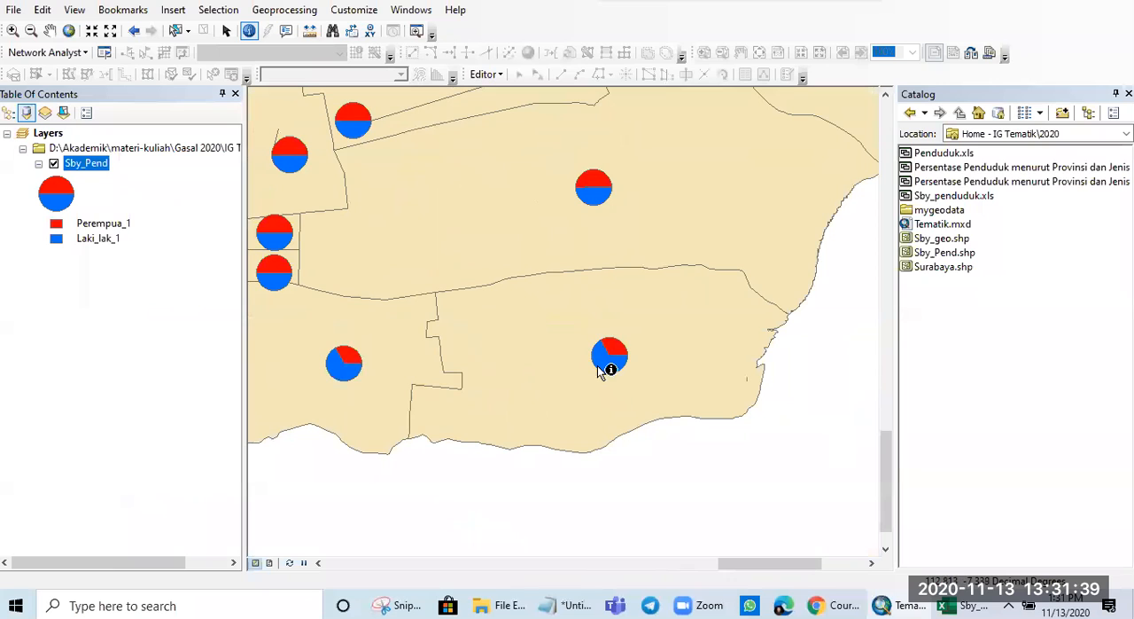
pyautogui.click(609, 362)
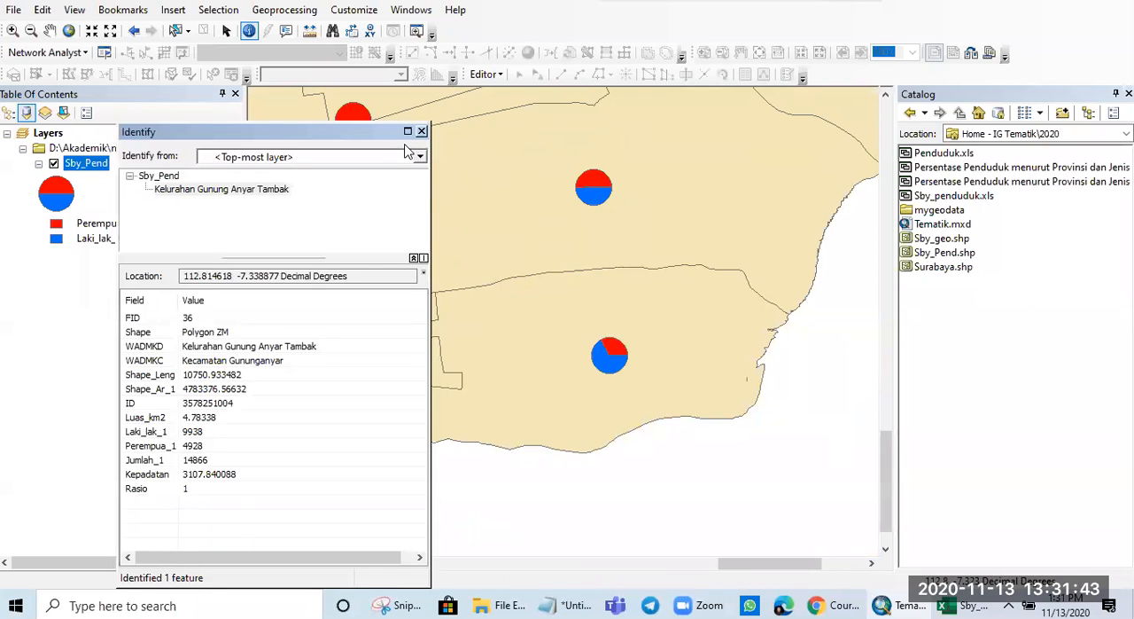
pyautogui.click(422, 131)
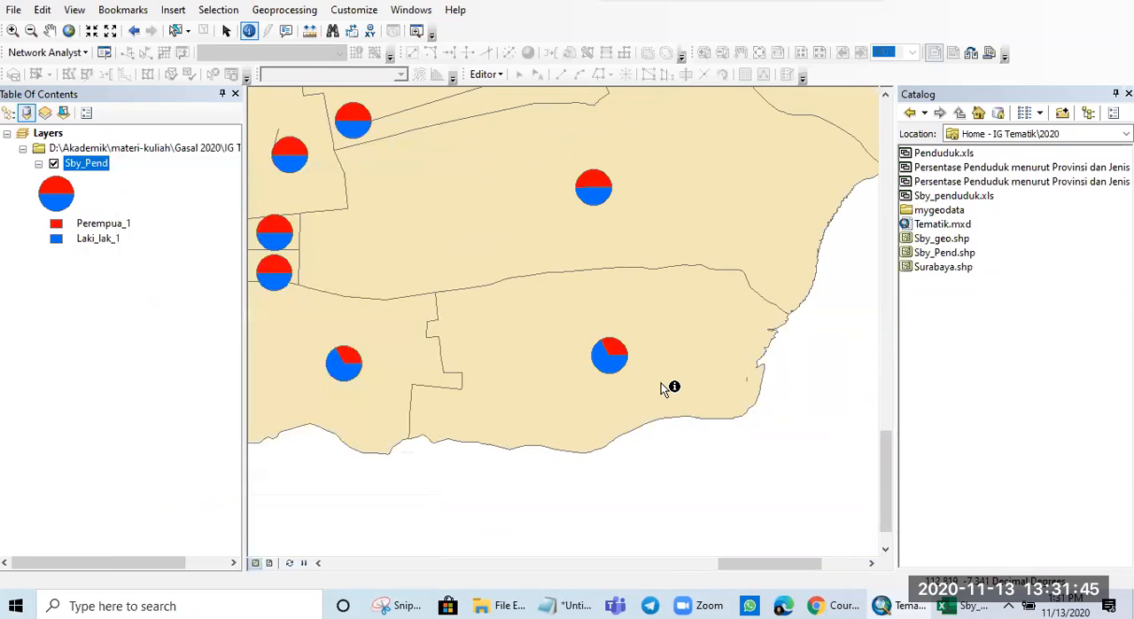
pyautogui.click(610, 350)
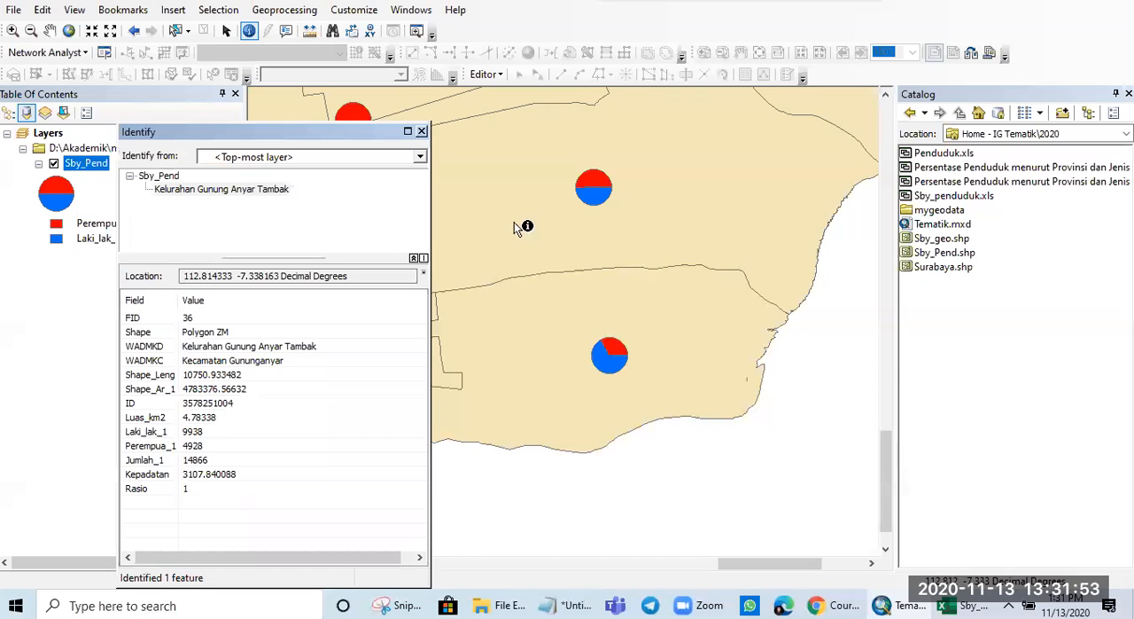
pyautogui.click(422, 131)
# - Identify the Kelurahan Keputih polygon on the east coast to compare its male and female population with its pie chart
pyautogui.moveTo(662, 244); pyautogui.dragTo(599, 448)
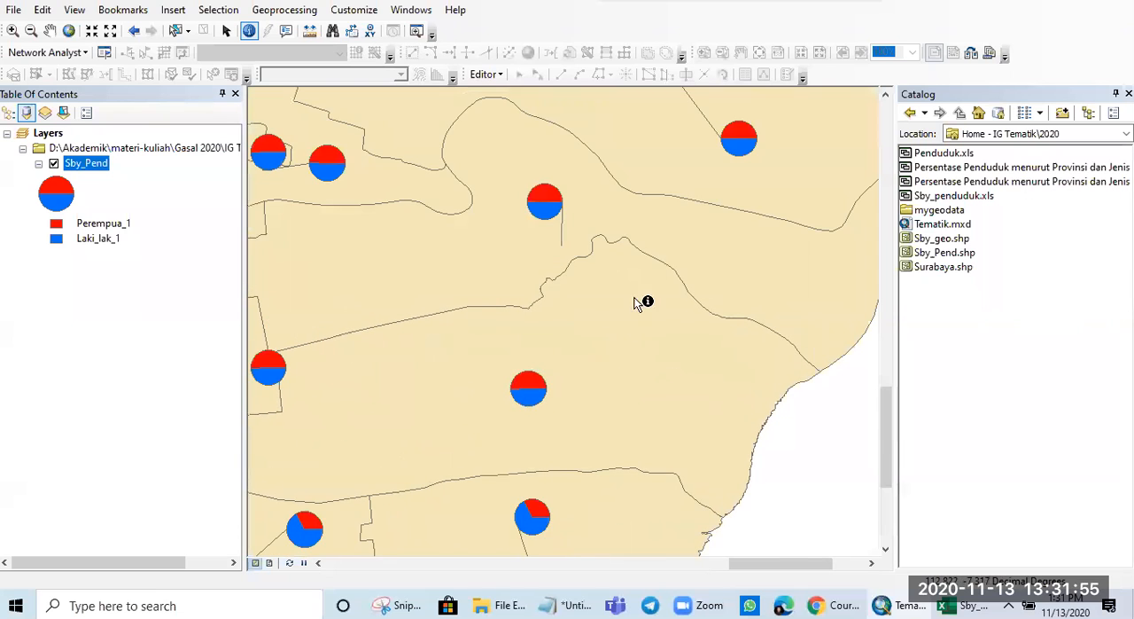
pyautogui.moveTo(703, 183); pyautogui.dragTo(522, 408)
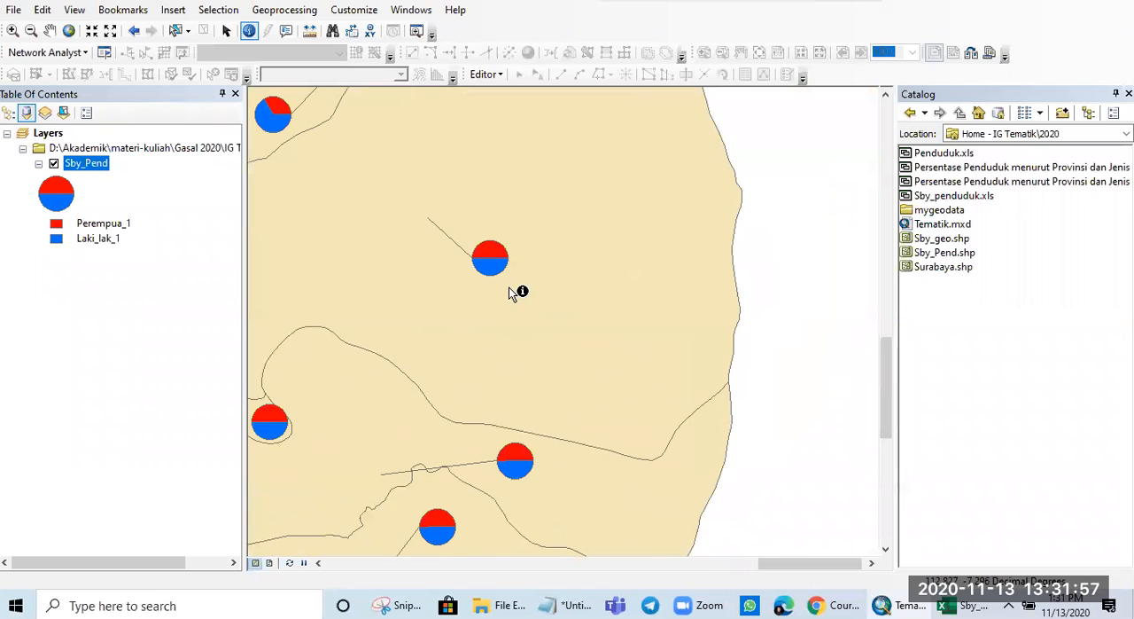
pyautogui.moveTo(536, 291); pyautogui.dragTo(603, 346)
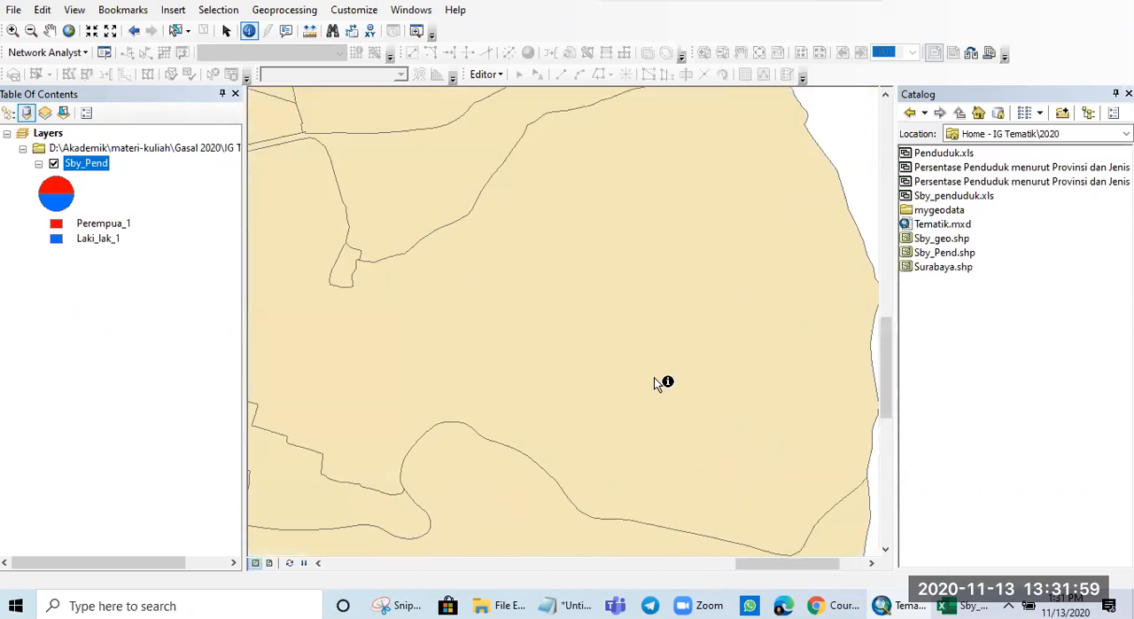
pyautogui.click(635, 358)
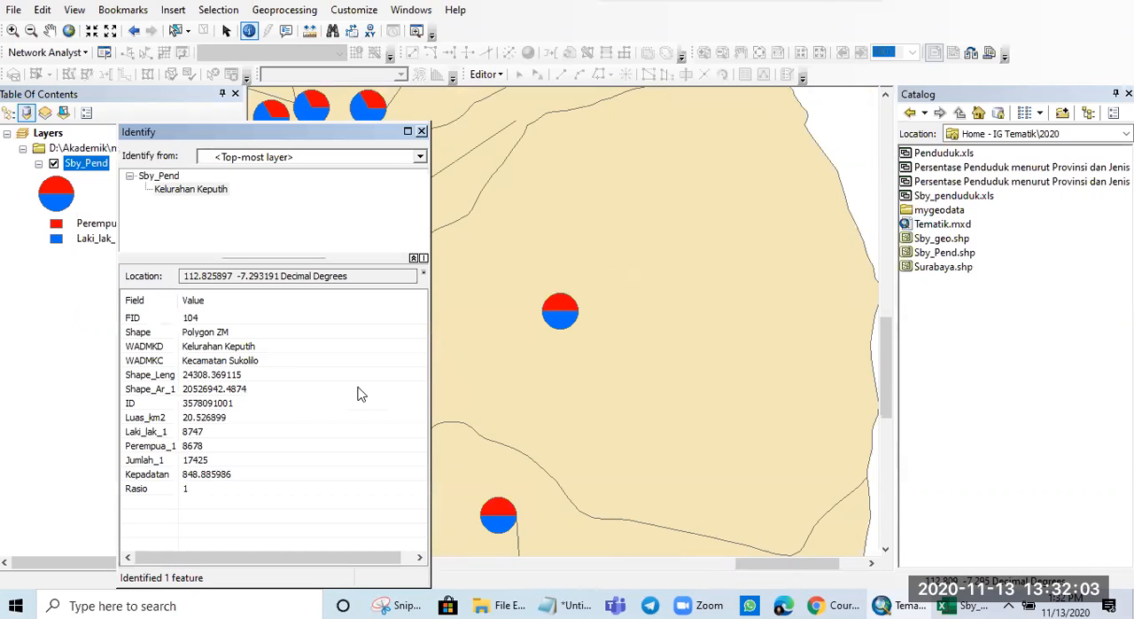
pyautogui.click(422, 132)
# - Examine the pie charts across the whole city to compare the shares of female and male population between polygons
pyautogui.scroll(-5, 497, 360)
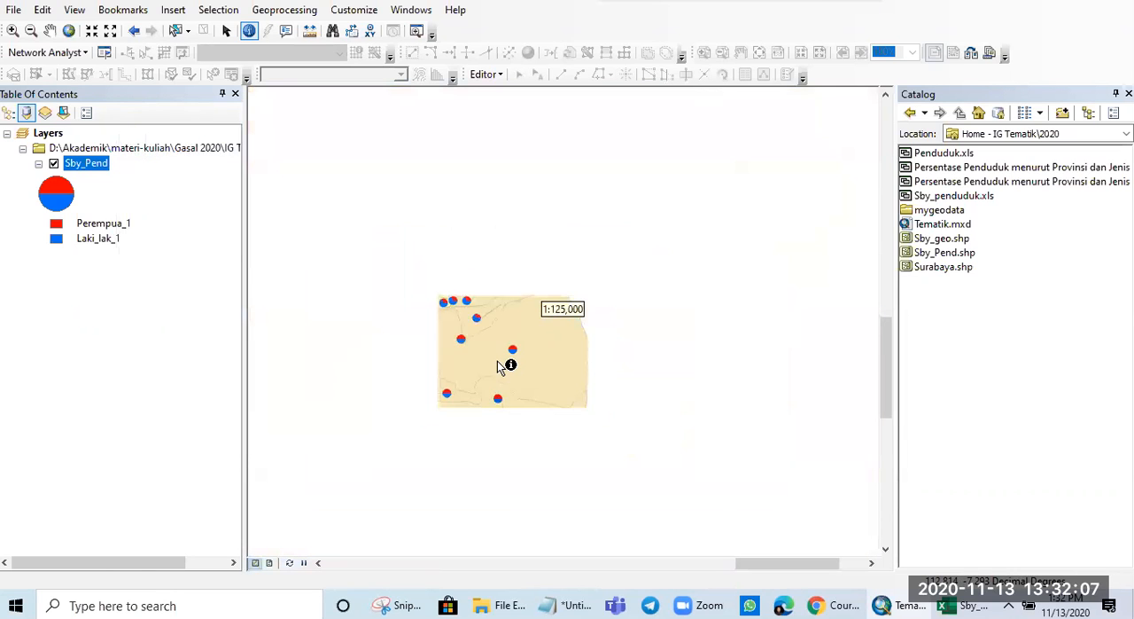
pyautogui.scroll(5, 497, 361)
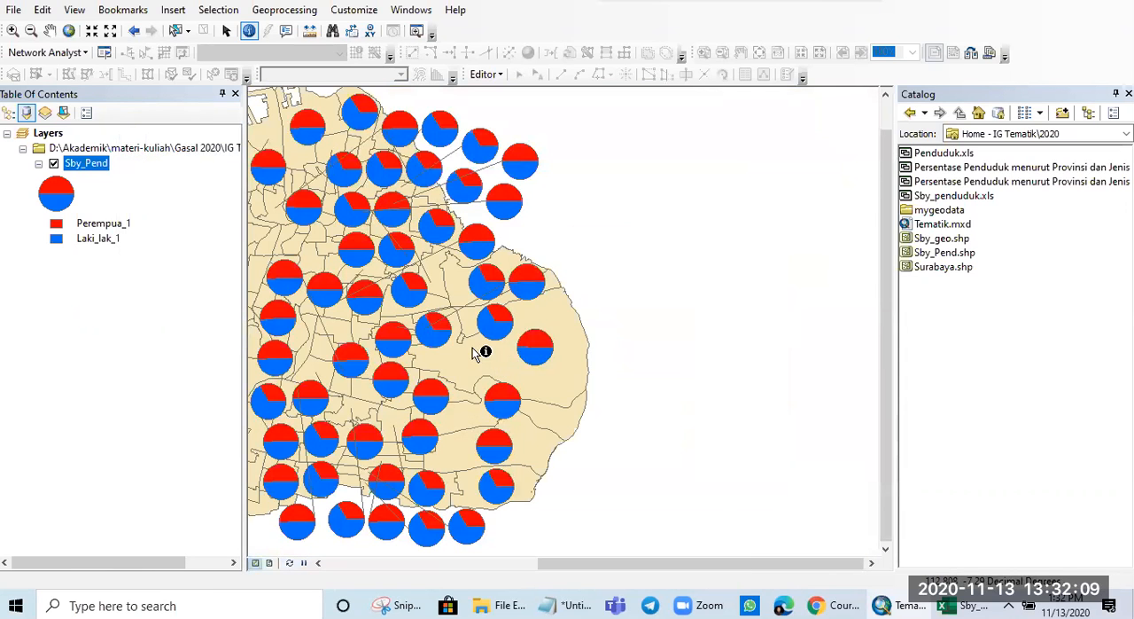
pyautogui.scroll(-3, 479, 359)
pyautogui.scroll(2, 377, 356)
pyautogui.moveTo(377, 356); pyautogui.dragTo(588, 322)
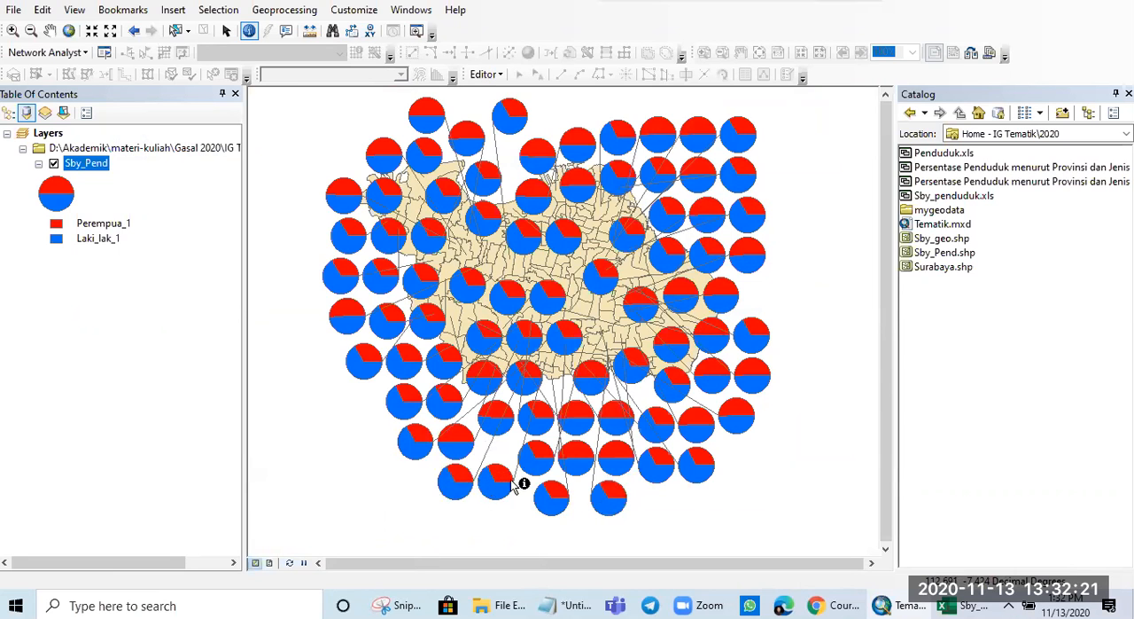
pyautogui.scroll(-2, 538, 448)
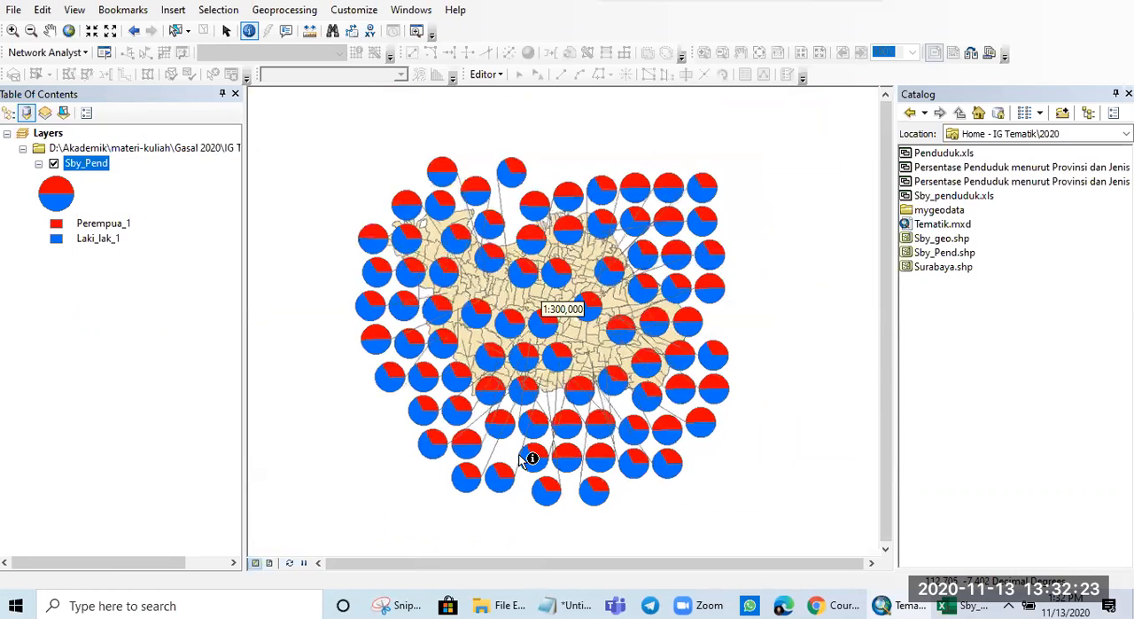
pyautogui.scroll(5, 540, 464)
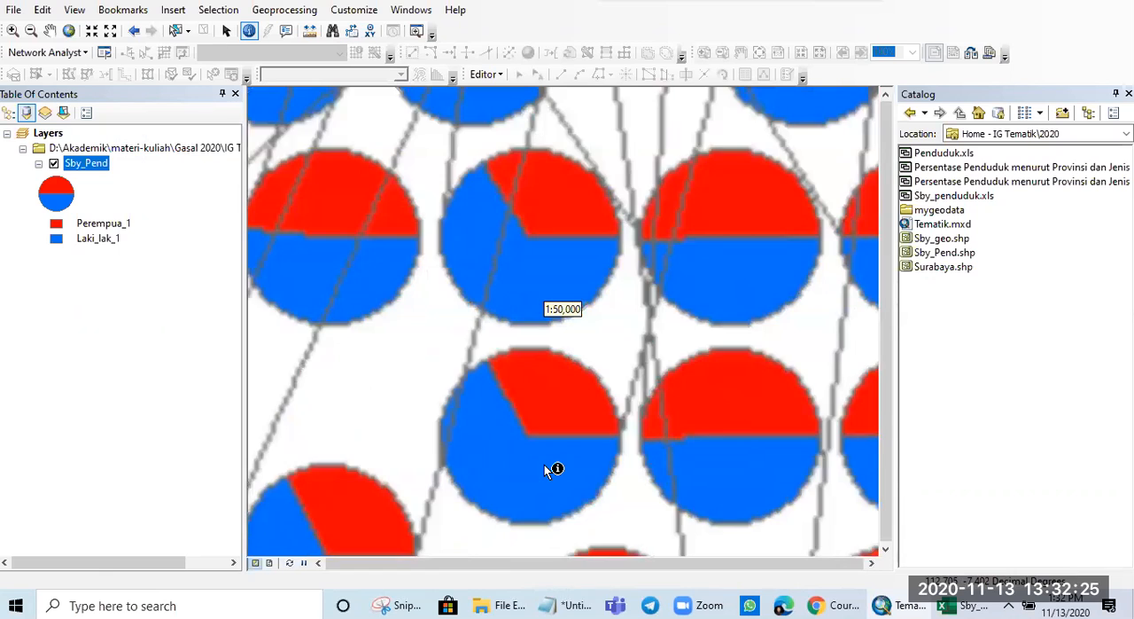
pyautogui.scroll(2, 544, 464)
pyautogui.scroll(-2, 594, 216)
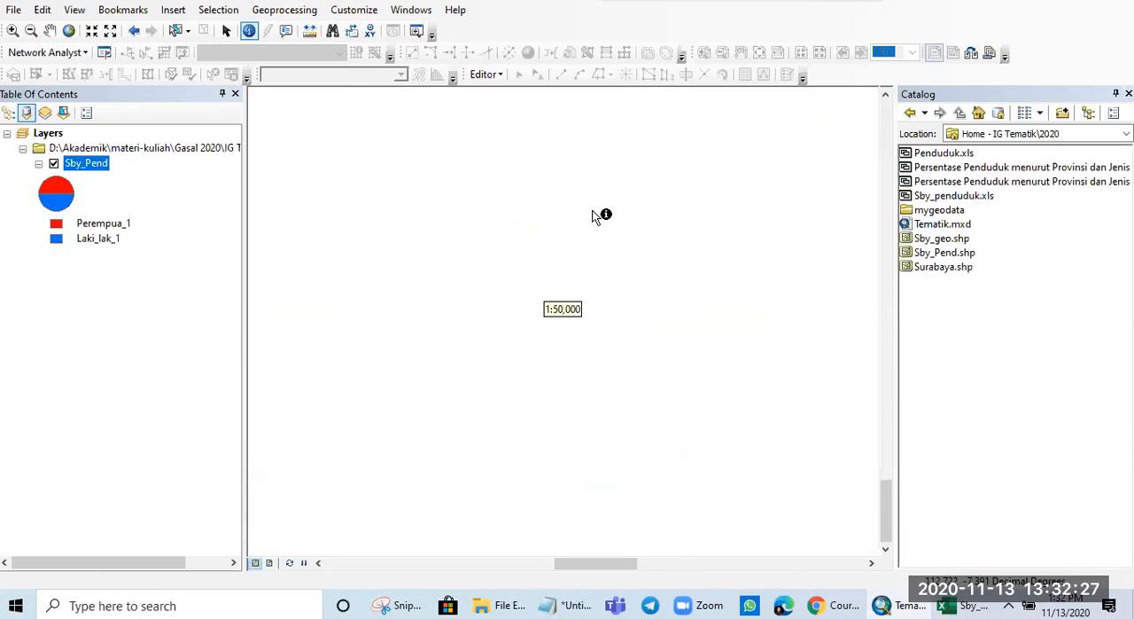
pyautogui.moveTo(592, 163); pyautogui.dragTo(547, 448)
pyautogui.scroll(-1, 548, 448)
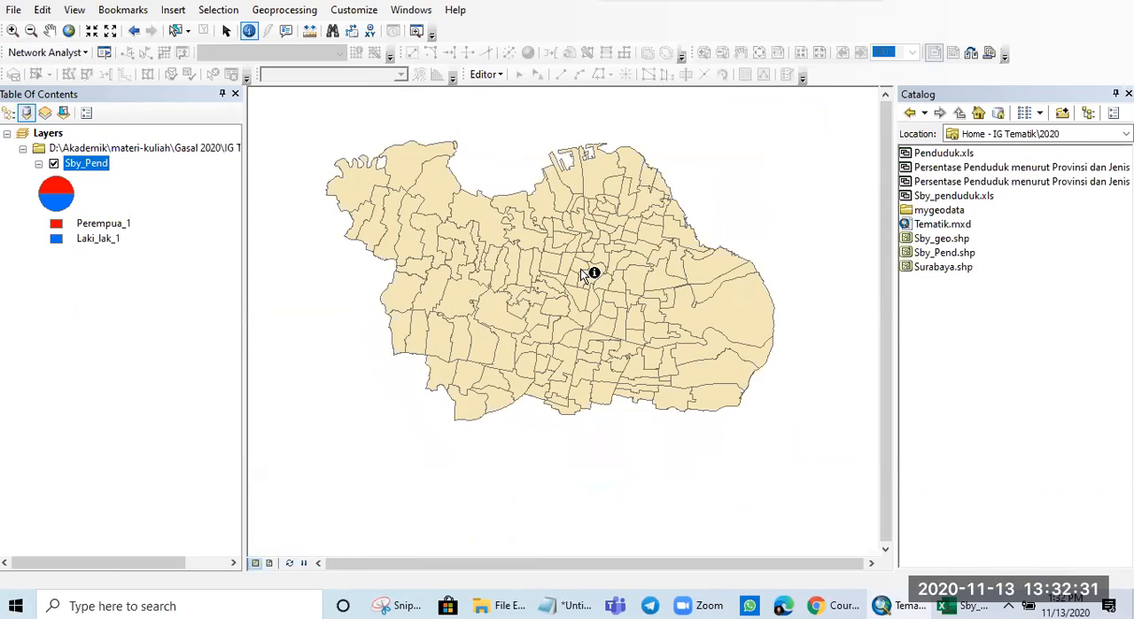
# - Identify the Kelurahan Dukuh Pakis polygon in the city's south-central part to check its male and female population against its pie chart
pyautogui.scroll(-2, 559, 308)
pyautogui.scroll(2, 561, 309)
pyautogui.scroll(2, 561, 330)
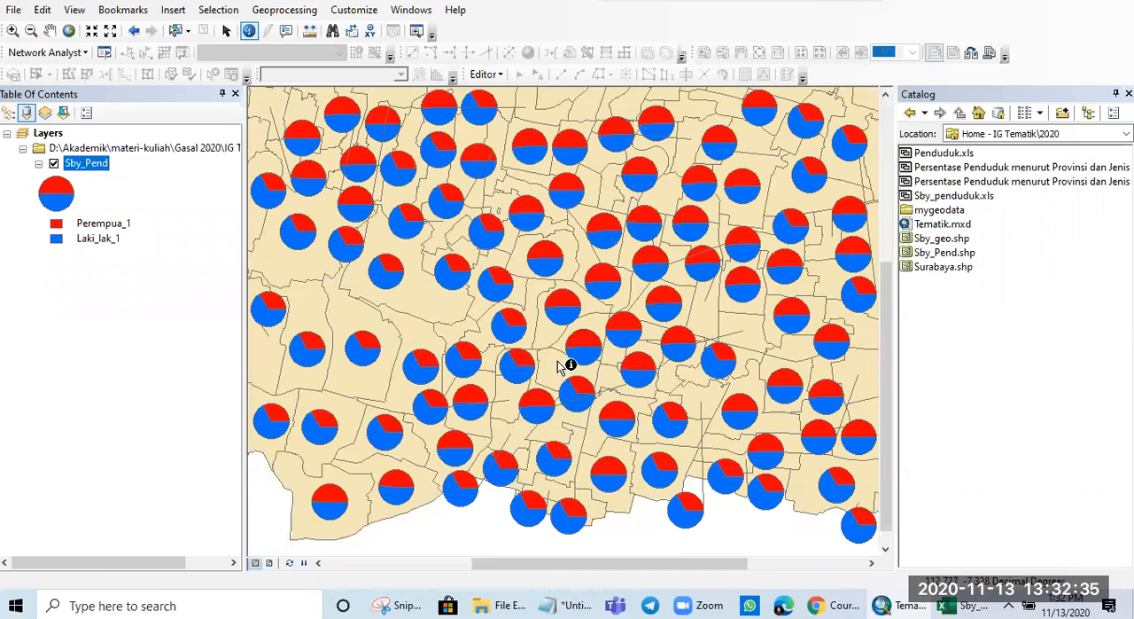
pyautogui.scroll(3, 505, 280)
pyautogui.scroll(2, 496, 297)
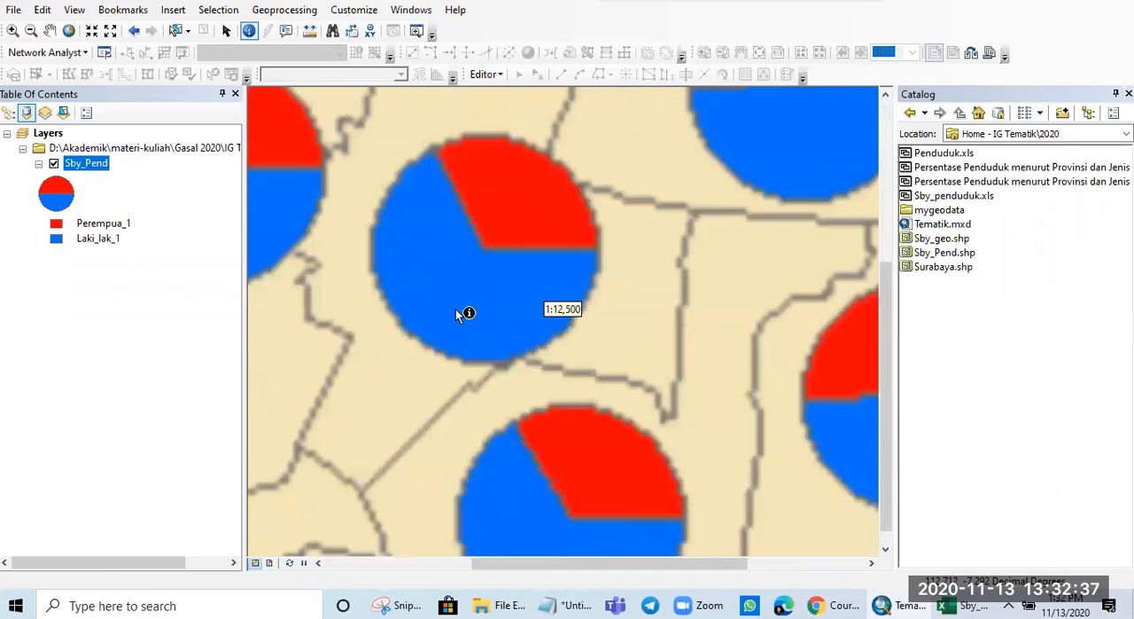
pyautogui.click(429, 323)
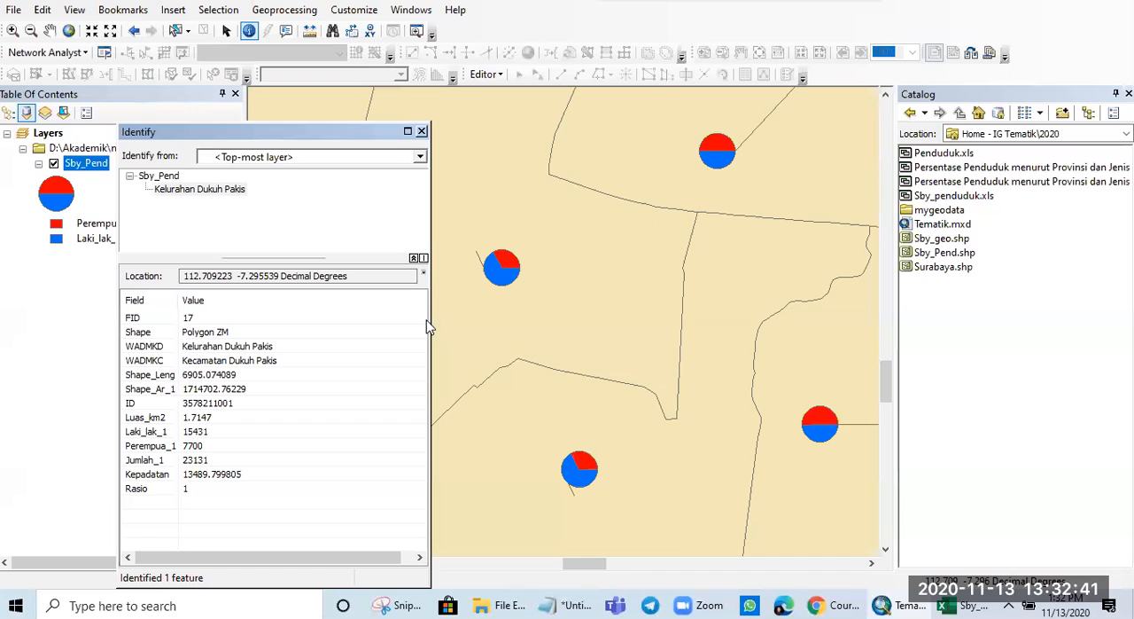
pyautogui.click(422, 132)
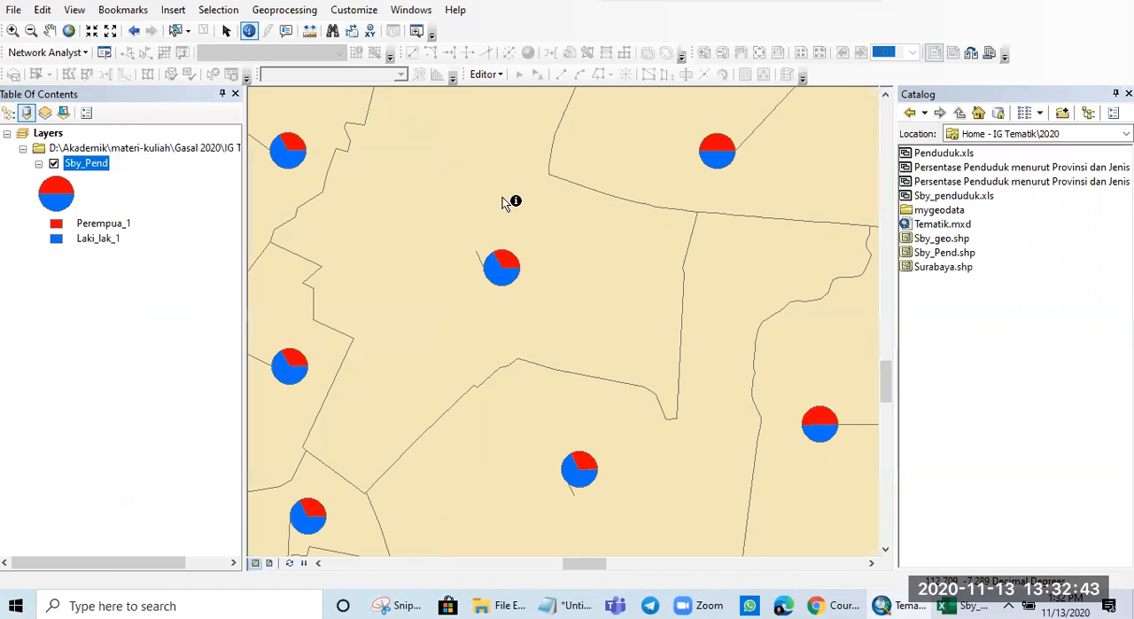
# - Set Sby_Pend's symbology to quantity by category with value fields Laki_lak_1, Perempua_1 and Jumlah_1, and add all values
pyautogui.rightClick(87, 168)
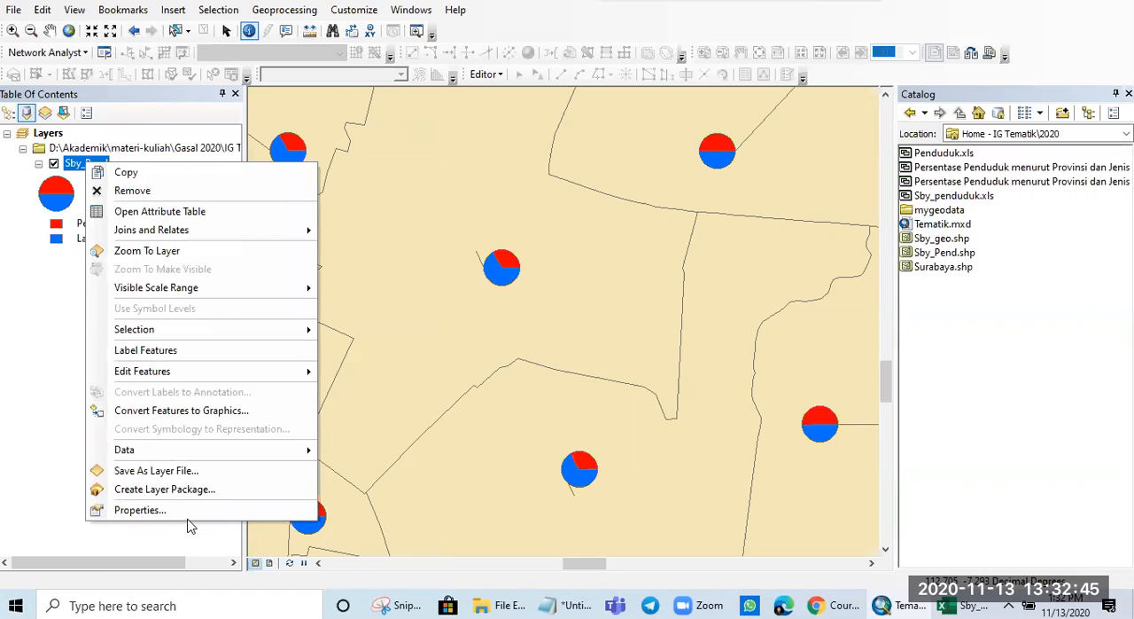
pyautogui.click(185, 509)
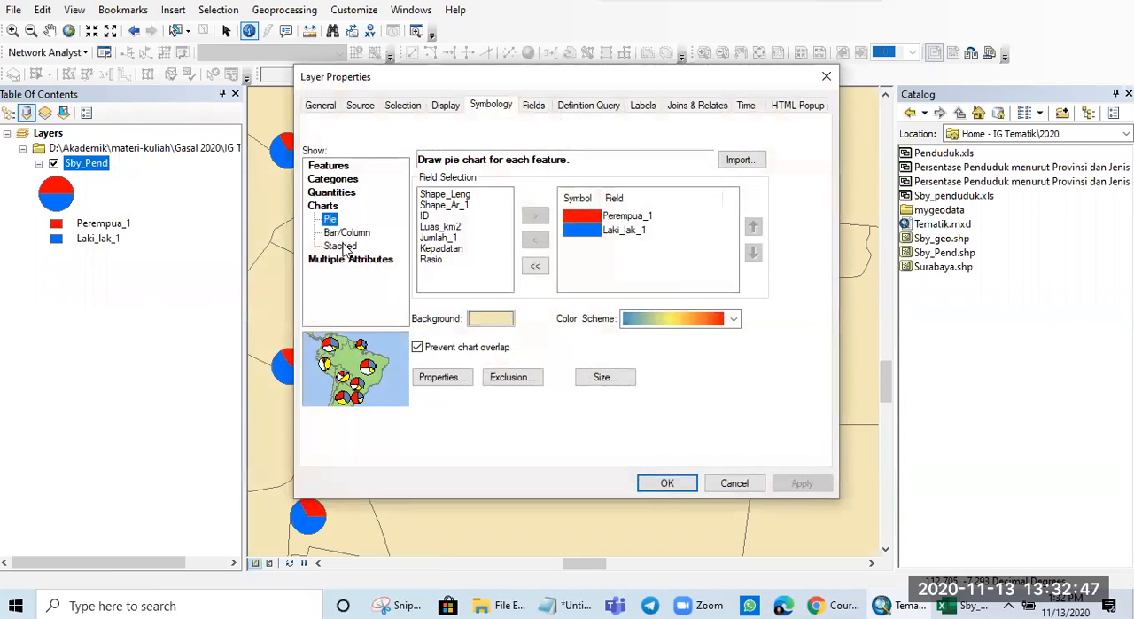
pyautogui.click(341, 259)
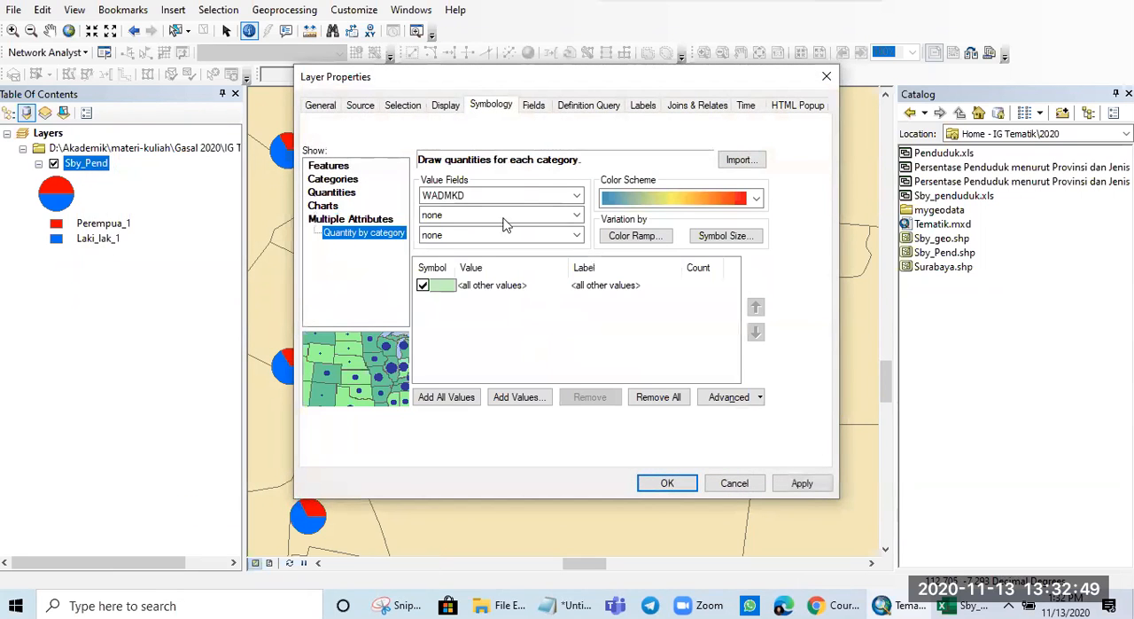
pyautogui.click(556, 196)
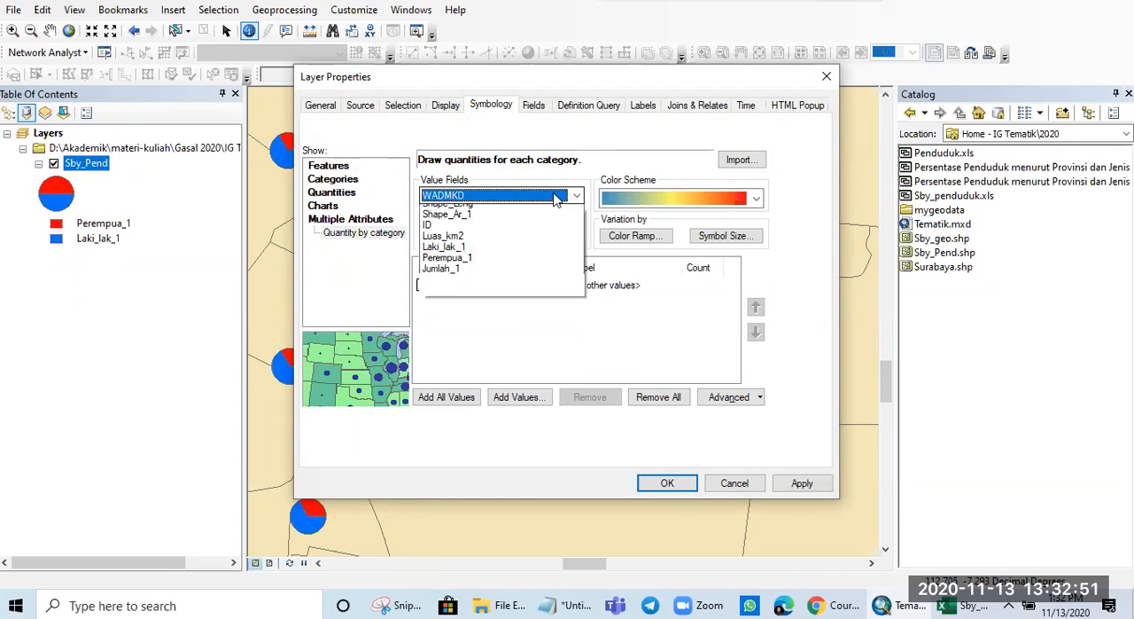
pyautogui.click(488, 277)
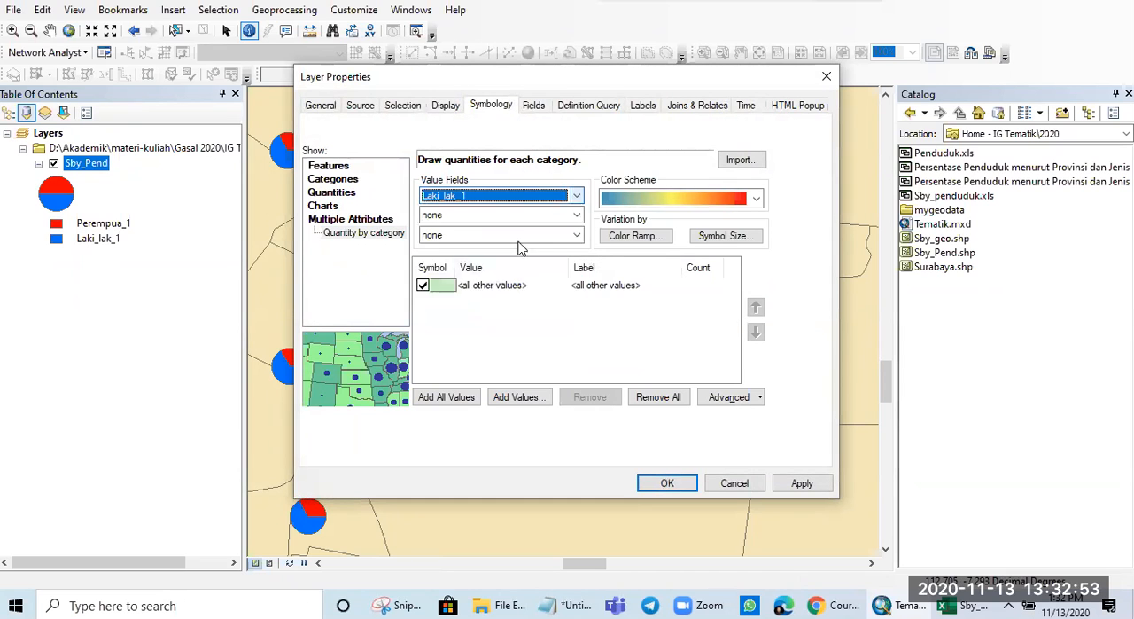
pyautogui.click(527, 215)
pyautogui.click(488, 319)
pyautogui.click(486, 234)
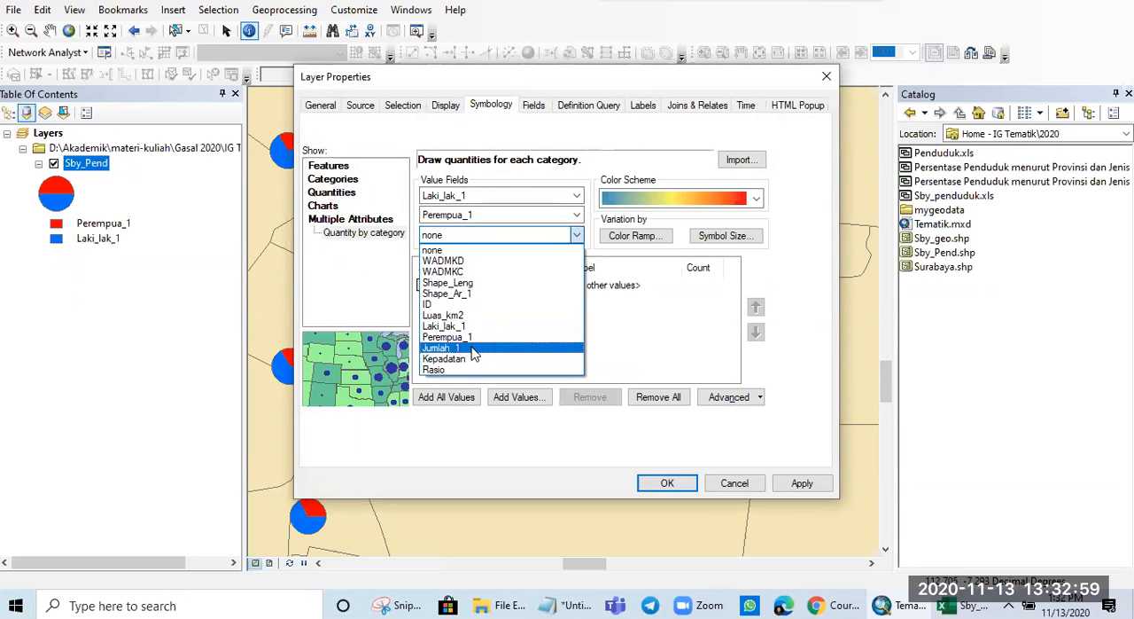
pyautogui.click(474, 350)
pyautogui.click(469, 397)
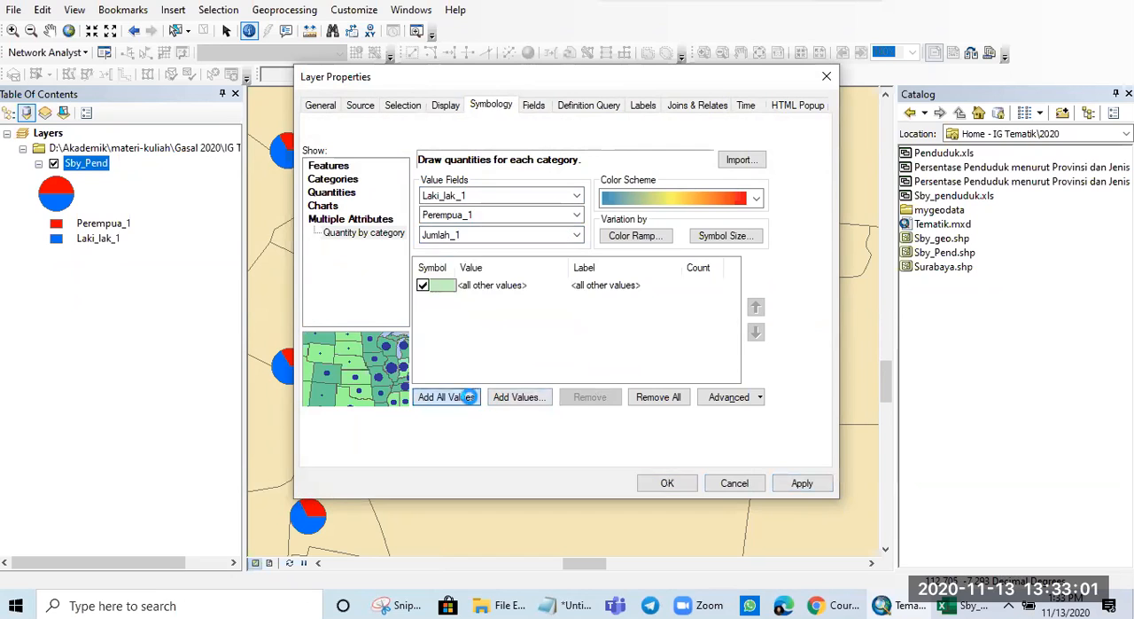
# - Try to apply the quantity-by-category symbology to Sby_Pend, and discard the pending symbology changes
pyautogui.click(428, 284)
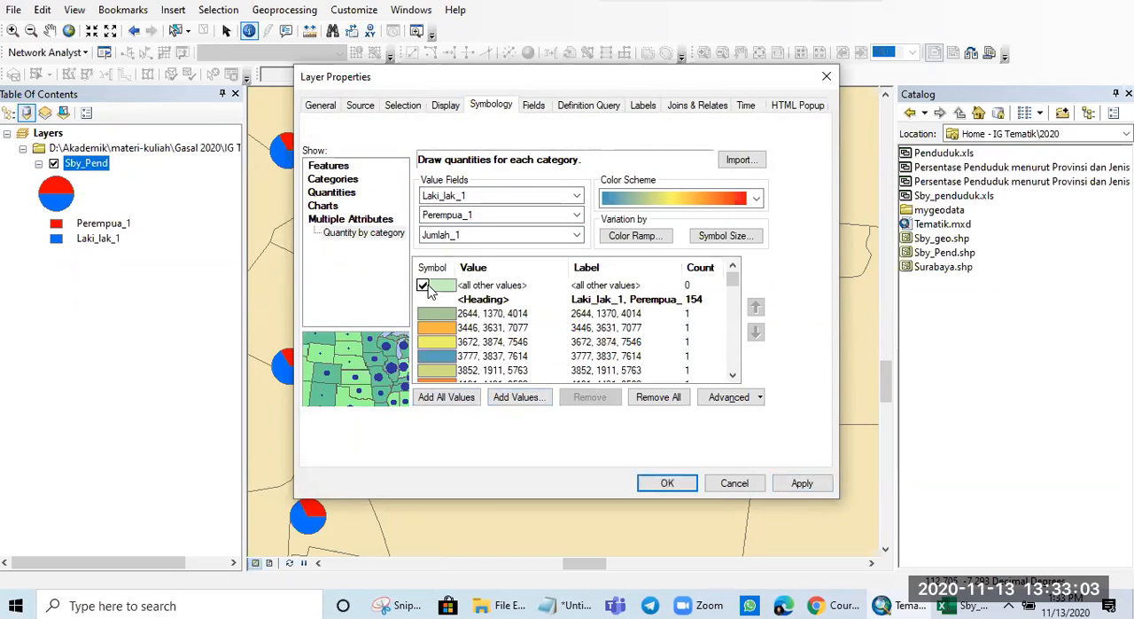
pyautogui.scroll(-3, 547, 330)
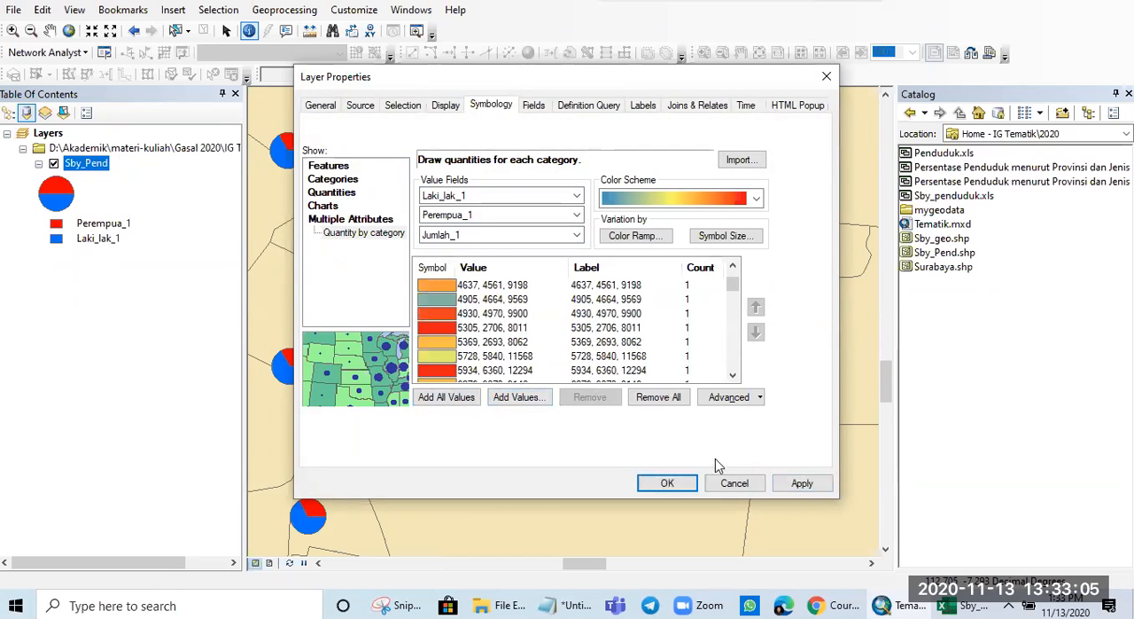
pyautogui.click(800, 482)
pyautogui.click(689, 354)
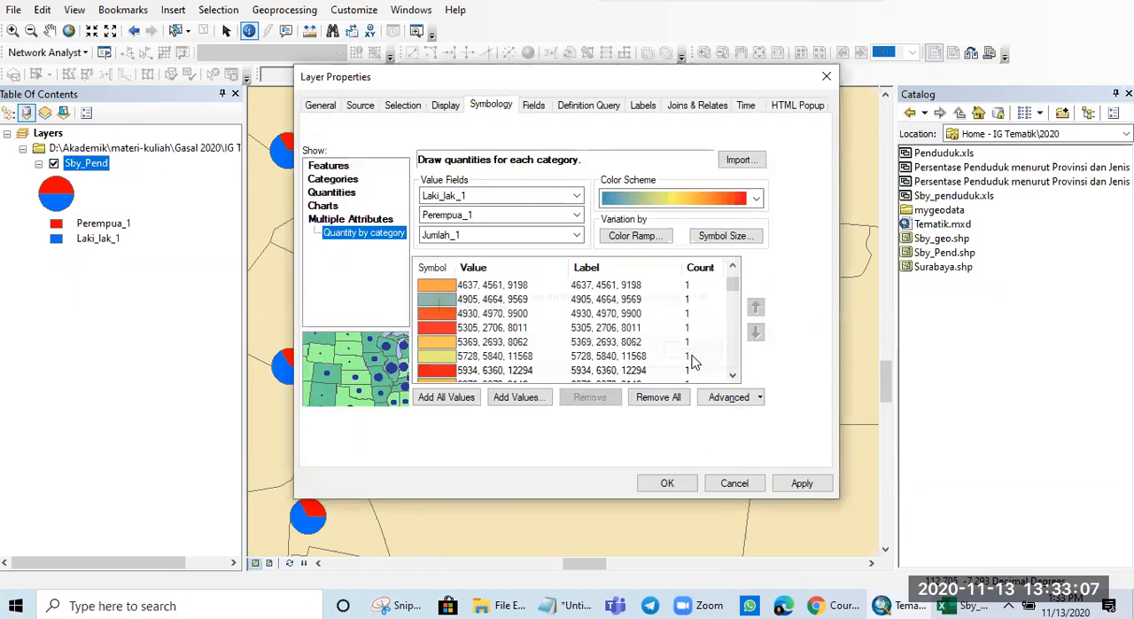
pyautogui.click(801, 483)
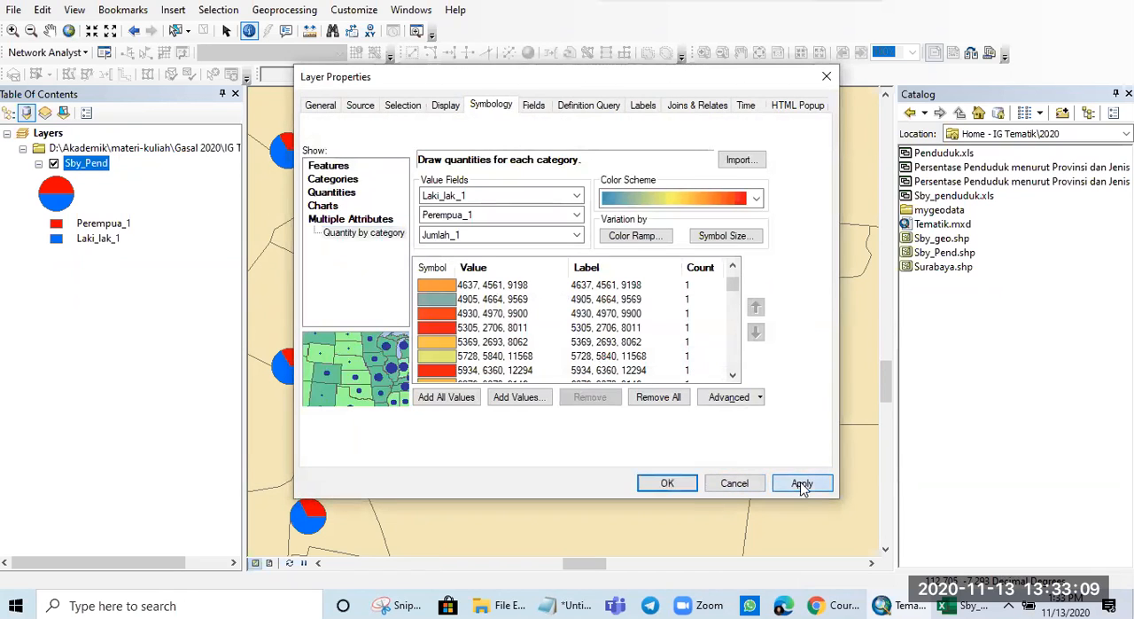
pyautogui.click(708, 359)
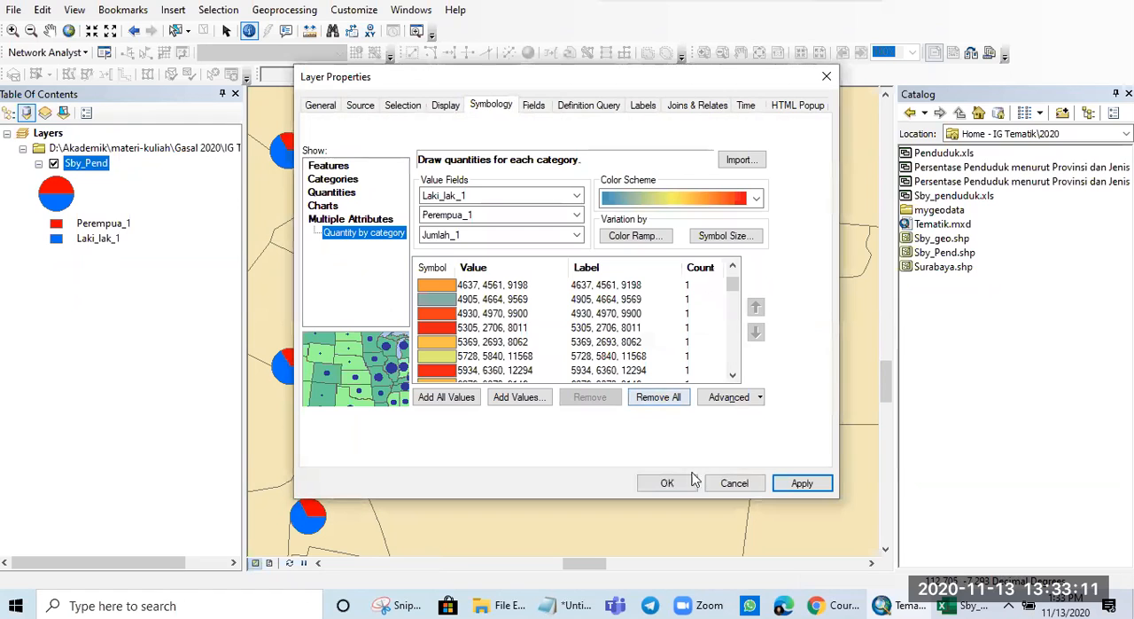
pyautogui.click(324, 206)
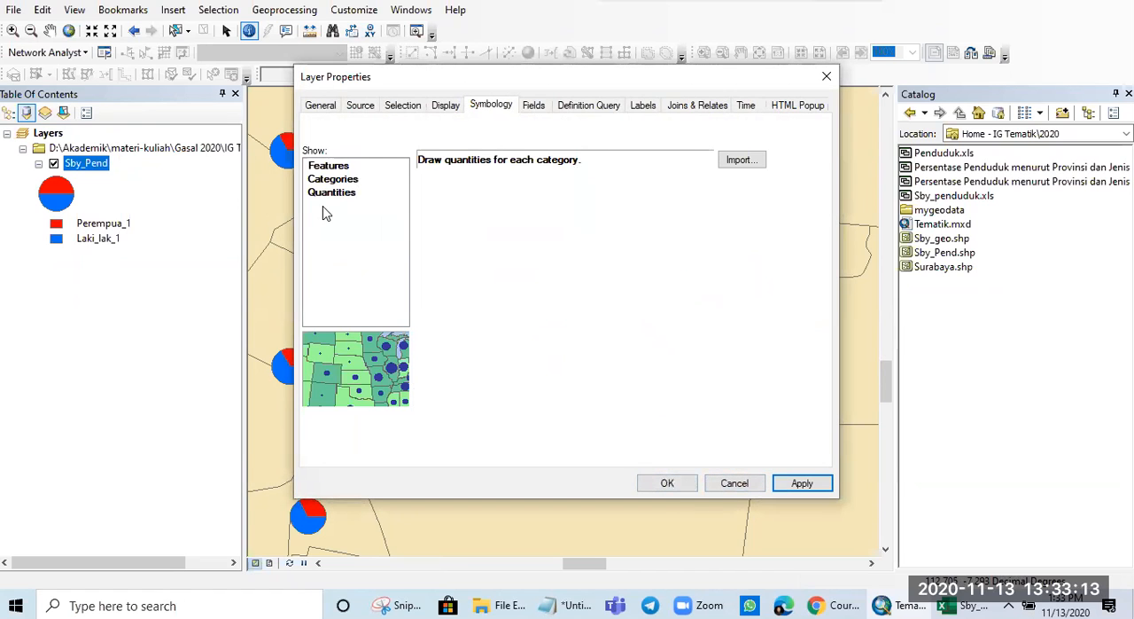
pyautogui.click(728, 483)
# - Open the Sby_Pend layer's symbology settings
pyautogui.scroll(2, 627, 341)
pyautogui.scroll(-2, 627, 341)
pyautogui.scroll(3, 625, 339)
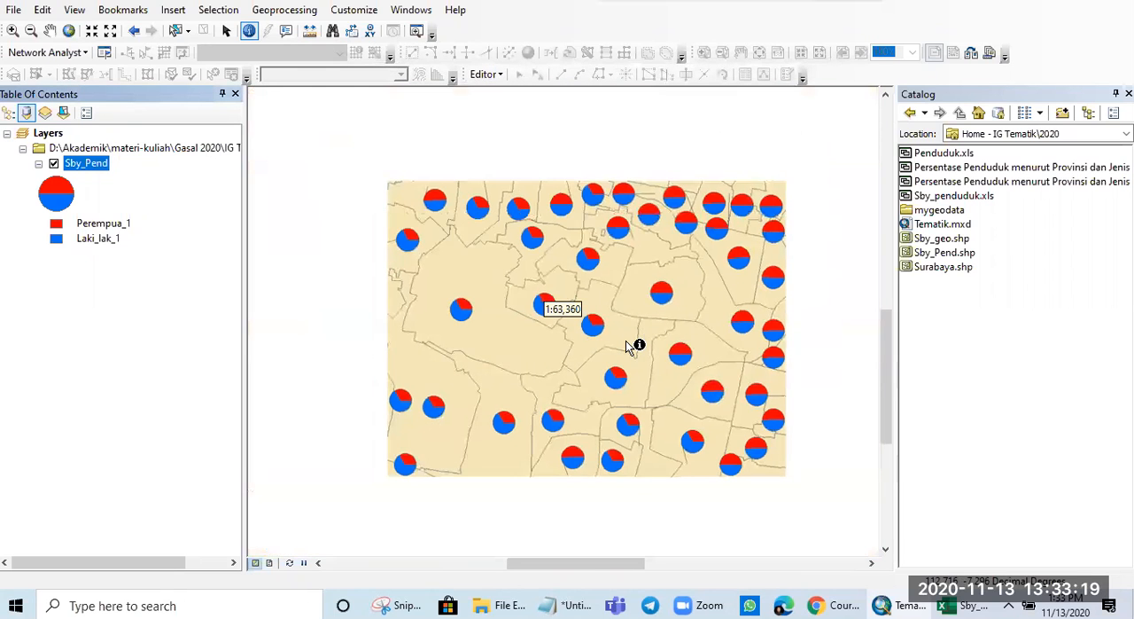
pyautogui.rightClick(99, 167)
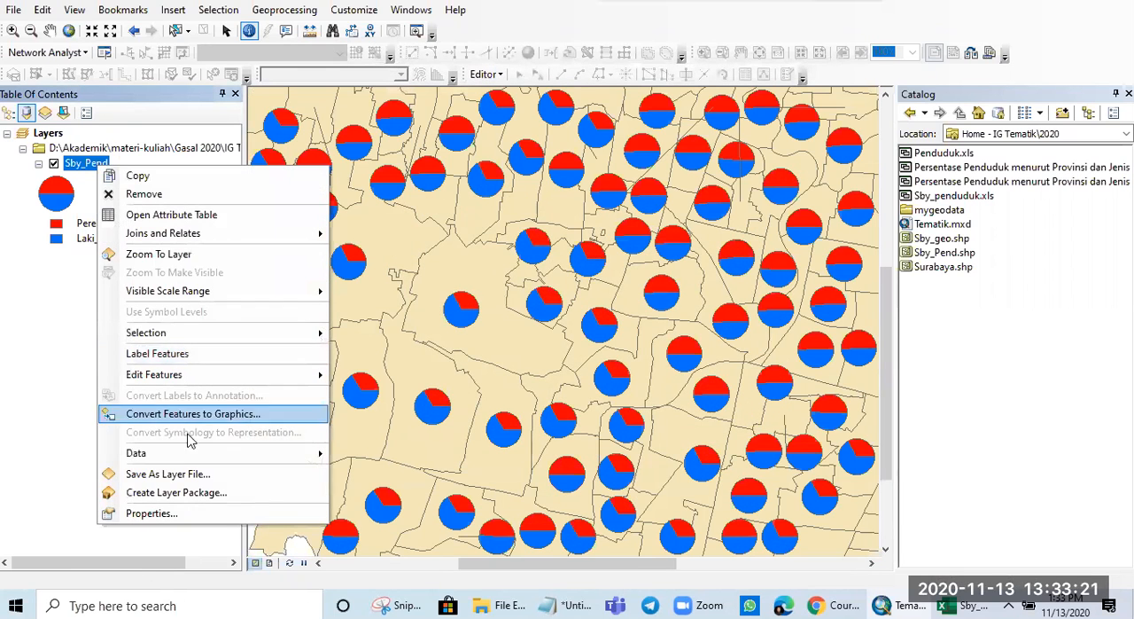
pyautogui.click(182, 516)
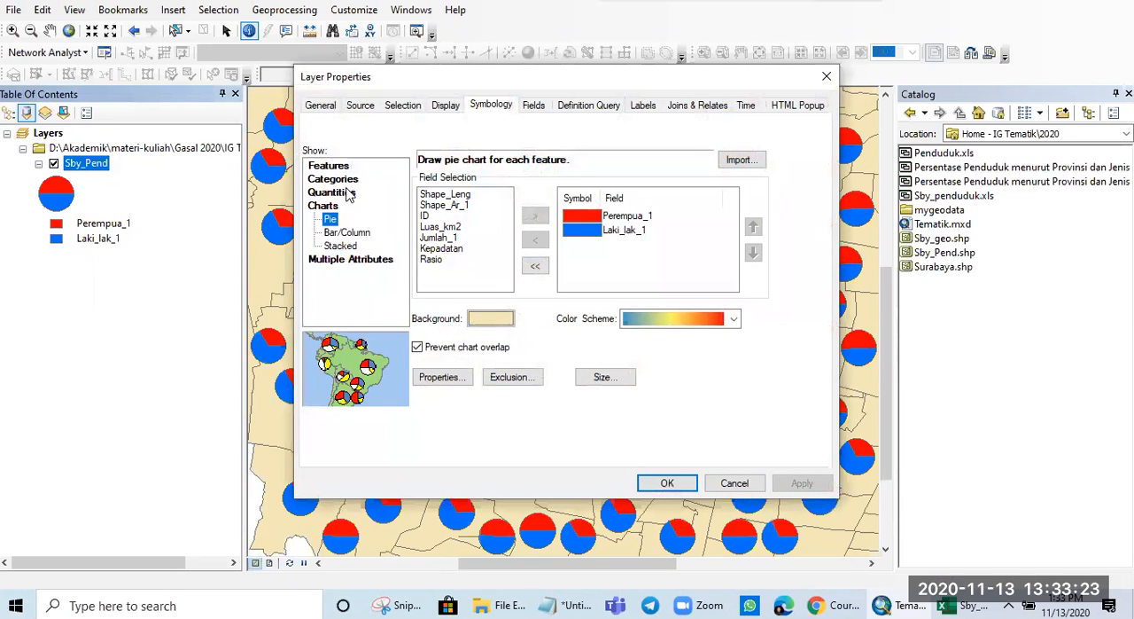
pyautogui.click(335, 179)
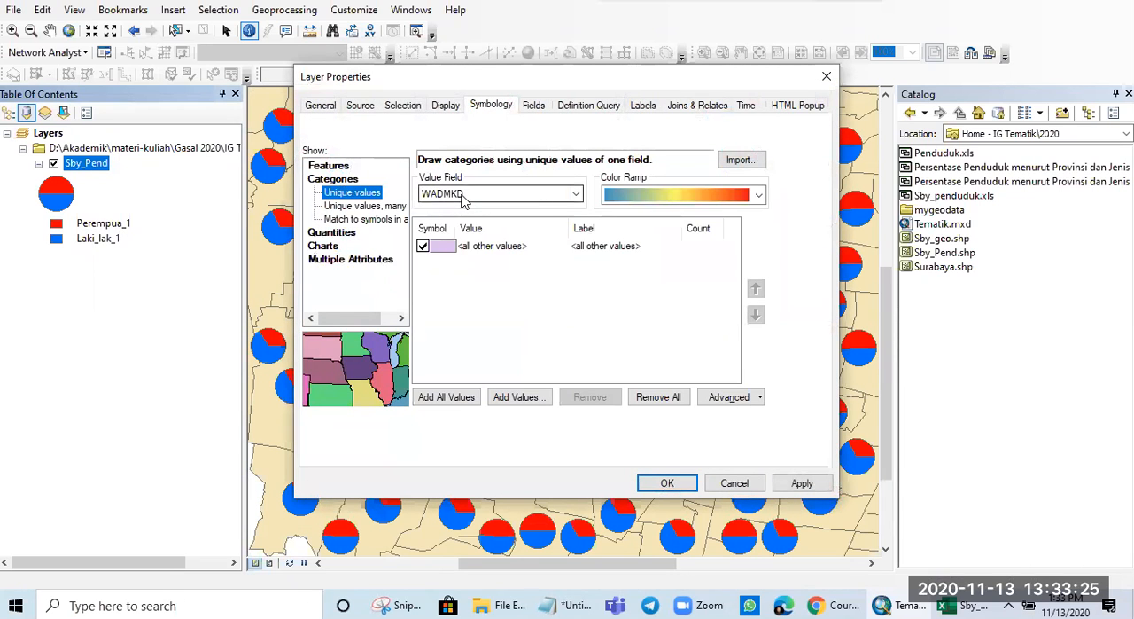
pyautogui.click(462, 197)
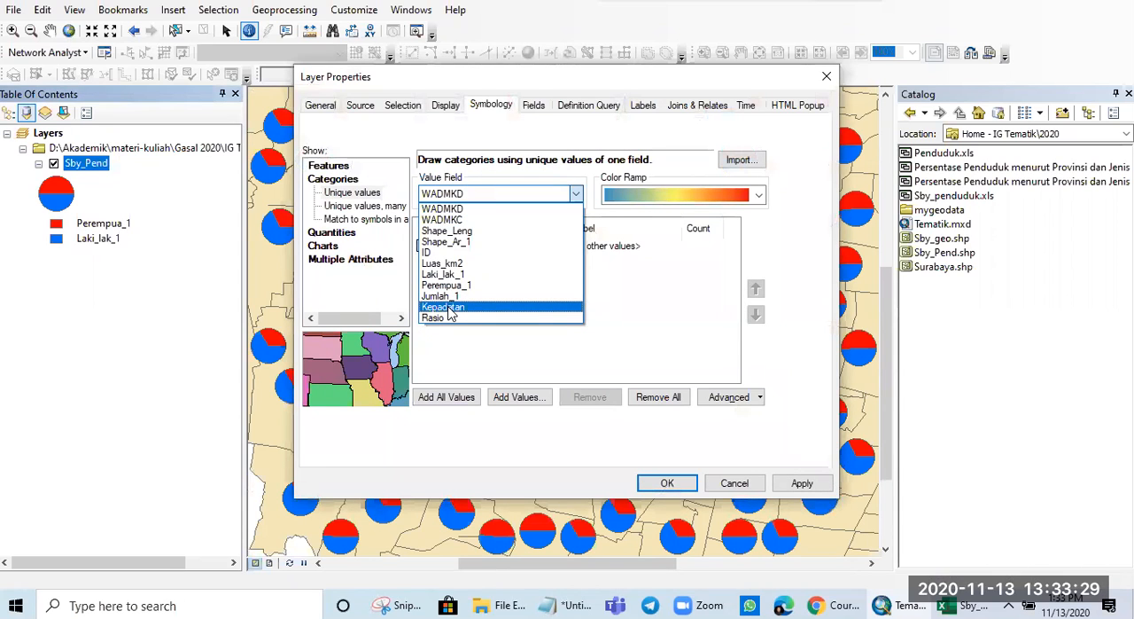
pyautogui.click(347, 232)
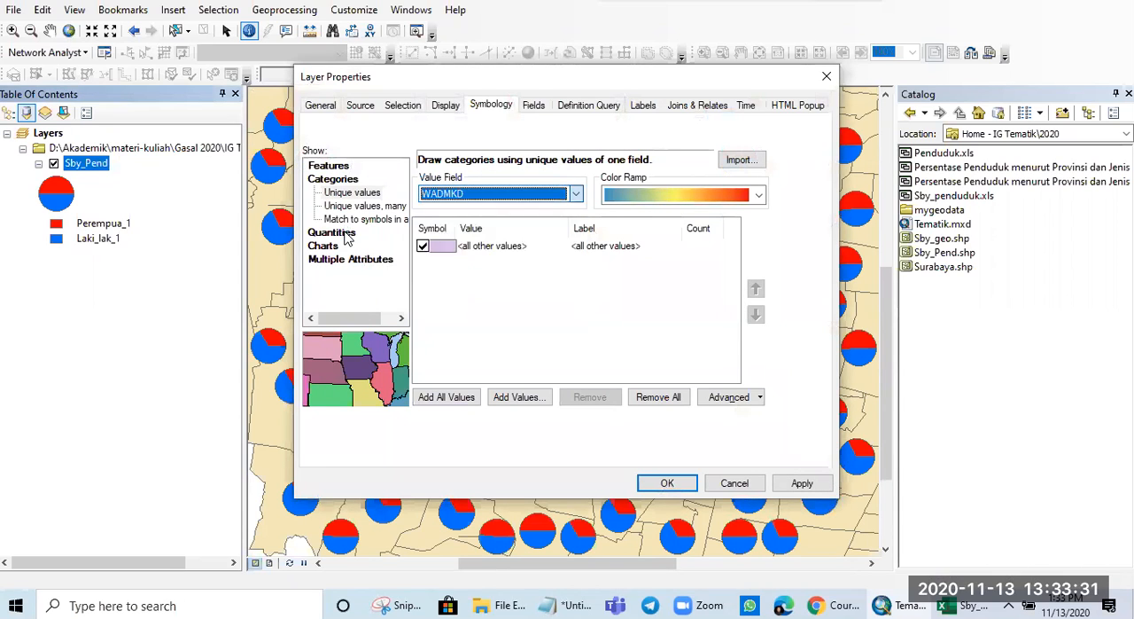
pyautogui.click(347, 232)
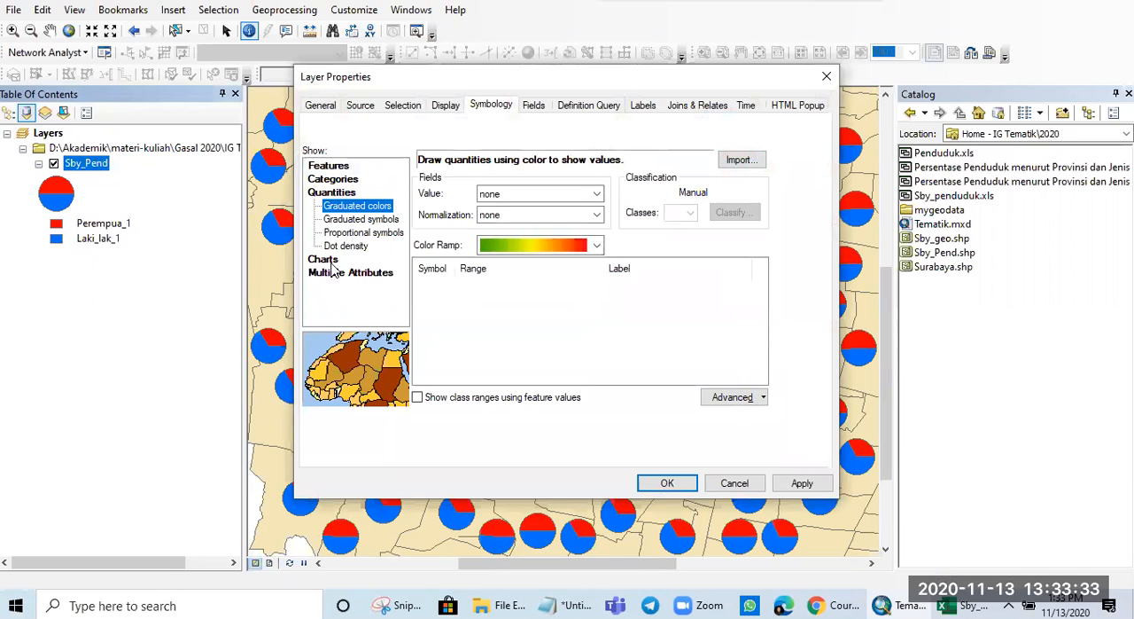
pyautogui.click(330, 263)
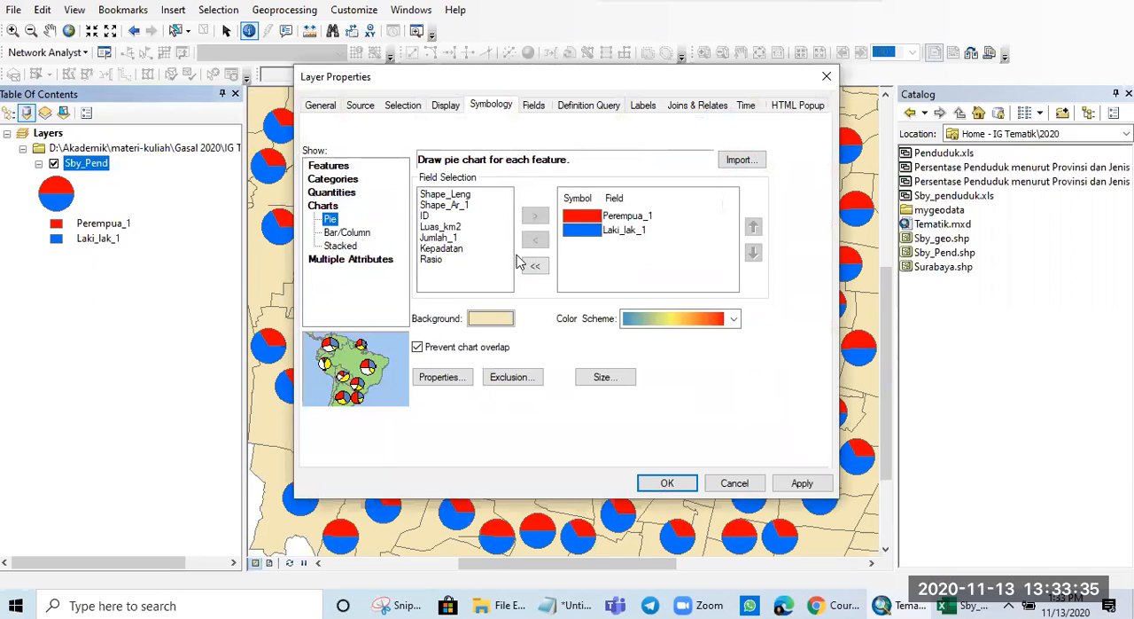
# - Symbolize Sby_Pend with graduated colors based on the Kepadatan field, and bring the whole city into view
pyautogui.click(336, 200)
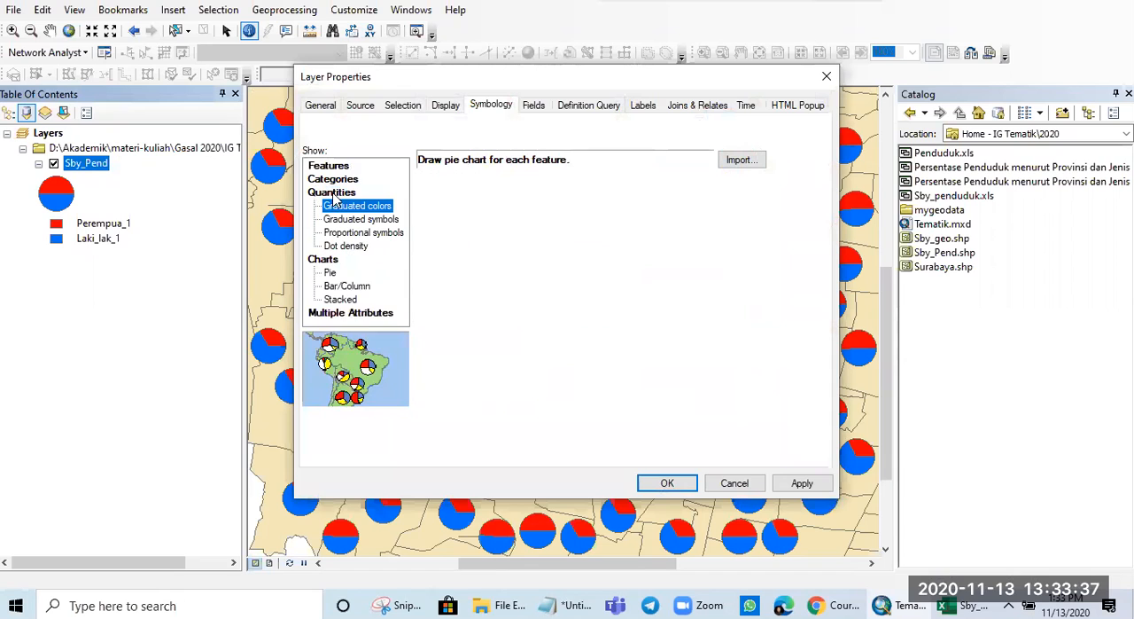
pyautogui.click(575, 201)
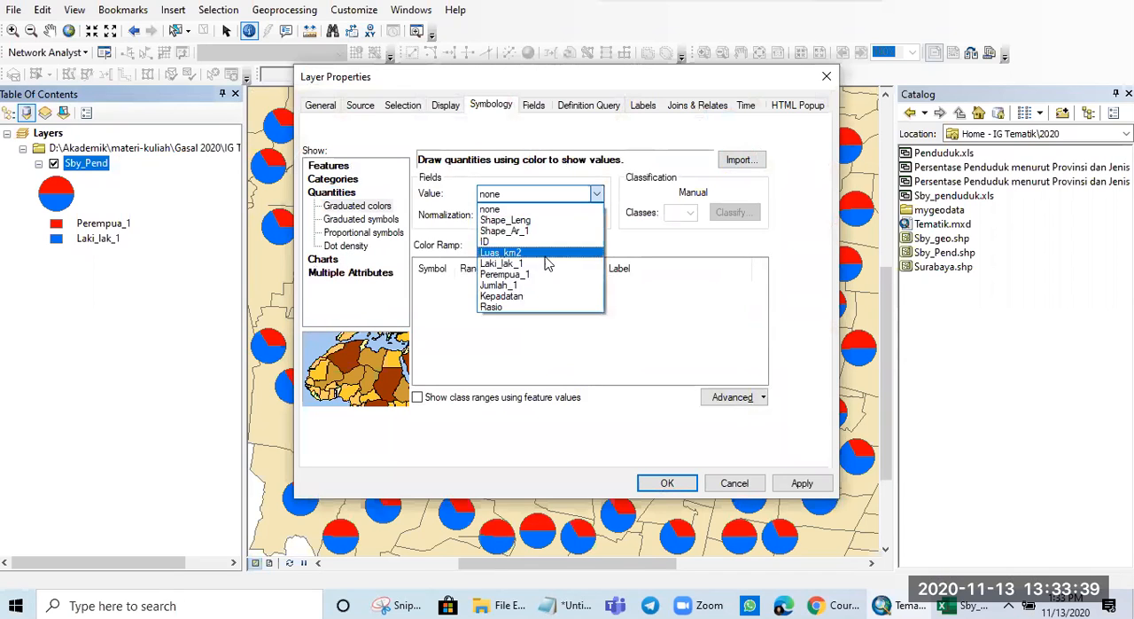
pyautogui.click(524, 299)
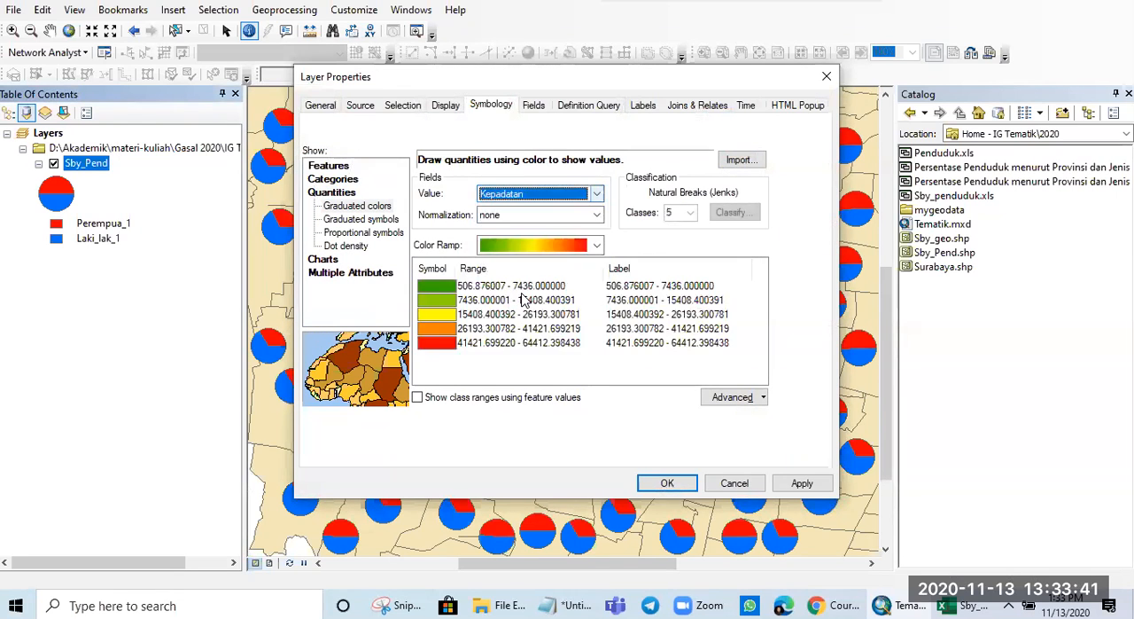
pyautogui.click(802, 483)
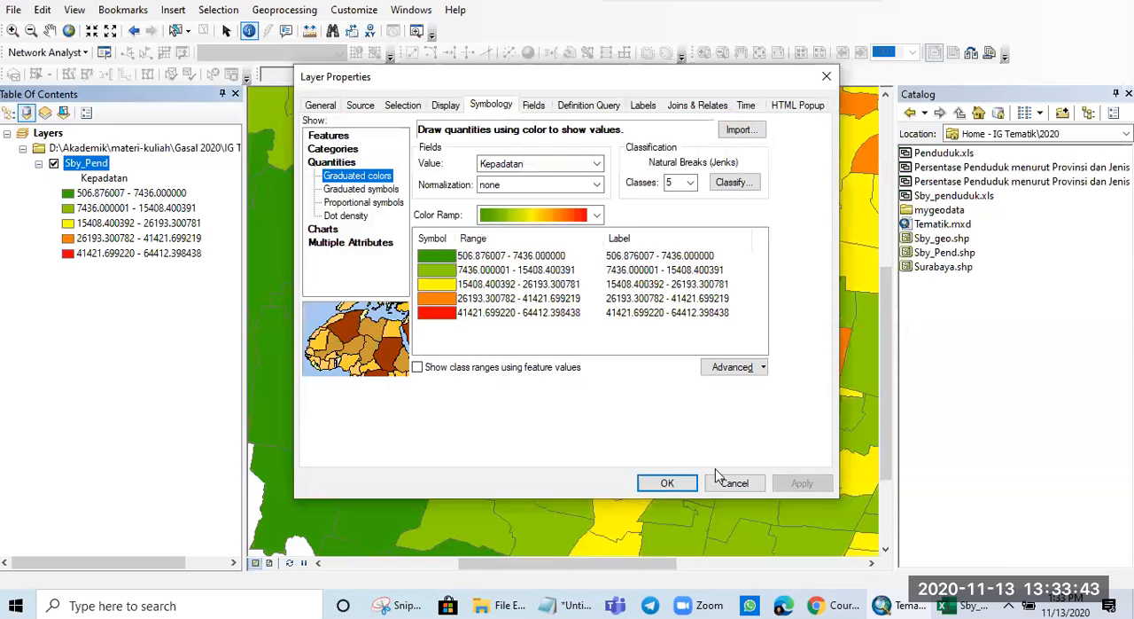
pyautogui.click(668, 482)
pyautogui.scroll(5, 628, 363)
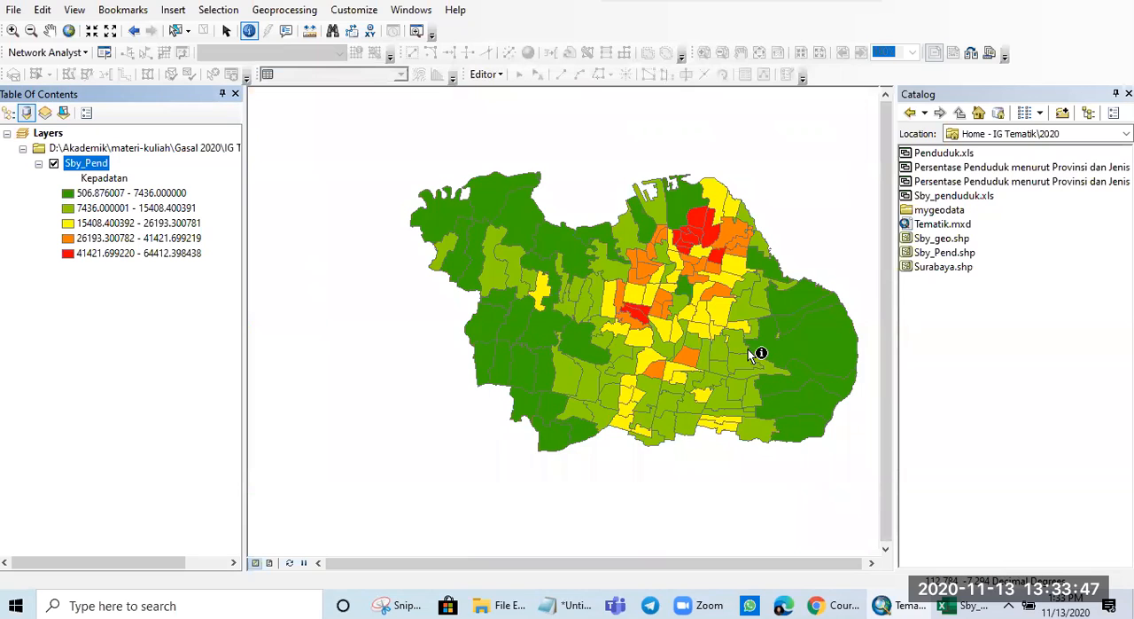
pyautogui.moveTo(748, 349); pyautogui.dragTo(664, 353)
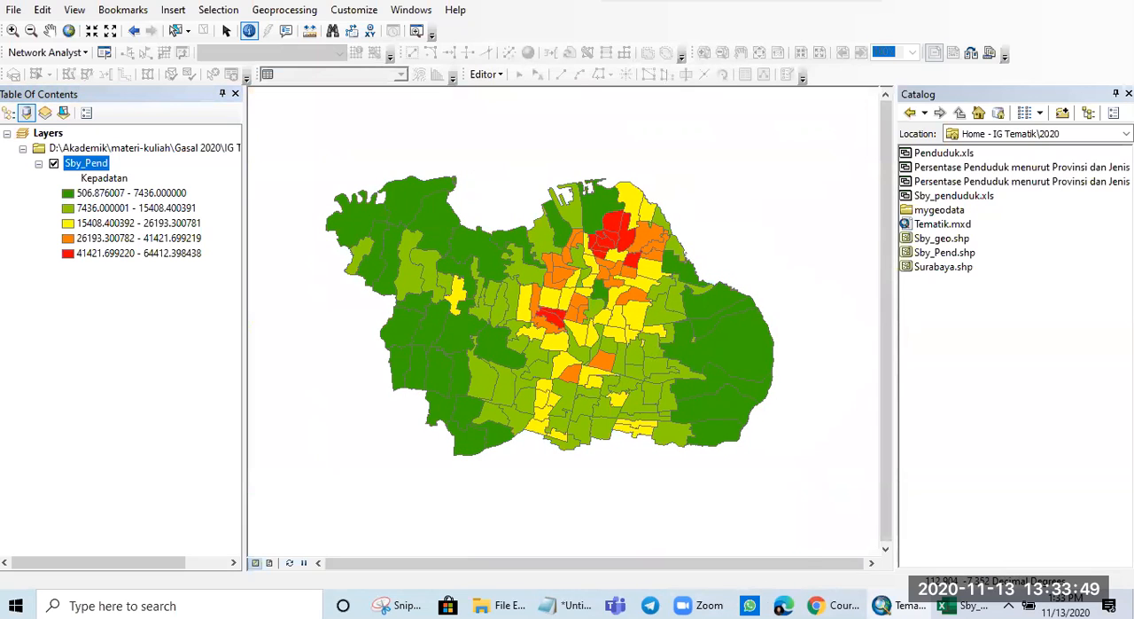